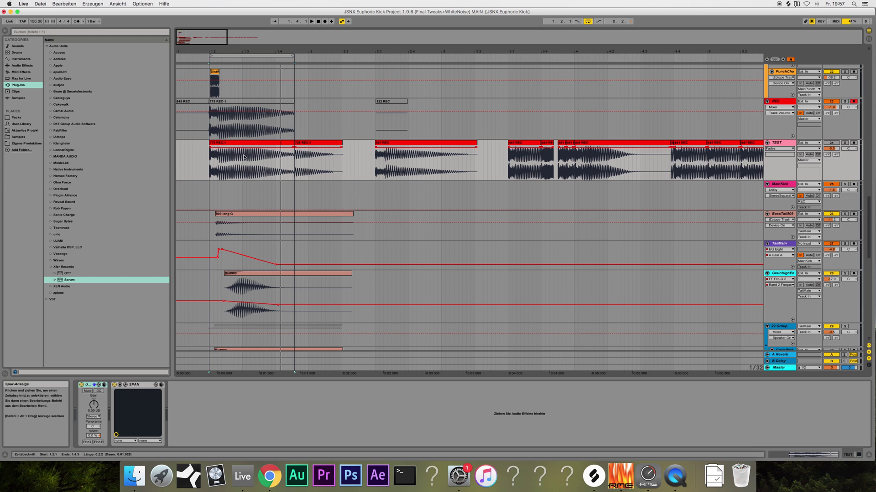
Solo the TEST track and play its first kick clip from the start at 1.2.1.
scroll(210, 37, down, 1)
key(plus)
key(plus)
key(plus)
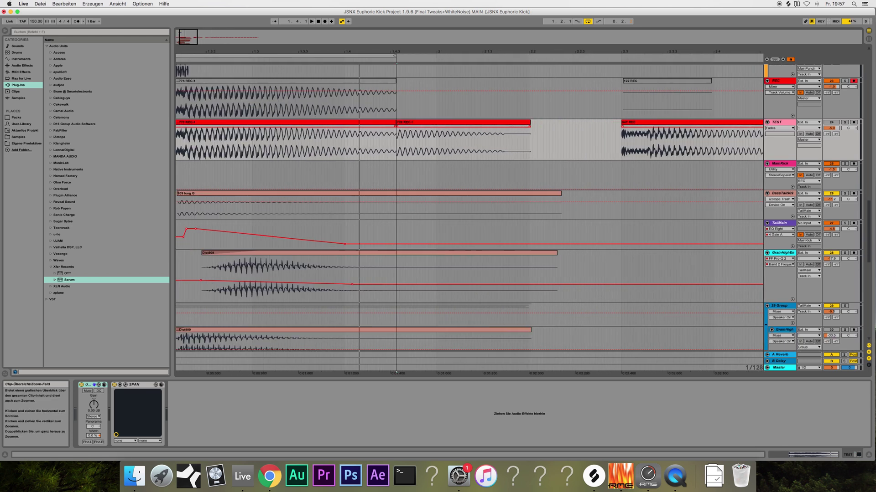
click(261, 146)
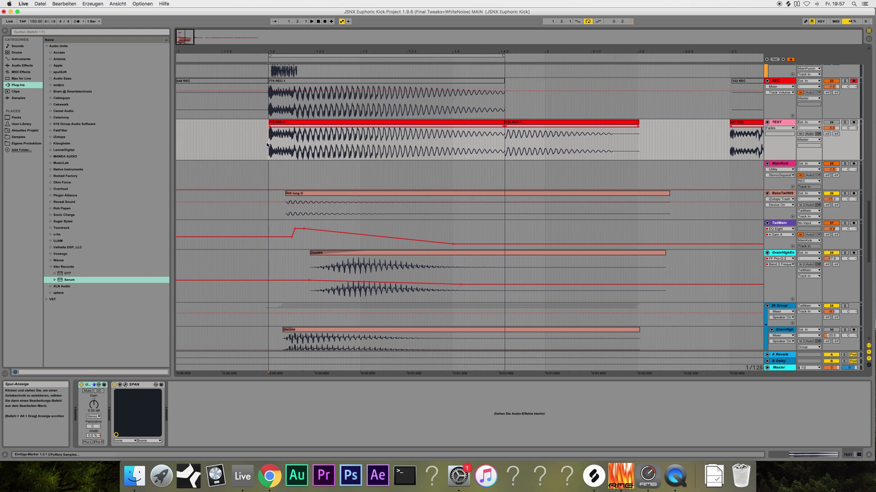
click(844, 122)
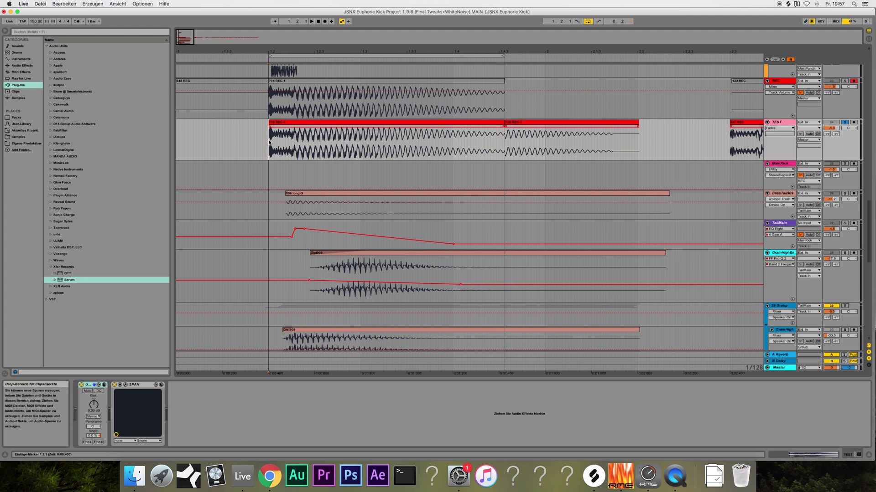
key(space)
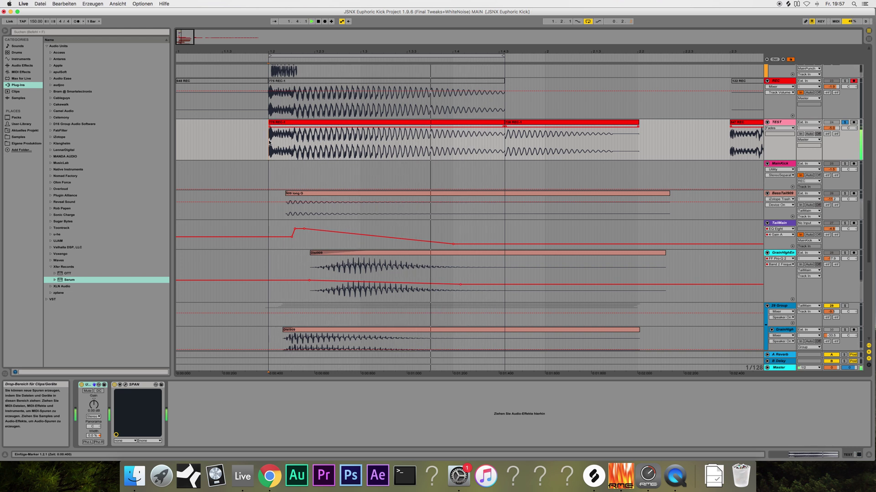
key(space)
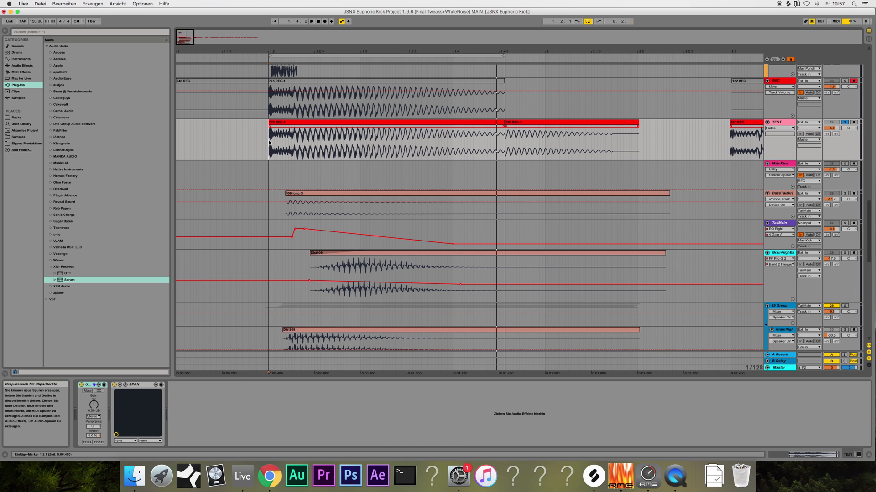
Unsolo the TEST track and display the devices of the REF group.
scroll(684, 151, up, 3)
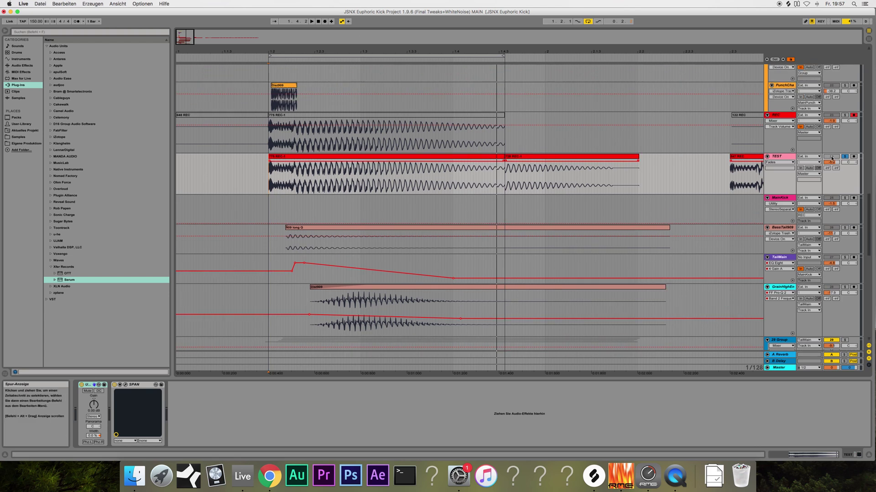
scroll(364, 174, up, 2)
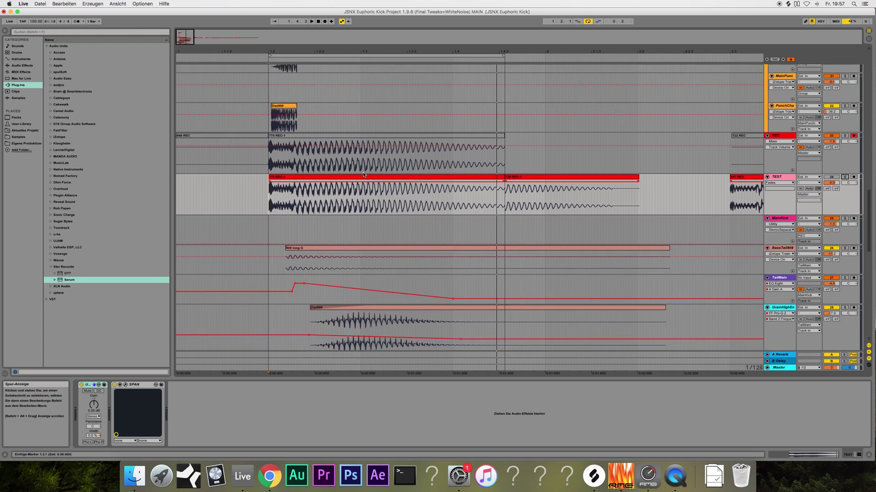
scroll(364, 175, up, 3)
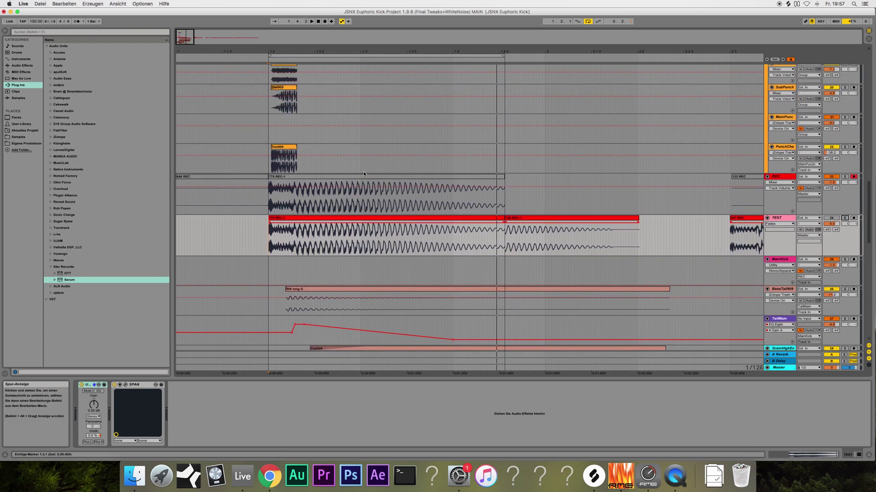
scroll(363, 174, up, 10)
scroll(363, 174, up, 15)
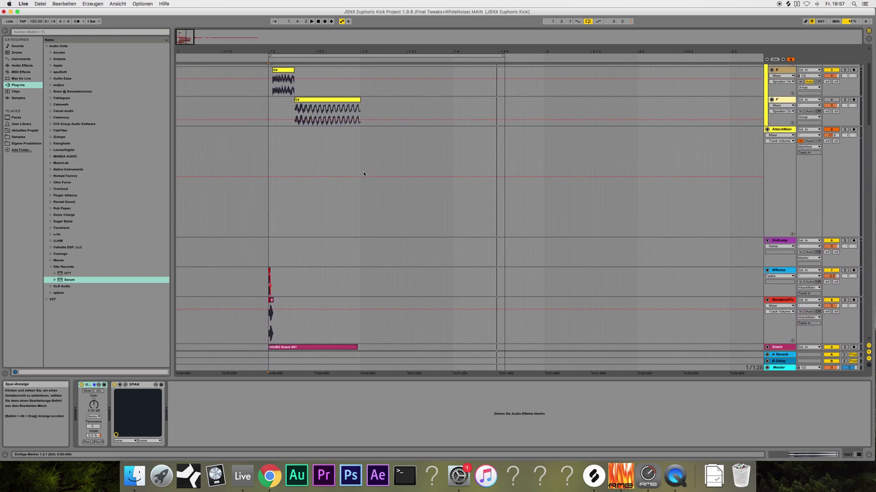
scroll(363, 172, up, 5)
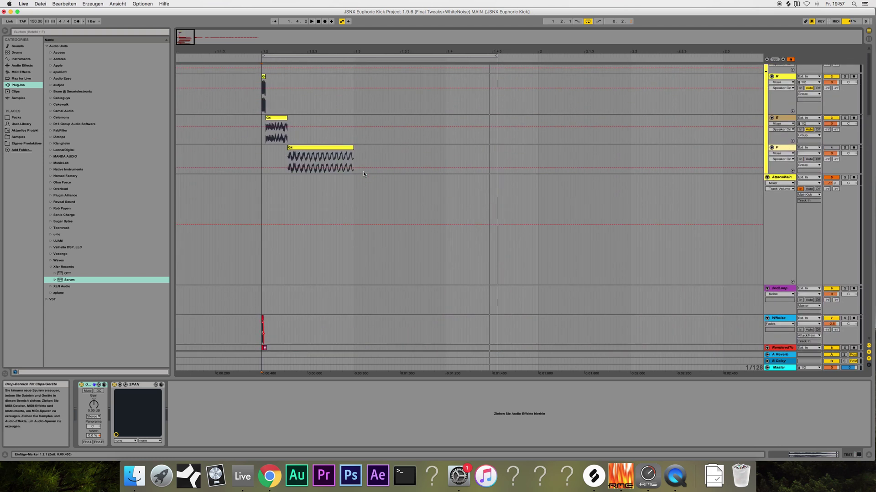
scroll(363, 174, up, 2)
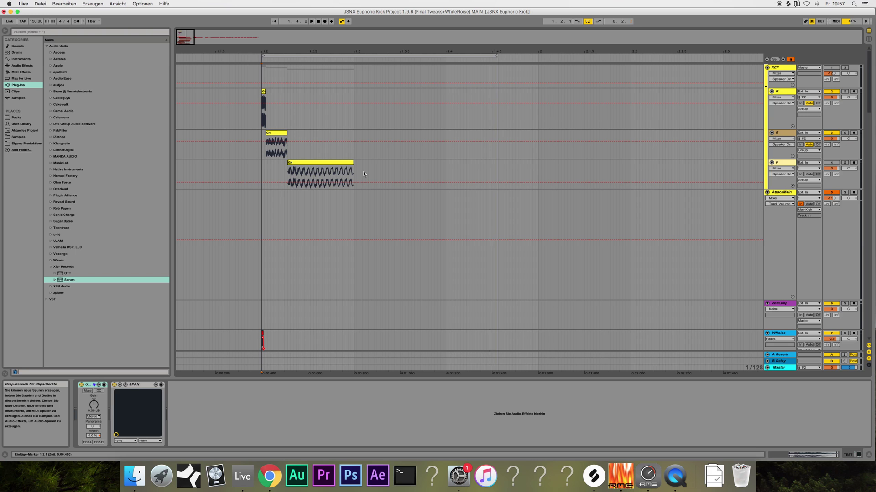
click(781, 67)
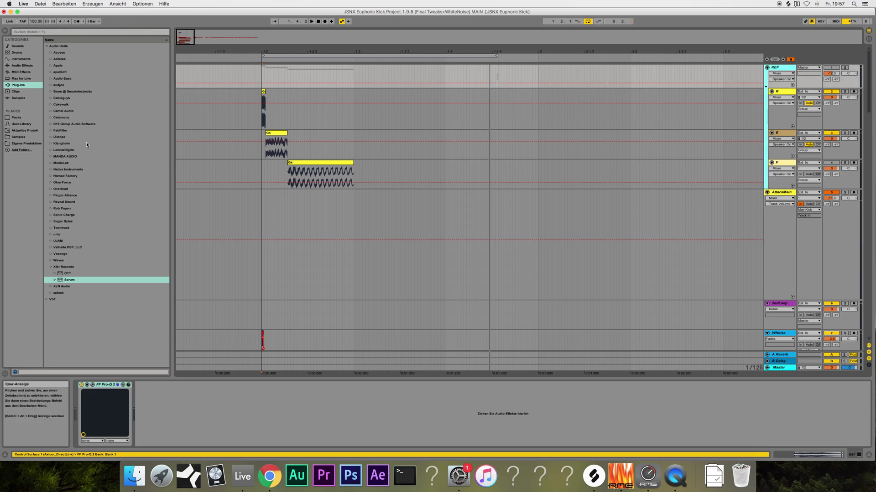
Browse the Example Kicks sample folder and expand Hardstyle Kick Pack by Dirty Sounds.
click(25, 136)
click(47, 67)
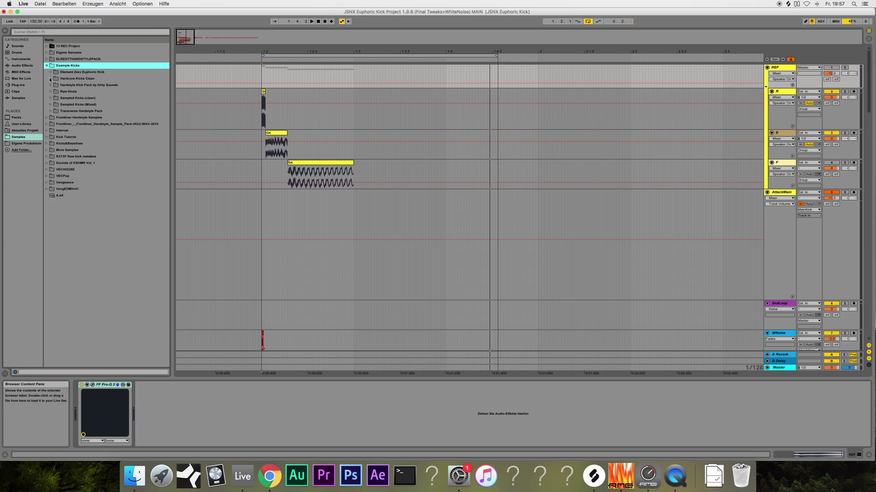
click(50, 79)
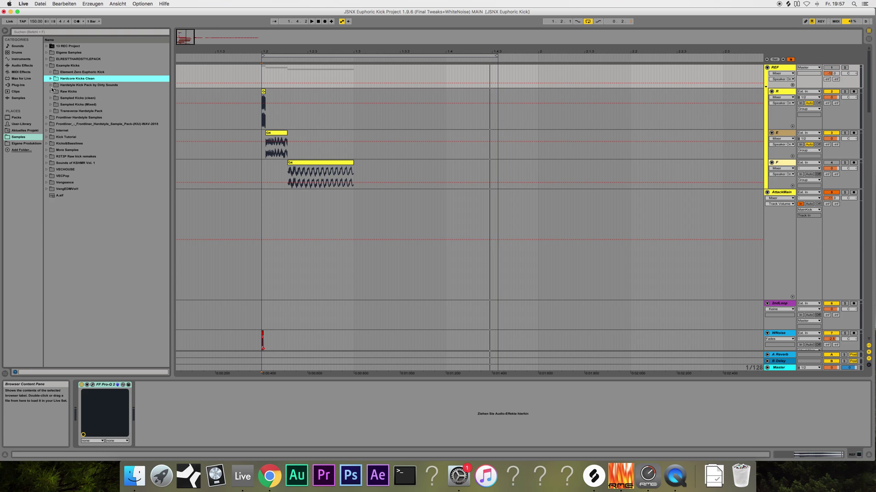
click(51, 86)
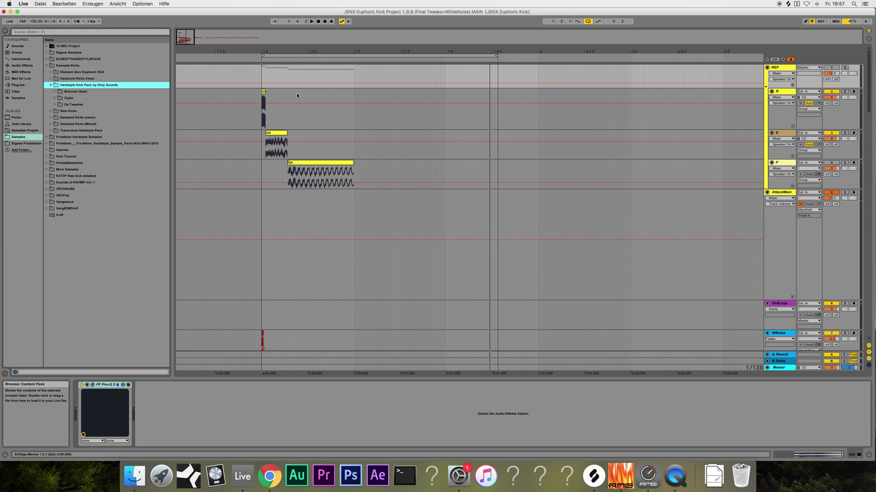
Solo the TEST track and place the insert marker at the start of its first kick clip, at 1.2.1.
click(262, 75)
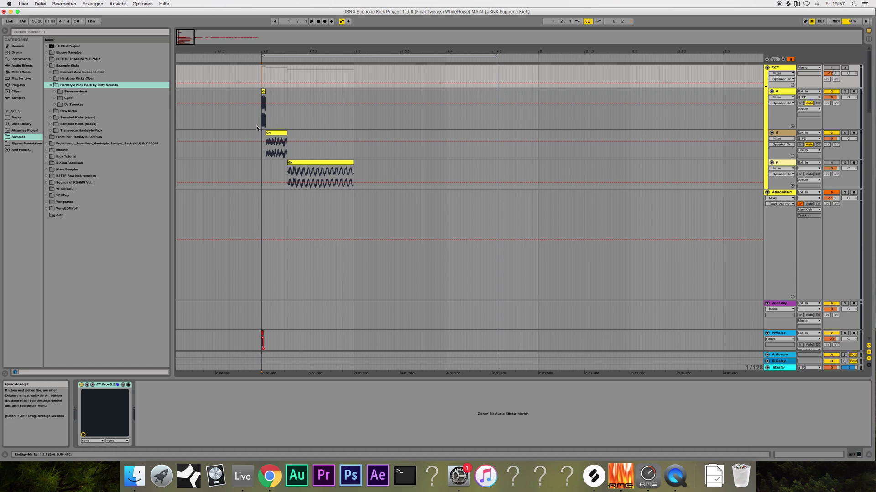
scroll(256, 128, down, 15)
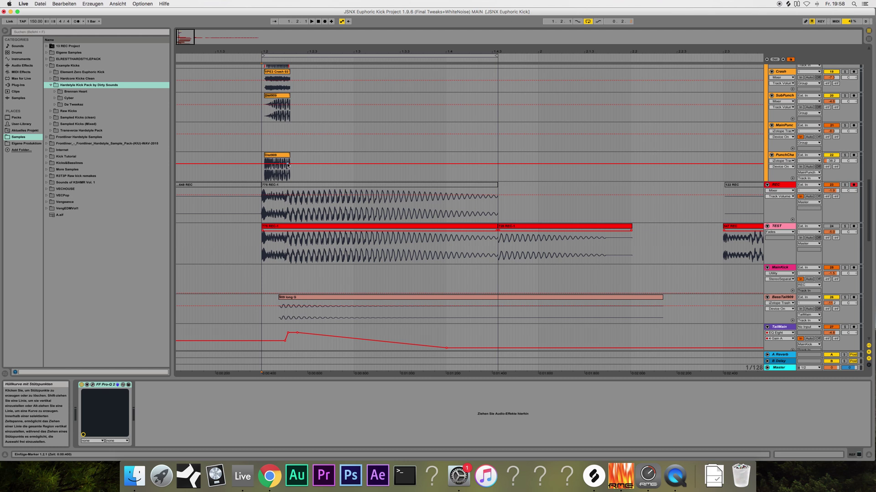
click(845, 226)
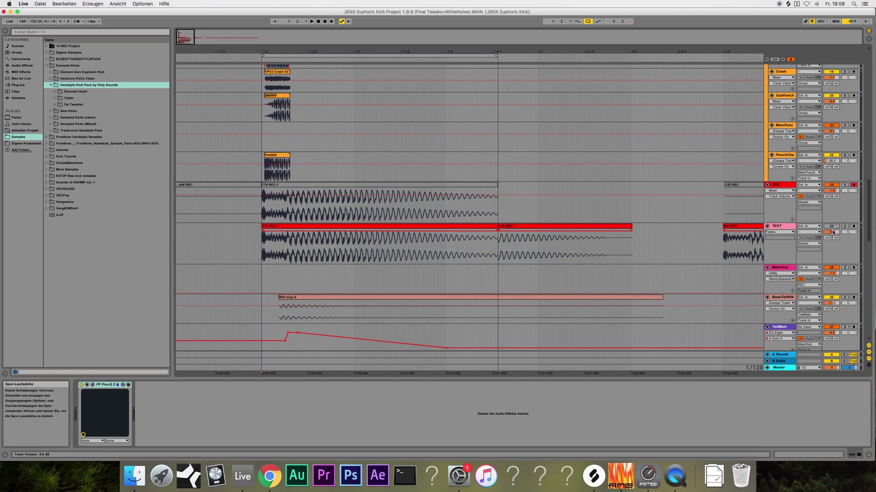
click(302, 256)
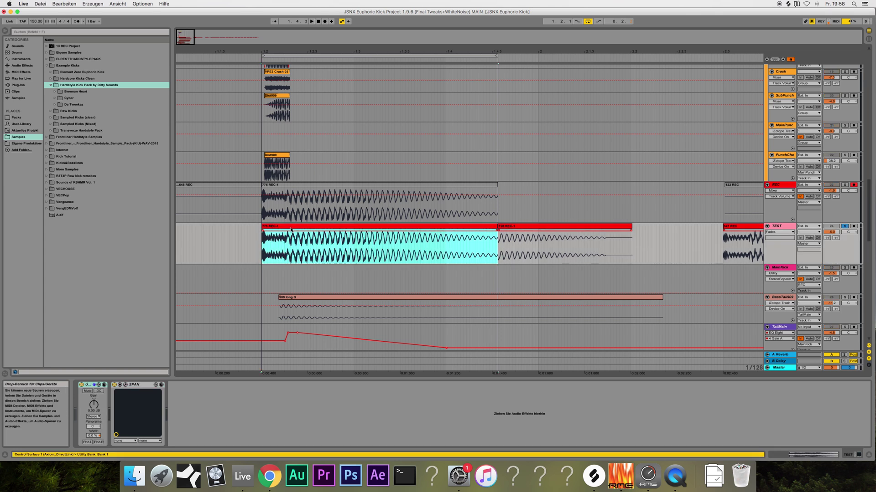
mouse_move(185, 37)
mouse_down()
mouse_move(185, 68)
mouse_move(185, 36)
mouse_up()
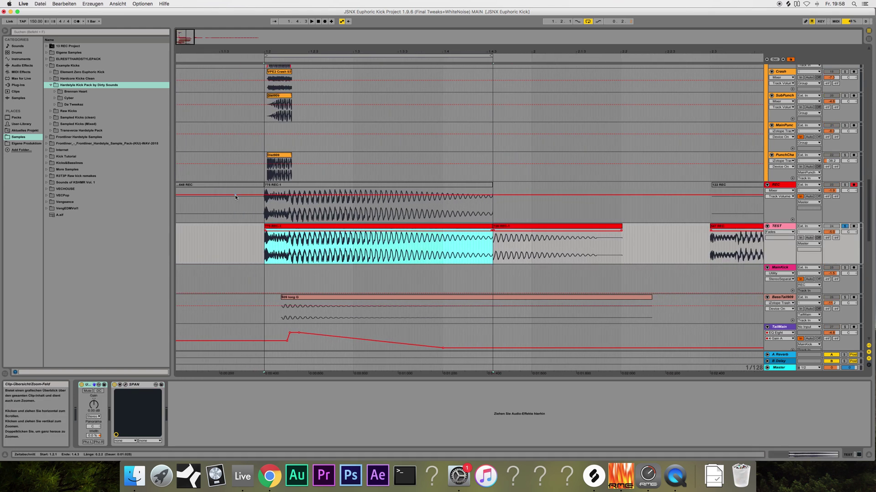
click(264, 248)
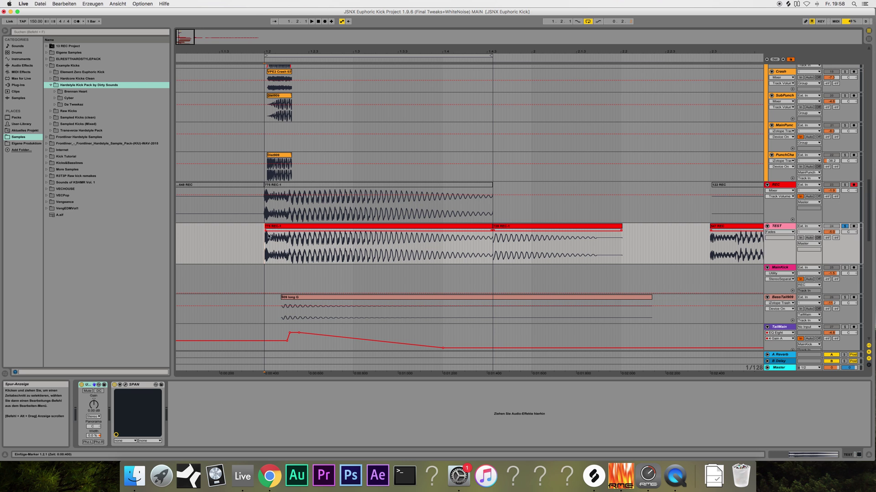
Display the device chain of the Snare track among the attack layers.
scroll(234, 166, up, 10)
scroll(244, 177, up, 3)
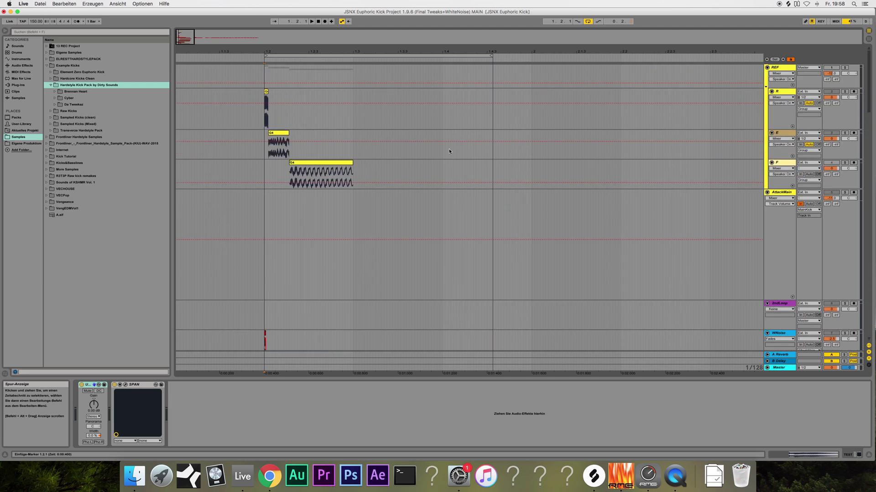
scroll(683, 199, down, 8)
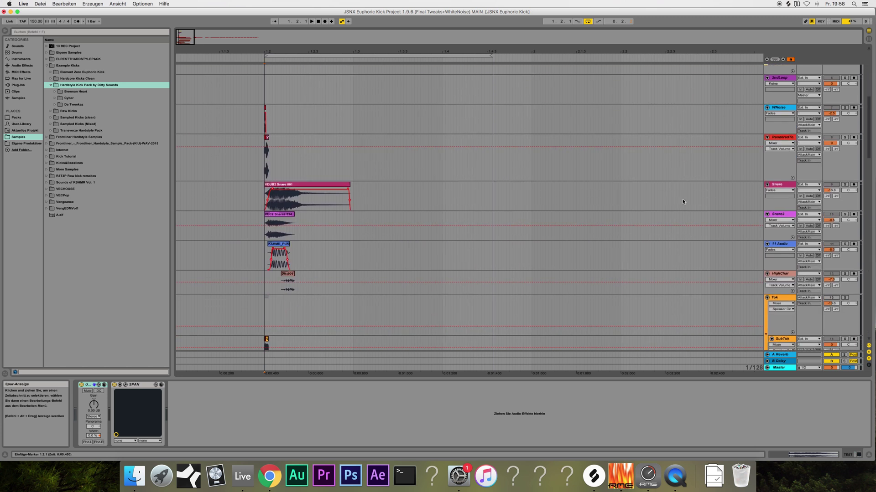
scroll(723, 167, down, 2)
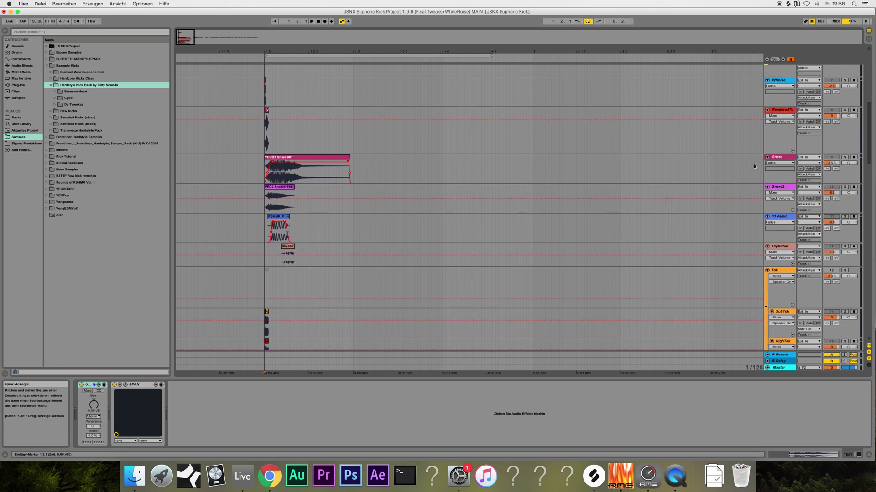
click(786, 158)
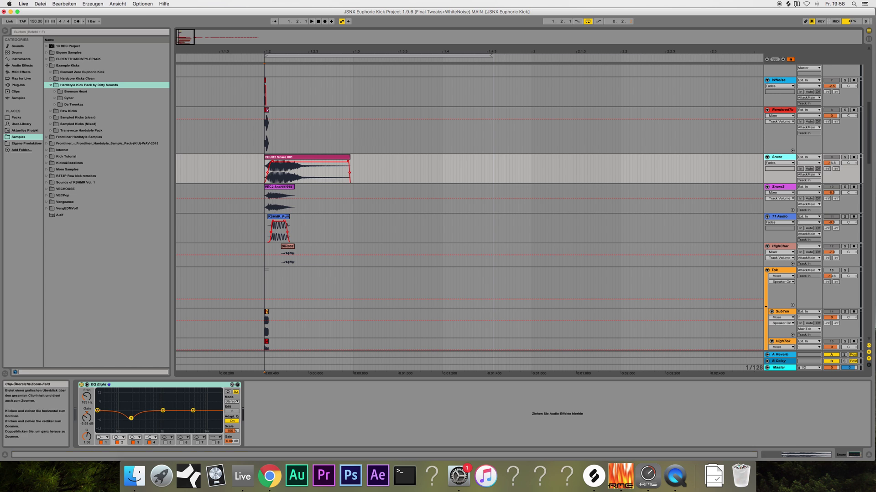
Solo the Tok group and play it from the kick start at 1.2.1.
scroll(245, 86, up, 5)
scroll(303, 82, down, 4)
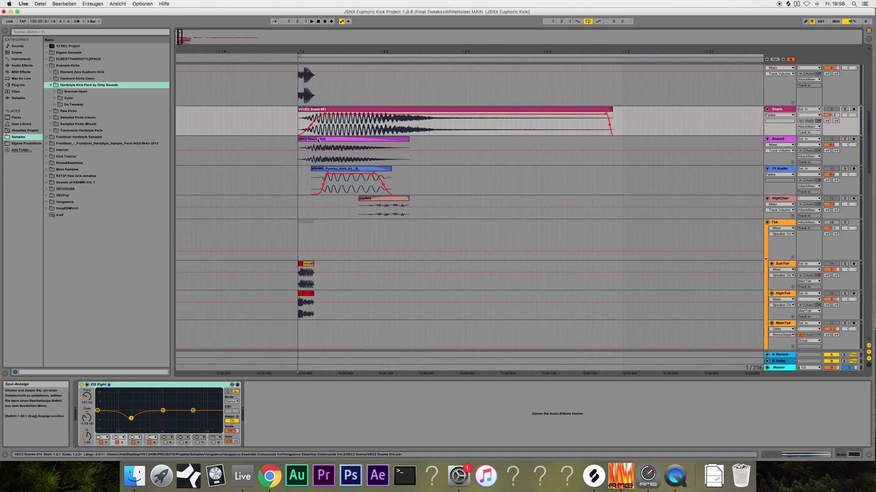
click(782, 179)
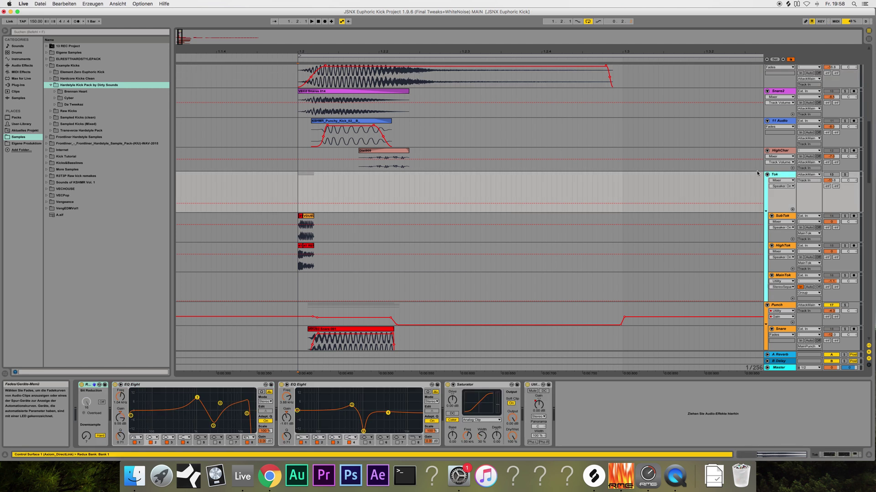
scroll(782, 159, down, 2)
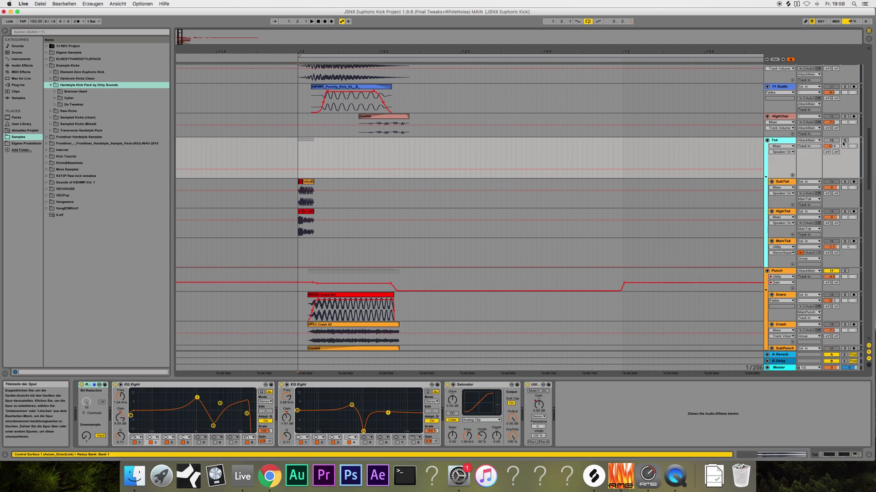
click(844, 141)
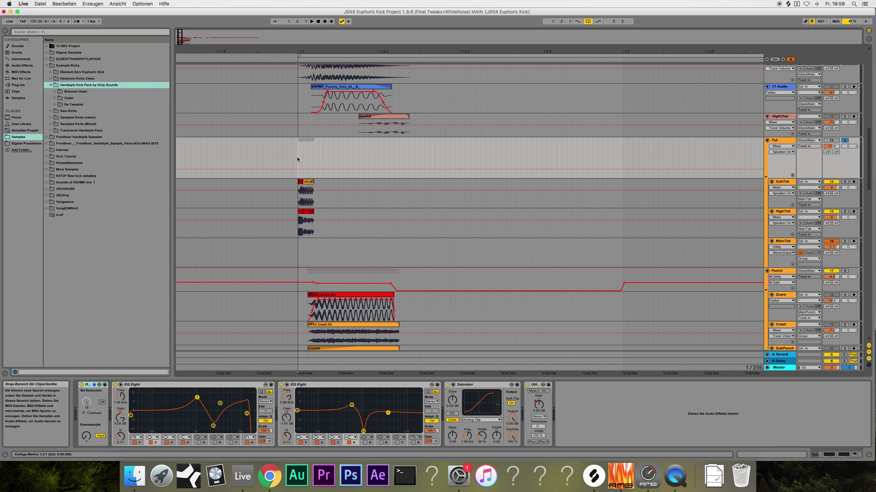
key(space)
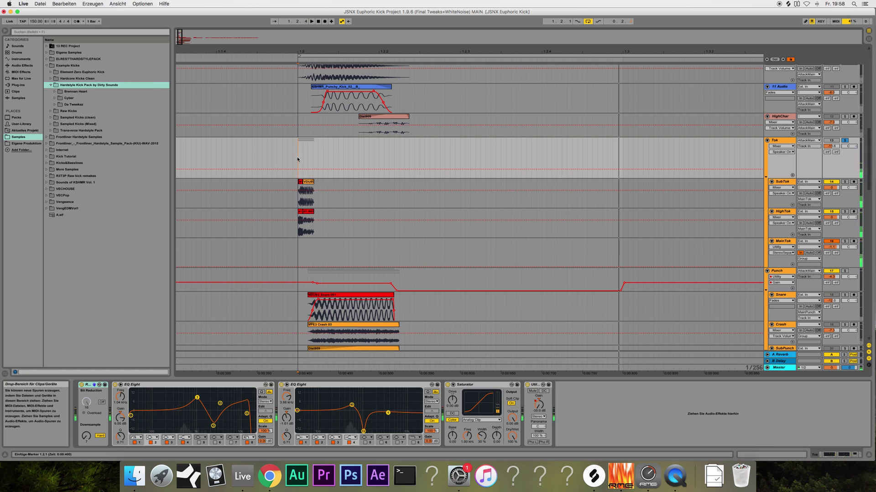
click(290, 154)
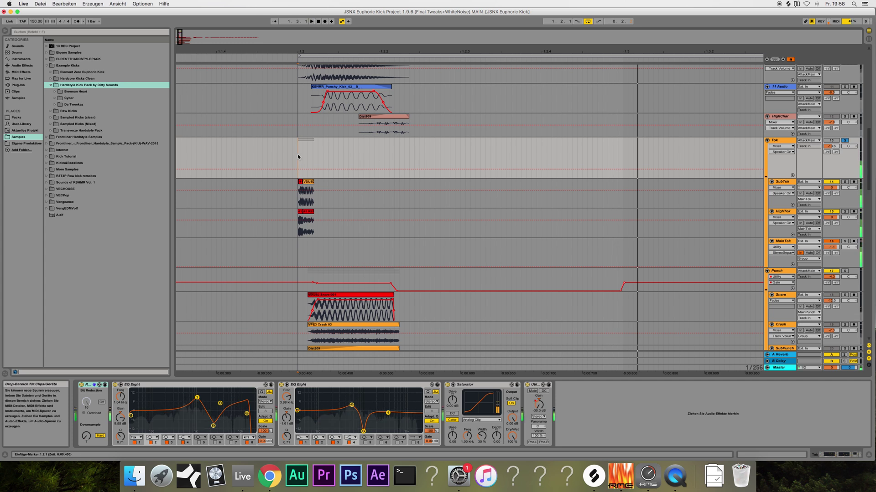
Examine the SubTok and HighTok clip waveforms closely, and display the HighChar track's devices.
scroll(298, 157, up, 2)
scroll(279, 128, down, 5)
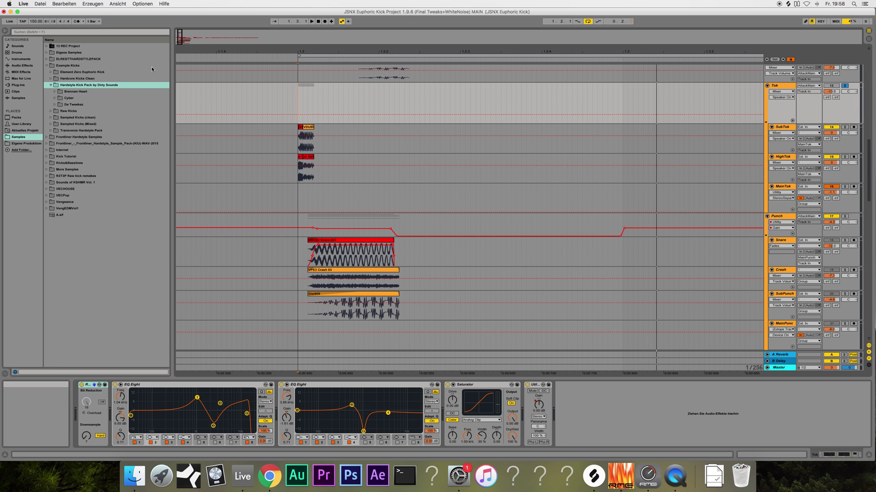
drag(179, 38, 182, 40)
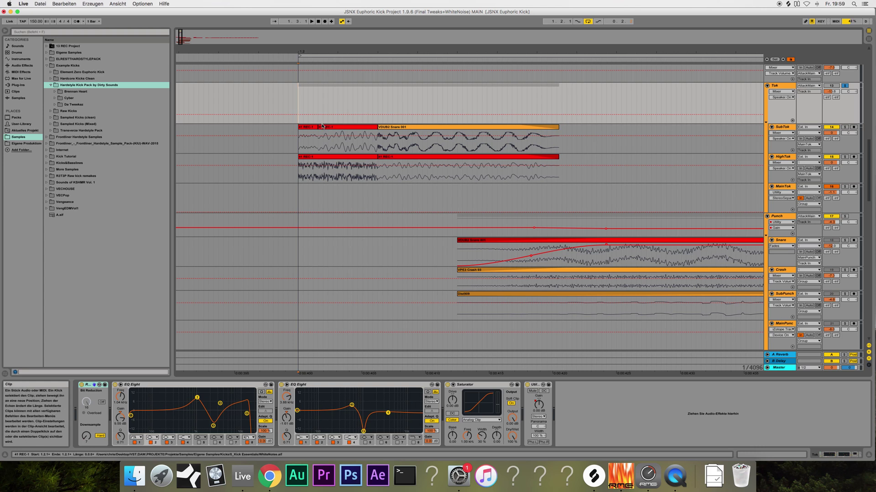
scroll(777, 131, up, 3)
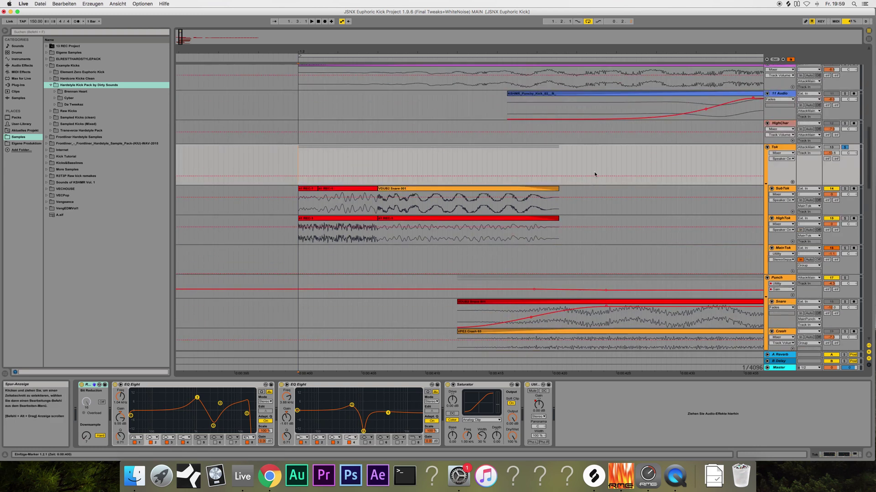
click(780, 124)
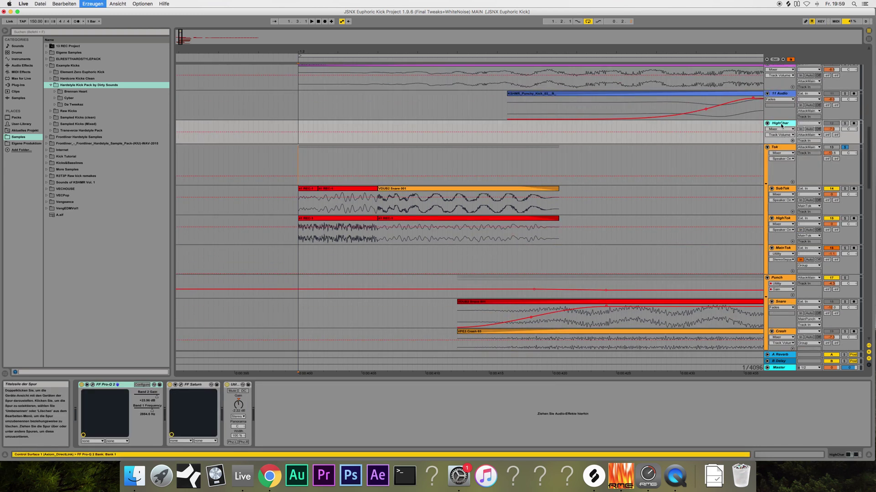
Insert a new MIDI track directly below HighChar and name it Sy.
key(super+shift+t)
key(super+r)
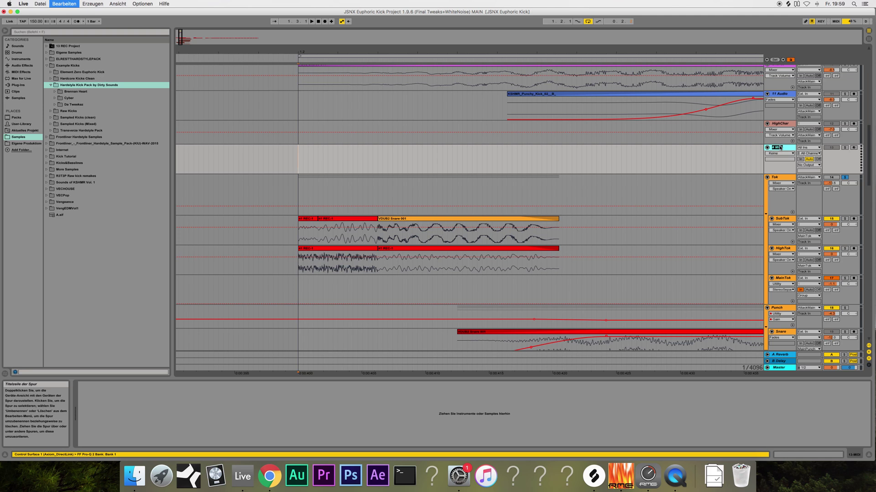
text(Sy)
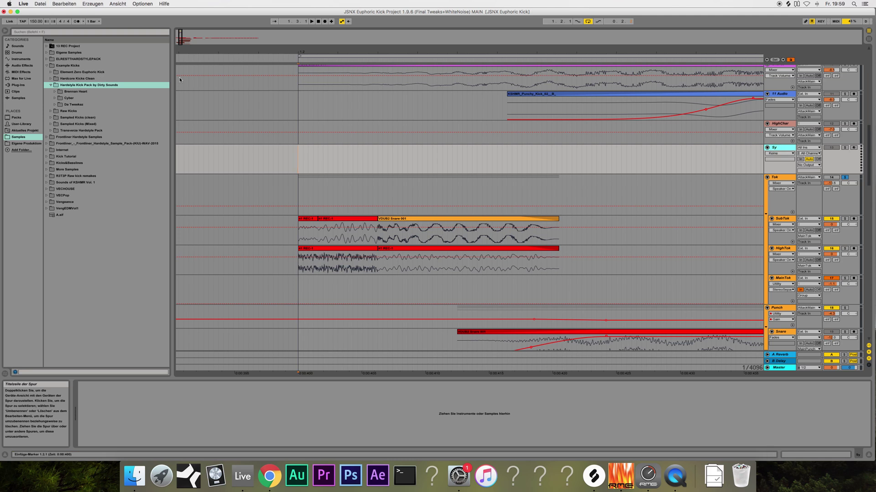
key(Return)
Load LennarDigital's Sylenth1 instrument onto the Sy track and position its window clear of the lower tracks.
click(24, 85)
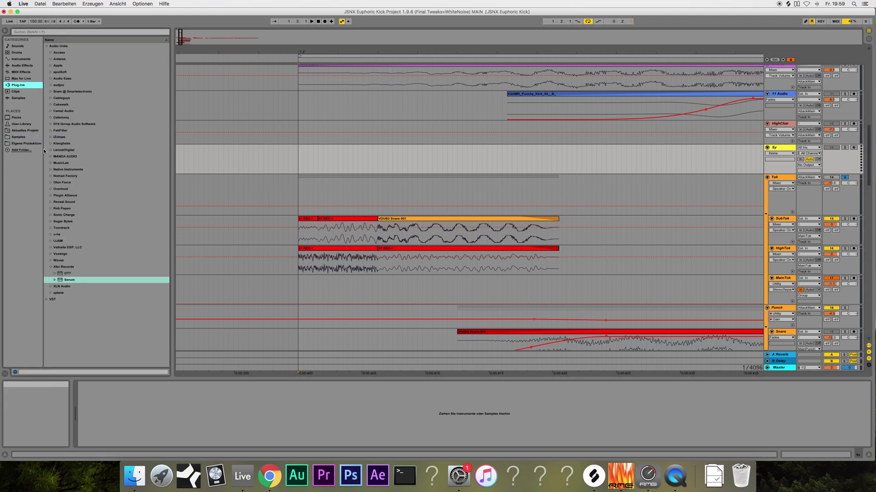
click(67, 150)
drag(71, 159, 352, 153)
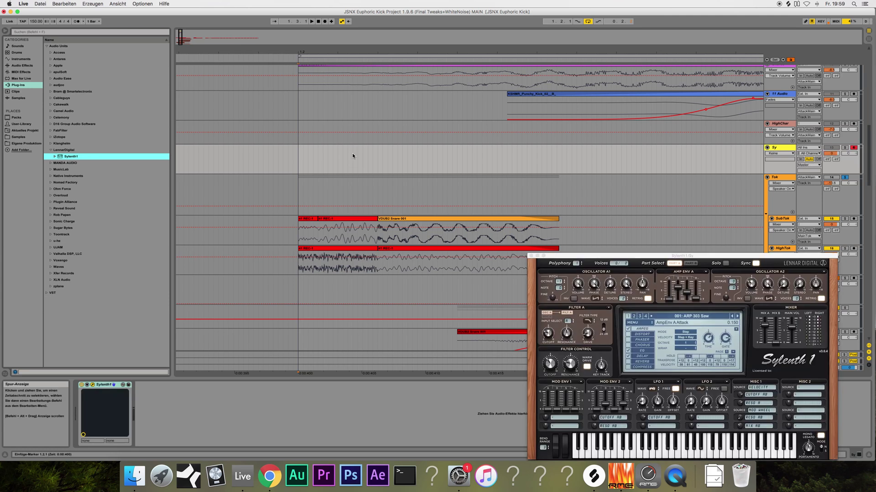
drag(644, 258, 591, 168)
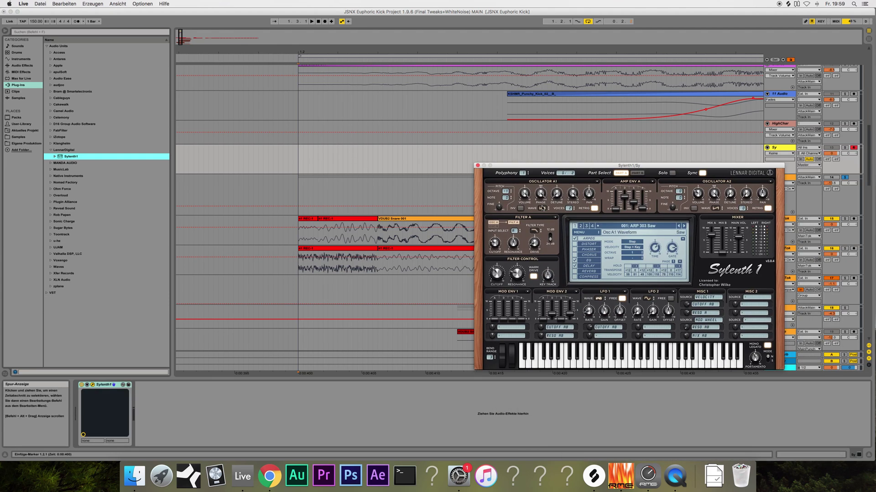
Clear the Sylenth1 preset to Init and set oscillator A1's waveform to Noise.
click(542, 209)
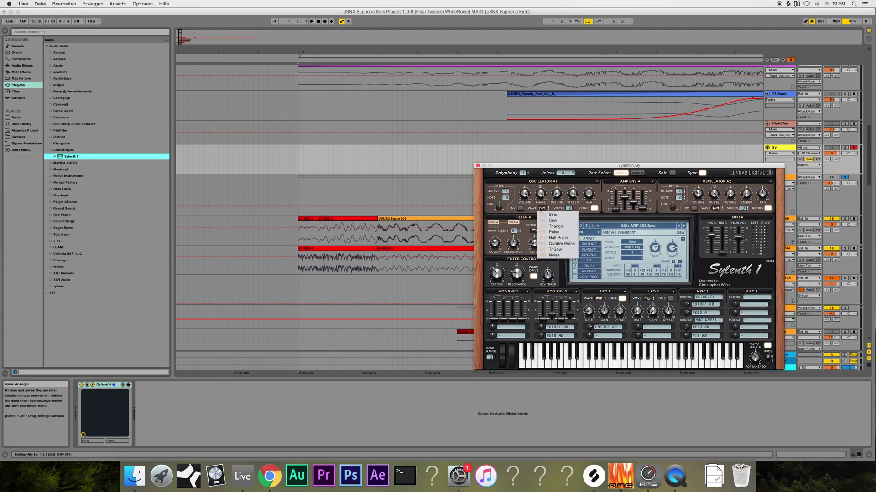
click(554, 256)
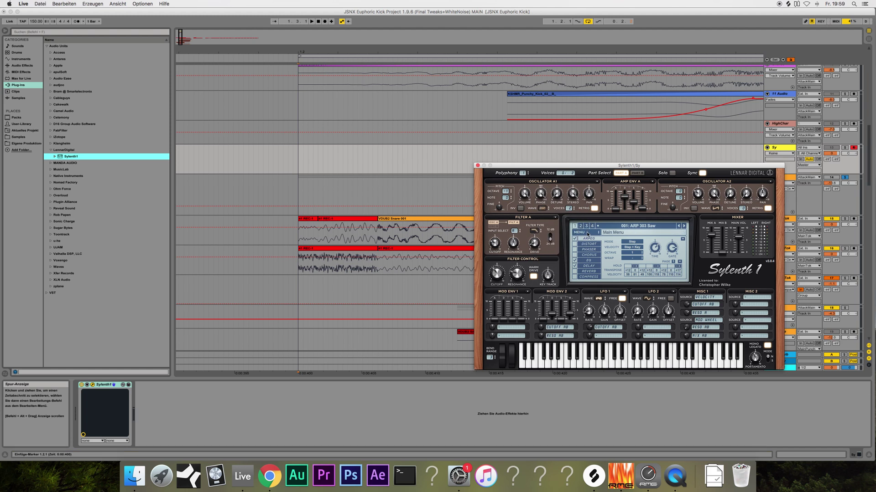
click(587, 233)
mouse_move(593, 240)
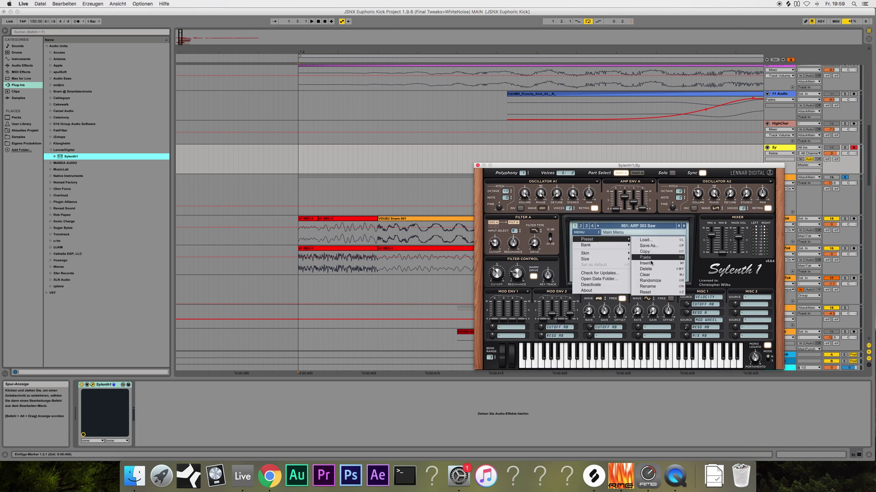
click(644, 275)
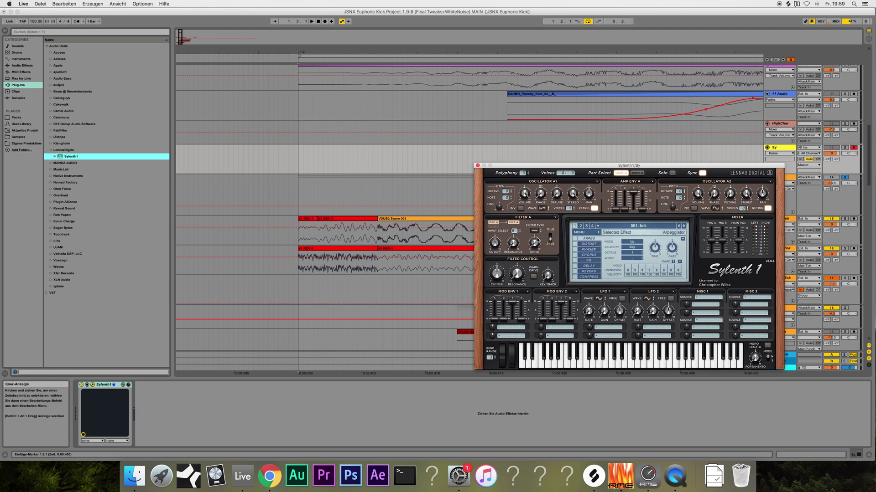
click(542, 208)
click(548, 256)
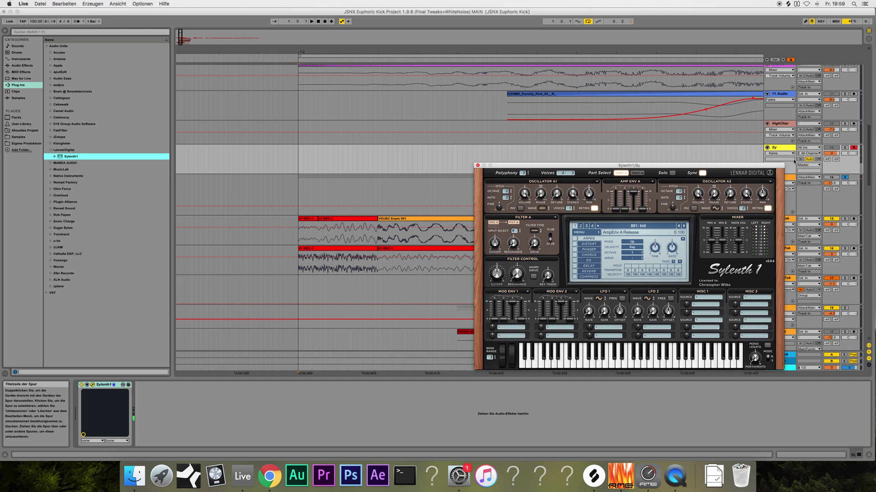
Solo the Sy track and lower Sylenth1's main volume to about 1.4.
click(783, 149)
drag(749, 167, 590, 153)
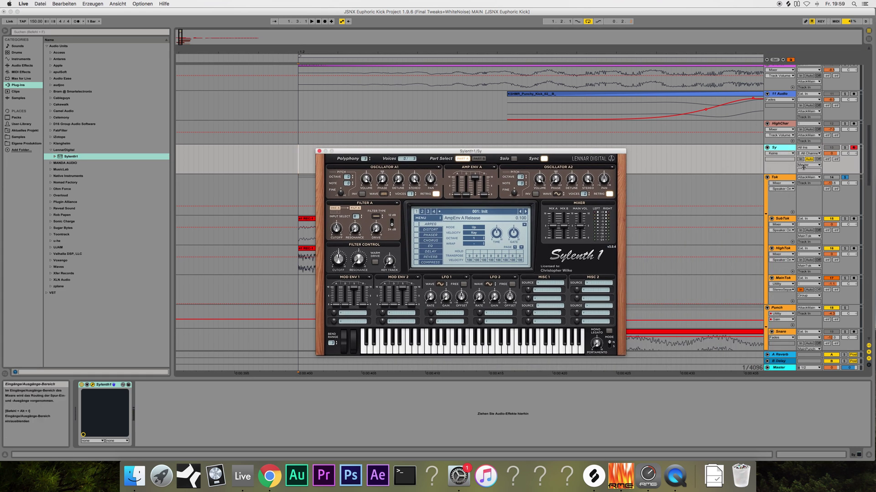
click(852, 149)
click(853, 148)
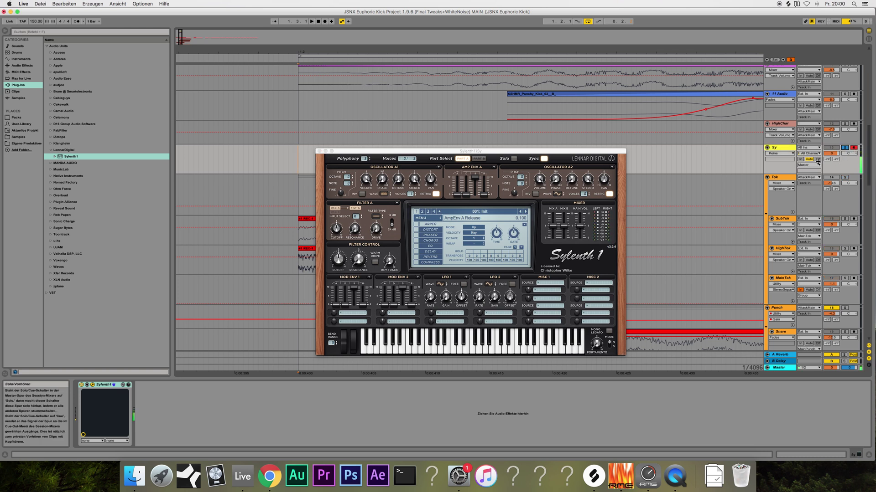
drag(579, 226, 579, 246)
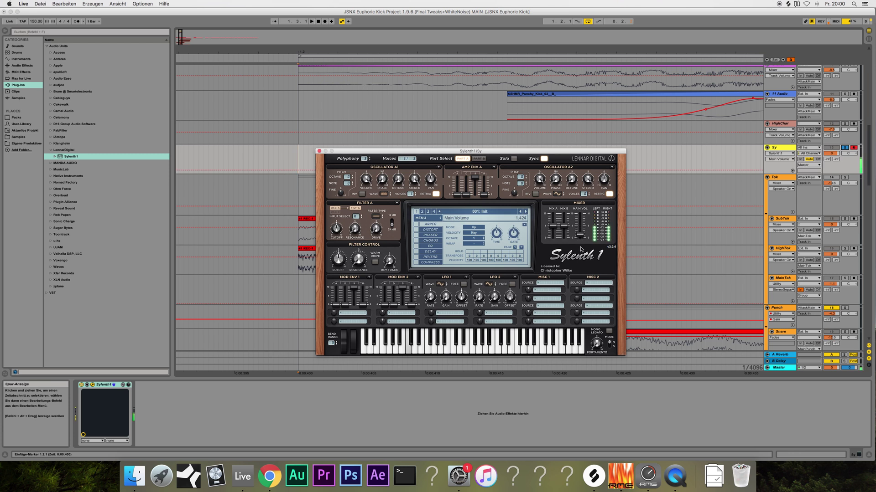
Add Voxengo's SPAN analyzer after Sylenth1 in the Sy track's device chain.
click(22, 66)
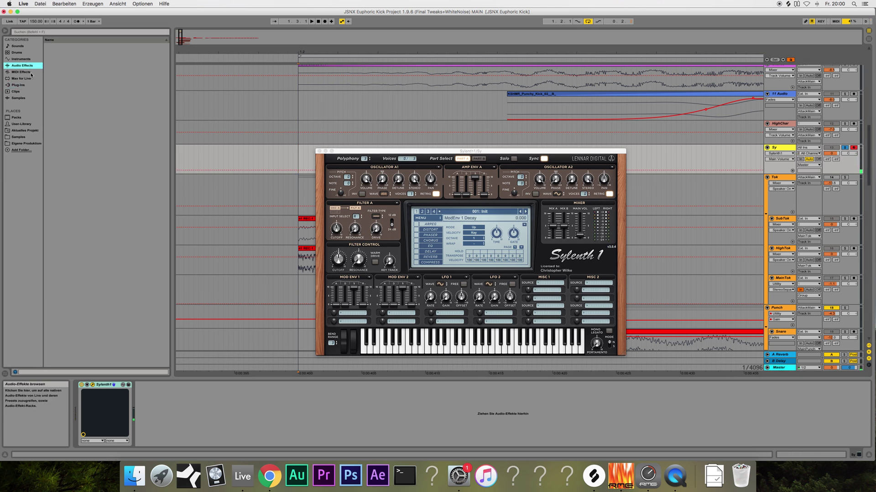
click(6, 85)
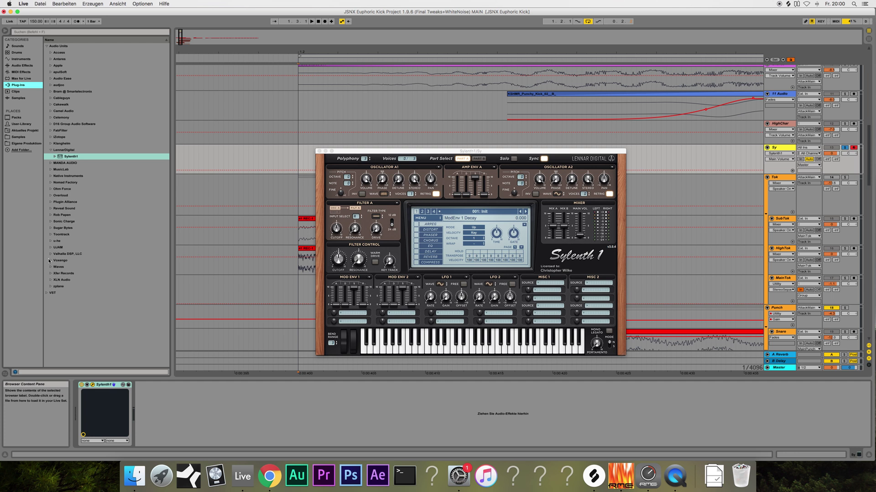
click(48, 261)
drag(48, 261, 187, 398)
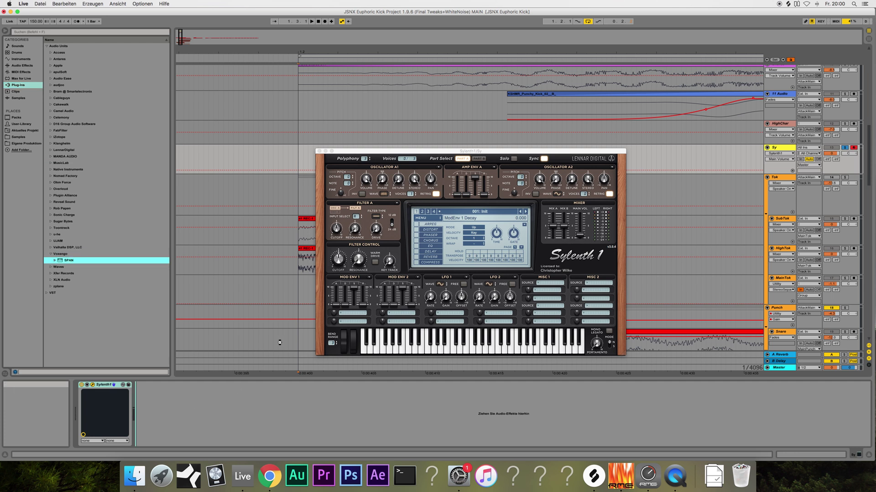
drag(280, 343, 280, 341)
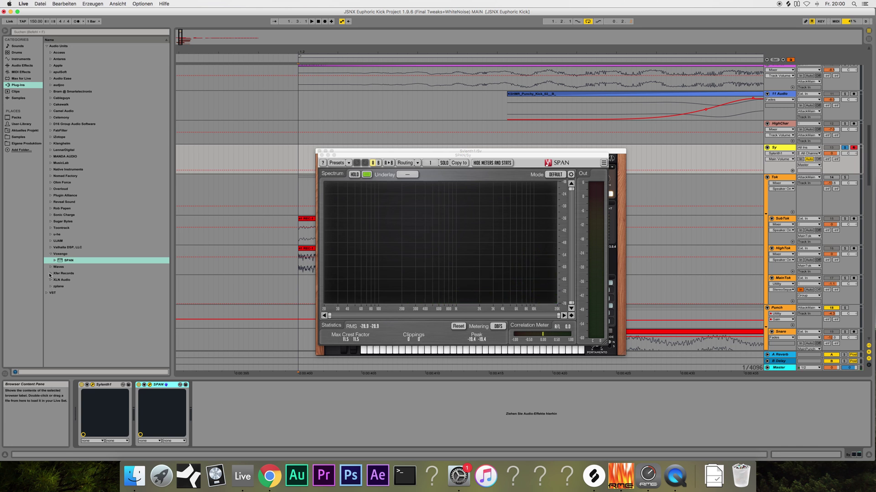
Add apQualizr after SPAN and switch its FFT Decay to the first option to view the noise spectrum.
click(52, 72)
drag(71, 78, 234, 398)
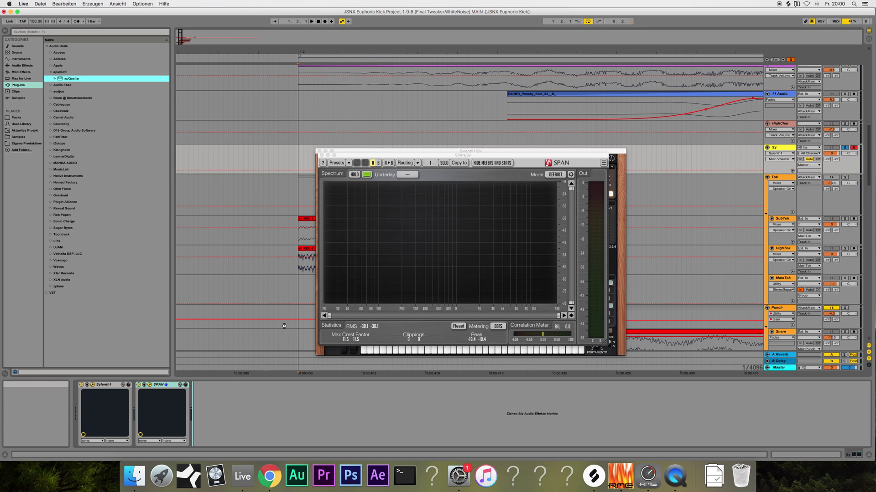
drag(284, 325, 283, 325)
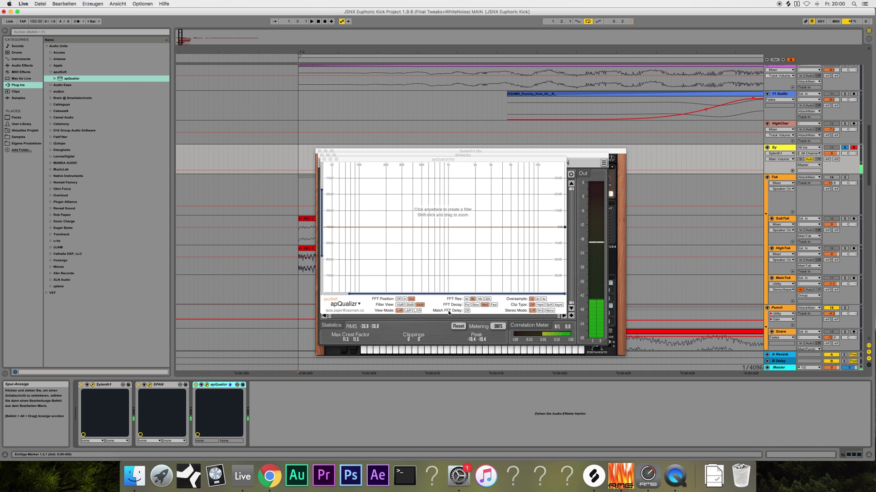
click(467, 305)
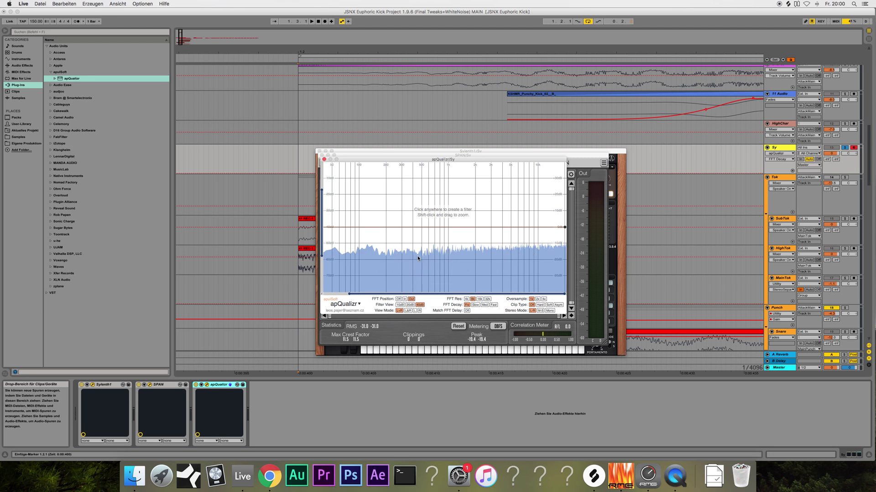
Close the three plug-in windows and delete the Sy track.
click(324, 159)
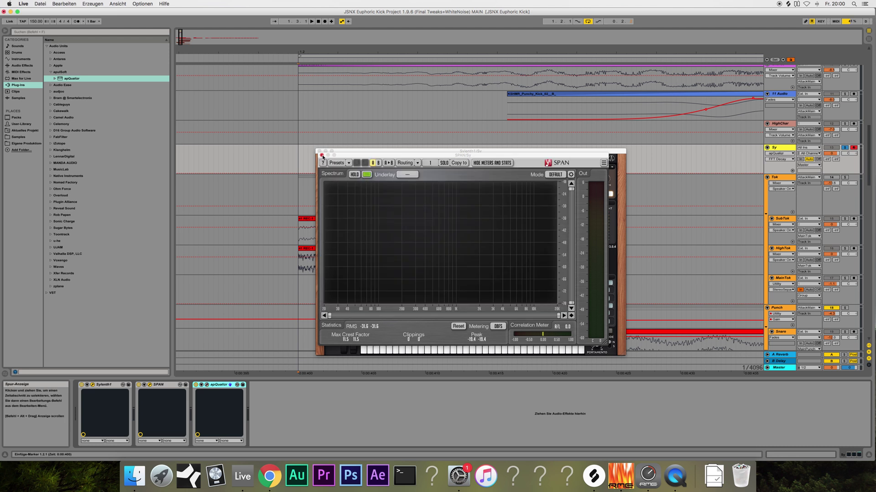
click(321, 155)
click(319, 152)
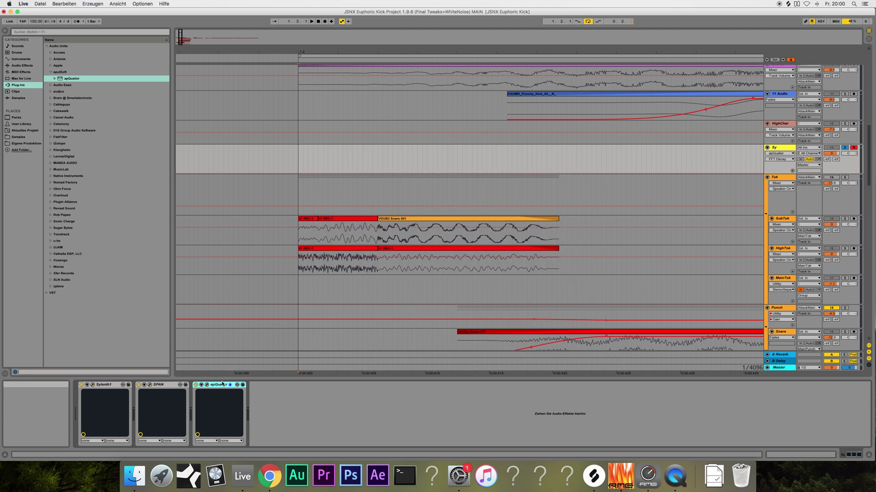
click(781, 148)
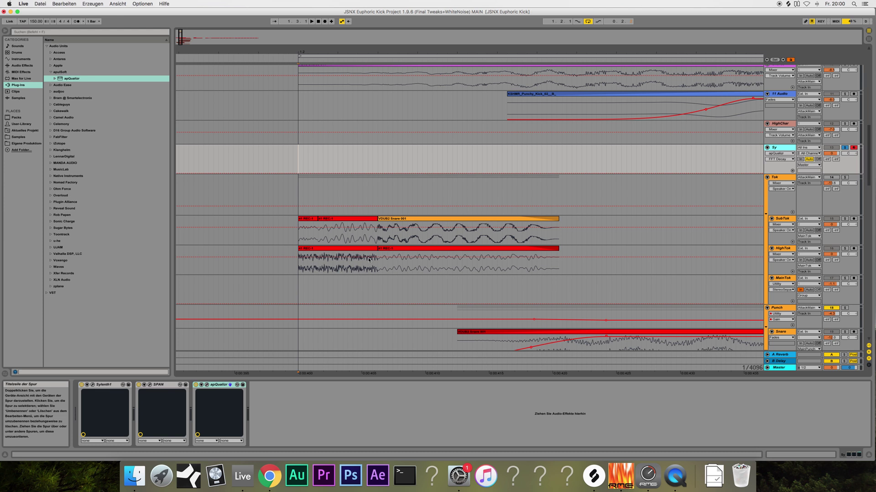
key(Delete)
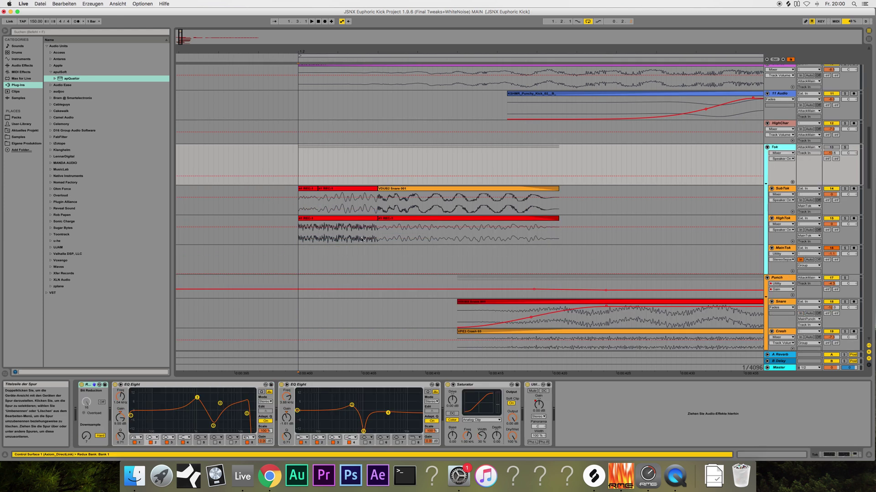
Select the second and then the first red clip on the SubTok track to inspect their source samples.
click(331, 190)
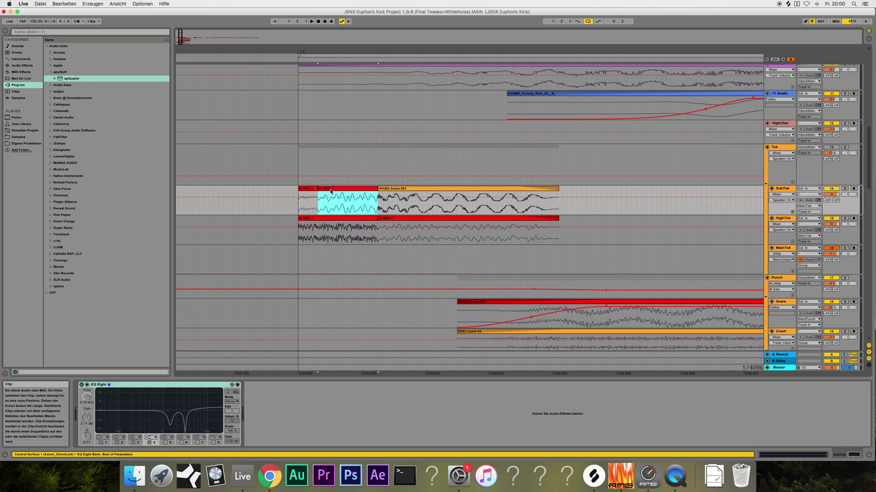
double_click(331, 191)
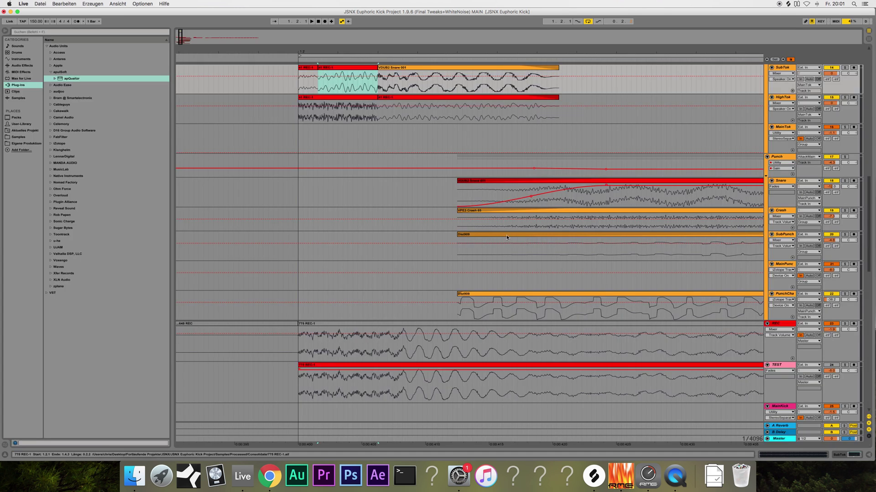
scroll(383, 159, up, 2)
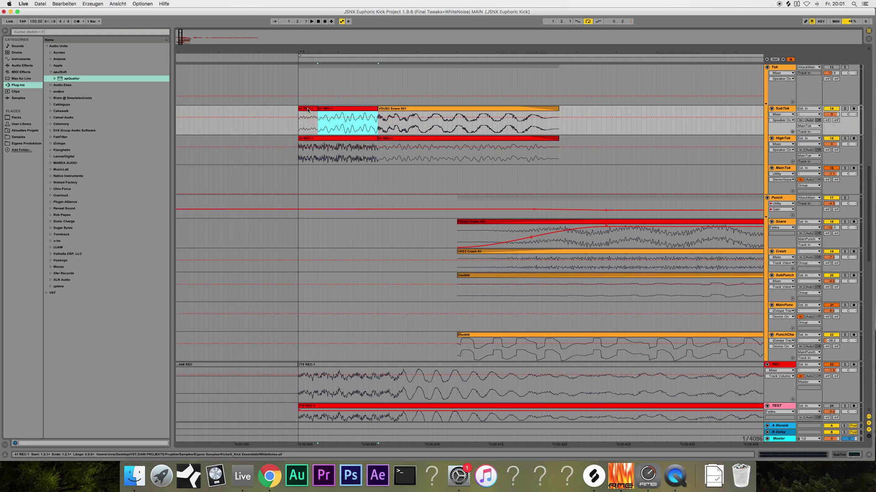
double_click(313, 121)
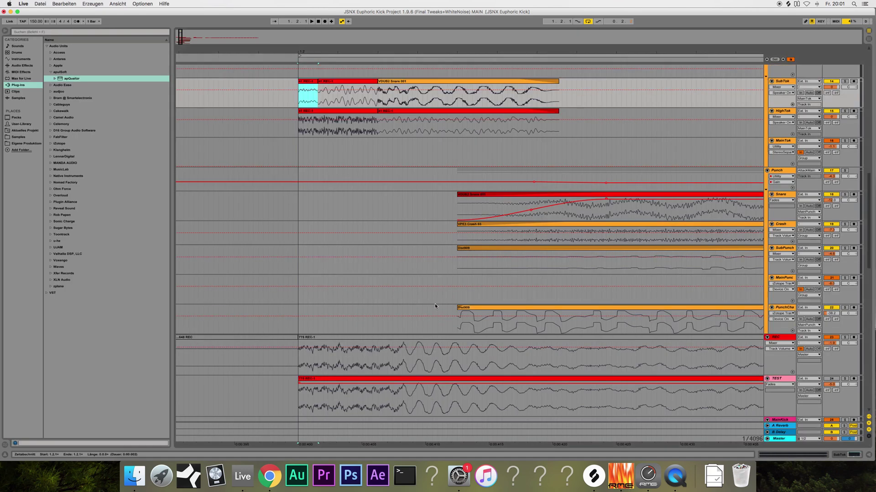
Look through the project's tracks from the REF group and attack layers down to the tail layers.
scroll(435, 306, up, 3)
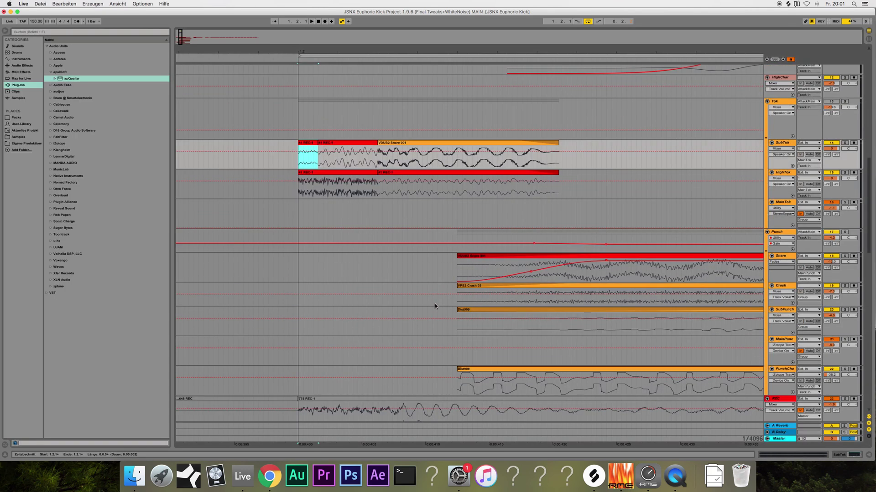
scroll(434, 302, up, 15)
scroll(434, 302, down, 10)
scroll(436, 302, down, 15)
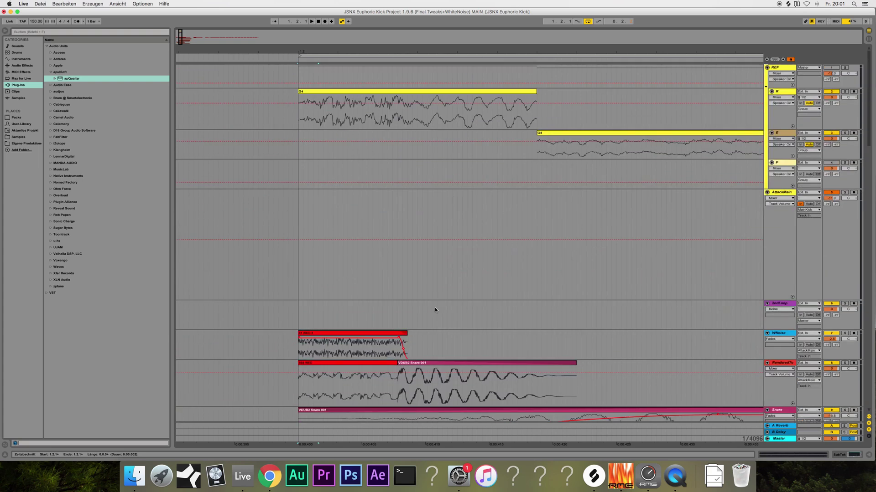
scroll(434, 307, down, 5)
scroll(434, 308, up, 8)
scroll(434, 307, down, 12)
scroll(435, 309, up, 20)
scroll(435, 309, down, 3)
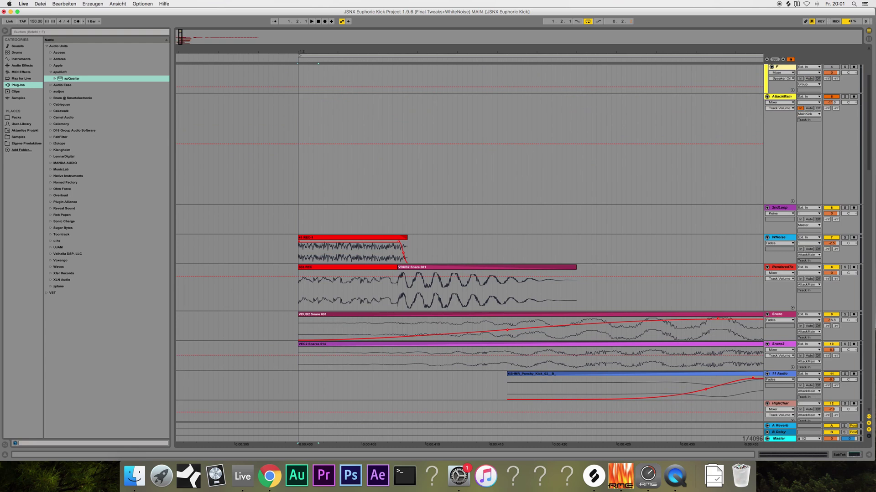
scroll(442, 198, down, 5)
scroll(442, 204, down, 15)
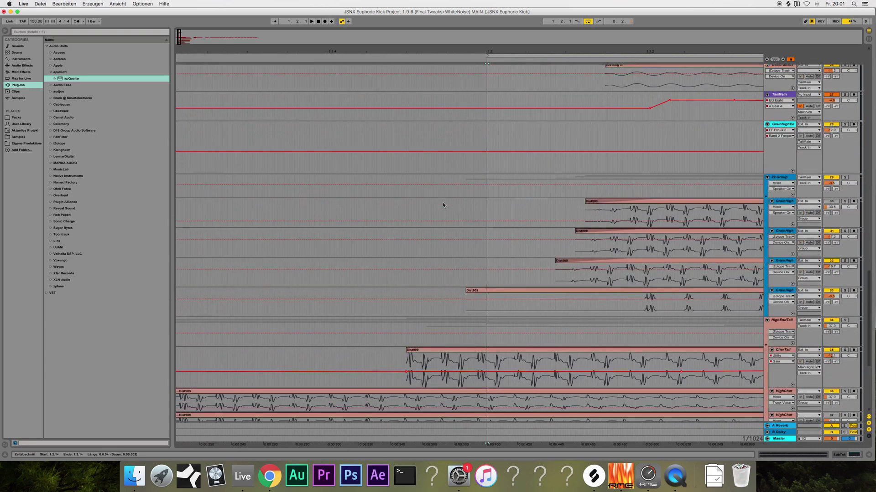
Select about the first 15 ms of the TEST clip, starting at 1.2.1.
scroll(442, 202, up, 15)
scroll(442, 203, right, 5)
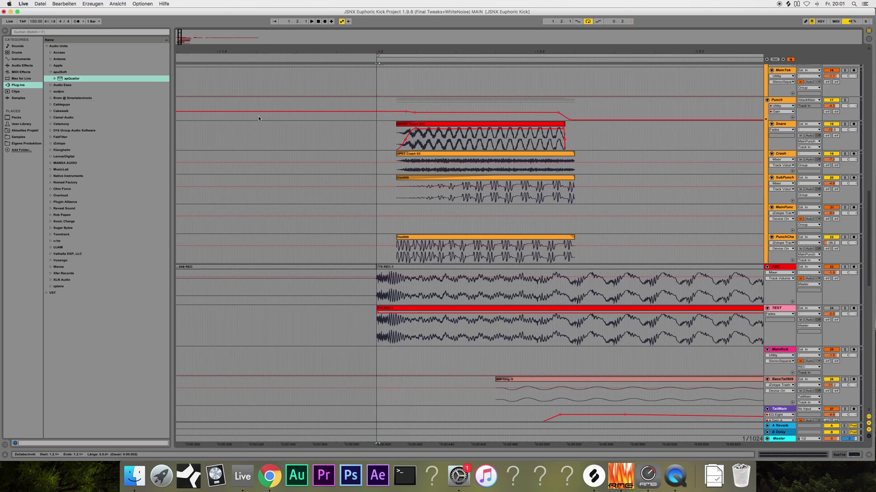
drag(180, 39, 181, 39)
scroll(422, 416, left, 5)
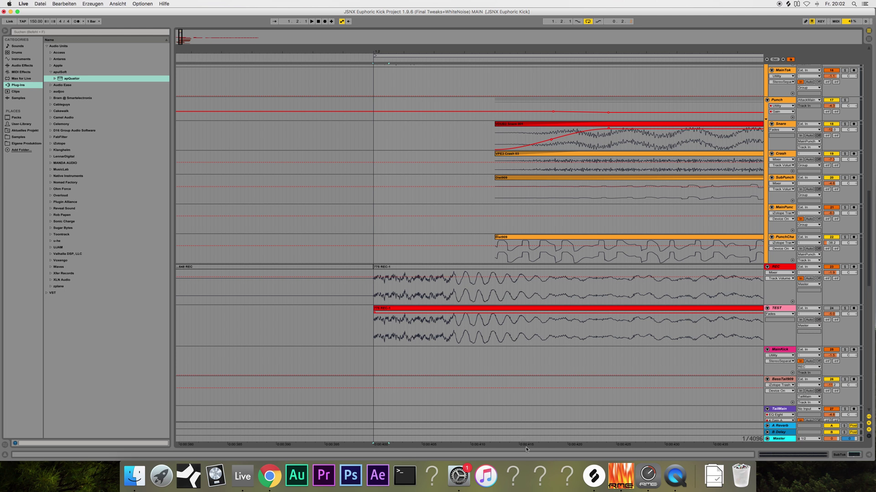
drag(521, 334, 371, 337)
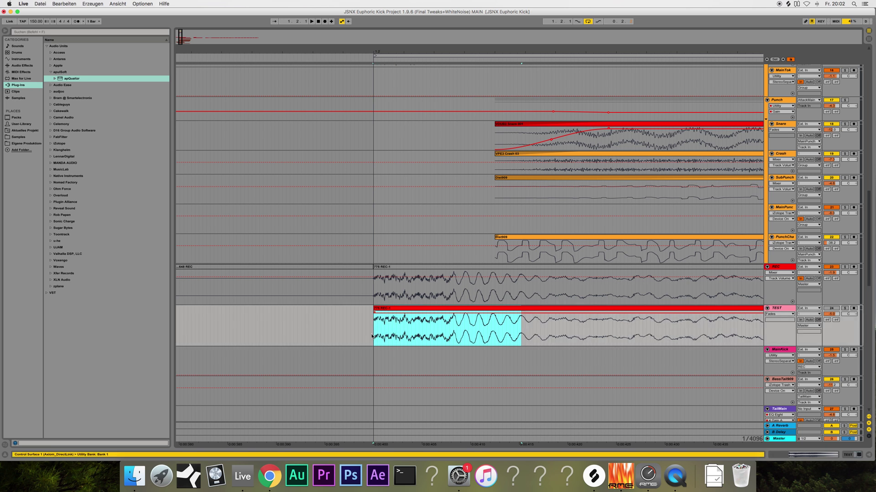
Deactivate the VDUB2 Snare 001 clip on the SubTok track.
click(453, 332)
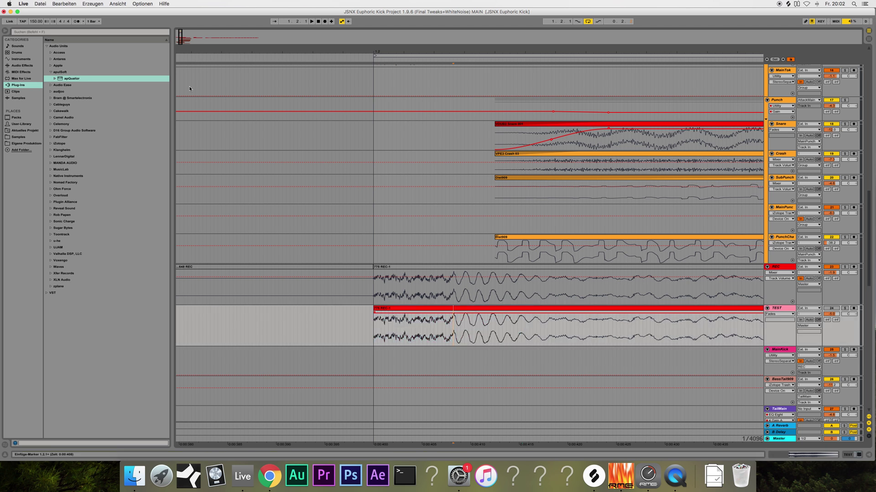
drag(180, 36, 179, 39)
scroll(250, 146, up, 3)
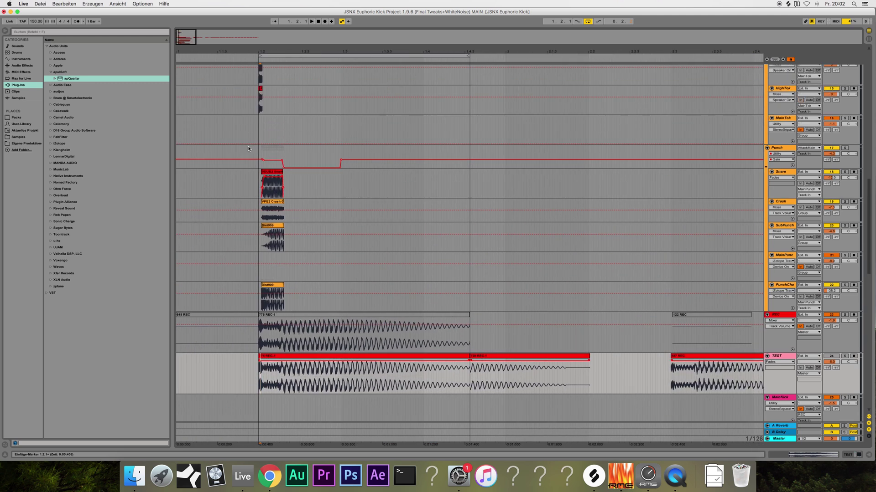
scroll(249, 148, up, 2)
scroll(646, 227, up, 5)
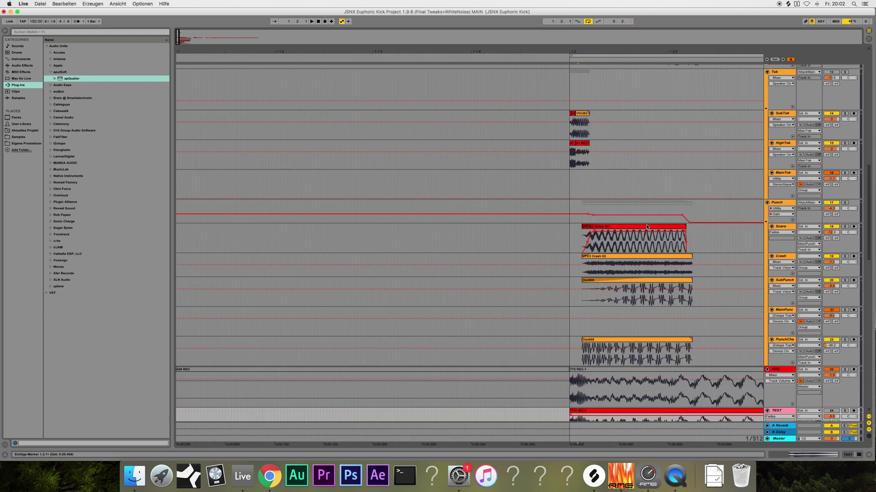
scroll(595, 218, up, 2)
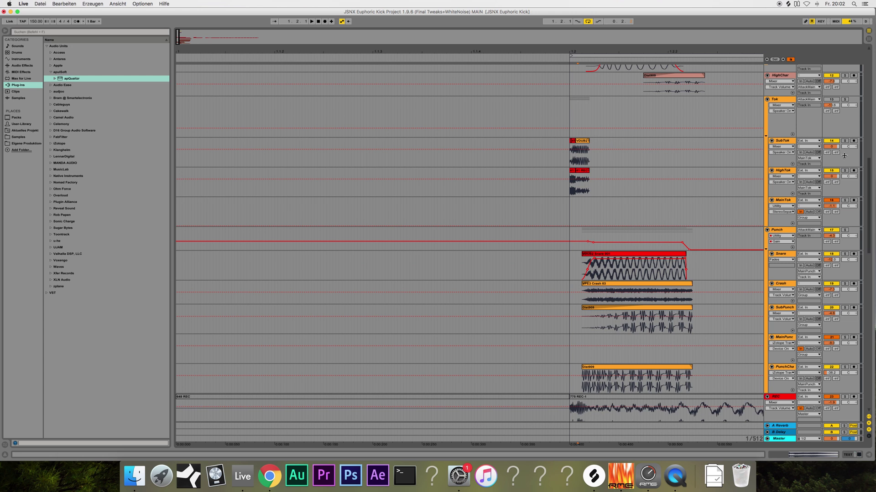
drag(178, 39, 180, 42)
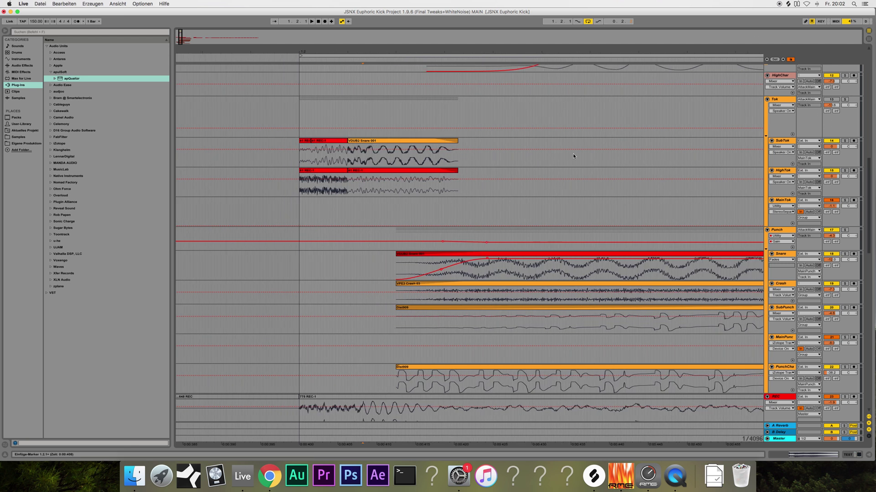
click(433, 144)
key(0)
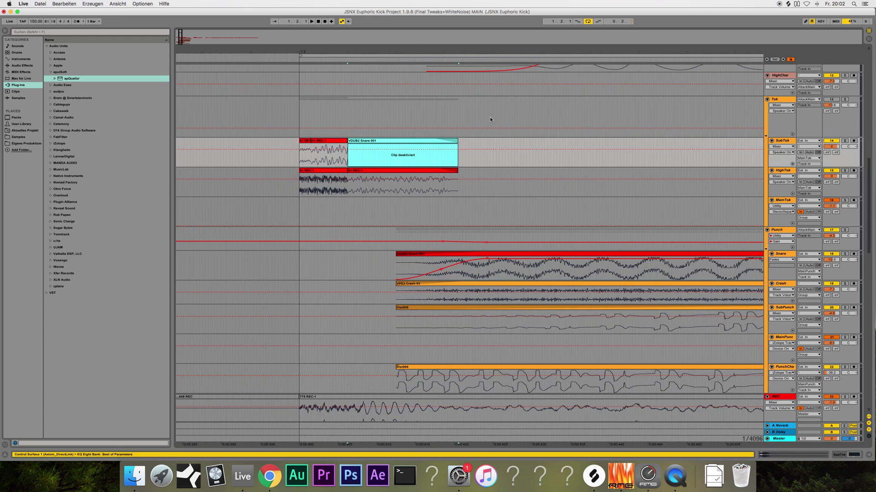
Solo the Tok group and play it from 1.2.1 without the snare clip.
click(845, 100)
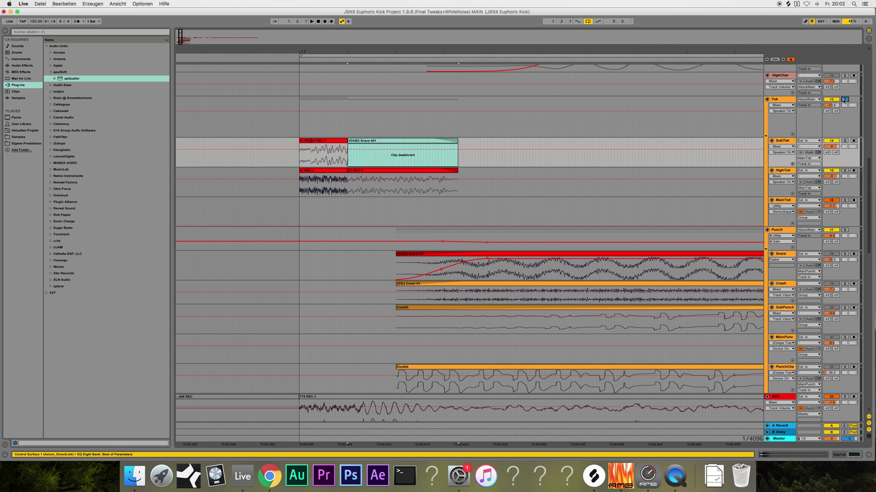
click(299, 126)
key(space)
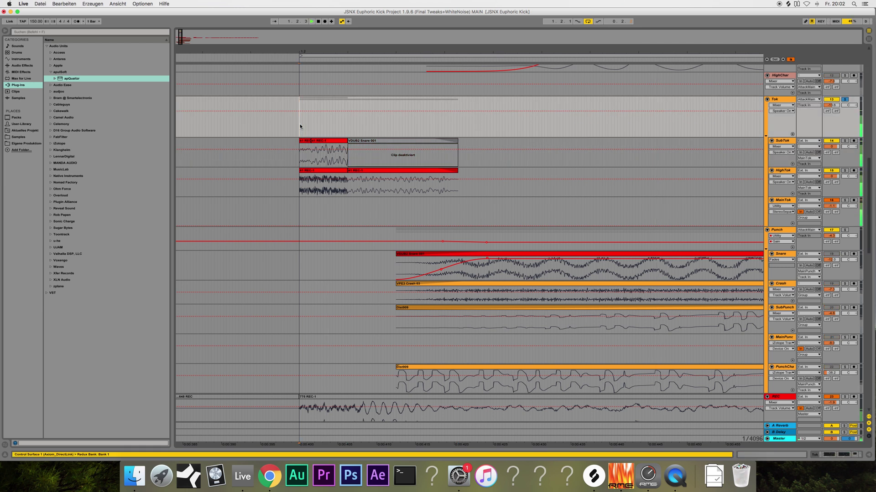
key(space)
Reactivate the VDUB2 Snare 001 clip on SubTok, replay the Tok group from 1.2.1 and end the group's solo.
click(426, 141)
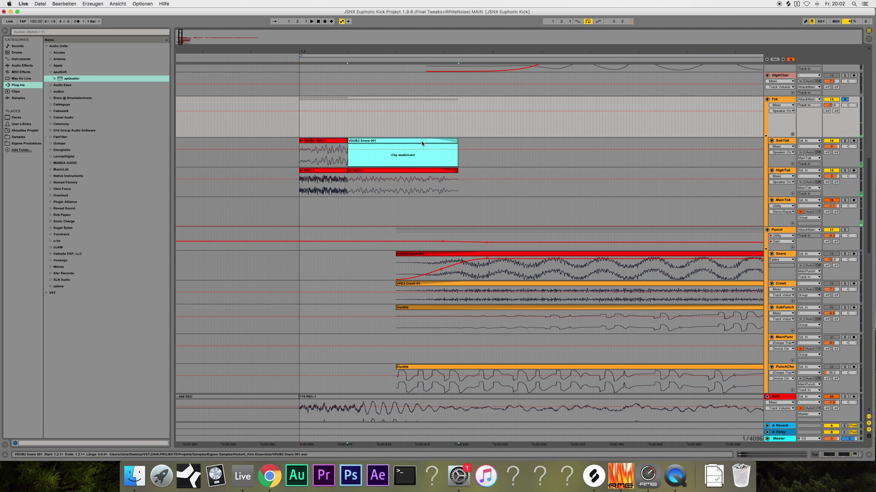
key(0)
click(297, 131)
key(space)
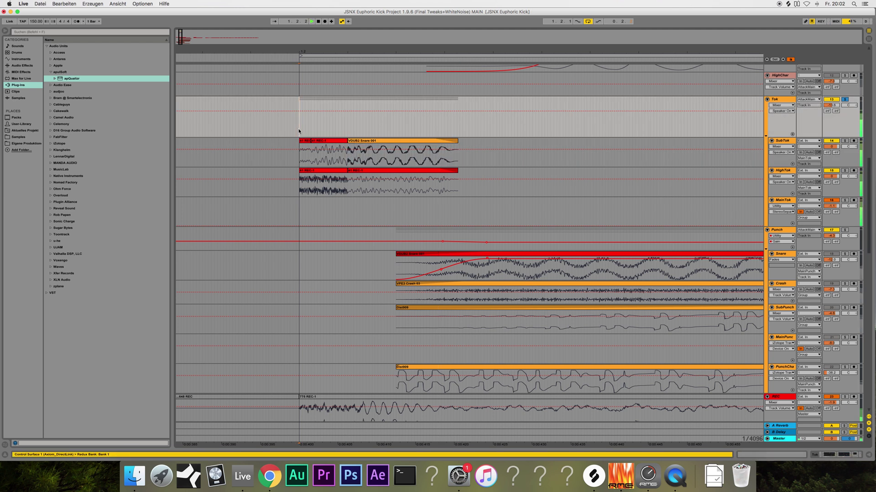
click(844, 99)
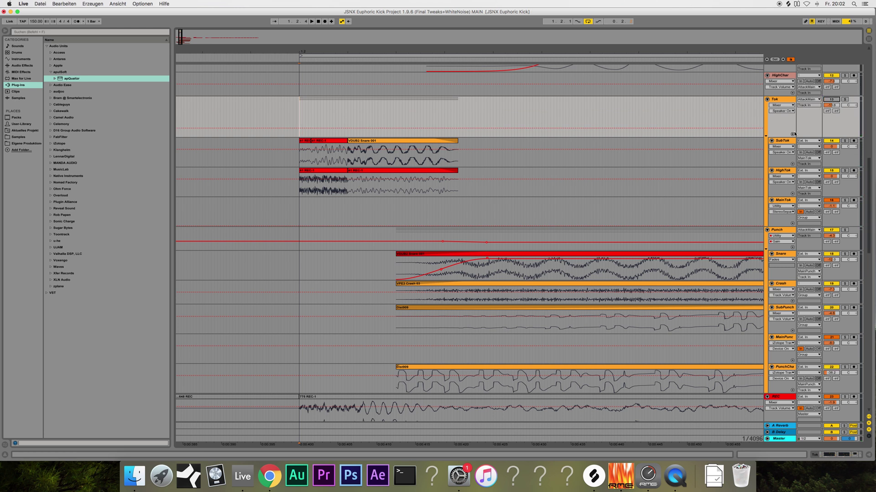
Inspect the device chains of the SubTok, HighTok and MainTok tracks, including MainTok's EQ Eight and Saturator.
double_click(783, 140)
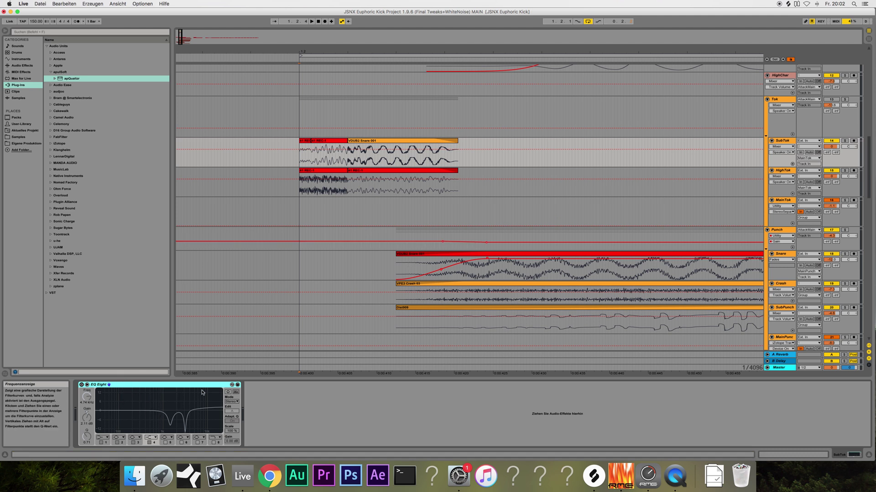
click(784, 171)
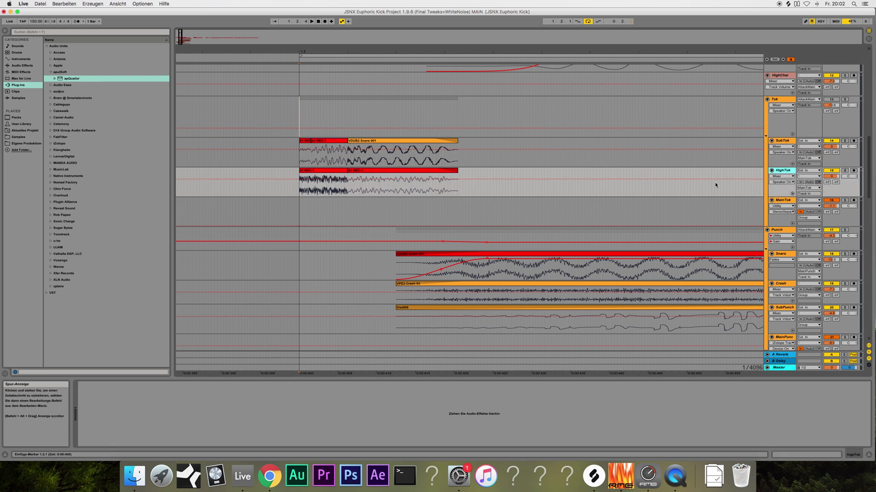
click(783, 201)
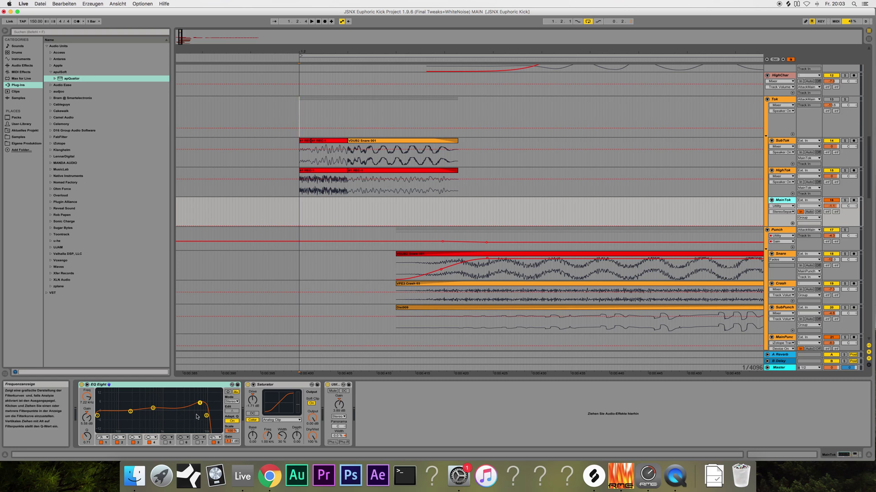
click(258, 393)
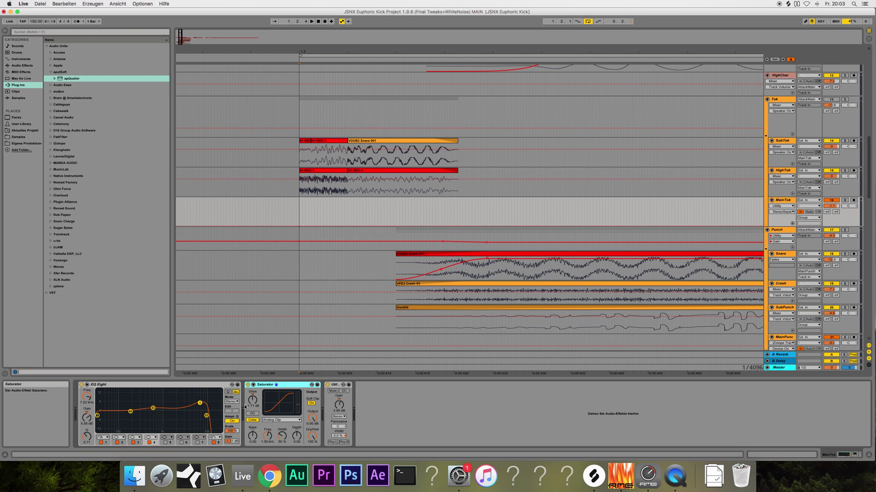
Add a Redux effect after the Utility on the MainTok track and solo the Tok group.
click(22, 65)
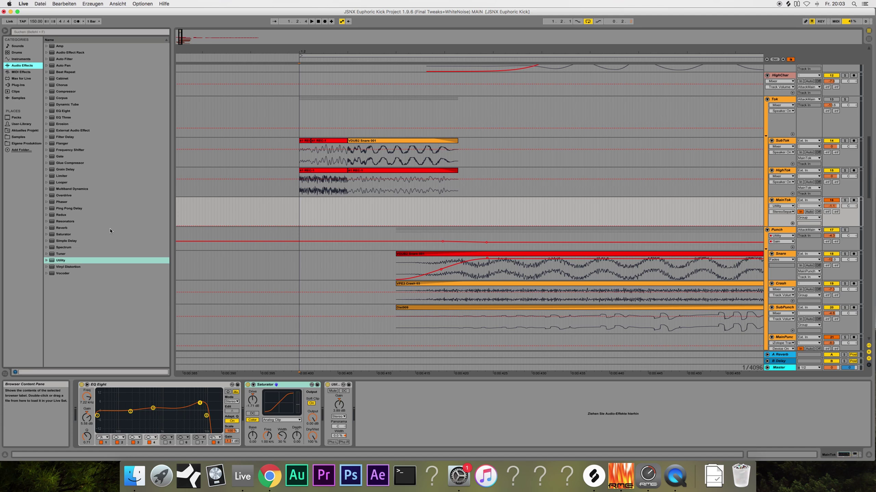
drag(61, 215, 370, 404)
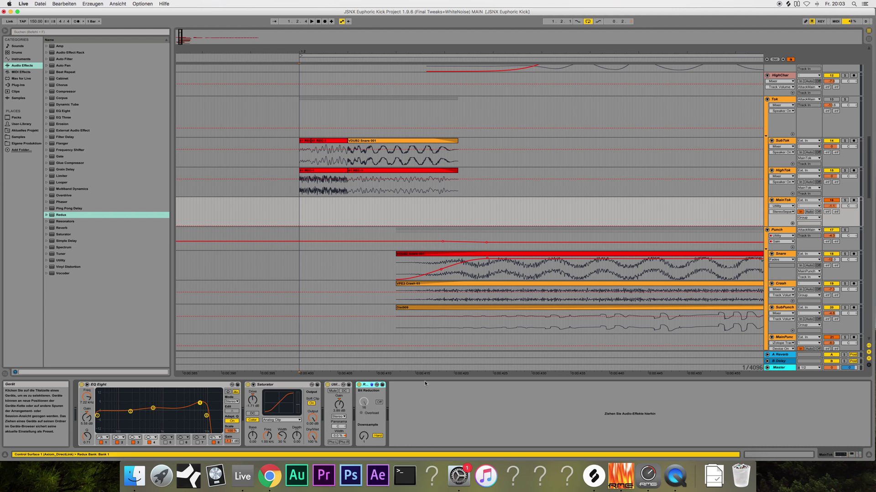
click(845, 99)
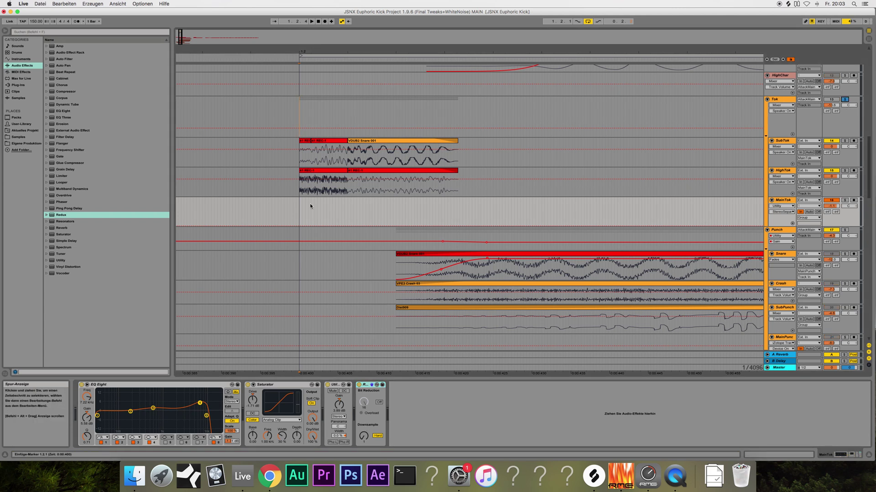
Raise Redux's Downsample to 22 while playing the soloed Tok group, and delete the Redux device.
click(366, 441)
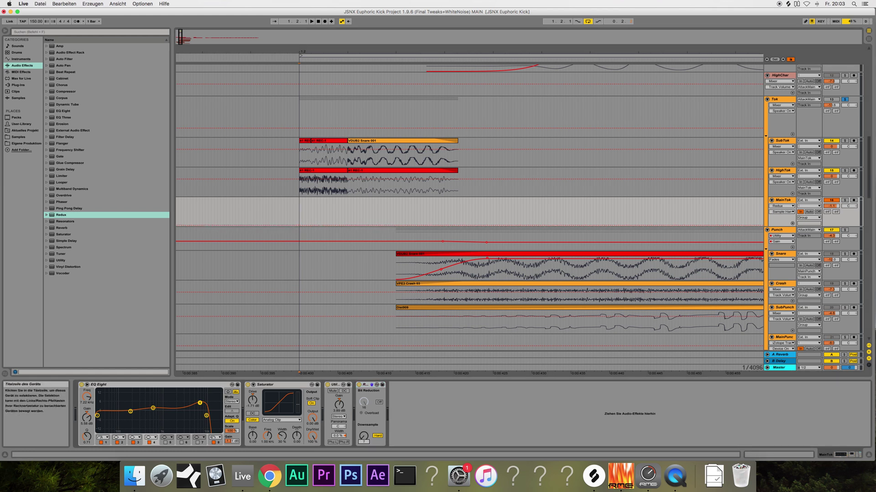
key(space)
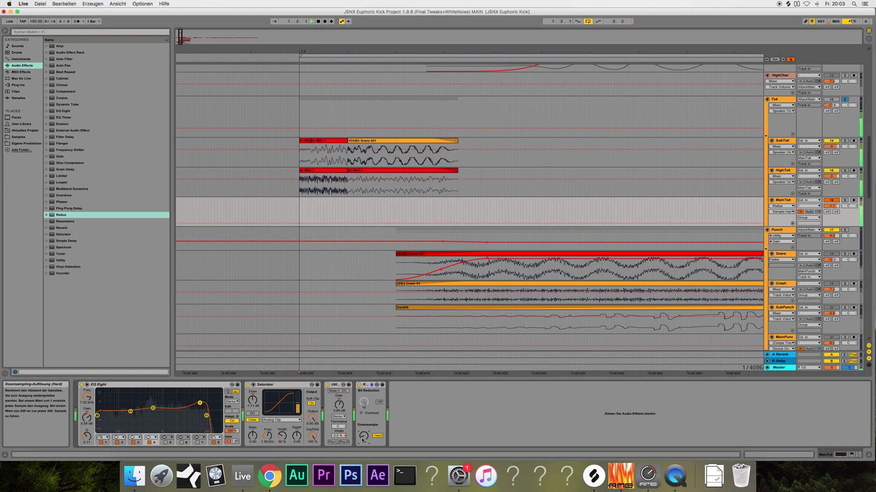
drag(363, 440, 363, 436)
key(space)
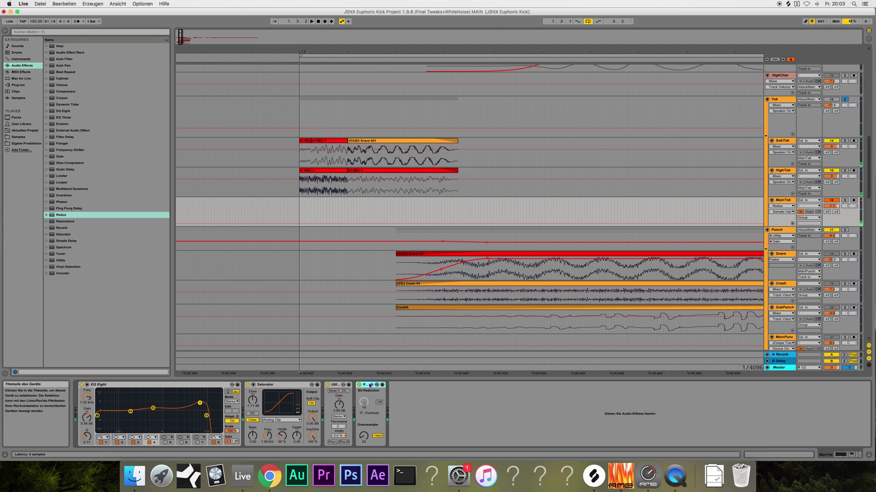
key(Delete)
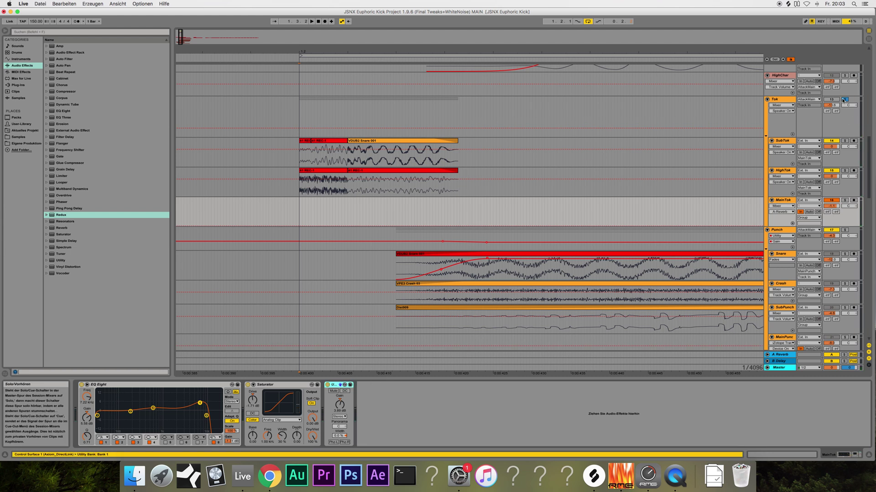
Solo the RenderedTok track and play it from 1.2.1.
scroll(517, 147, up, 10)
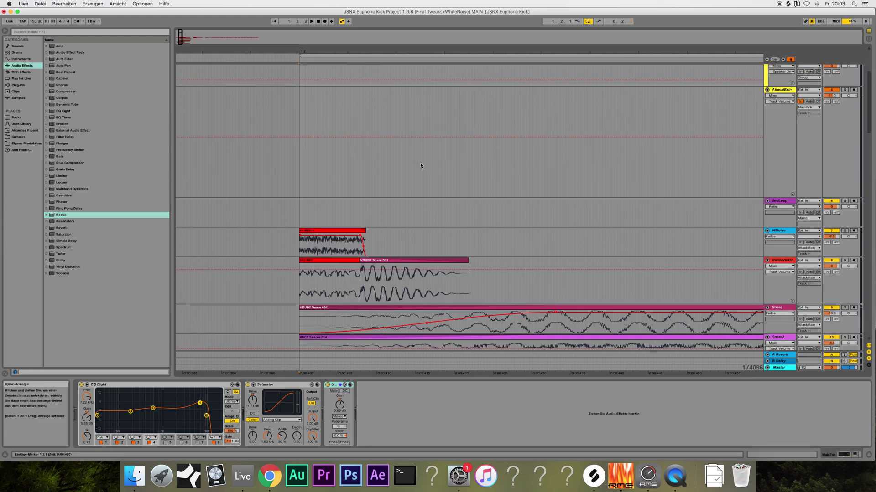
scroll(421, 166, down, 1)
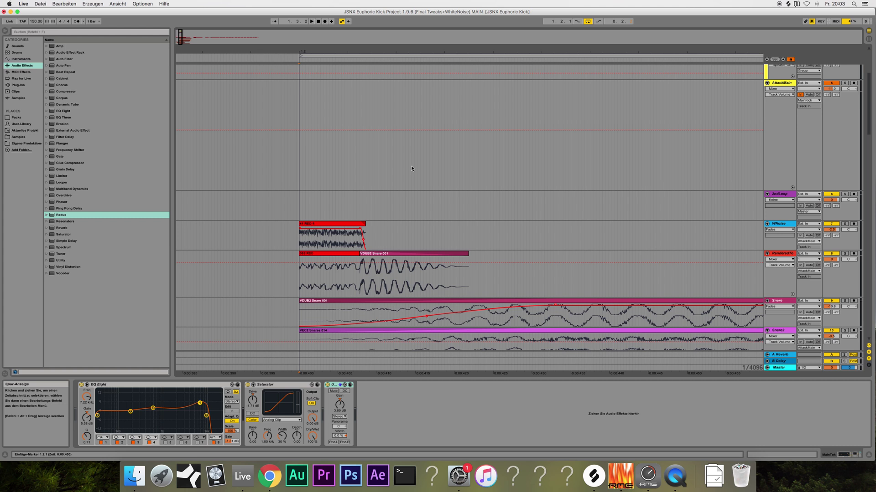
click(782, 253)
click(844, 254)
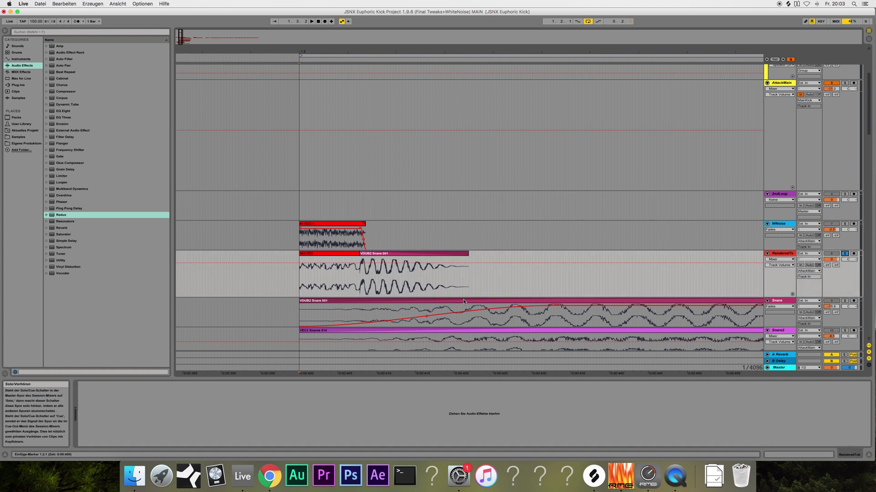
key(space)
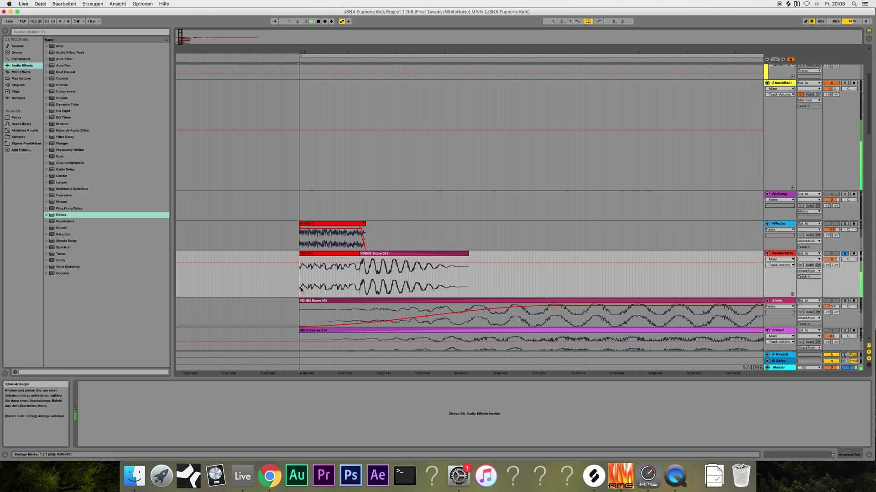
Stop playback and inspect the source samples of both RenderedTok clips and the VDUB2 Snare 001 clip on SubTok.
double_click(381, 256)
key(space)
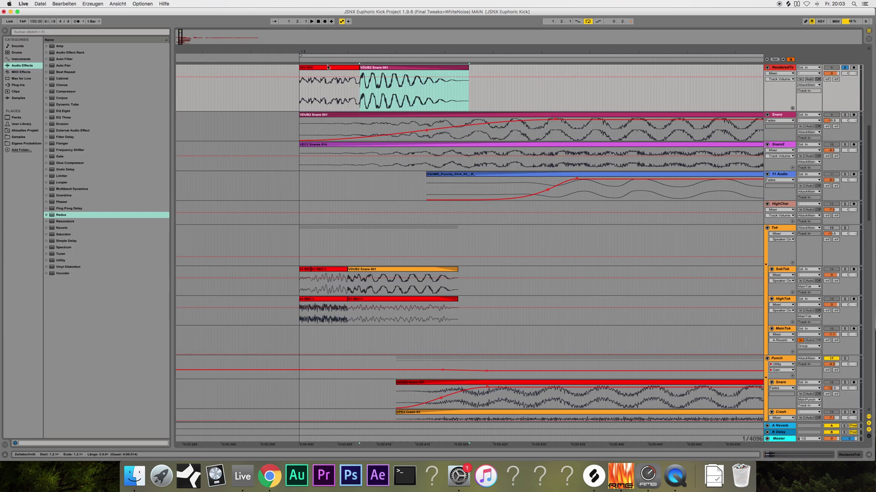
double_click(327, 68)
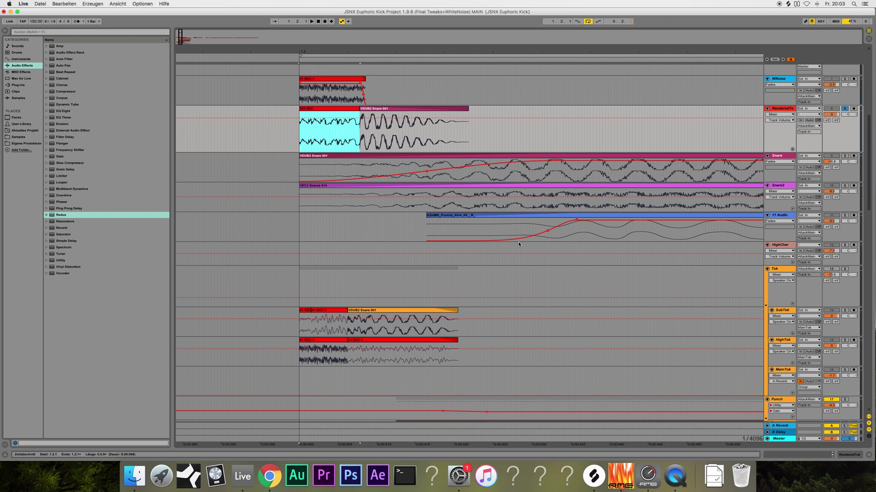
double_click(400, 313)
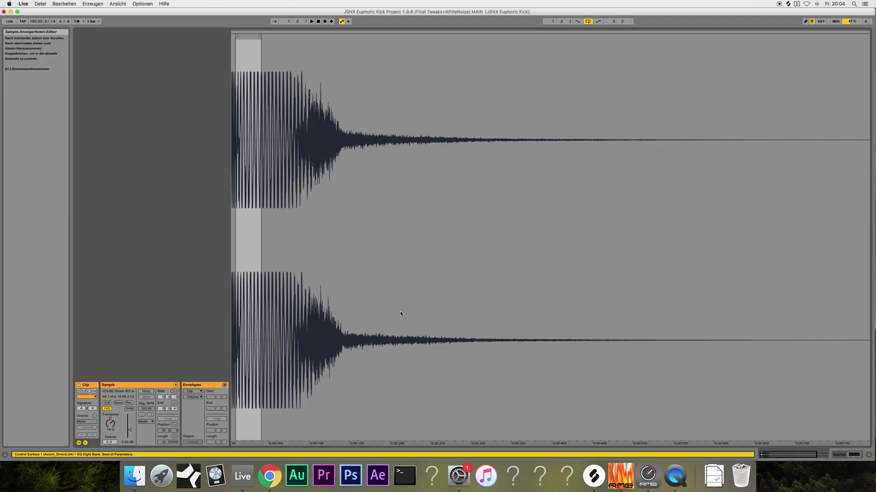
click(867, 458)
Examine the tok and attack layers up to the REF group, comparing the timing of its reference clips from 1.2.1.
scroll(502, 234, up, 6)
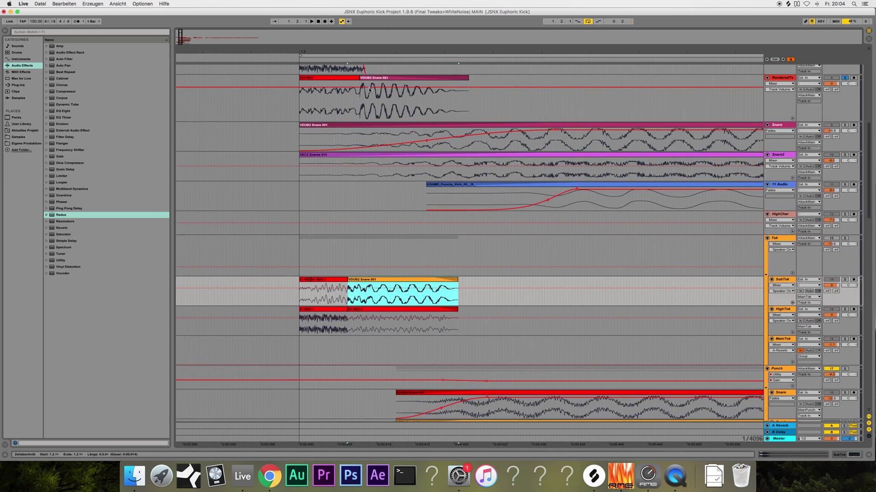
scroll(393, 298, up, 3)
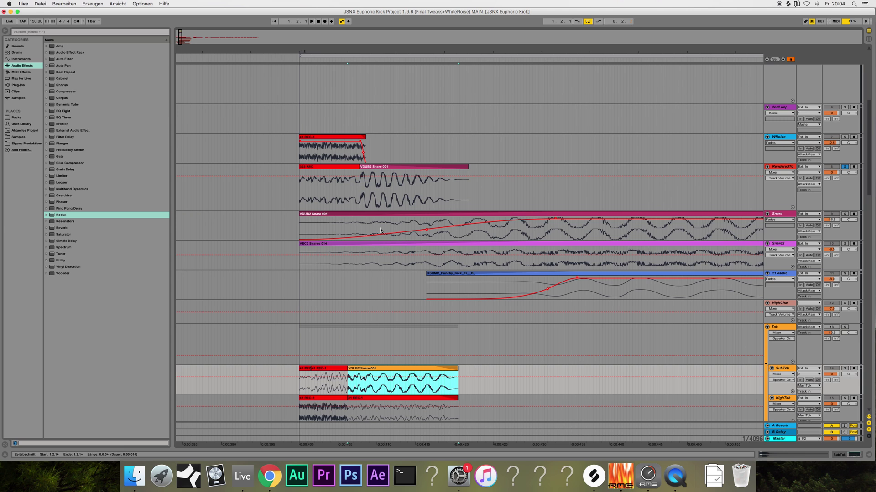
scroll(380, 230, down, 10)
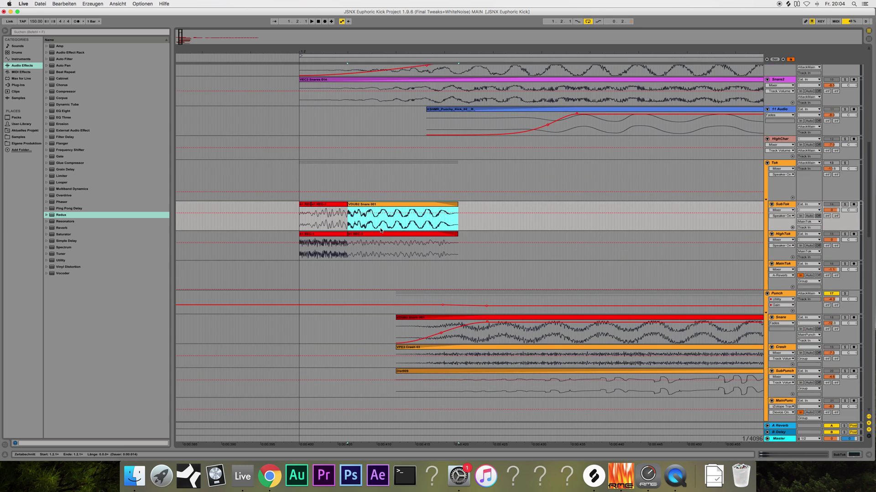
scroll(381, 230, up, 8)
scroll(379, 228, up, 8)
scroll(380, 227, down, 4)
scroll(380, 233, up, 5)
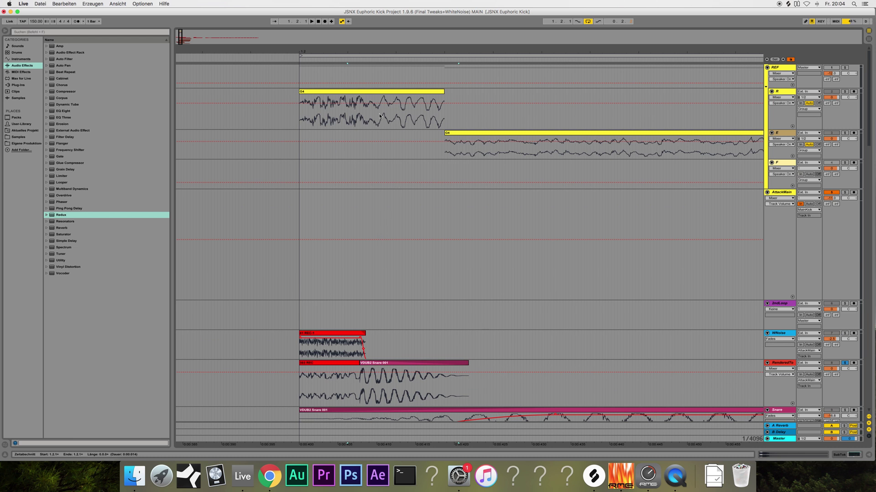
drag(180, 37, 222, 94)
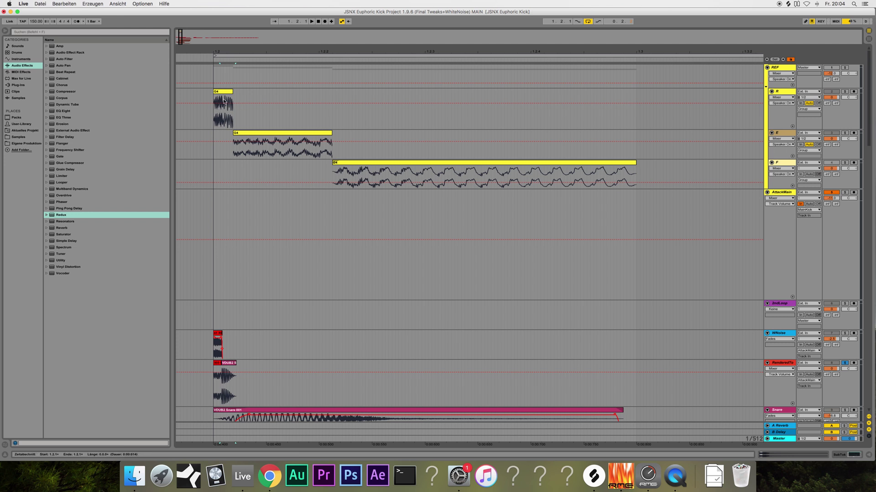
drag(181, 36, 181, 36)
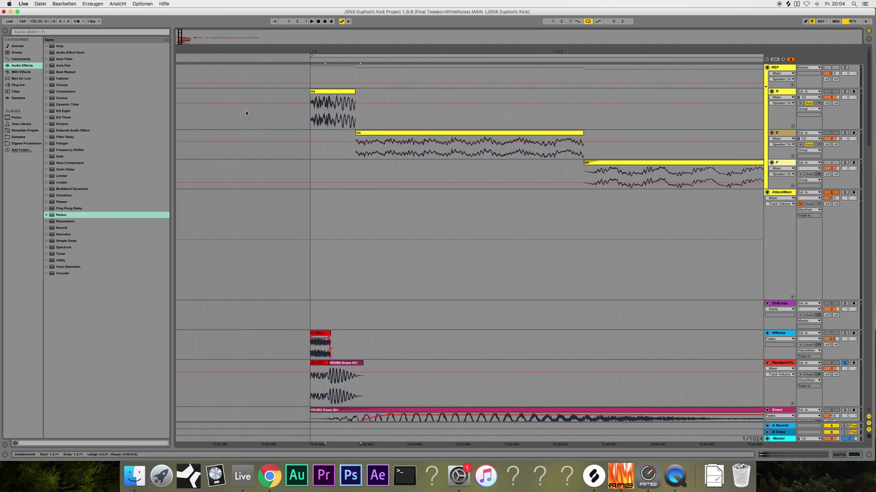
Examine the kick's attack, tok and punch layers and the recorded REC and TEST clips beneath them.
scroll(245, 112, down, 5)
scroll(367, 179, down, 7)
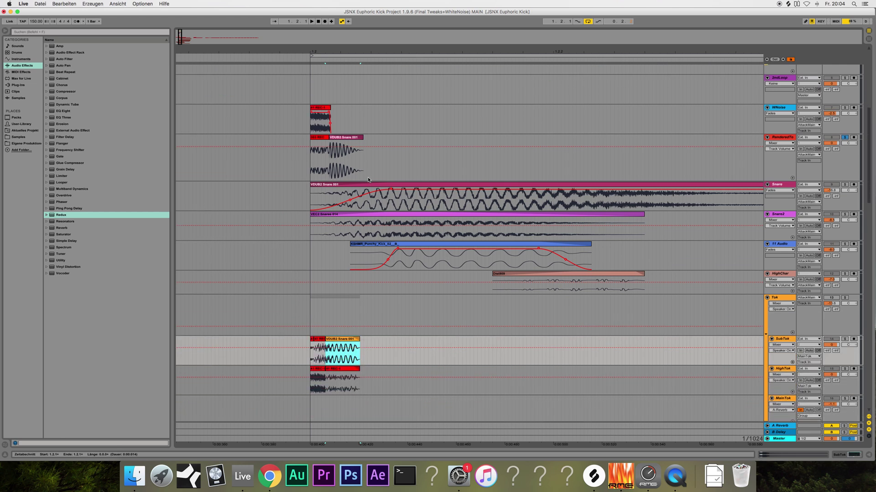
scroll(368, 179, down, 12)
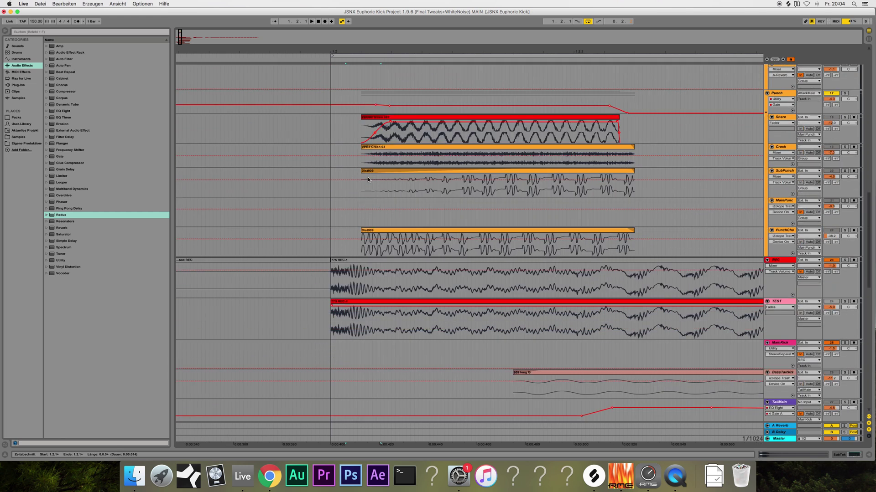
scroll(663, 145, up, 15)
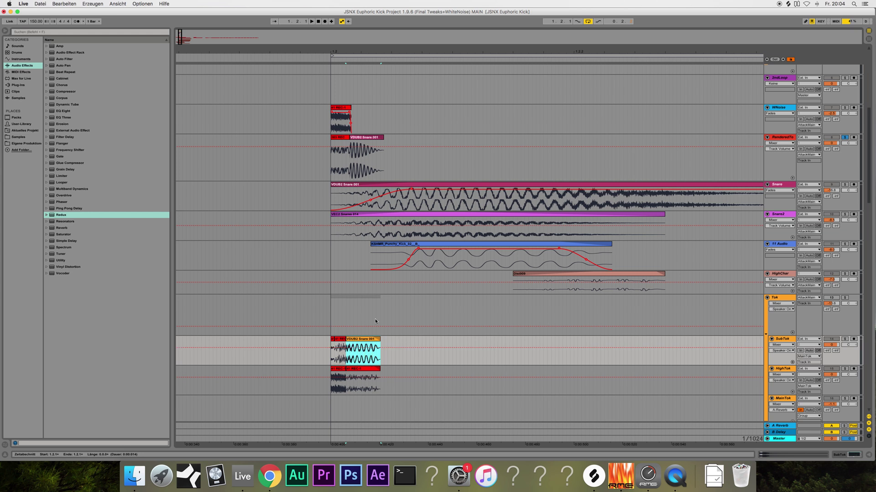
scroll(375, 319, up, 2)
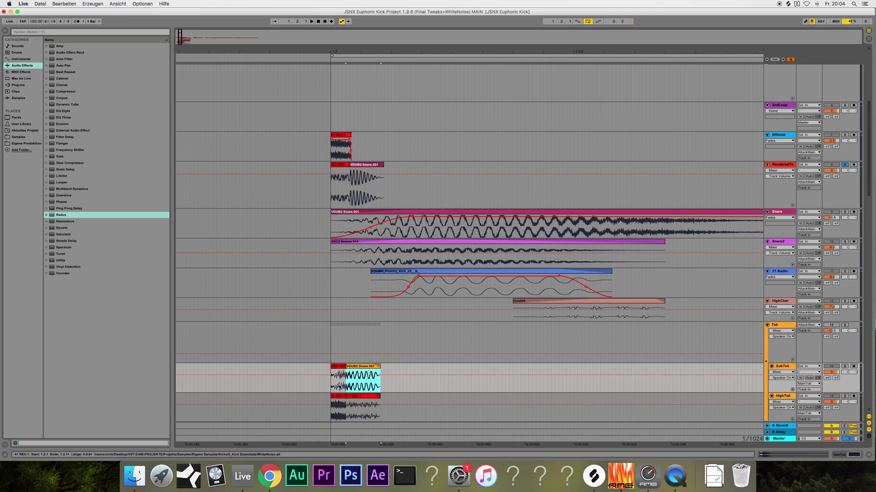
scroll(332, 349, down, 3)
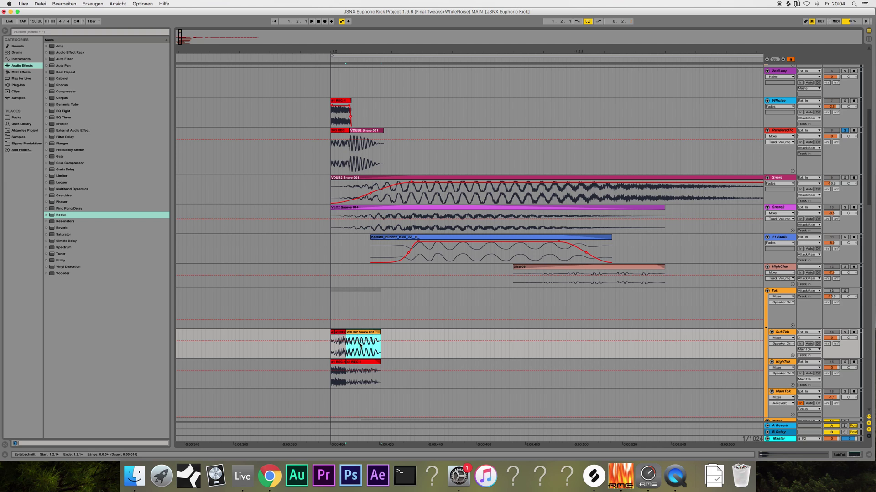
Solo the TEST track and play its rendered kick from 1.2.1.
drag(180, 40, 239, 180)
scroll(251, 229, down, 10)
scroll(251, 232, down, 5)
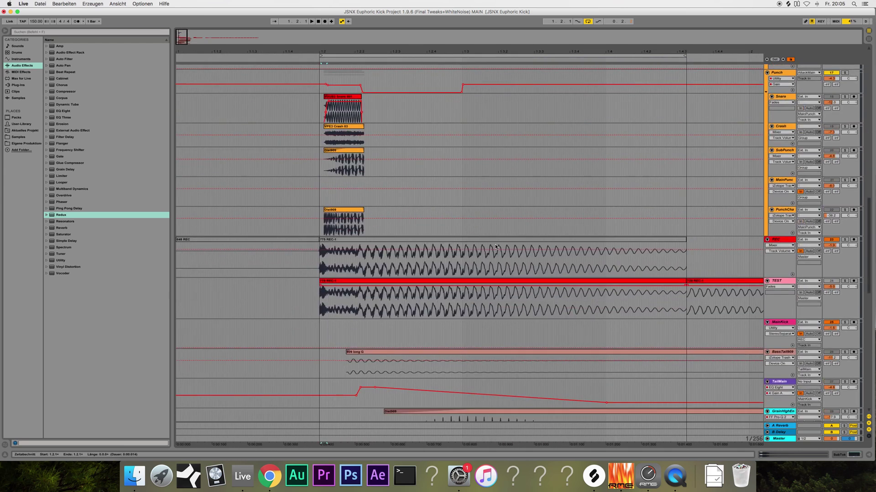
click(795, 282)
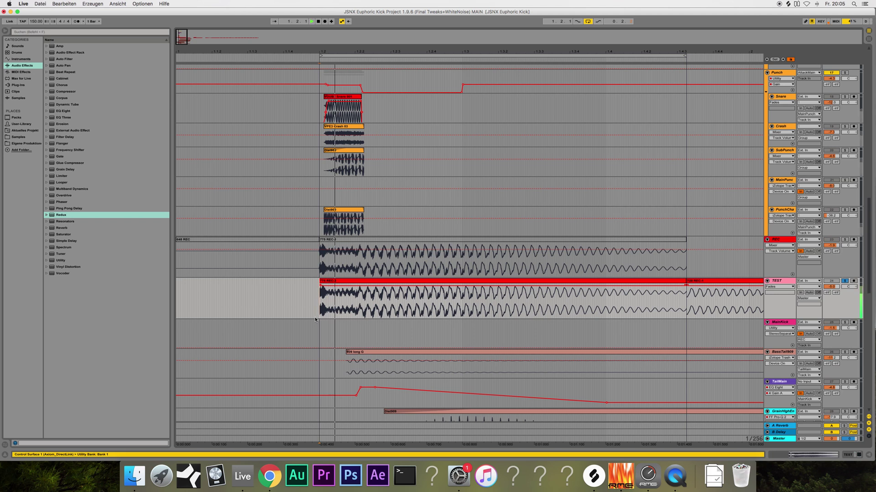
Trim the start of the first TEST clip to remove its initial tok and audition the shortened kick.
drag(319, 281, 326, 282)
key(space)
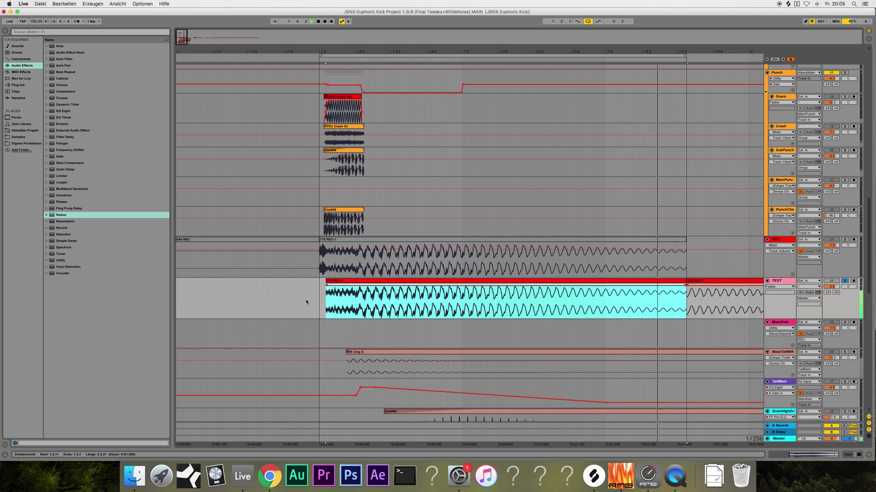
key(space)
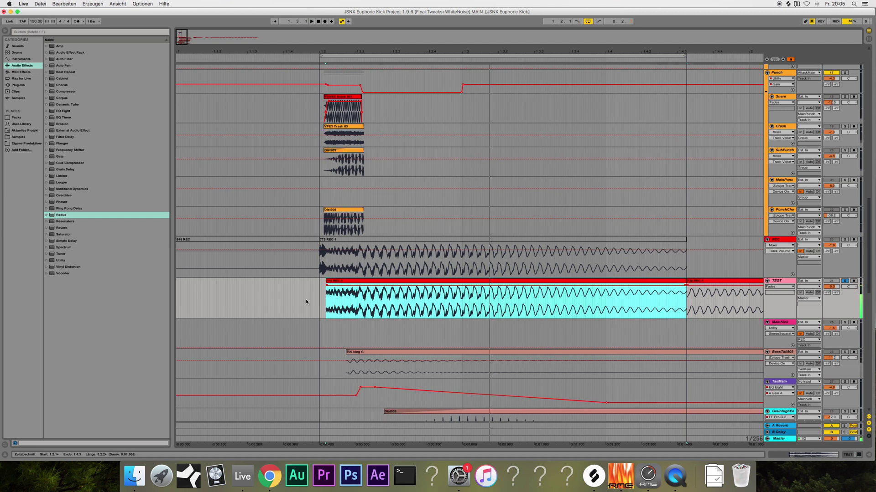
key(space)
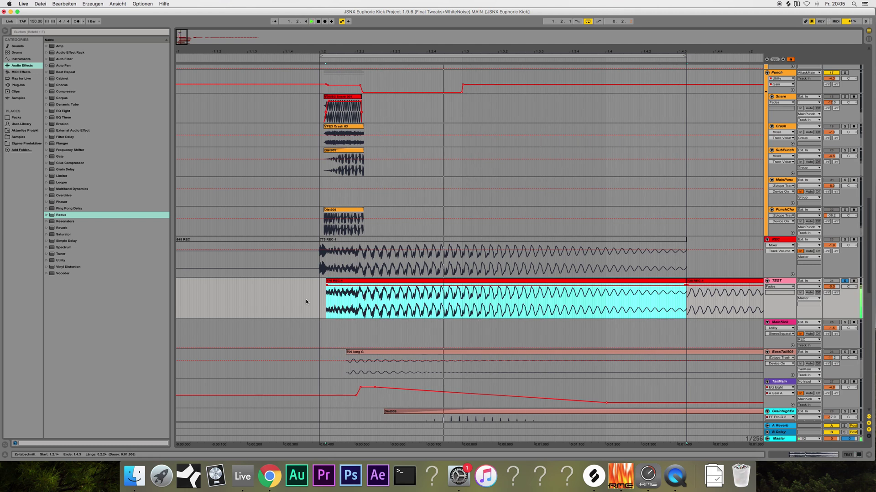
key(space)
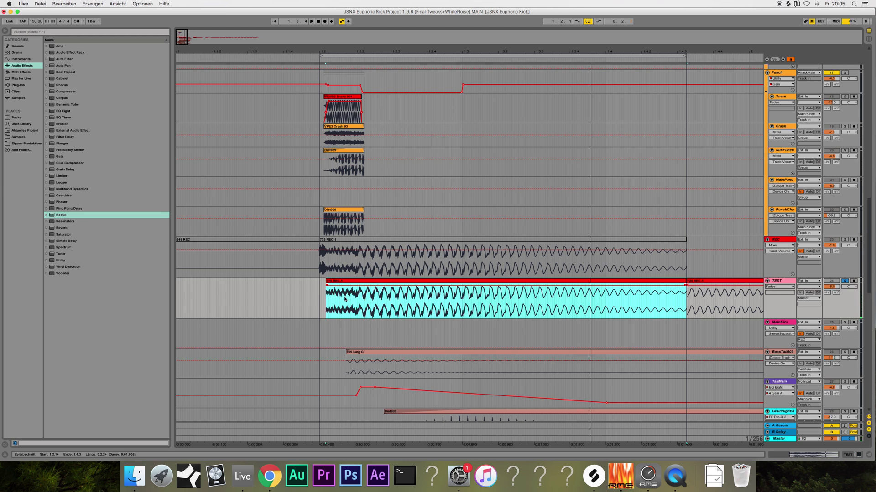
Trim the first TEST clip past its whole attack section, audition it, and extend its start back to just after the tok.
drag(327, 283, 355, 285)
key(space)
key(space)
drag(355, 293, 326, 293)
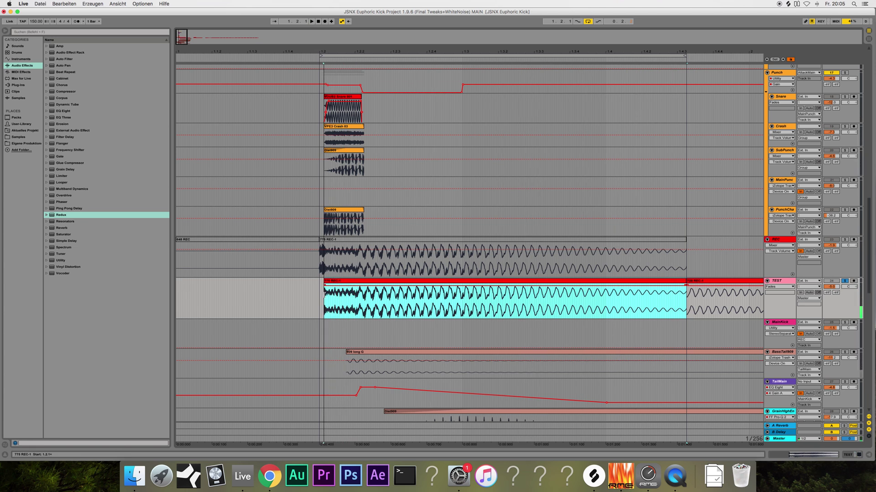
Play the TEST clip without its tok, restore its start to 1.2.1, and audition the full kick.
key(space)
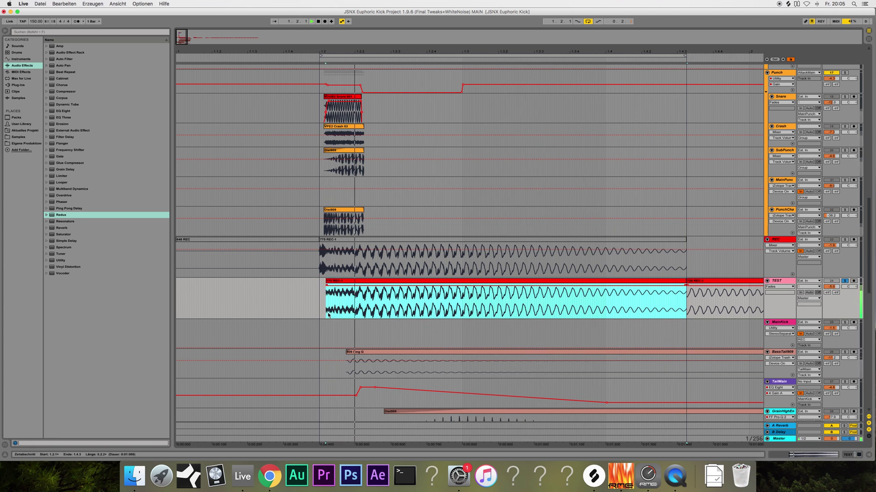
key(space)
drag(325, 284, 319, 288)
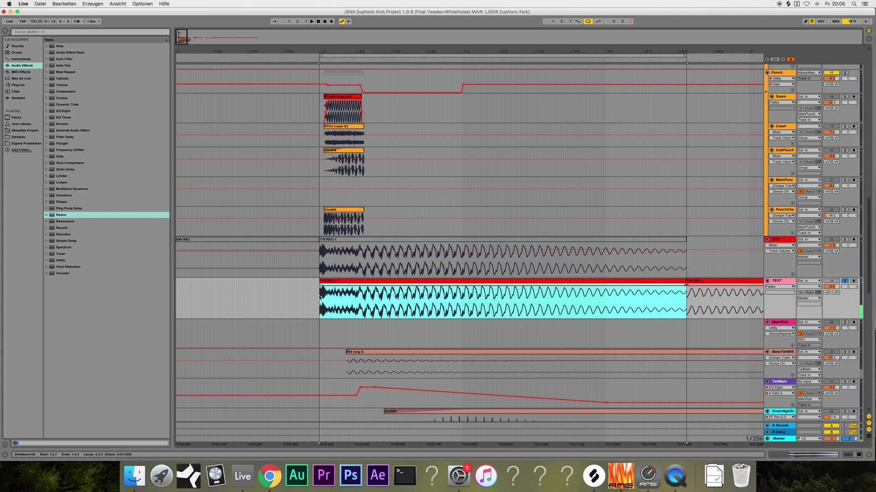
key(space)
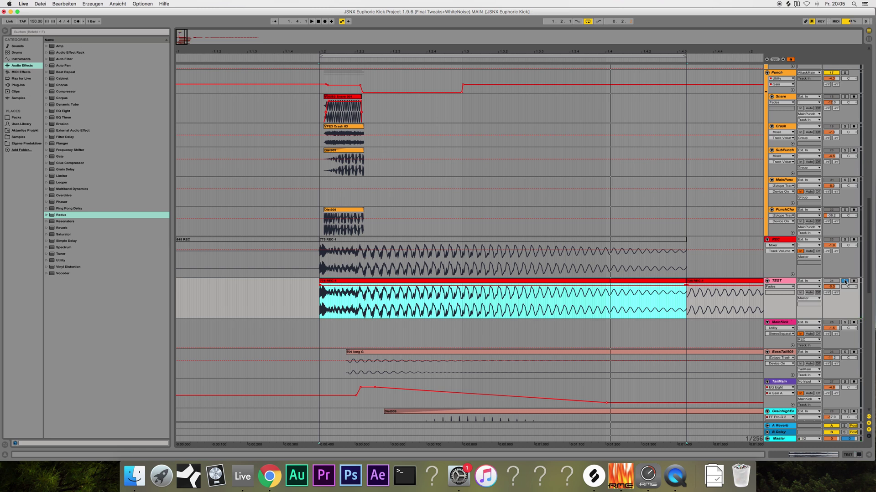
Inspect both clips on the RenderedTok track and their source samples, comparing them with the SubTok and HighTok layers.
scroll(553, 212, up, 5)
scroll(554, 213, up, 5)
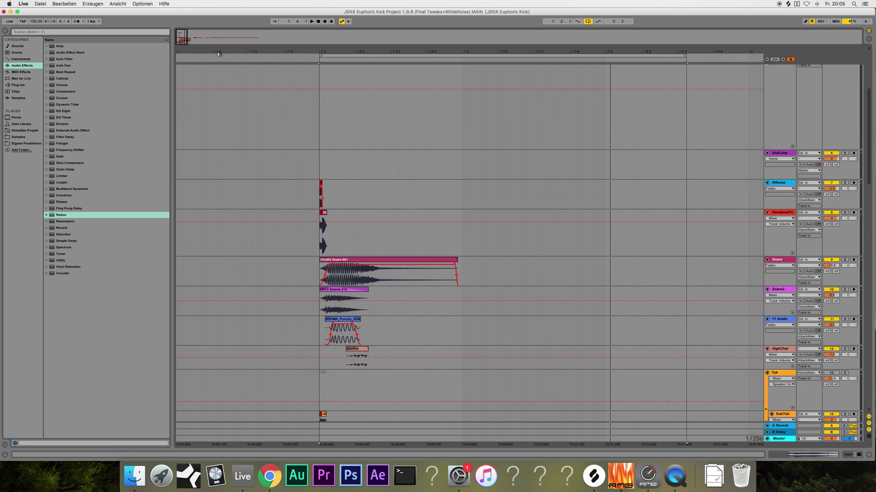
drag(181, 39, 179, 65)
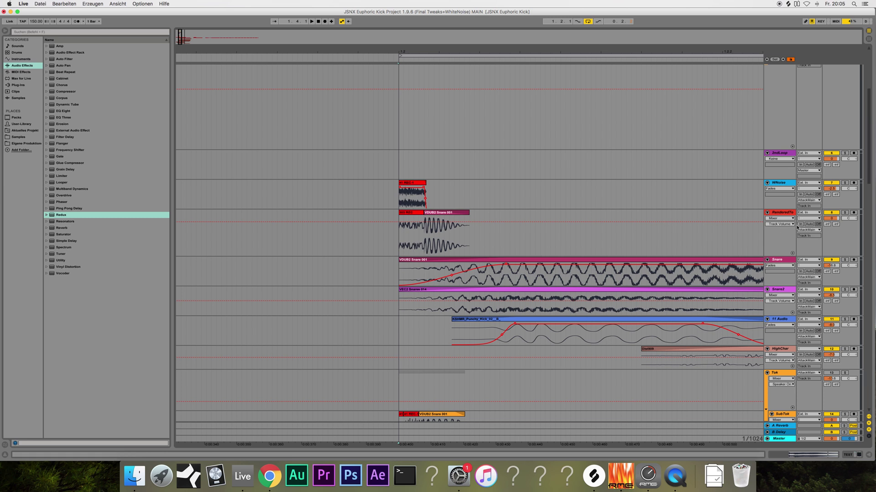
click(782, 213)
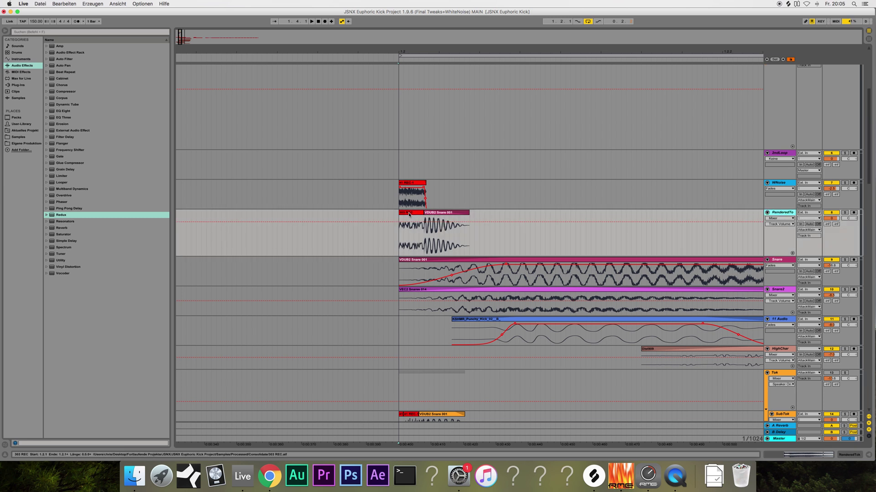
click(409, 214)
click(411, 218)
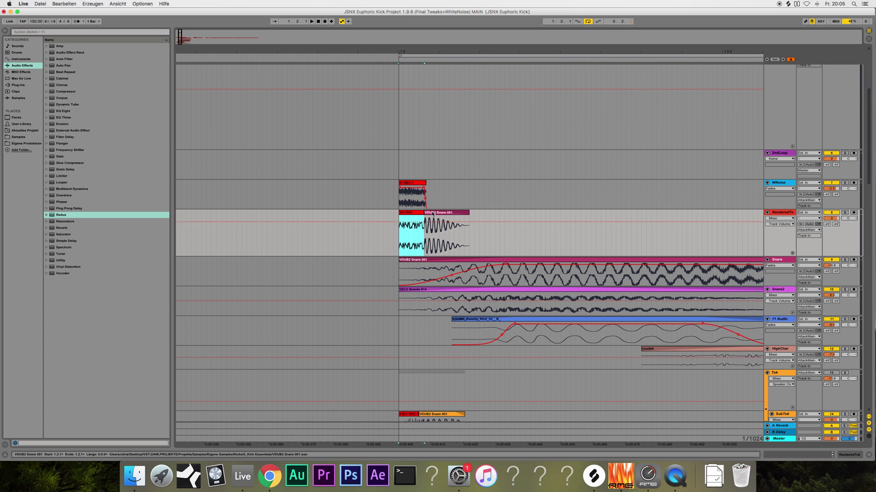
scroll(431, 221, down, 5)
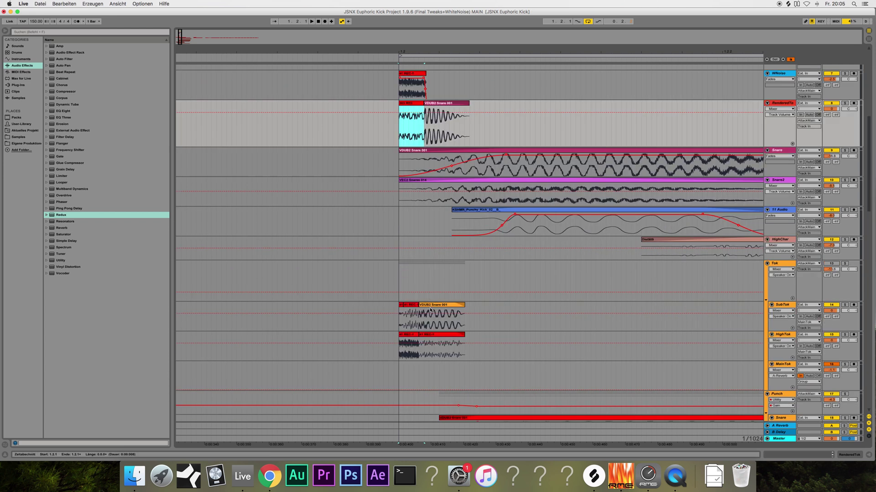
scroll(433, 228, up, 8)
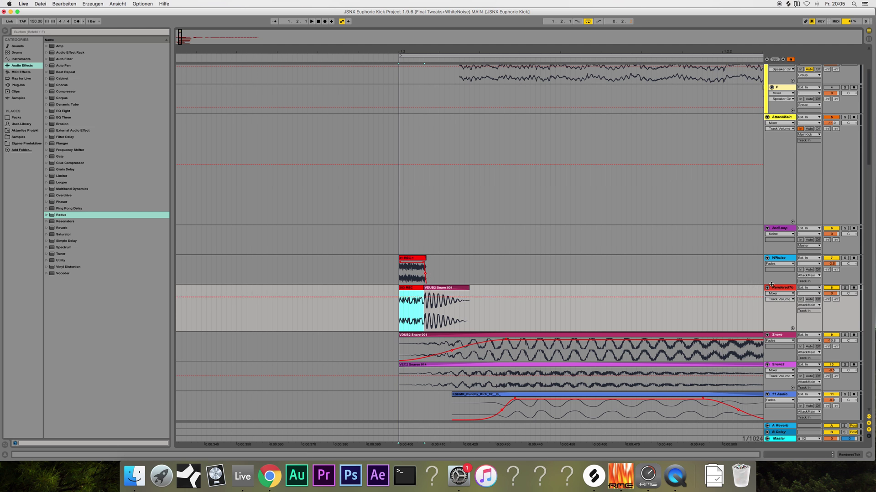
click(431, 289)
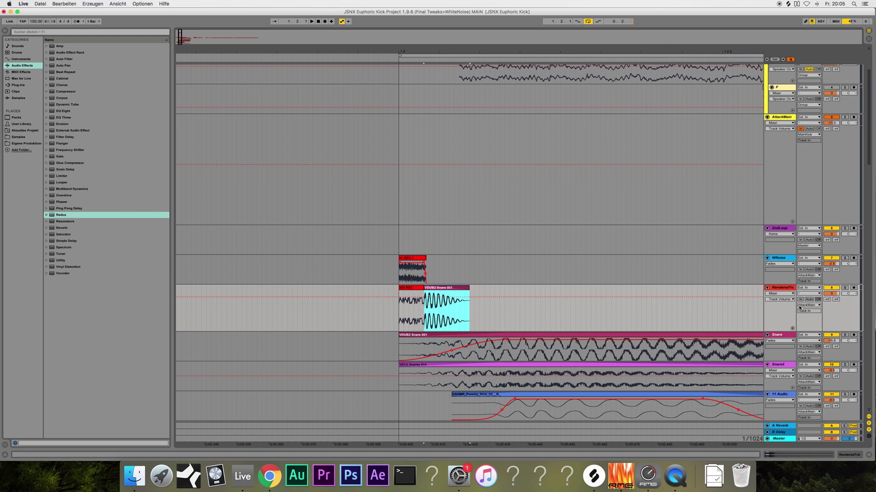
Show the Tok group's devices and compare them with those on the RenderedTok track.
scroll(657, 182, down, 5)
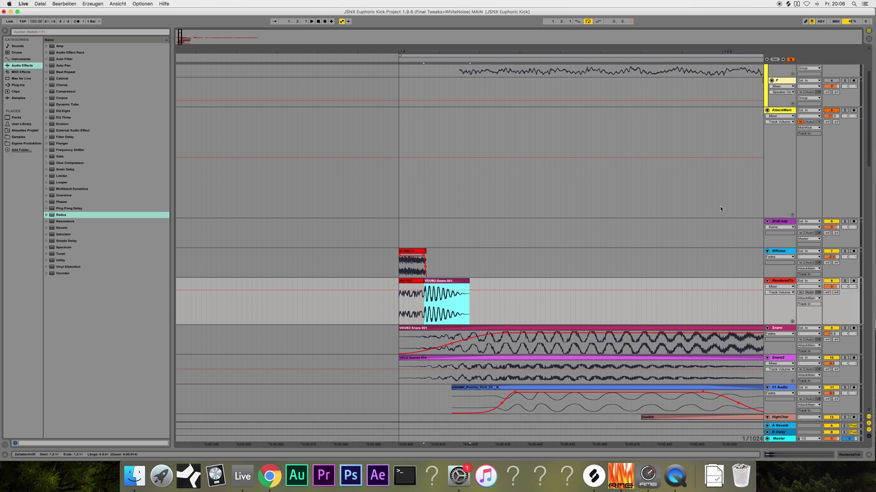
key(minus)
key(minus)
key(minus)
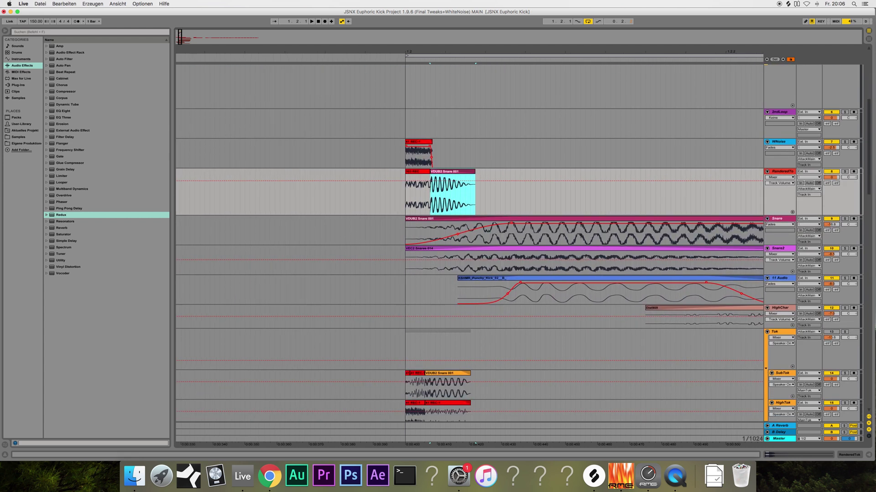
scroll(547, 237, down, 1)
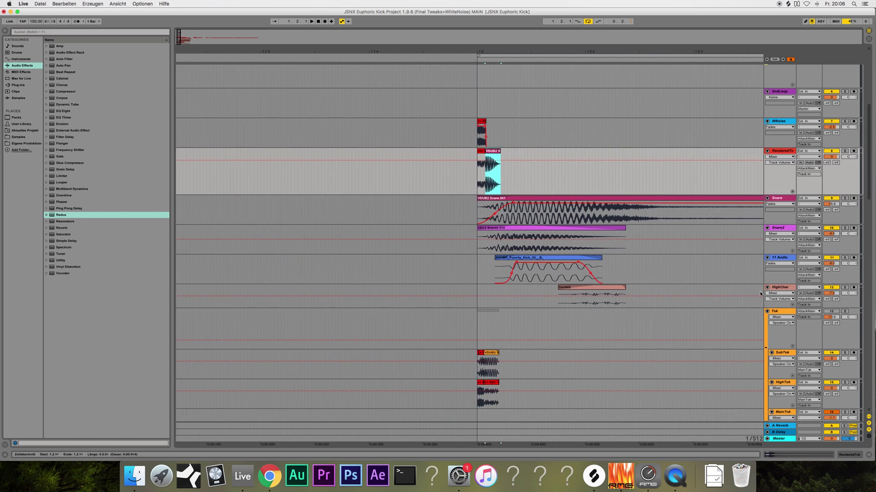
click(779, 315)
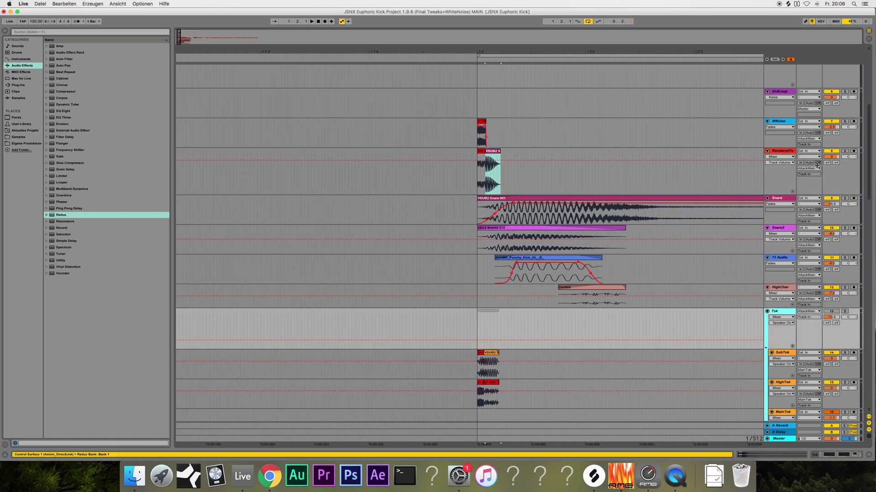
click(779, 154)
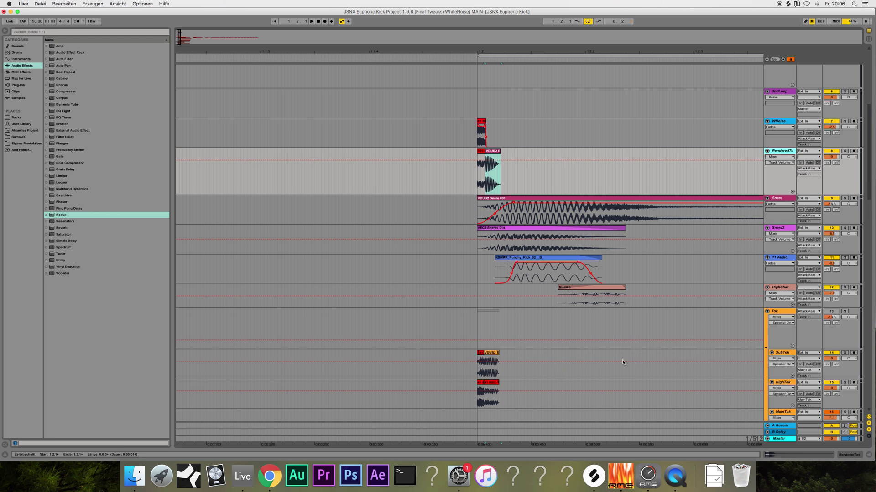
Show the devices on the AttackMain track that the RenderedTok track is routed into.
scroll(672, 266, up, 3)
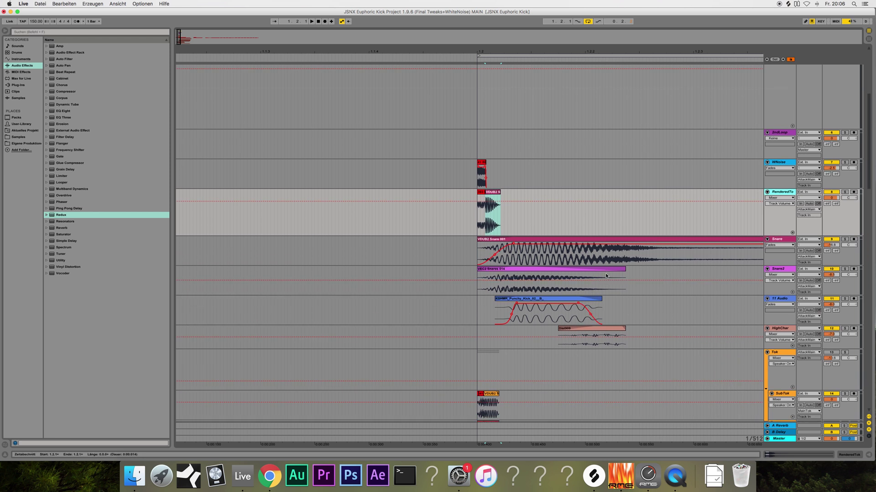
scroll(601, 277, up, 3)
scroll(601, 278, left, 1)
scroll(721, 223, up, 3)
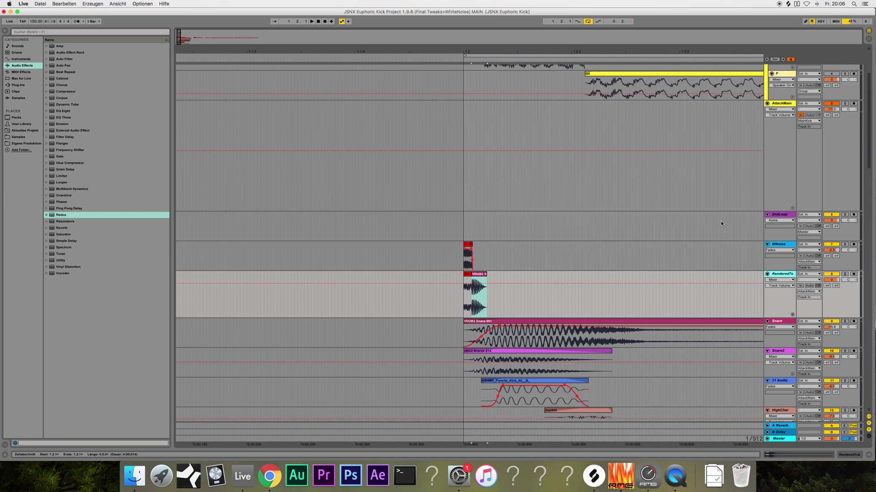
click(782, 104)
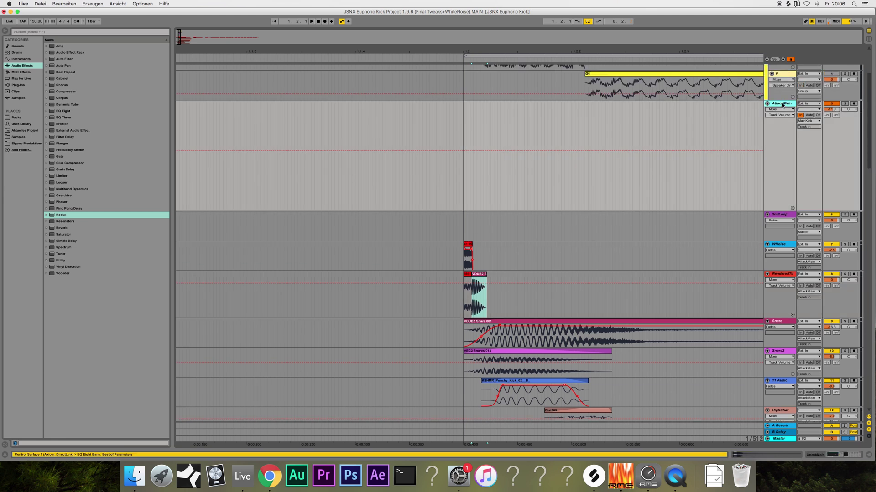
Select the opening attack portion of the TEST clip, starting at 1.2.1.
scroll(618, 230, down, 15)
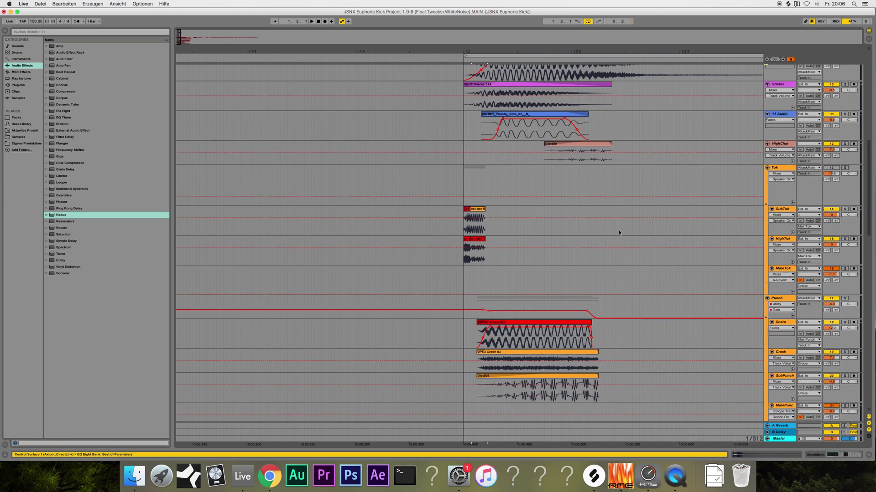
click(464, 301)
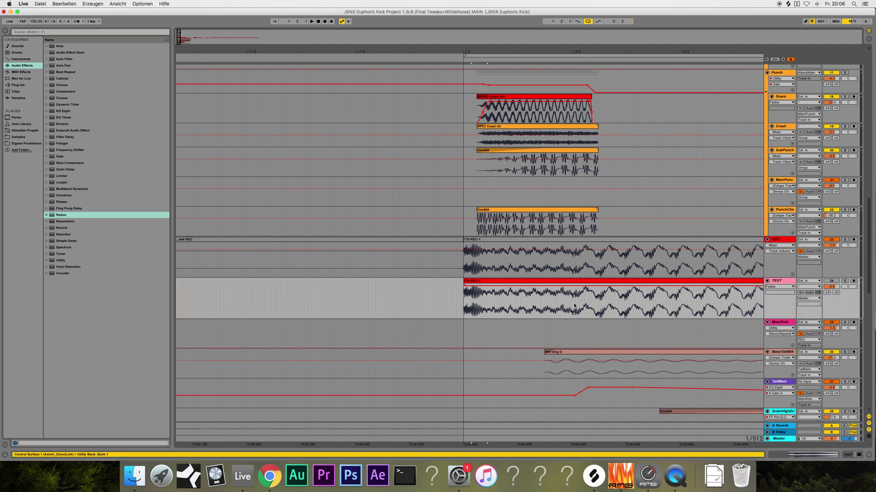
drag(576, 304, 465, 308)
Clear the time selection and select the RenderedTok track among the attack layers.
scroll(475, 304, up, 15)
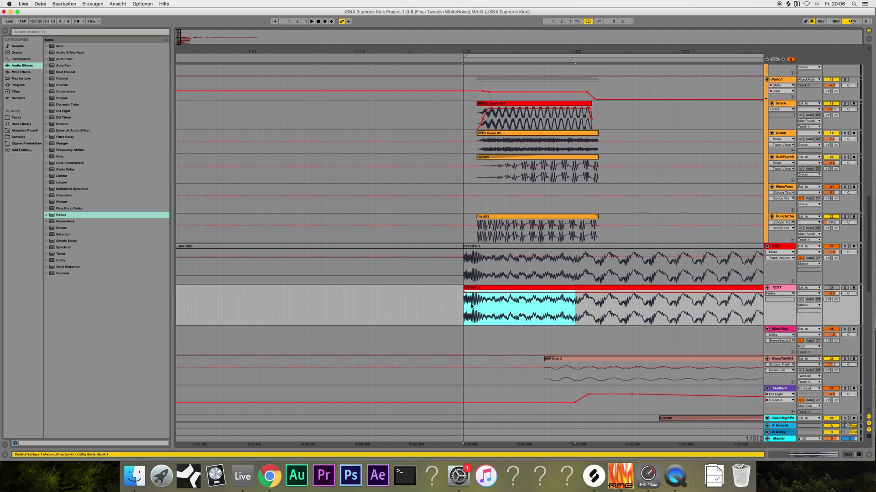
click(461, 310)
scroll(463, 310, down, 3)
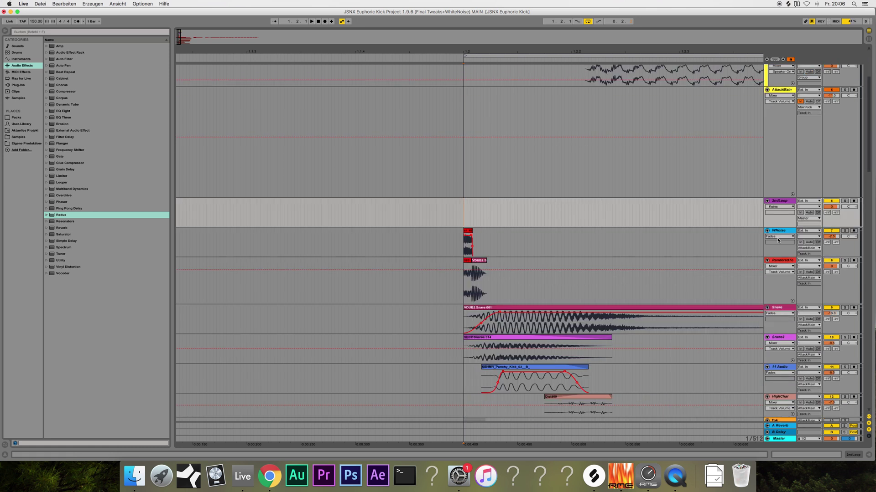
click(785, 262)
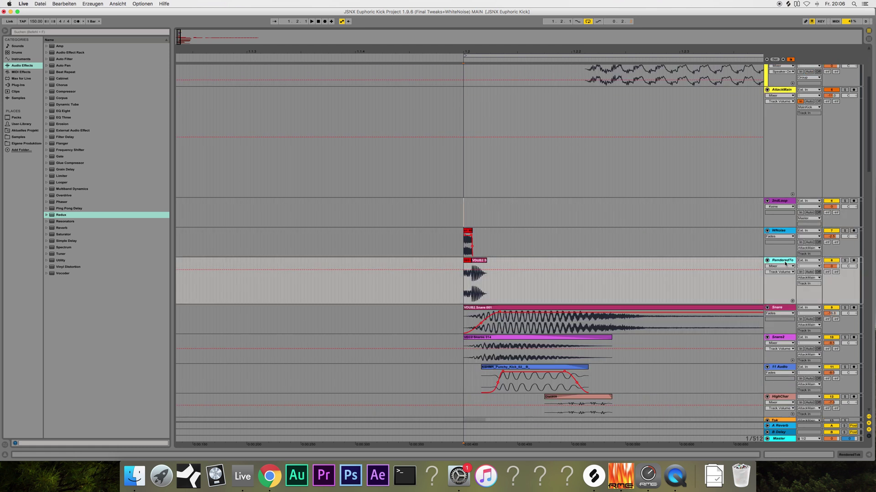
Delete the 2ndLoop track above the WNoise layer.
click(783, 201)
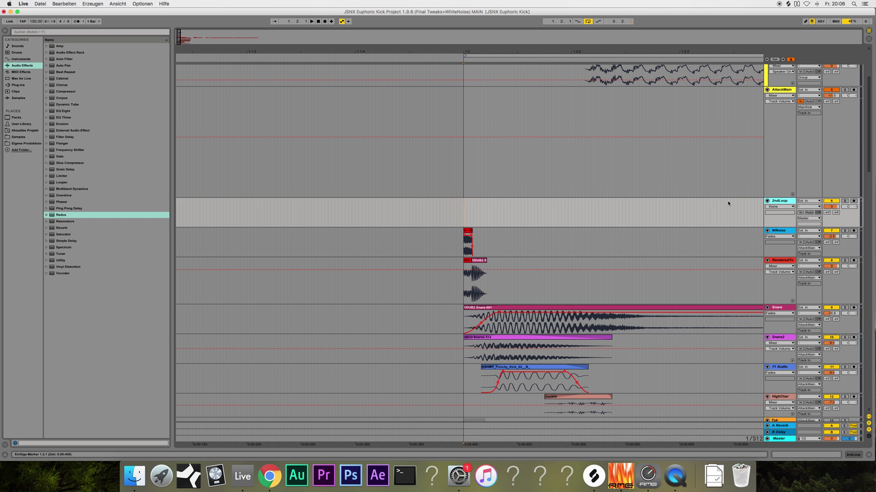
key(minus)
key(minus)
key(minus)
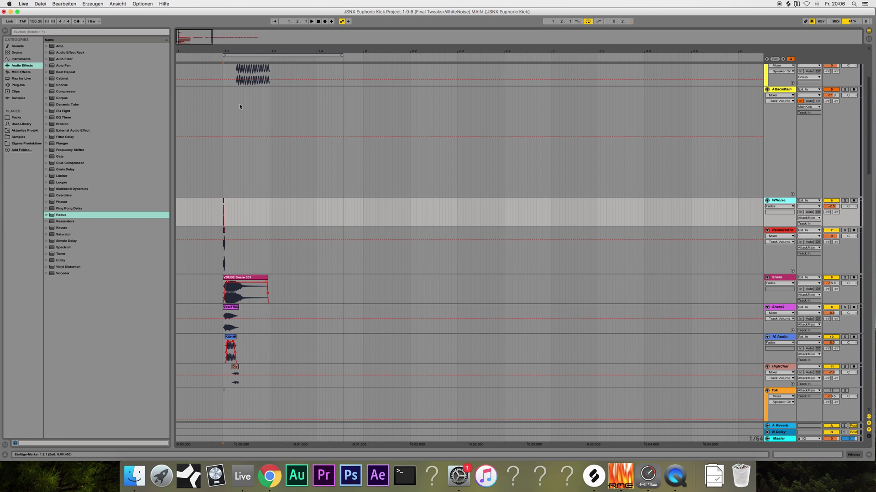
Look over the attack layers and their timing, the Tok and Punch groups, and the tail tracks in the arrangement.
drag(189, 35, 432, 141)
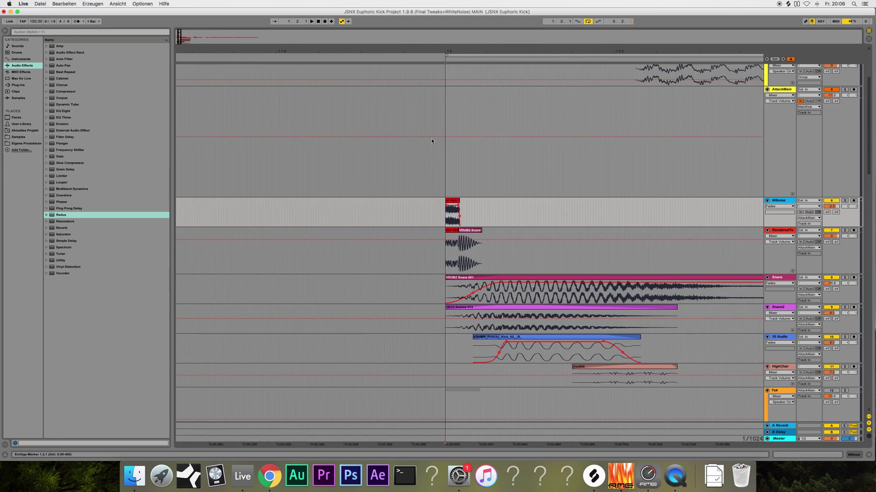
scroll(456, 142, down, 5)
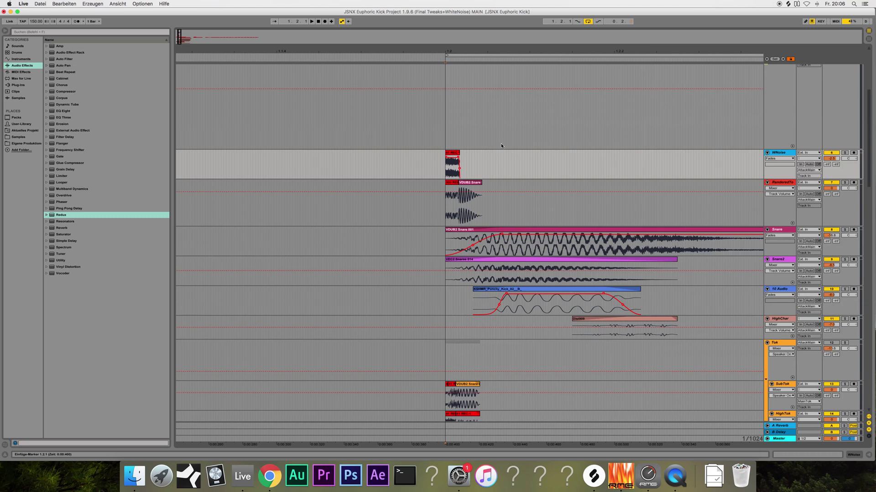
scroll(502, 167, right, 3)
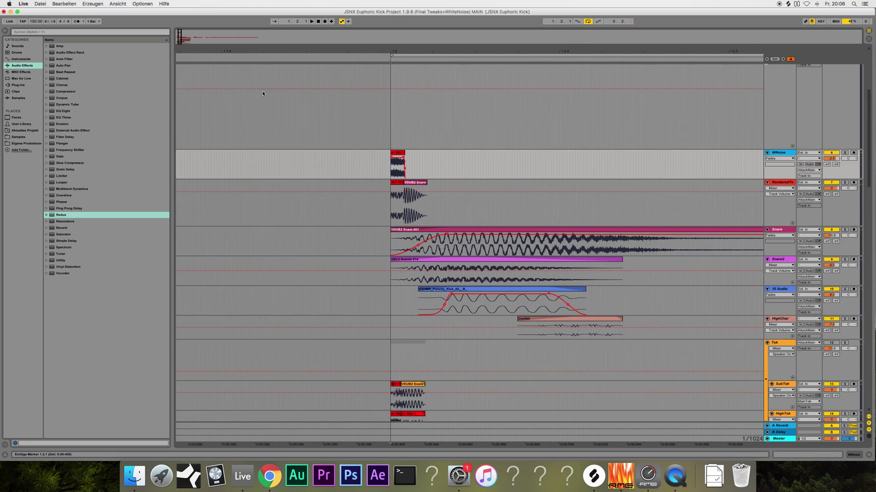
key(minus)
key(minus)
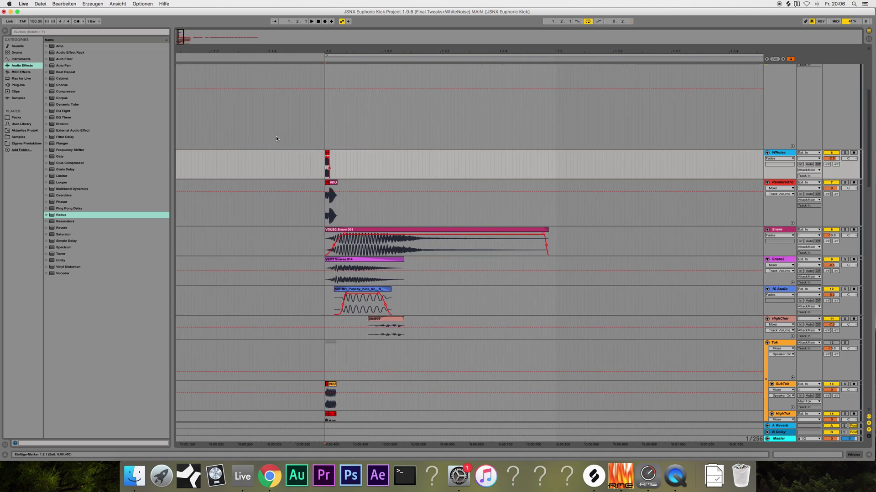
scroll(276, 138, up, 3)
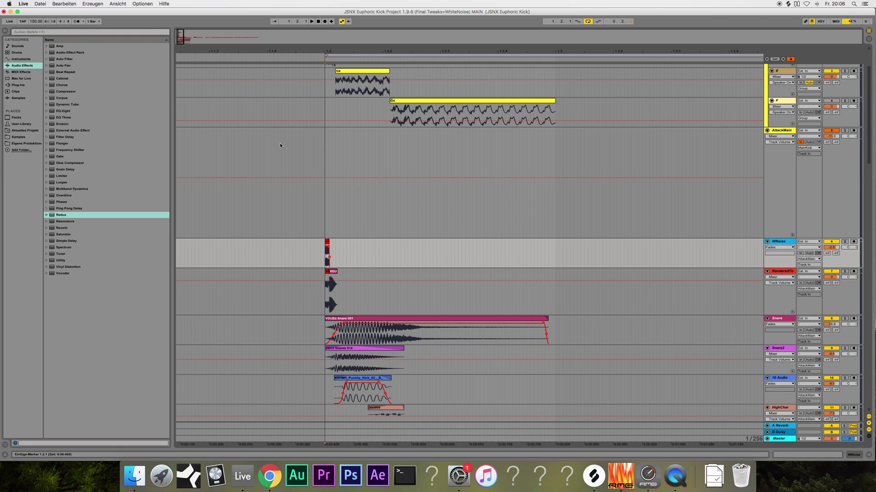
scroll(598, 211, down, 15)
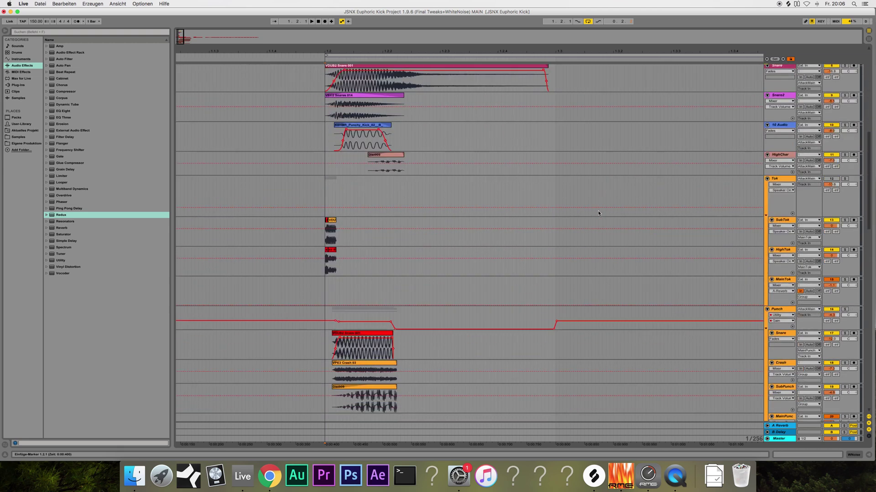
scroll(598, 211, down, 15)
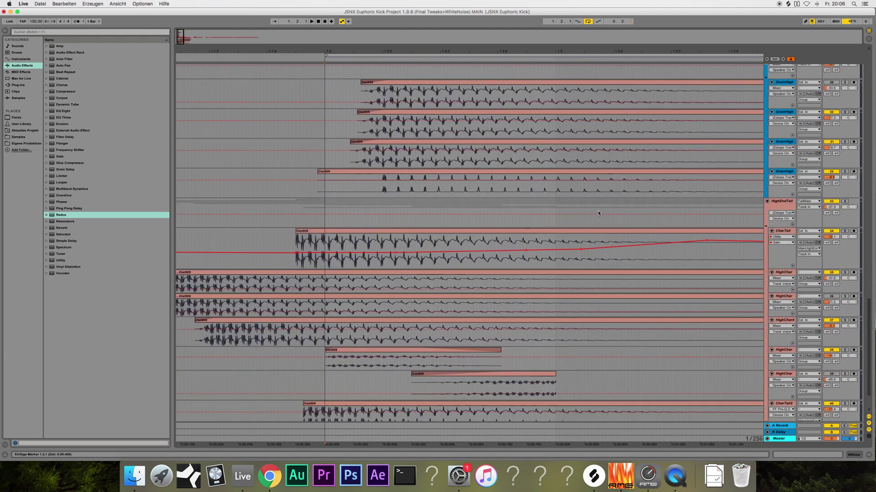
scroll(598, 210, up, 20)
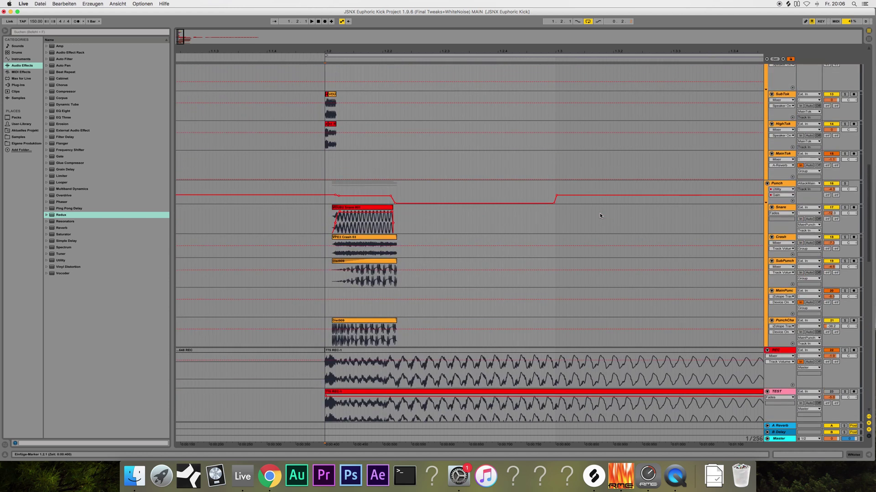
scroll(600, 216, up, 5)
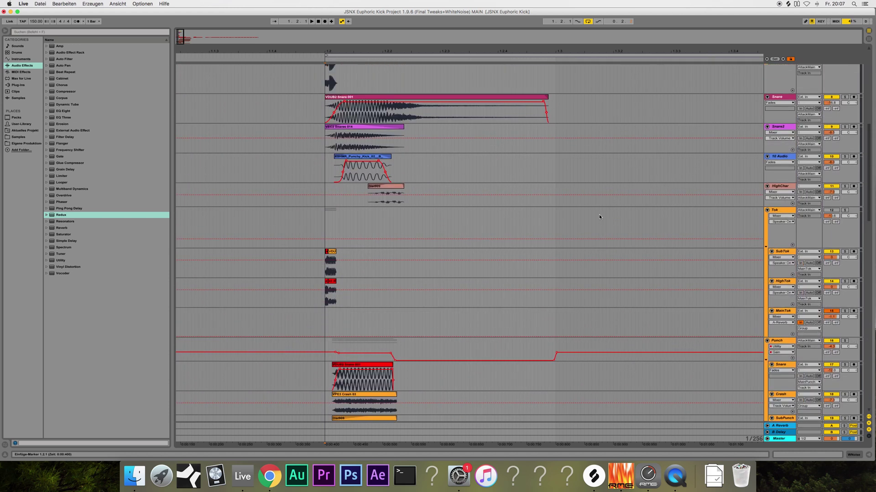
scroll(600, 217, down, 3)
scroll(636, 239, down, 4)
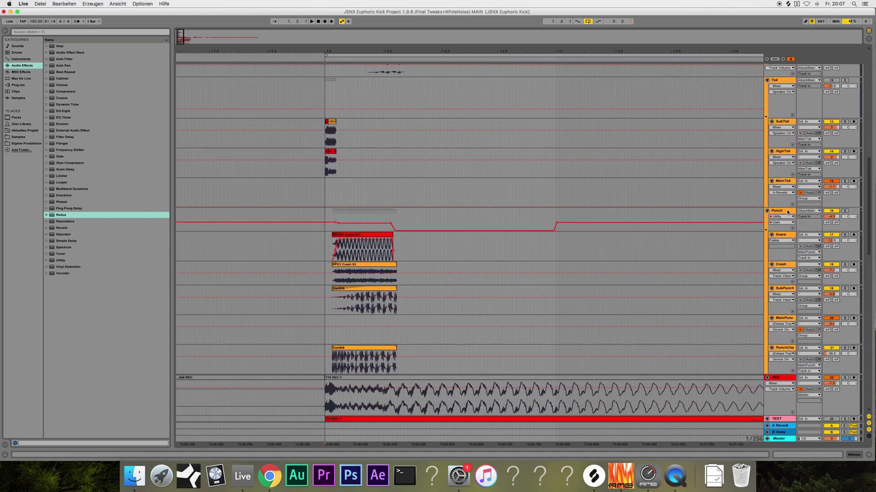
Solo the Punch group and play it from 1.2.1.
click(788, 212)
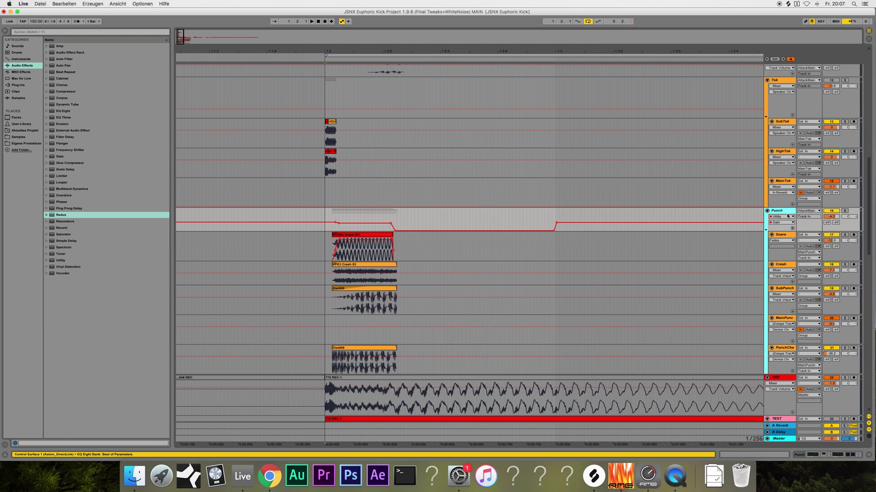
scroll(499, 201, up, 5)
scroll(499, 200, down, 8)
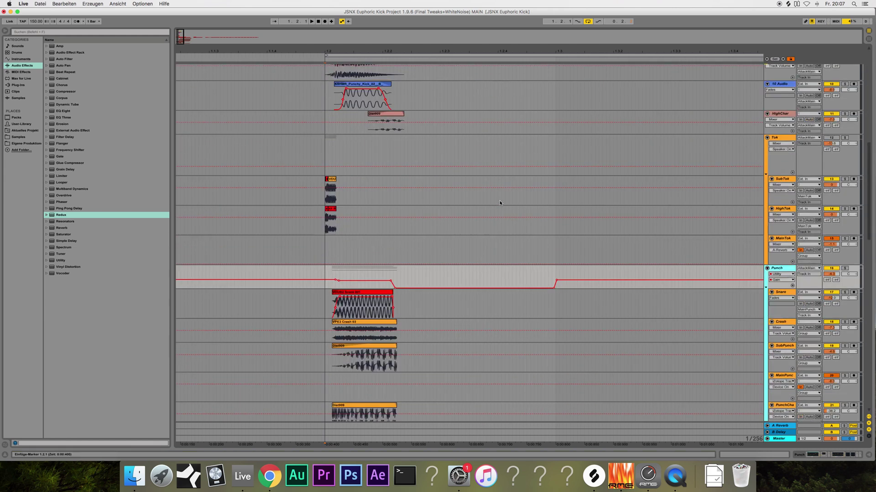
scroll(499, 203, down, 1)
scroll(287, 146, up, 3)
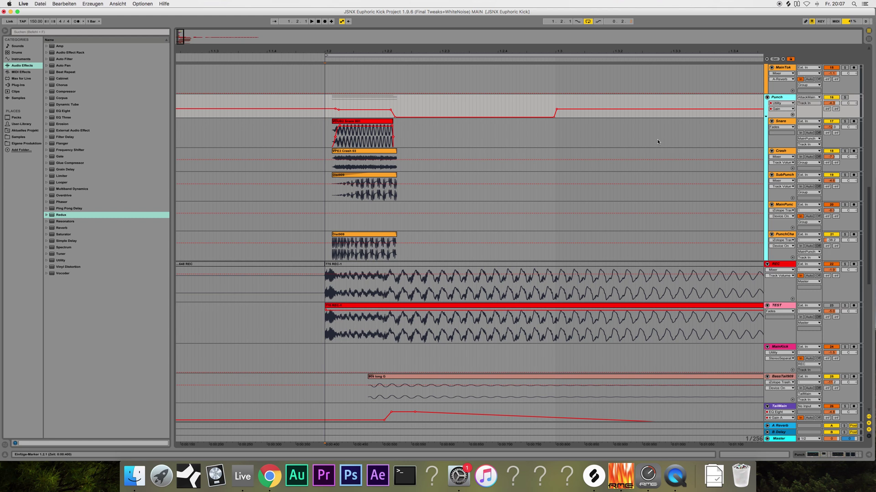
key(s)
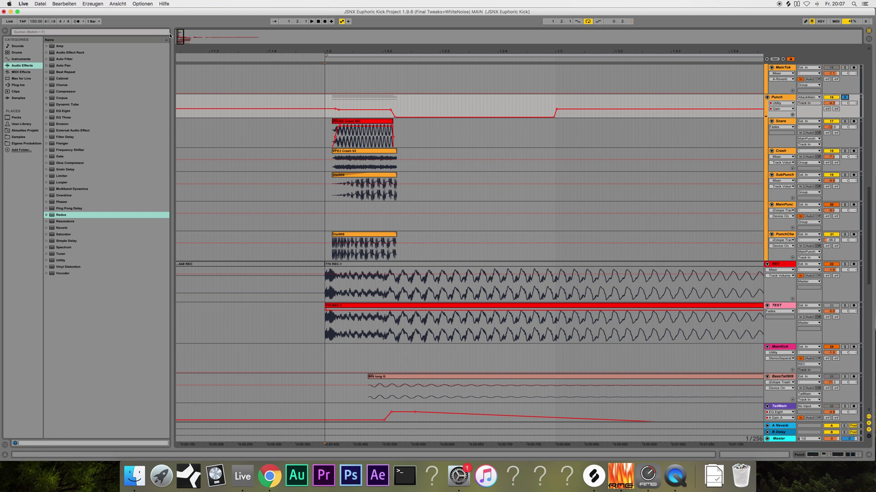
drag(180, 35, 267, 112)
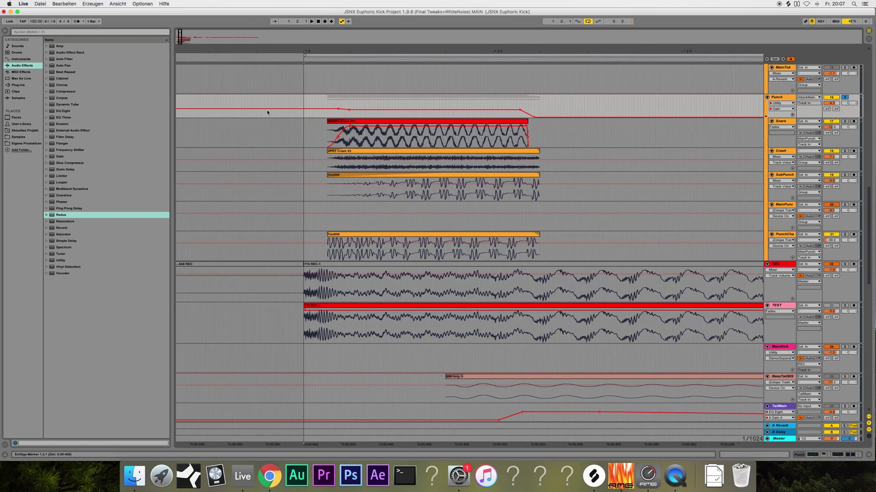
click(304, 129)
key(space)
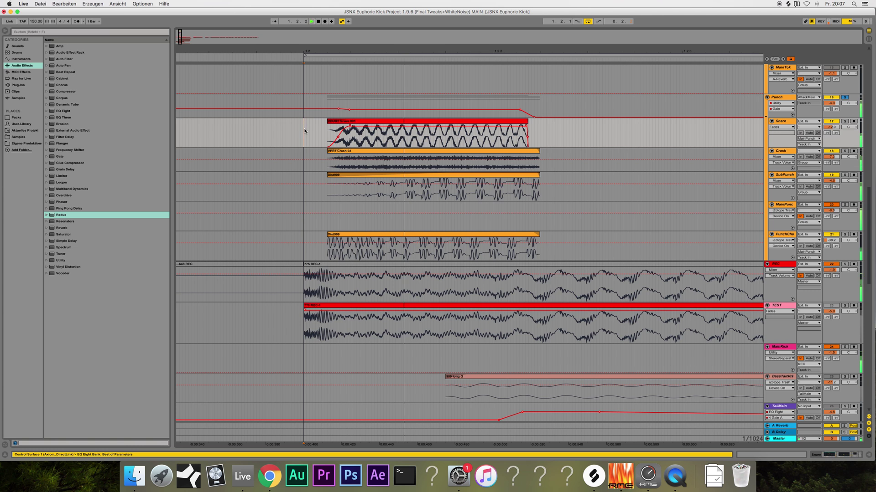
key(space)
Inspect the VDUB2 Snare 001 clip's source sample in the Punch group and return to the arrangement.
click(468, 122)
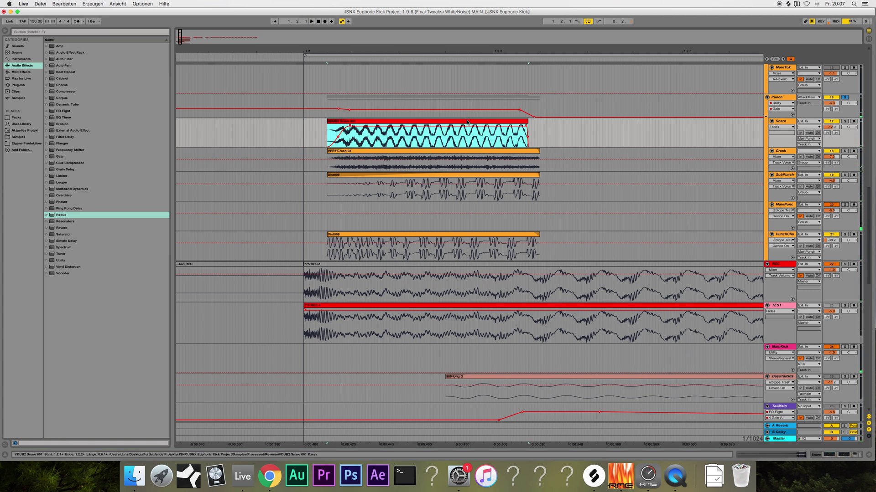
double_click(395, 123)
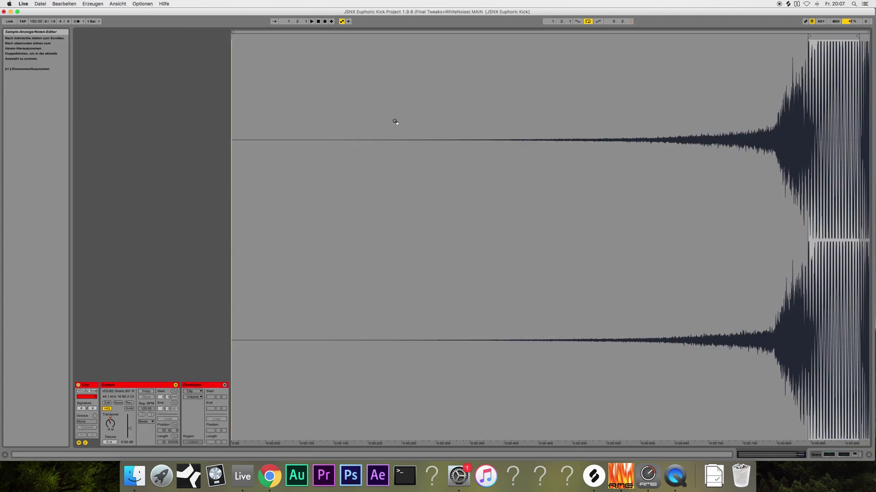
key(Tab)
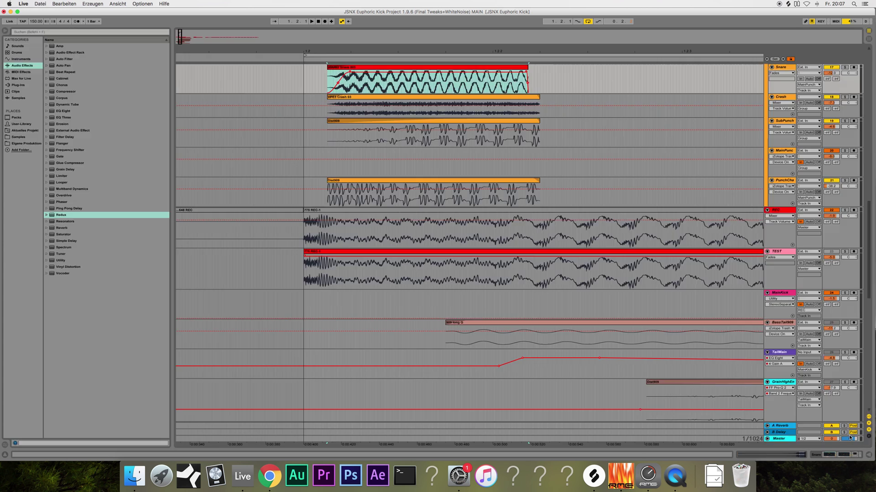
Show the devices on the Punch group's Snare track and the automation of its Utility gain.
scroll(830, 237, up, 1)
double_click(780, 81)
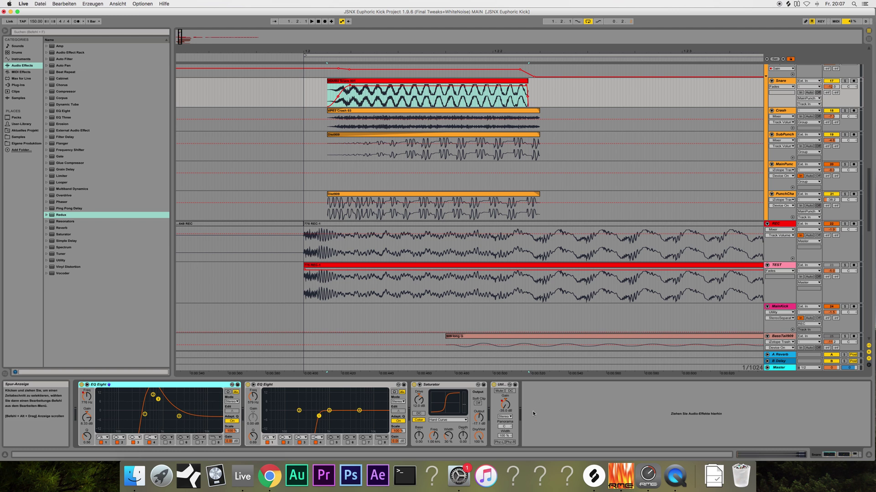
scroll(331, 140, up, 3)
click(331, 140)
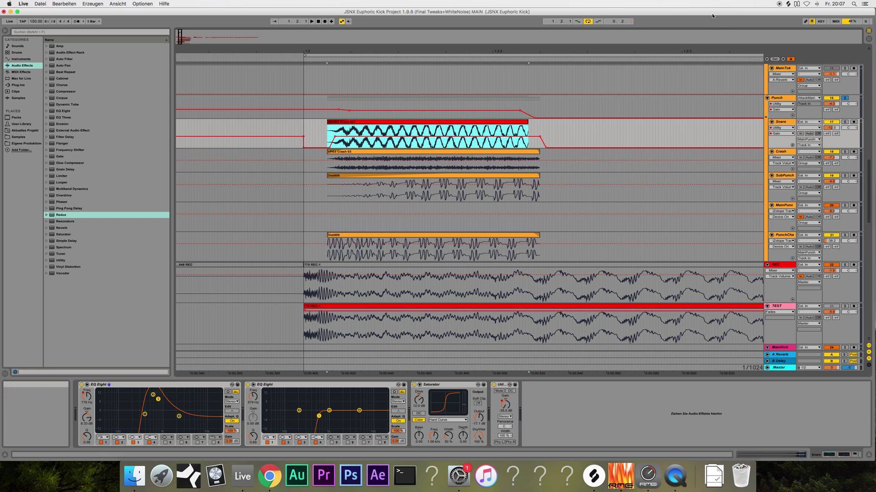
Try moving the snare clip slightly later with automation envelopes locked, and undo the move.
click(792, 60)
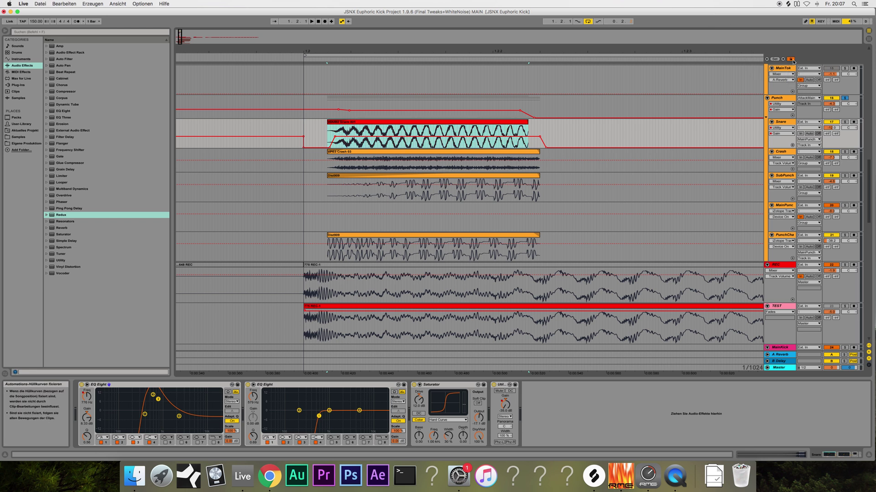
click(431, 122)
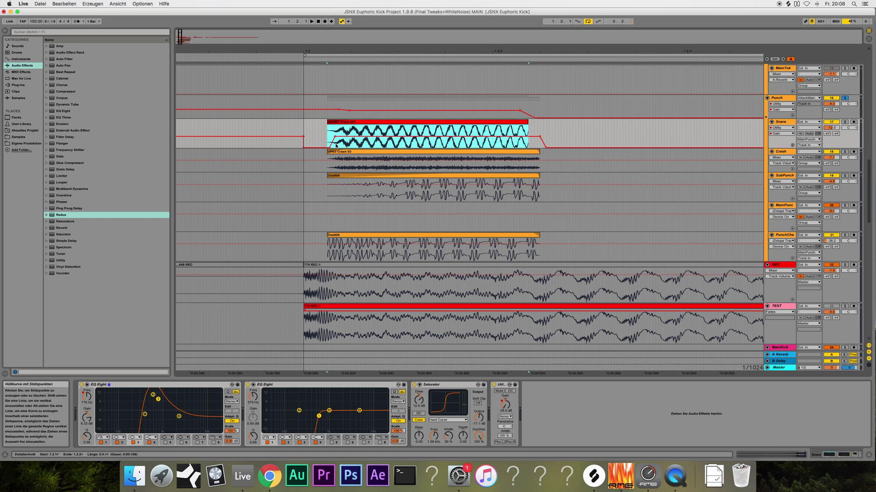
drag(339, 123, 348, 123)
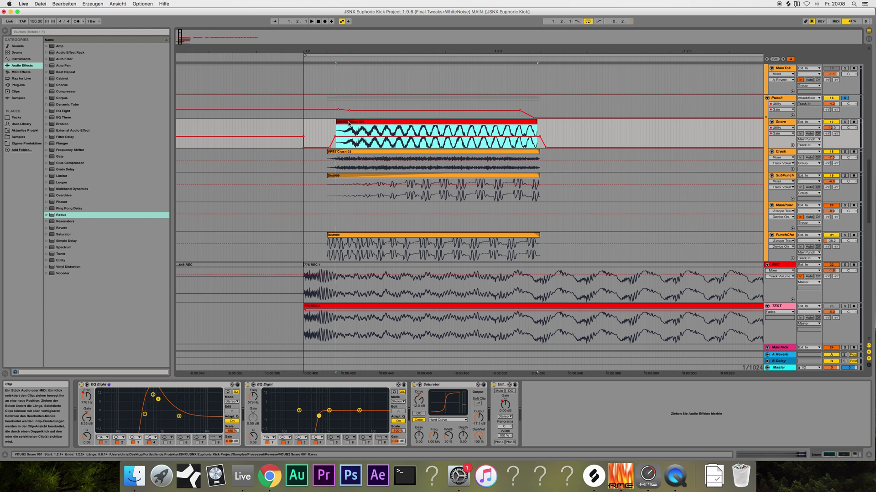
key(cmd+z)
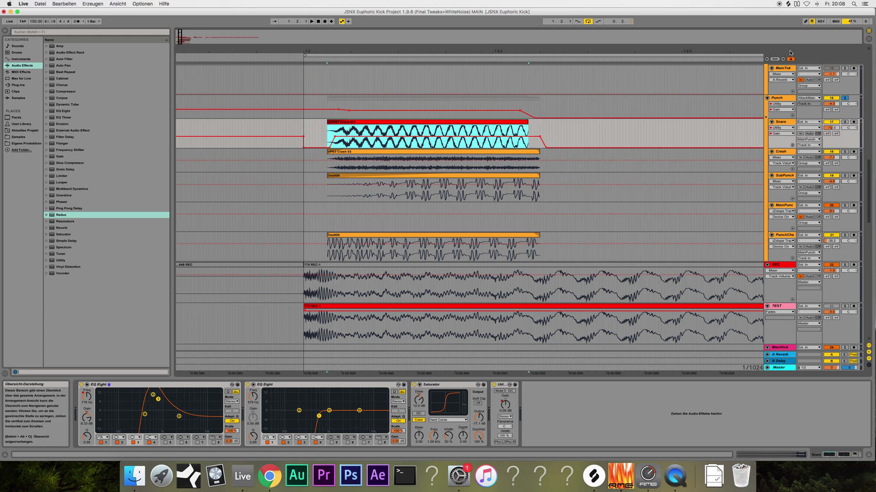
Try the same snare clip move with envelopes unlocked, undo it, and lock the automation envelopes again.
drag(393, 123, 402, 123)
key(cmd+z)
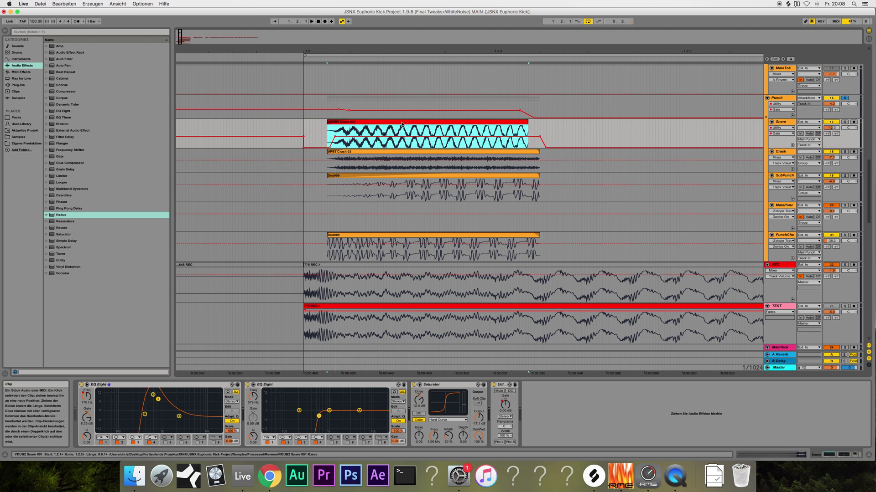
click(791, 60)
Solo the Snare track inside the Punch group and play it.
scroll(367, 192, up, 3)
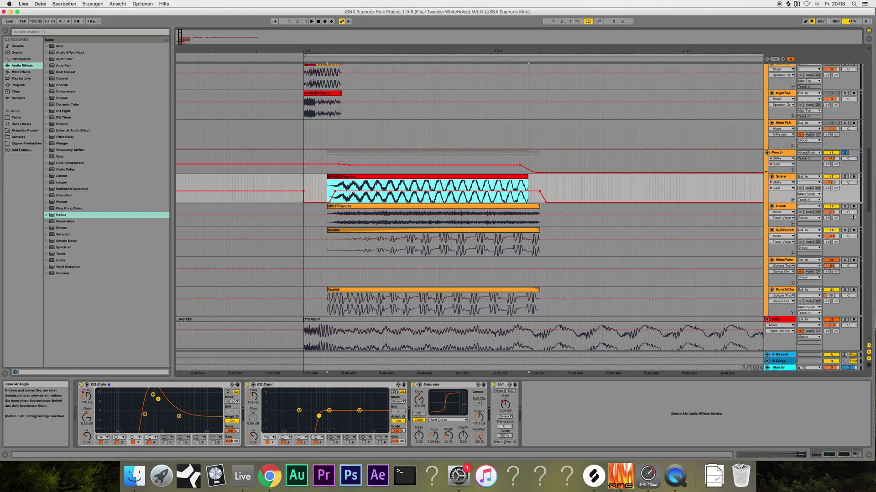
click(844, 177)
key(space)
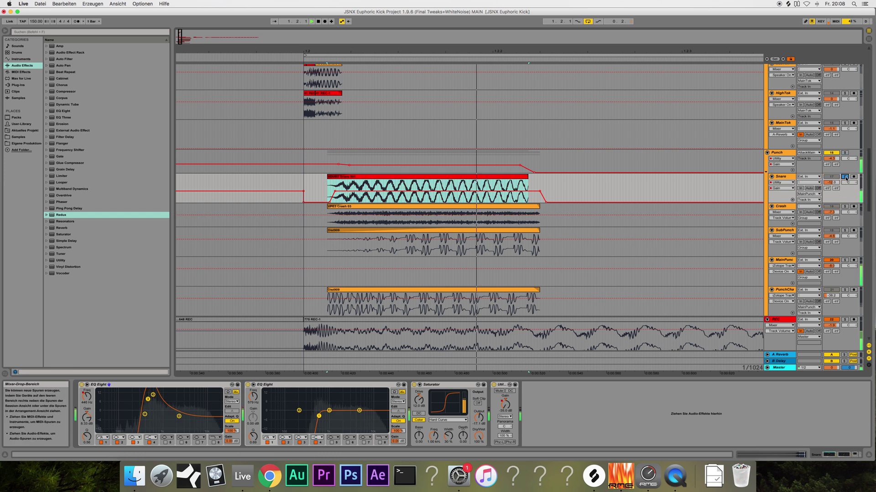
Solo the Crash track in the Punch group and show its EQ Eight.
click(838, 206)
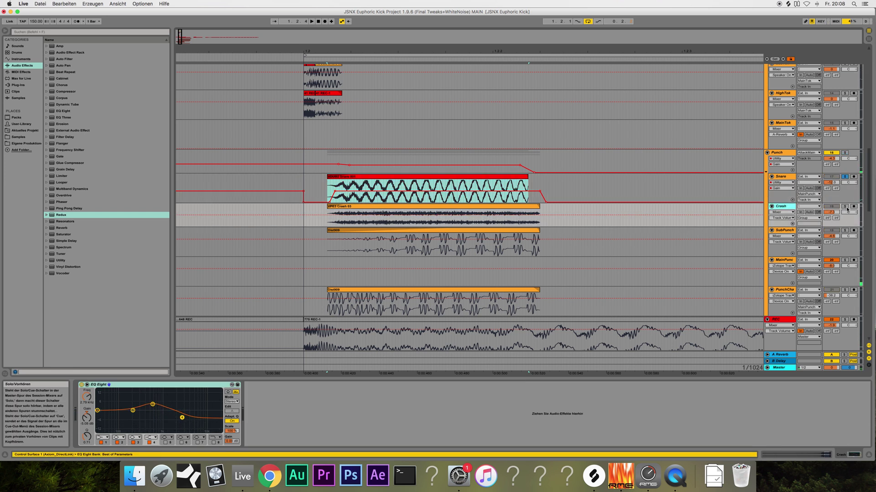
click(844, 206)
click(783, 206)
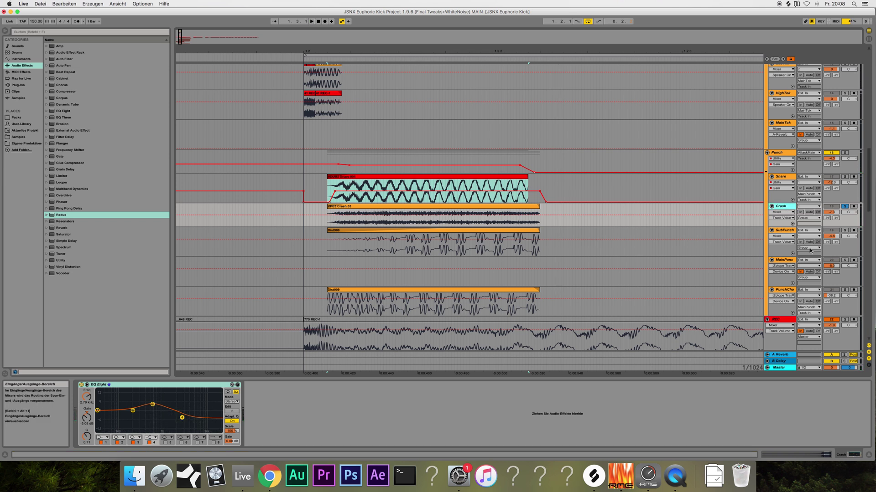
Show the SubPunch track's devices and play the layer soloed.
click(788, 232)
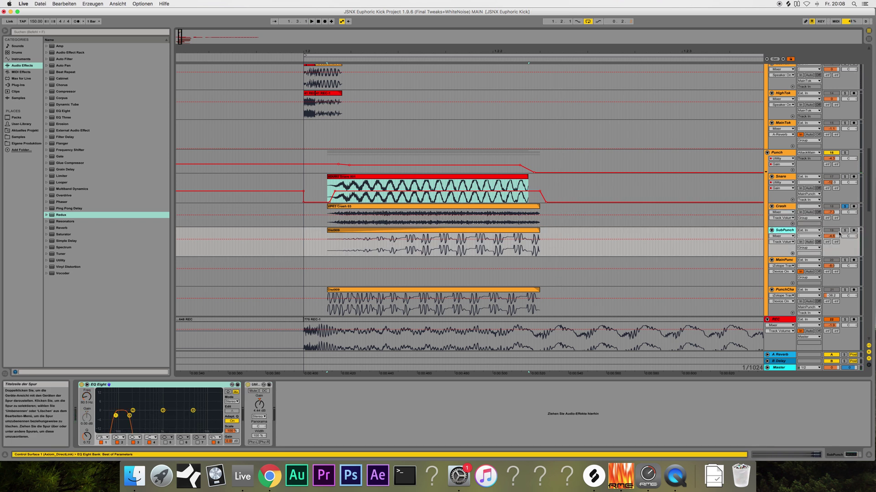
click(845, 231)
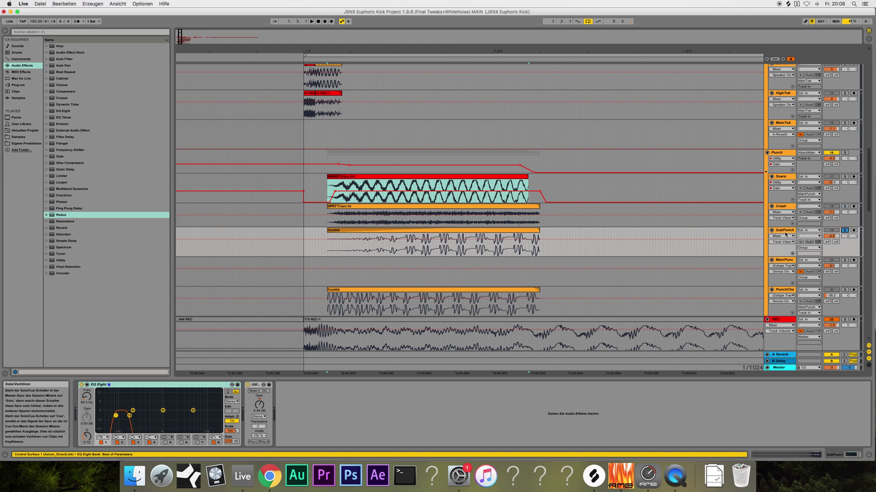
key(space)
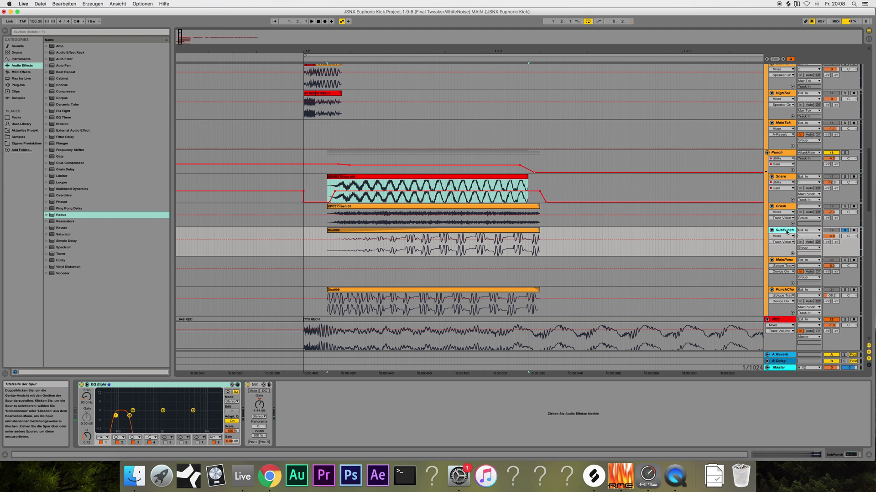
Select the clip on the PunchCha track, show the track's device chain and solo the layer.
click(415, 294)
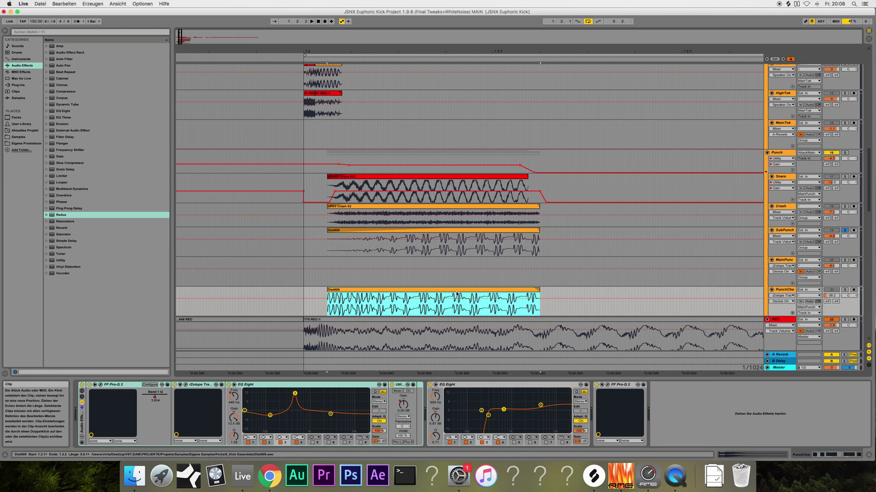
scroll(449, 280, up, 5)
scroll(443, 267, down, 4)
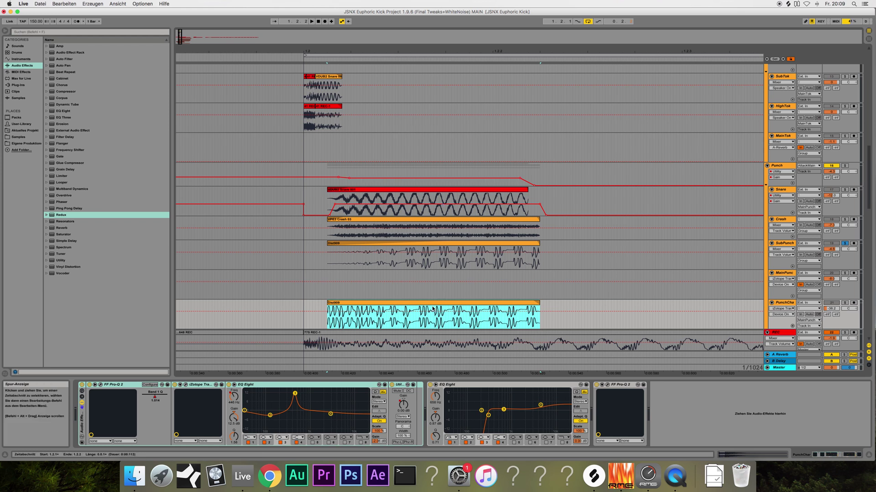
click(724, 299)
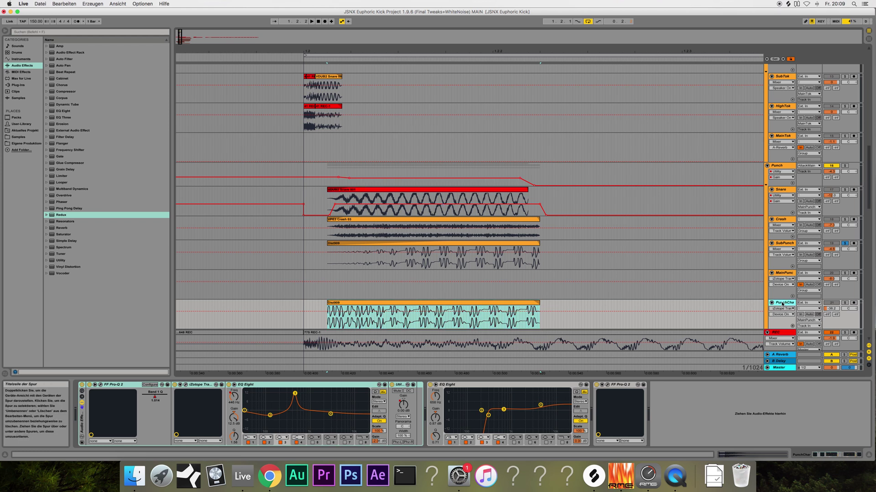
scroll(724, 297, down, 2)
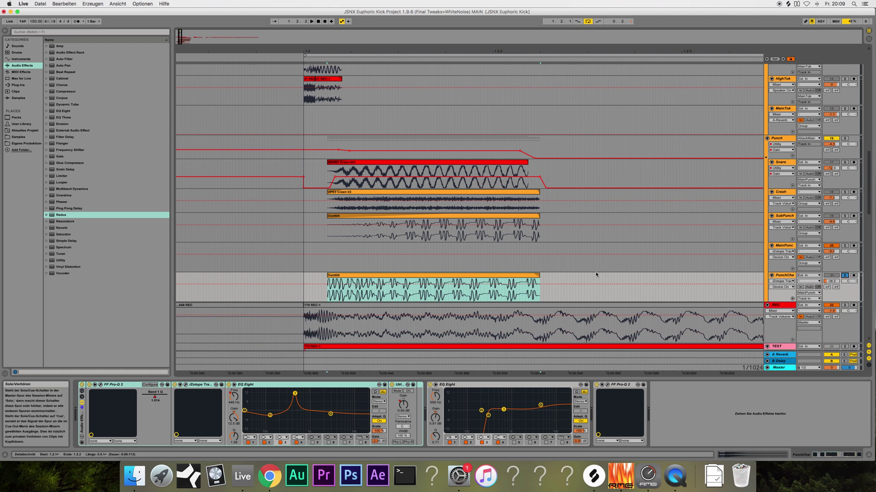
click(432, 276)
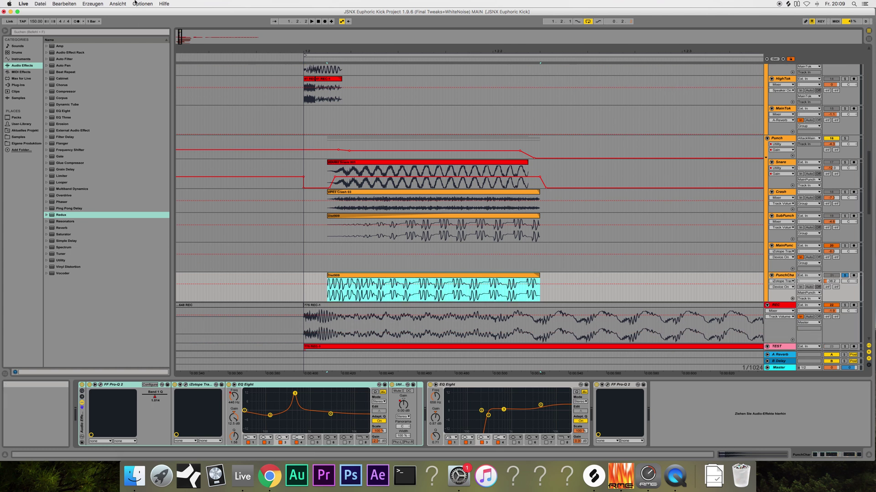
Look over the whole kick arrangement from the attack and tok layers down to the Punch group and REC tracks.
drag(179, 37, 178, 24)
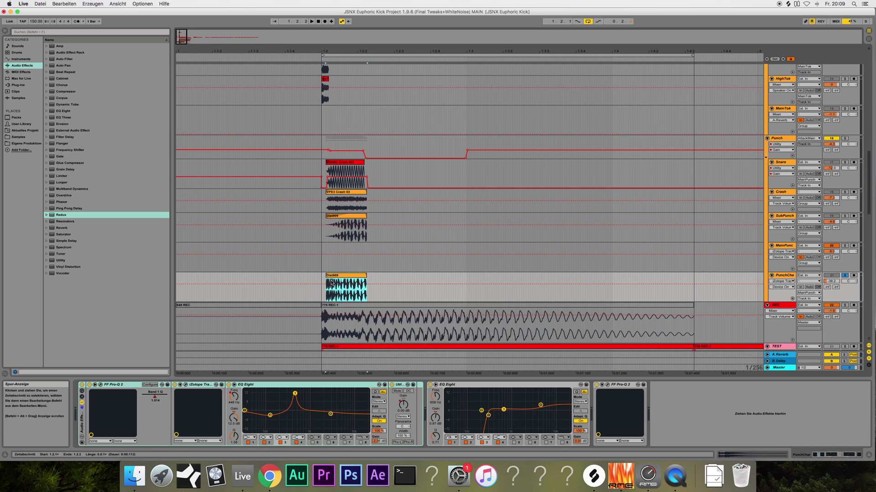
scroll(300, 188, up, 1)
scroll(299, 189, up, 10)
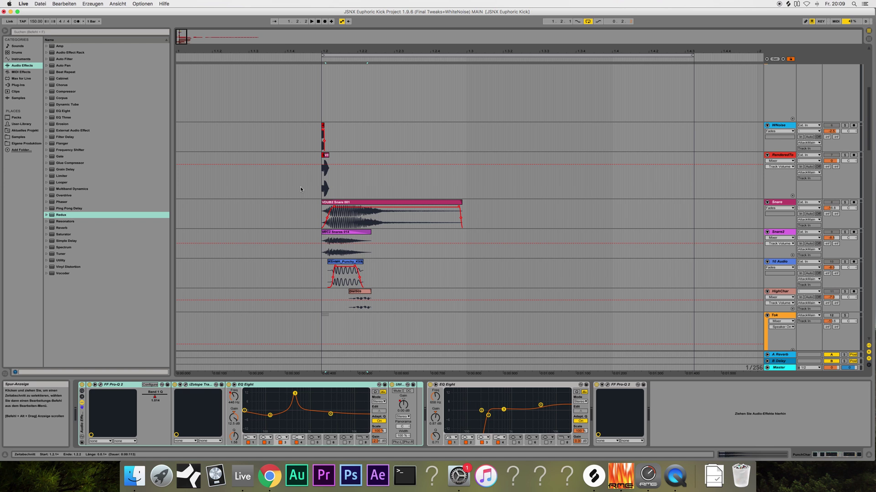
scroll(300, 187, up, 5)
scroll(310, 189, down, 15)
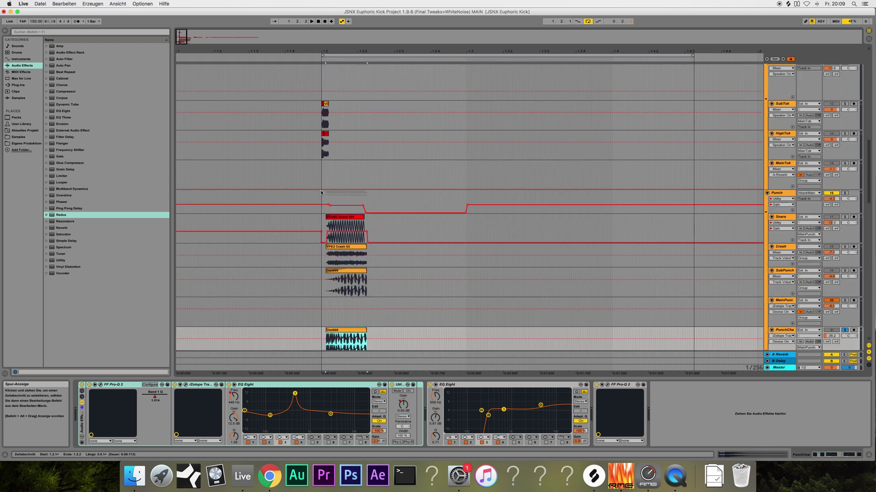
scroll(321, 192, down, 10)
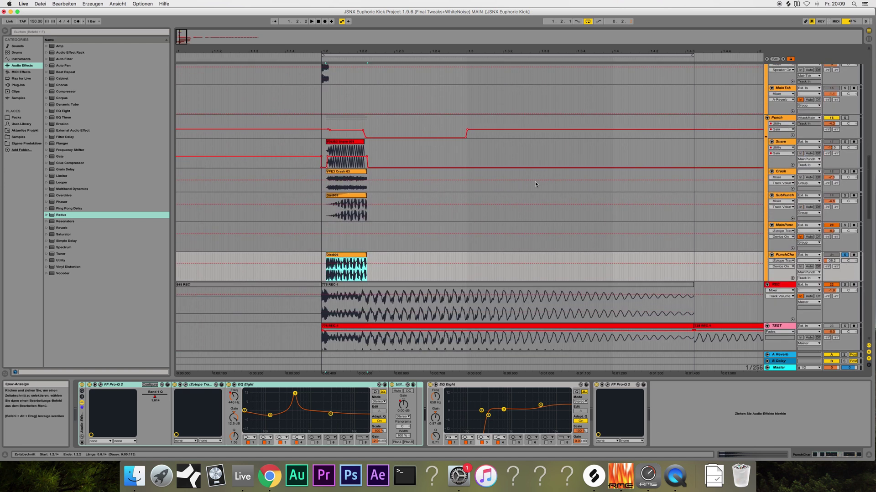
scroll(748, 195, up, 5)
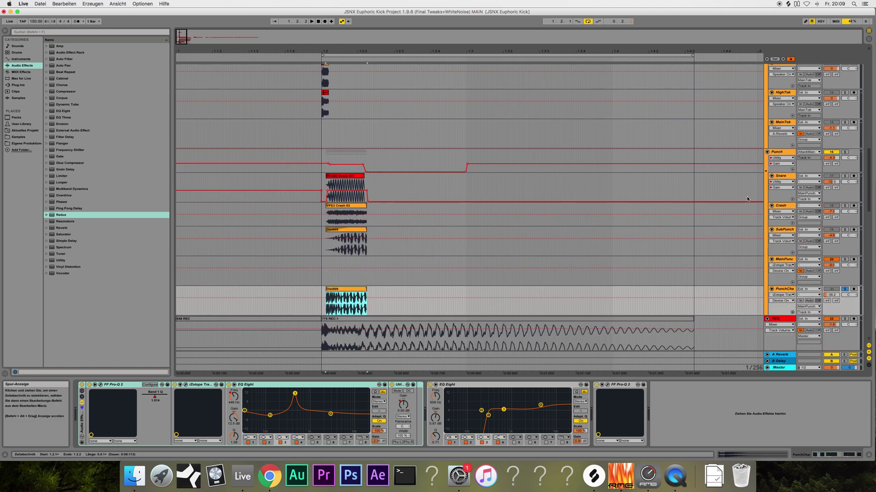
scroll(772, 184, up, 2)
Show the device chains of the Punch group and its MainPunch track, and solo MainPunch.
click(772, 182)
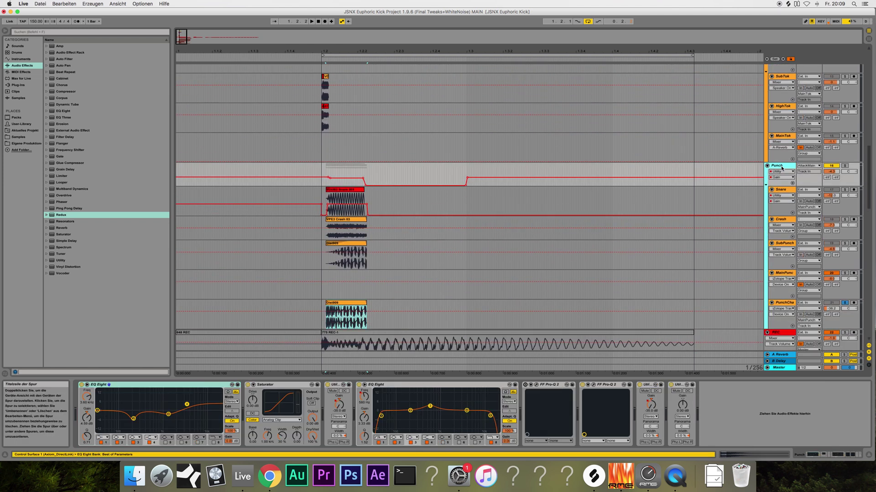
click(787, 193)
click(790, 276)
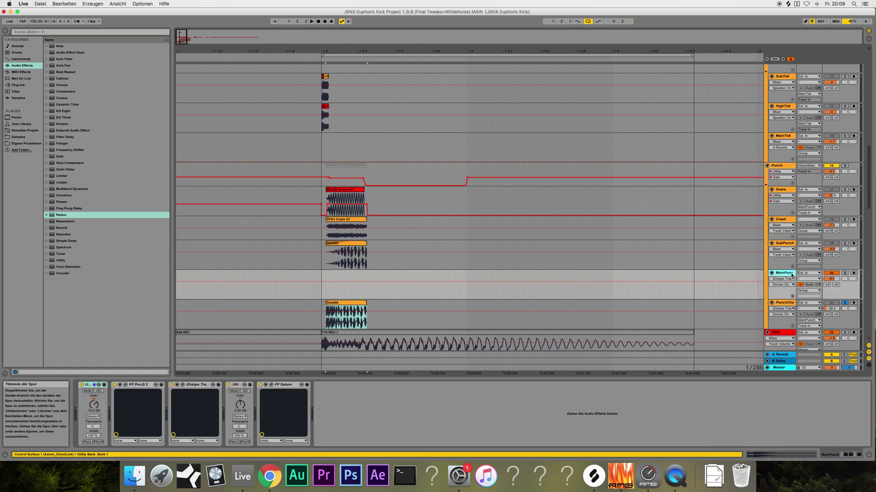
click(844, 272)
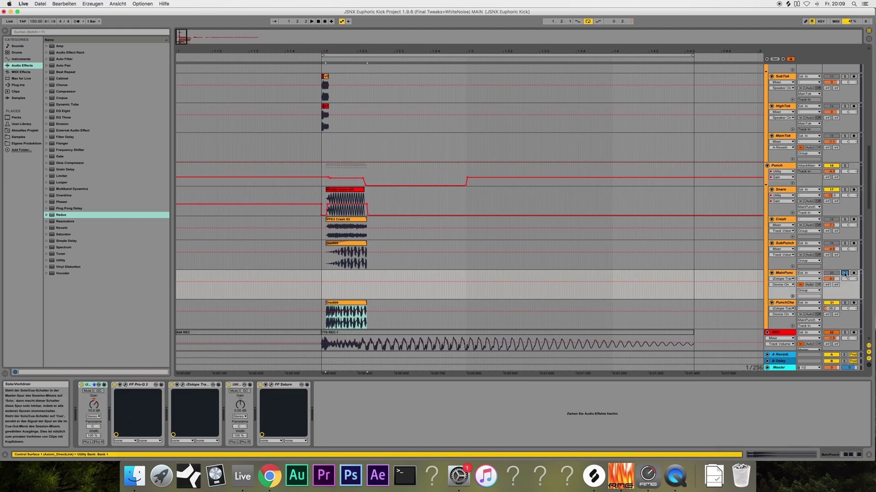
Compare the effects on the Crash, SubPunch, PunchCha and MainPunch tracks with those on the Punch group.
click(791, 223)
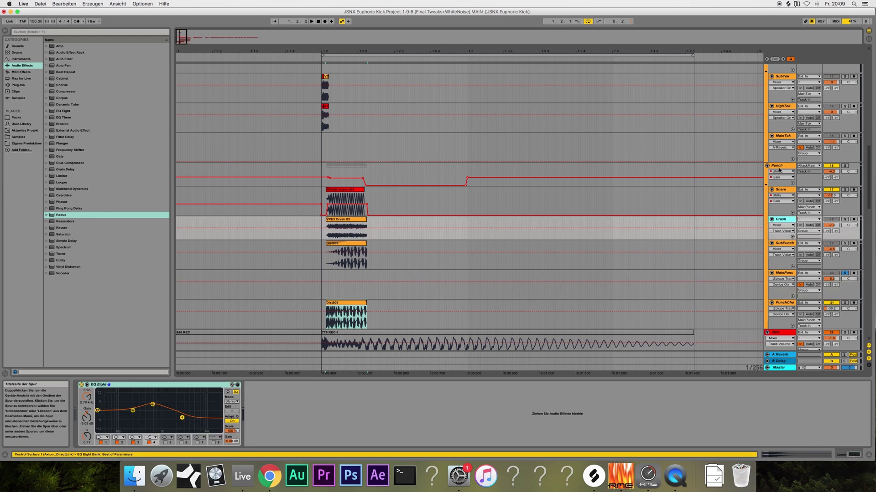
click(784, 243)
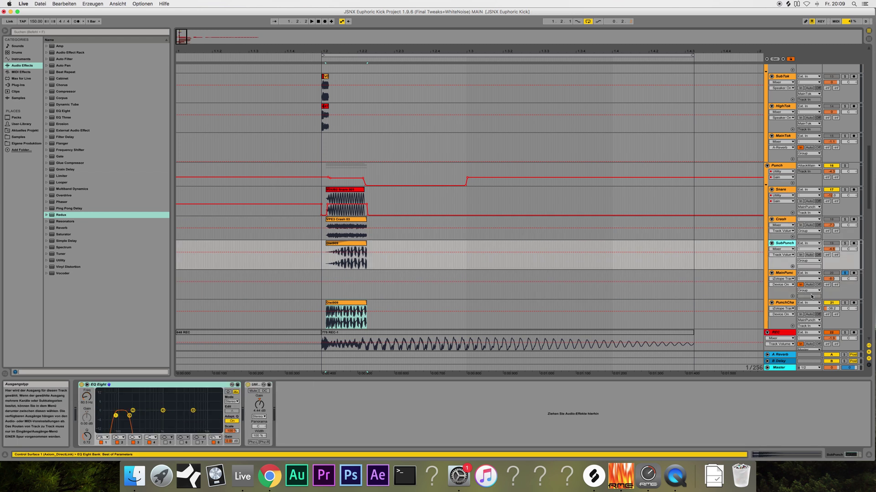
click(795, 315)
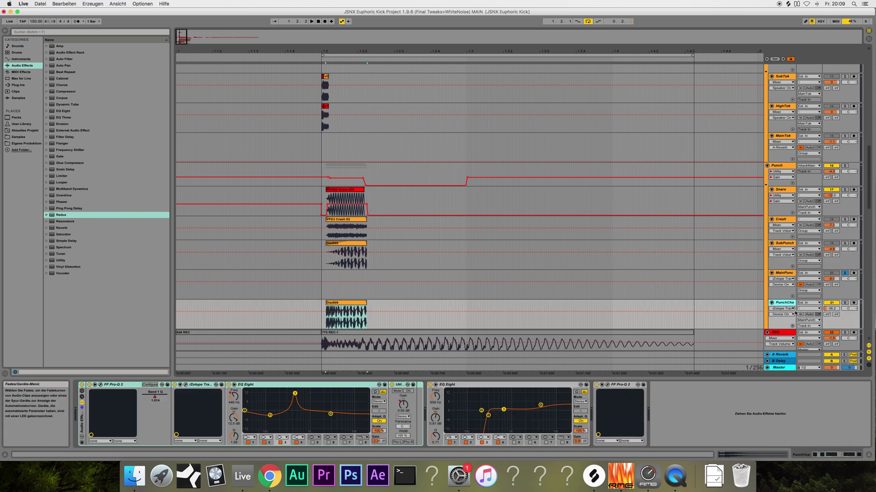
click(788, 273)
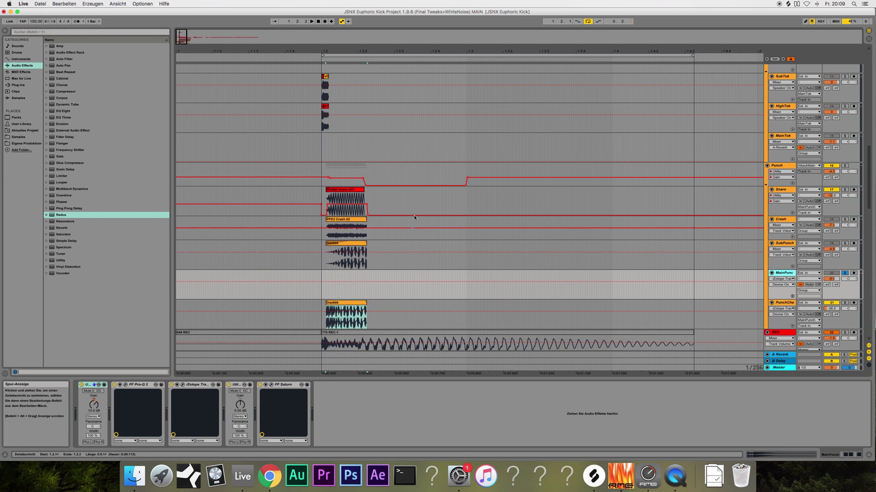
click(780, 166)
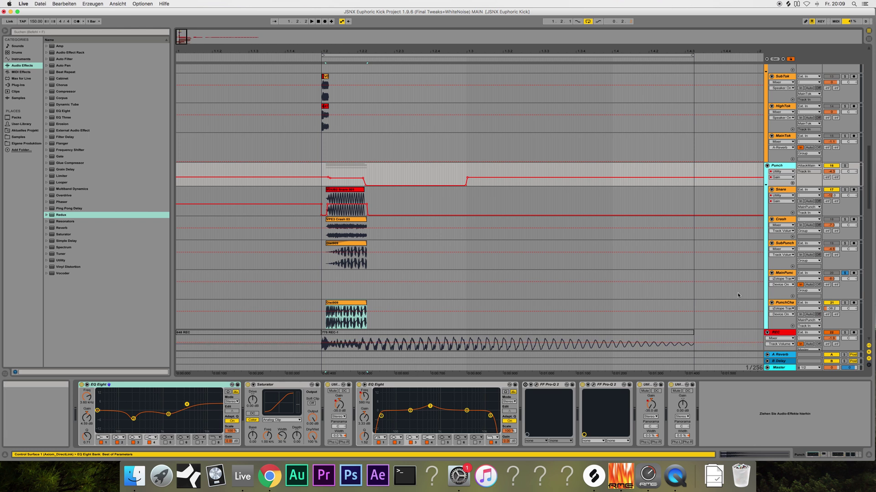
Return to the MainPunch track and play it soloed twice from the start of the kick.
click(790, 273)
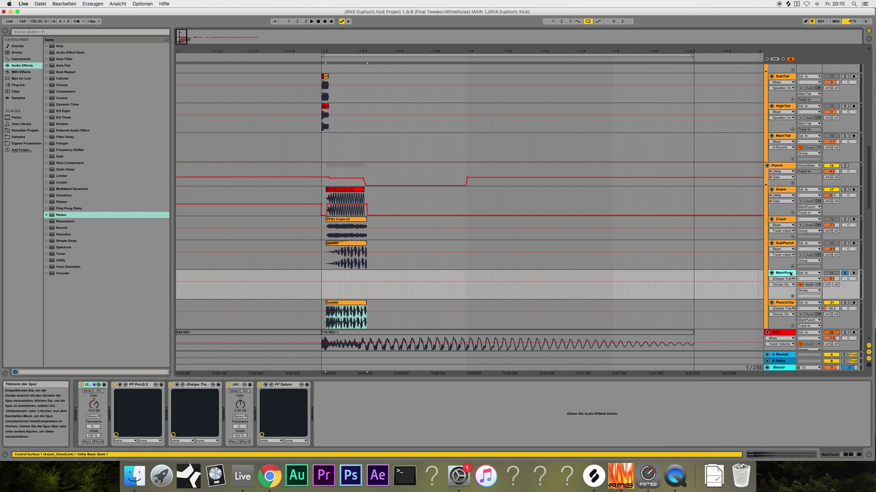
click(322, 279)
key(space)
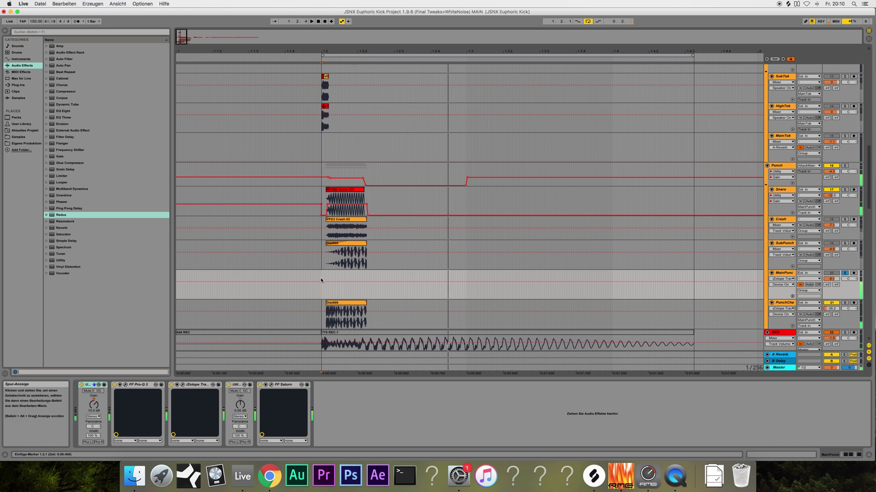
click(320, 278)
key(space)
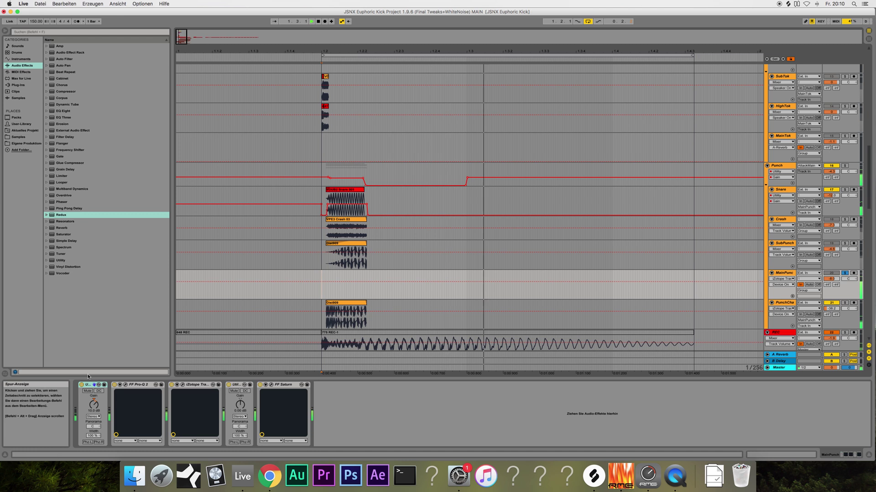
In MainPunch's FF Pro-Q 2, set the Q of the boosted band at about 515 Hz to 1.219.
click(125, 385)
key(space)
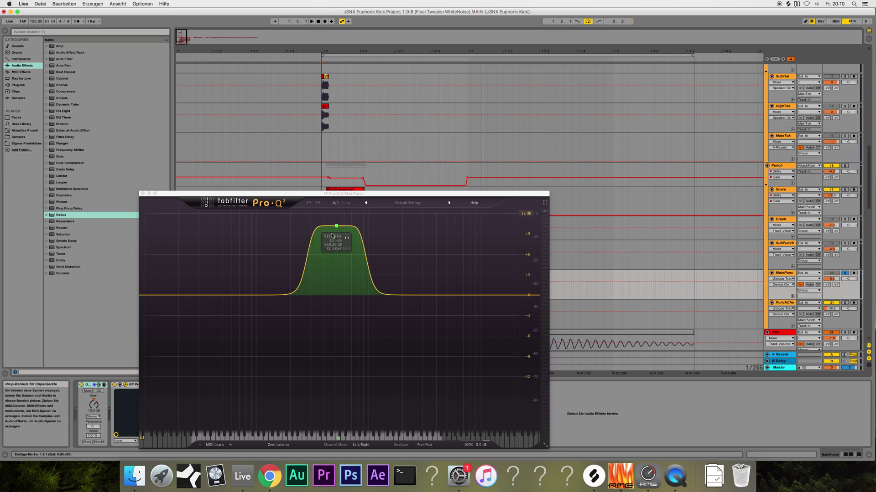
scroll(314, 230, up, 2)
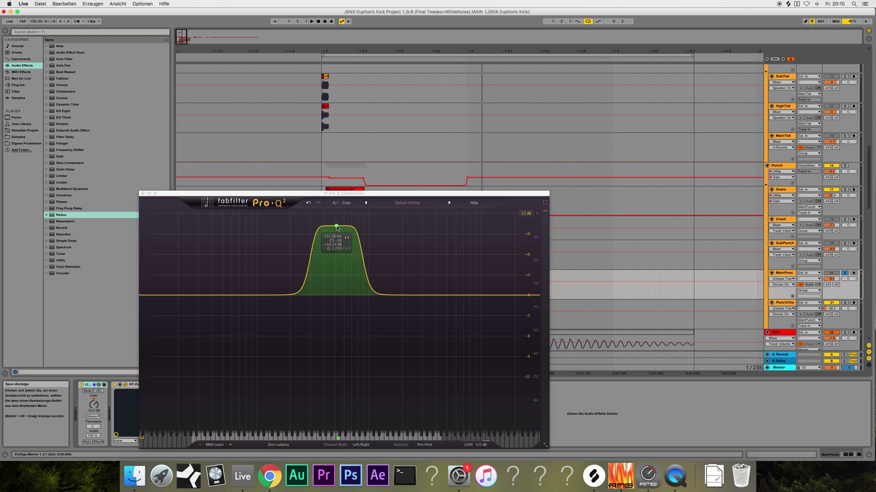
click(337, 226)
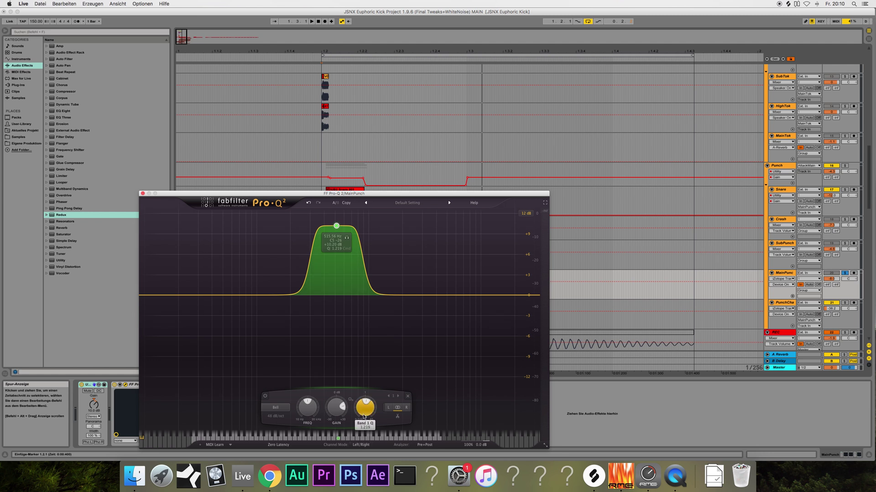
scroll(363, 410, down, 2)
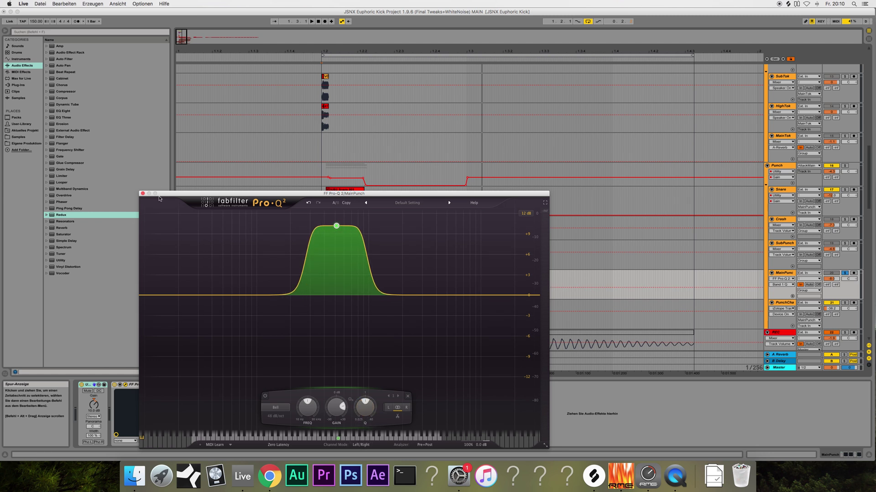
click(142, 194)
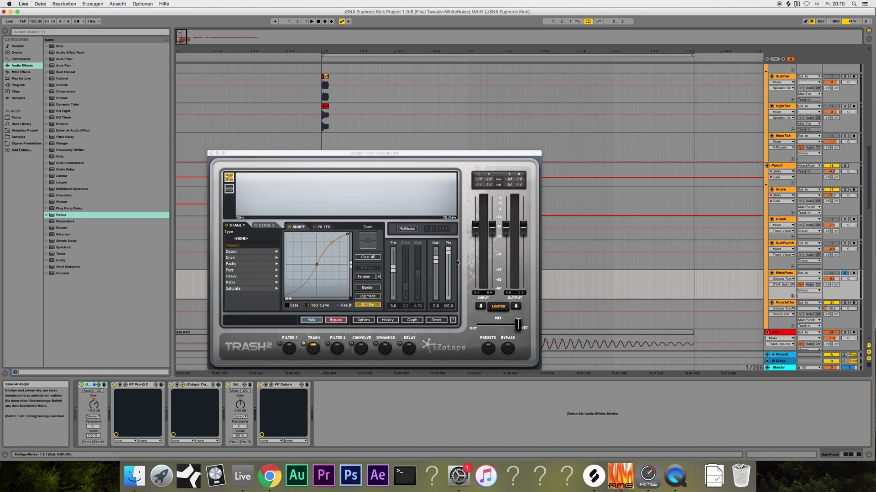
Examine MainPunch's iZotope Trash 2, second Utility and FabFilter Saturn with its Hip Hop Puncher II preset.
click(210, 153)
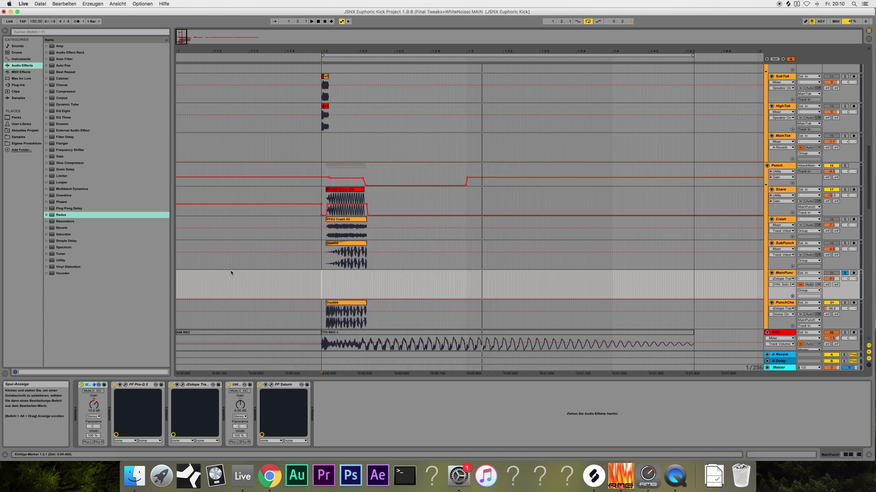
click(236, 386)
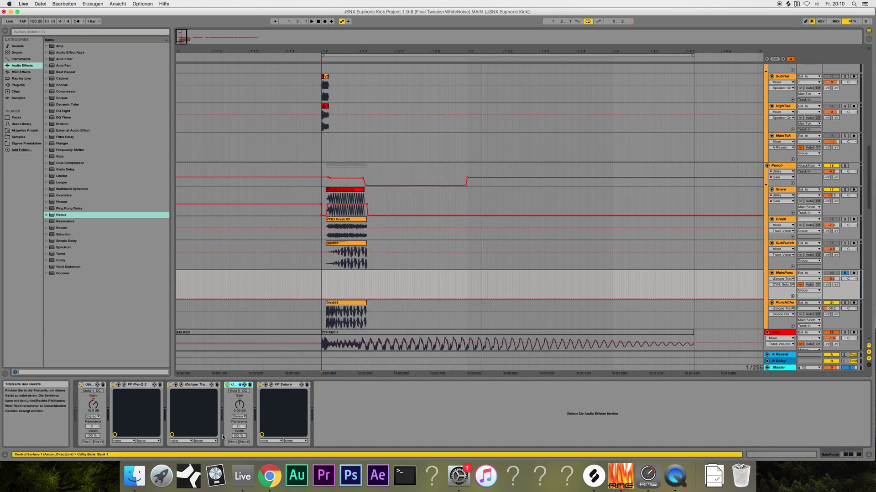
click(285, 386)
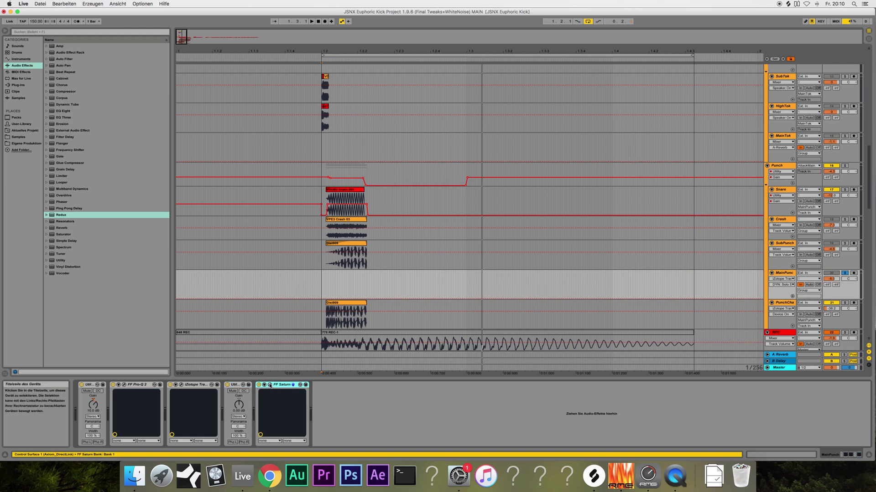
click(270, 386)
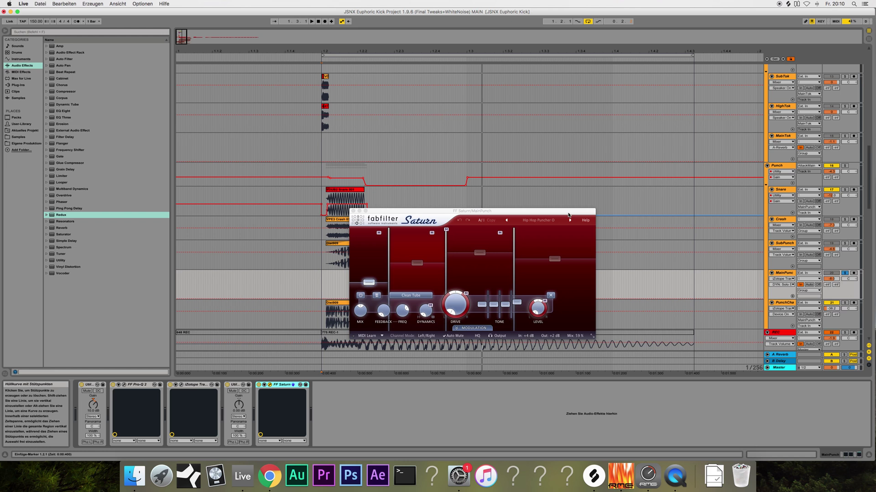
mouse_move(478, 254)
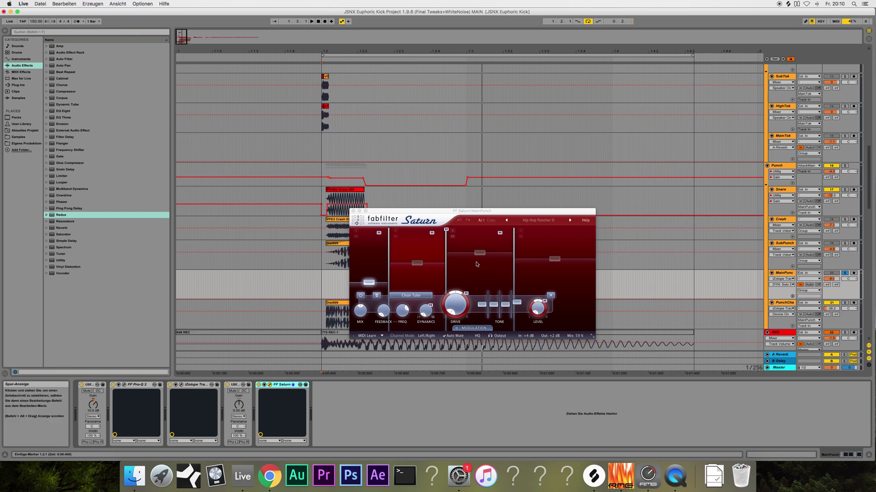
mouse_move(552, 262)
click(353, 211)
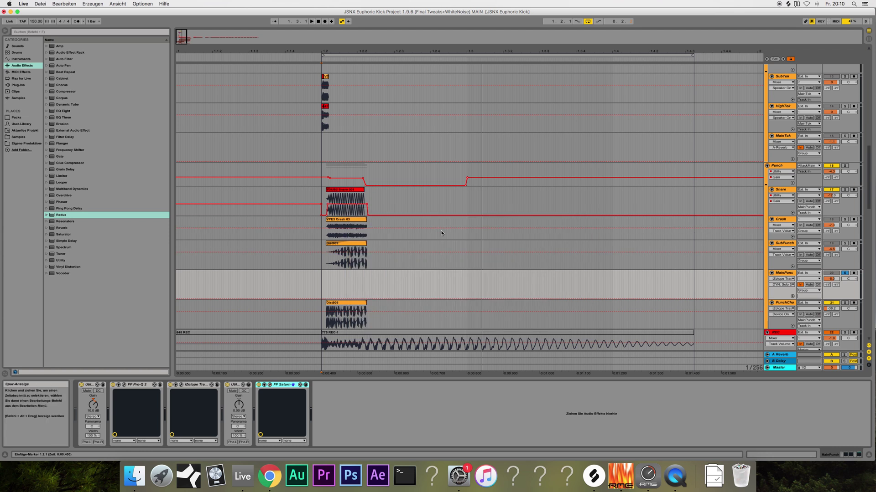
Play the soloed MainPunch again, and show the device chains of the Punch group and PunchCha track.
key(space)
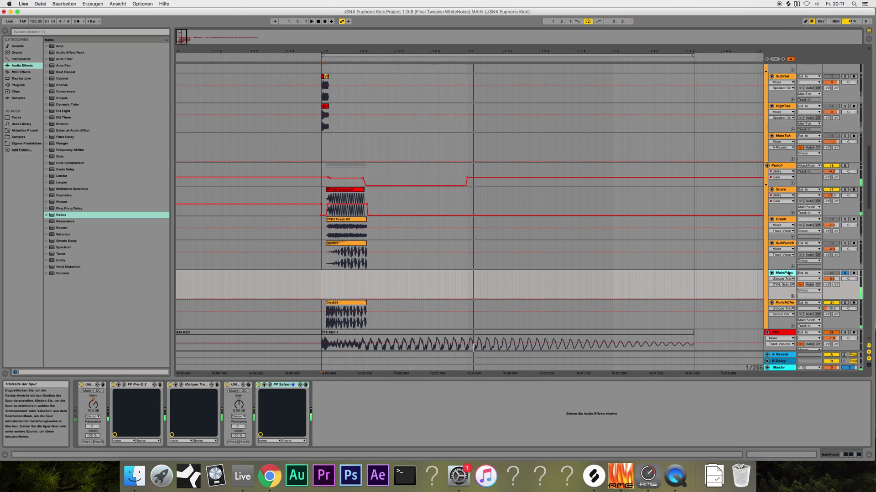
click(778, 168)
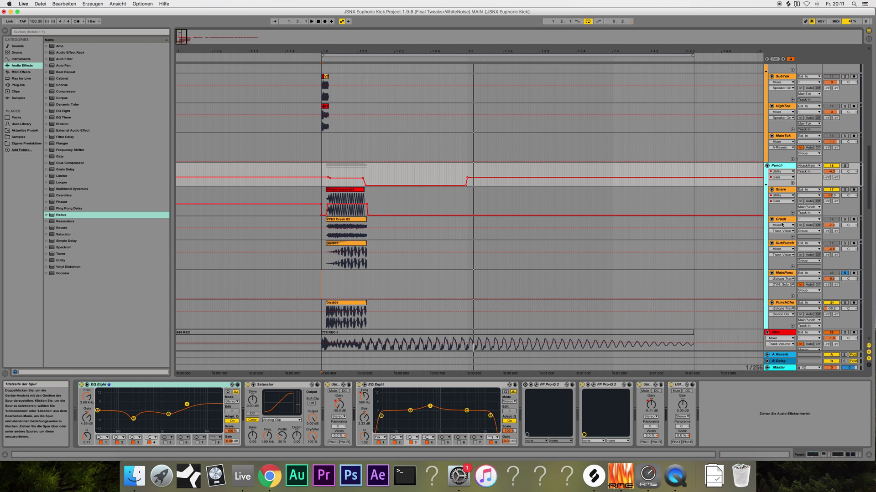
click(784, 303)
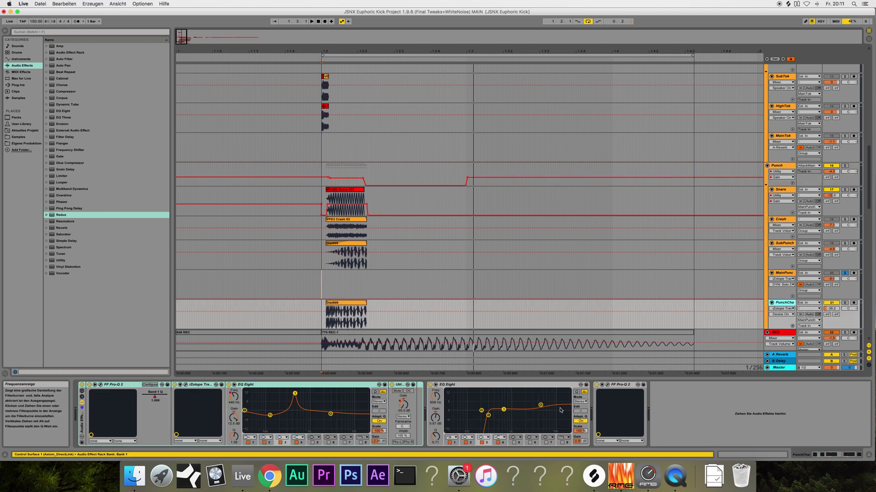
Examine the curves of the last and first FF Pro-Q 2 equalizers on the PunchCha track.
click(607, 386)
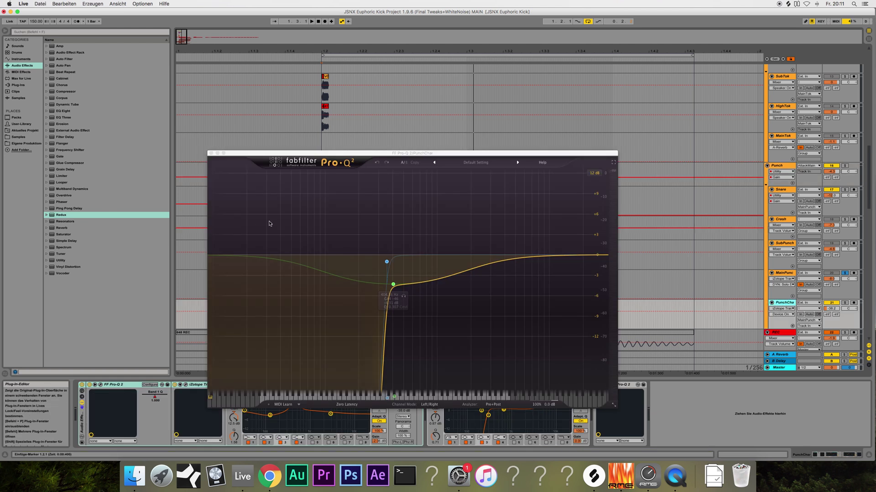
click(211, 153)
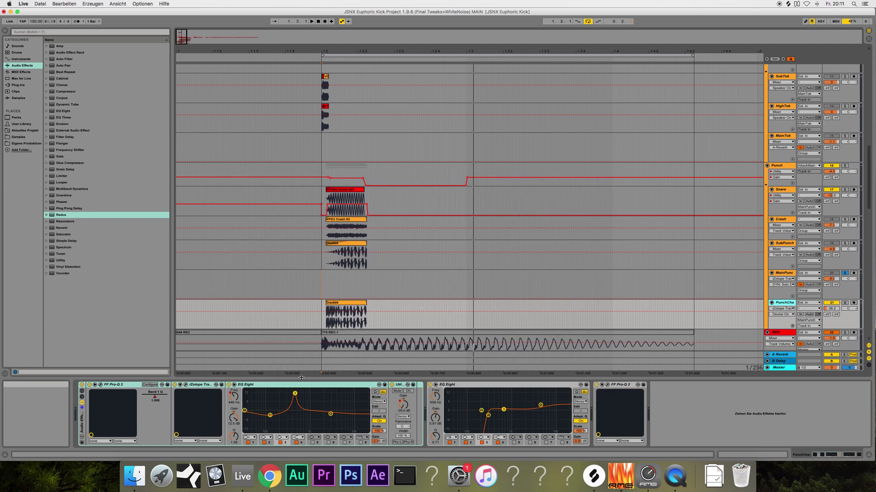
click(101, 386)
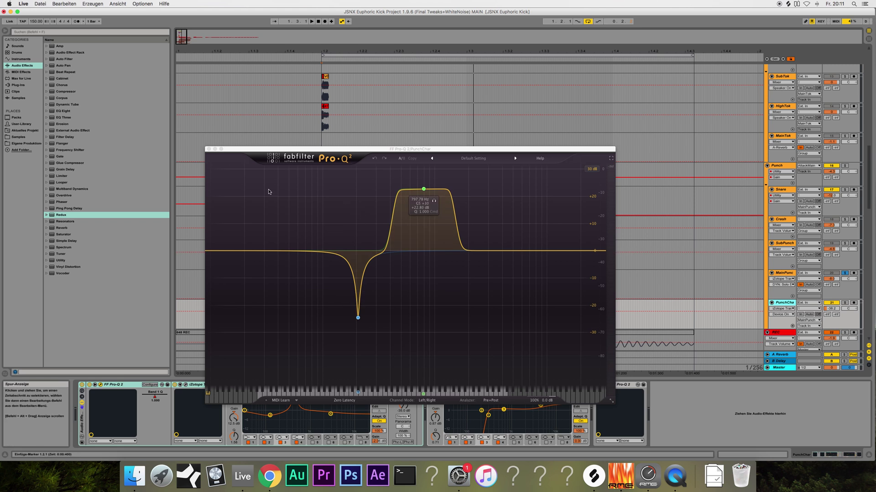
click(209, 149)
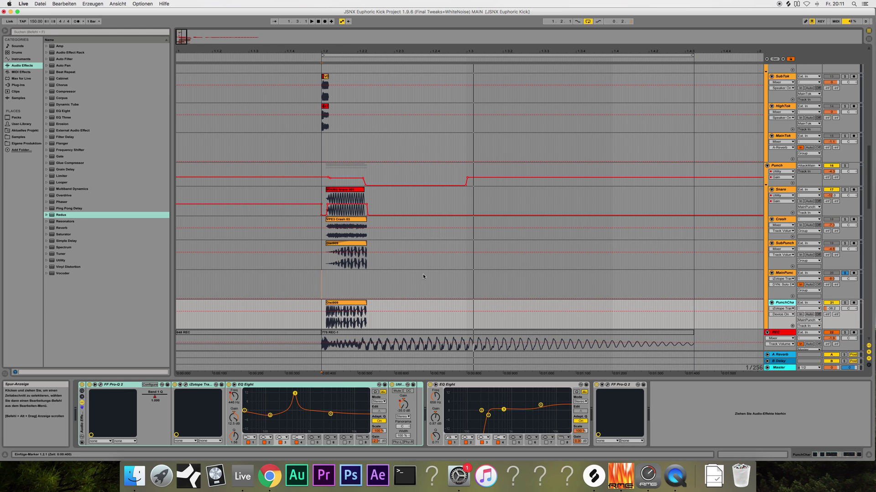
Examine the distortion shape and stages of iZotope Trash 2 on the PunchCha track.
scroll(423, 276, down, 2)
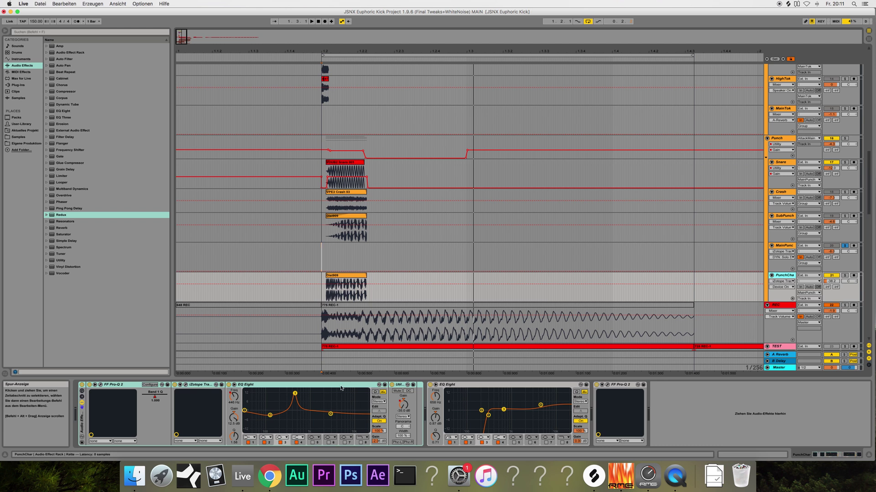
click(197, 386)
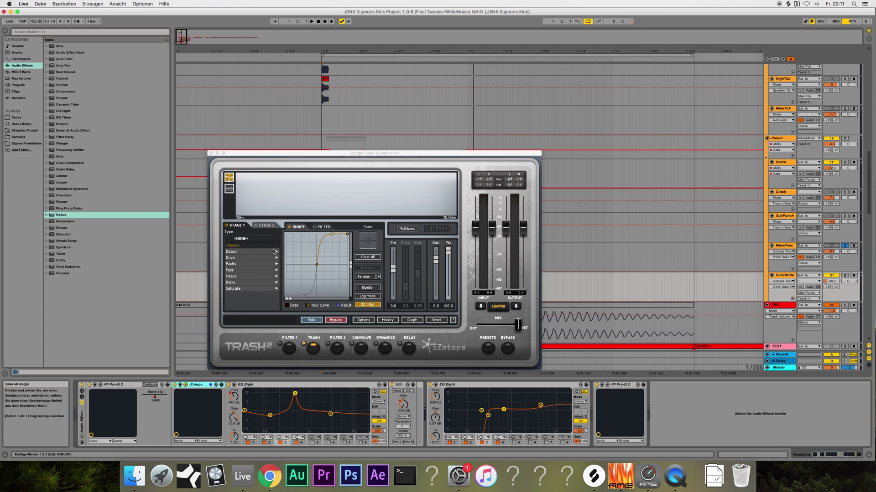
drag(274, 162, 431, 161)
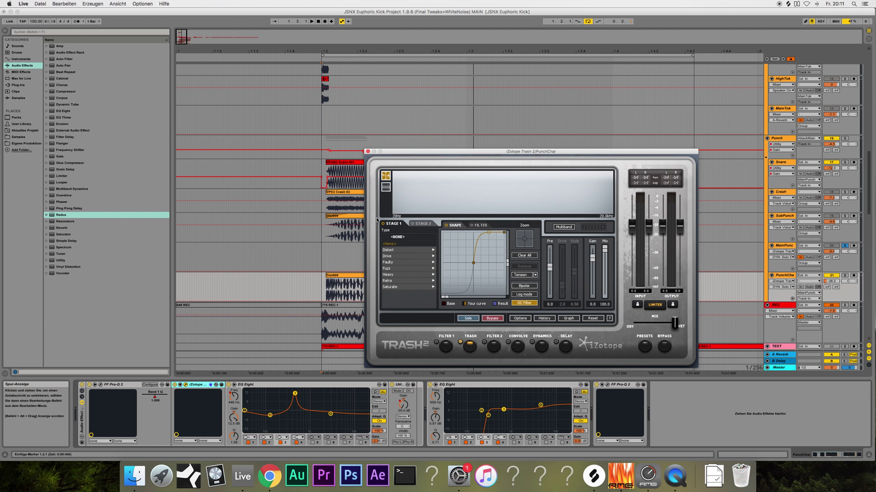
click(368, 152)
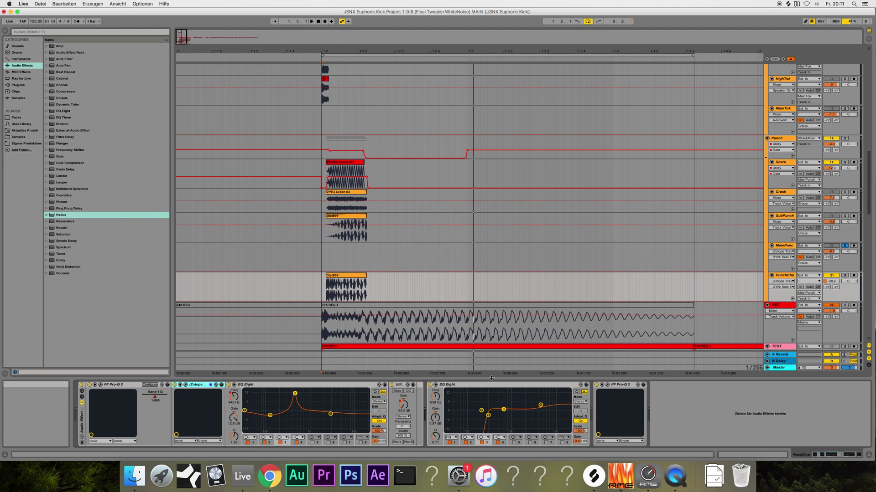
Review the low cut and broad dip in PunchCha's last FF Pro-Q 2 again.
click(561, 385)
click(629, 387)
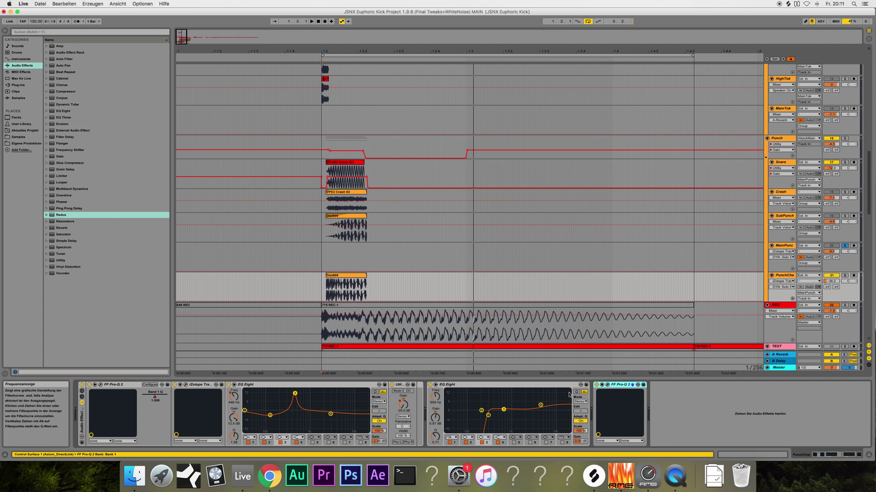
click(602, 386)
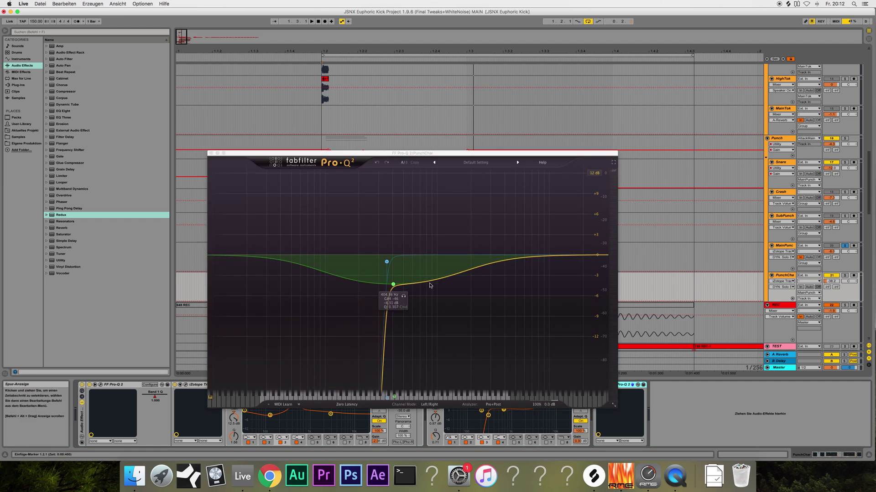
drag(413, 283, 437, 283)
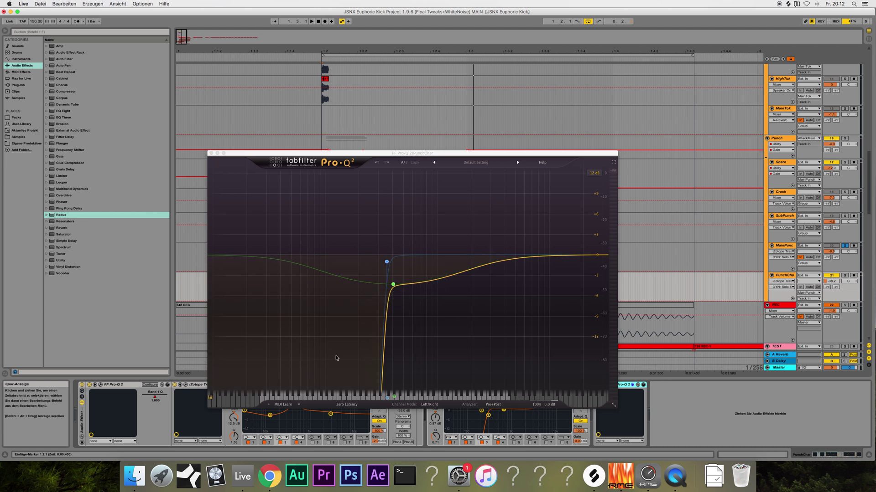
click(210, 154)
Solo the Punch group, and show its first Utility's gain automation and the second EQ Eight's frequency automation.
scroll(496, 193, up, 2)
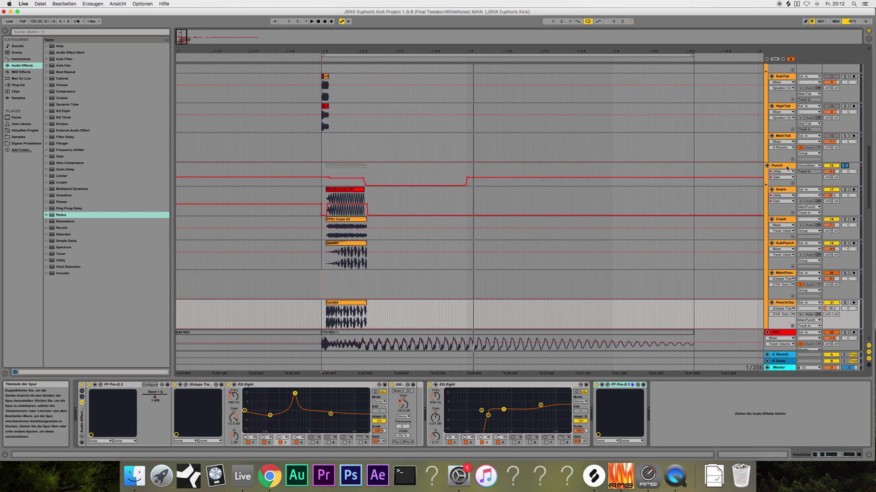
click(844, 166)
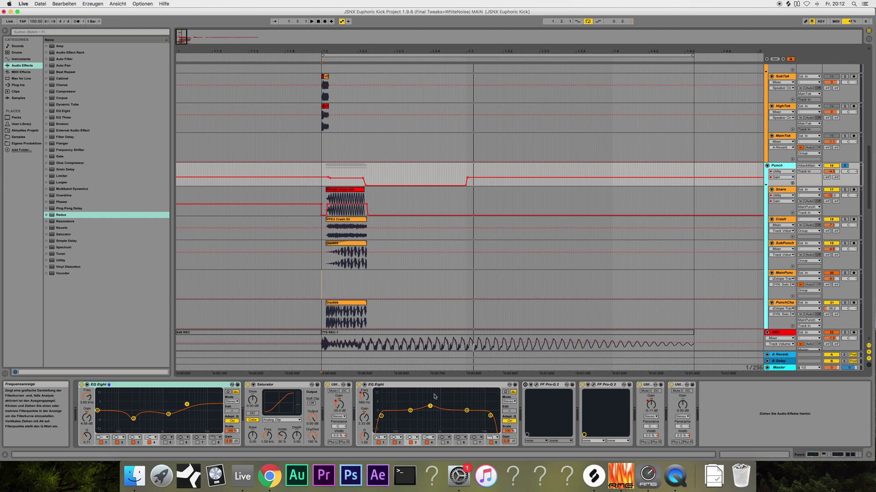
click(339, 405)
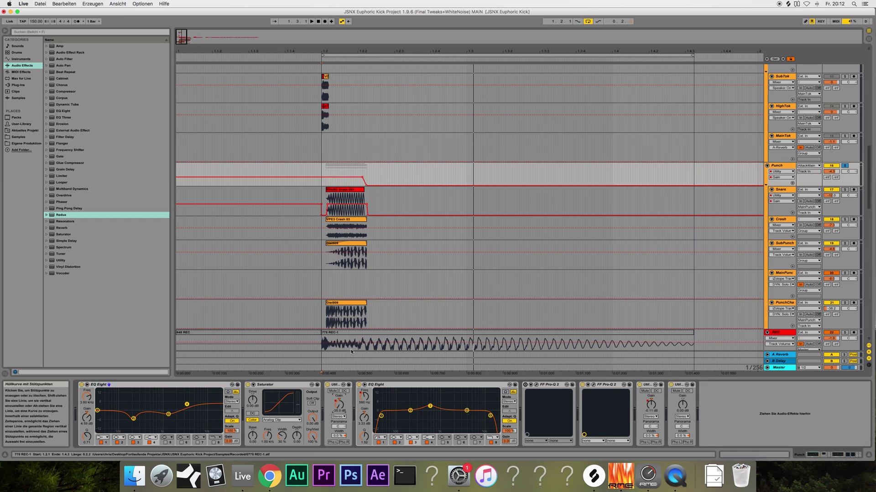
click(364, 396)
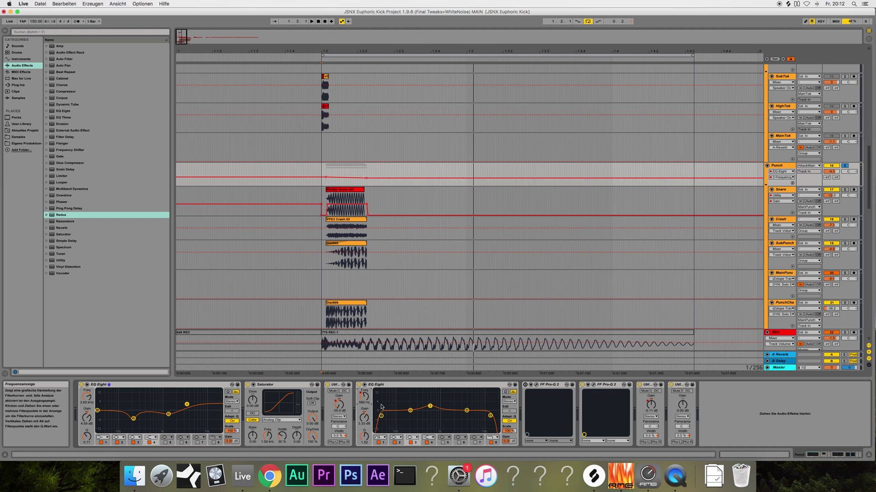
Audition the soloed Punch group from the start of the kick, and view the curve of its first FF Pro-Q 2.
key(space)
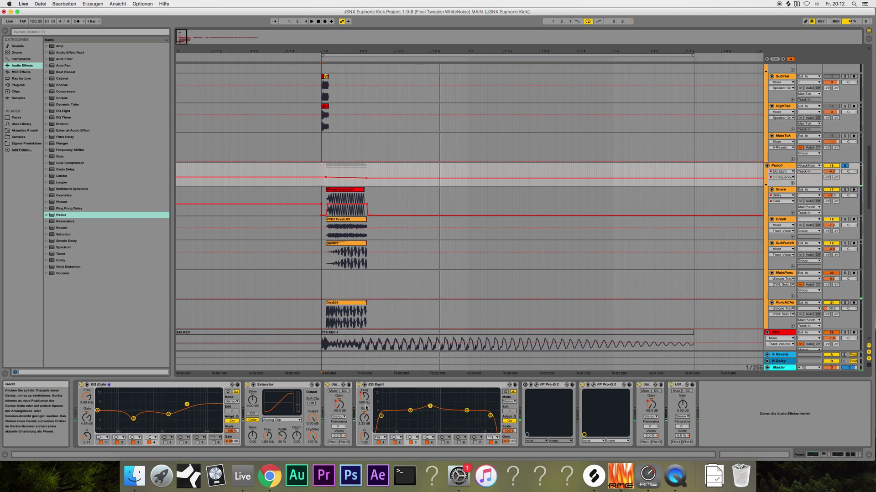
click(536, 386)
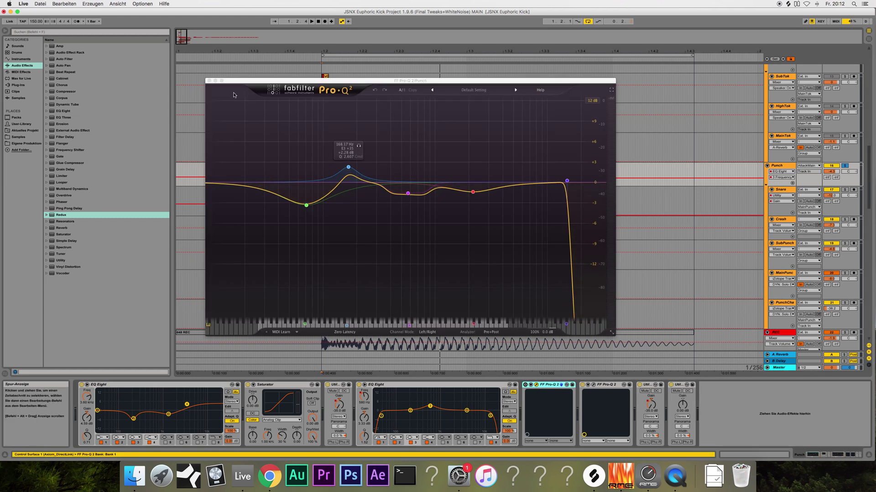
click(208, 81)
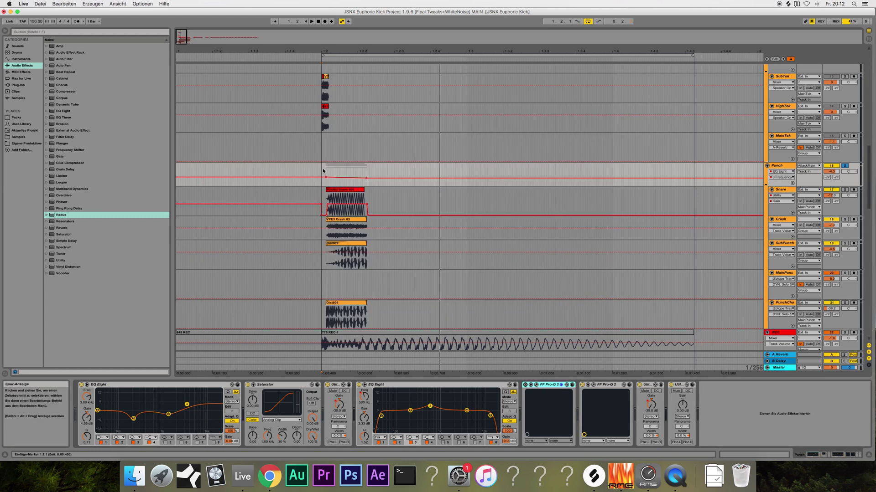
key(space)
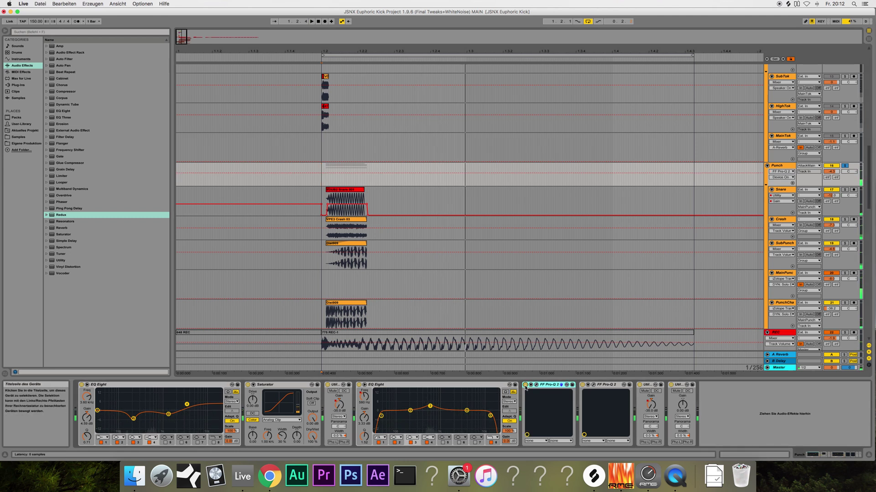
key(space)
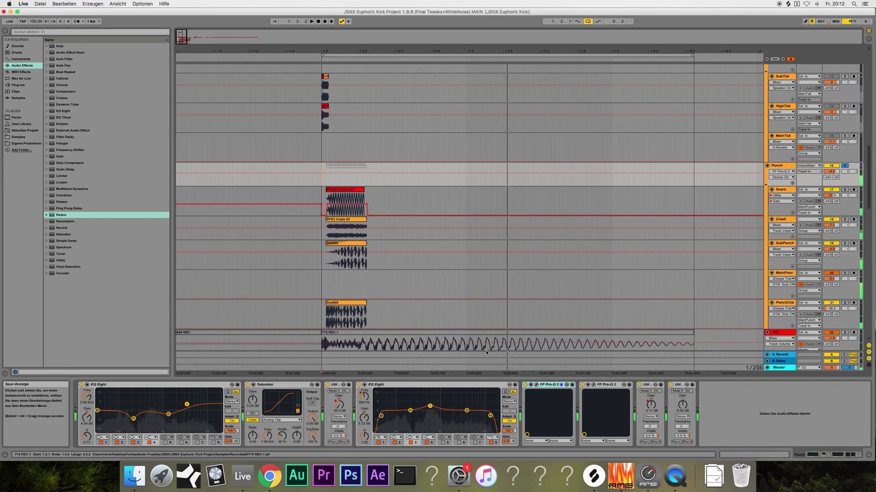
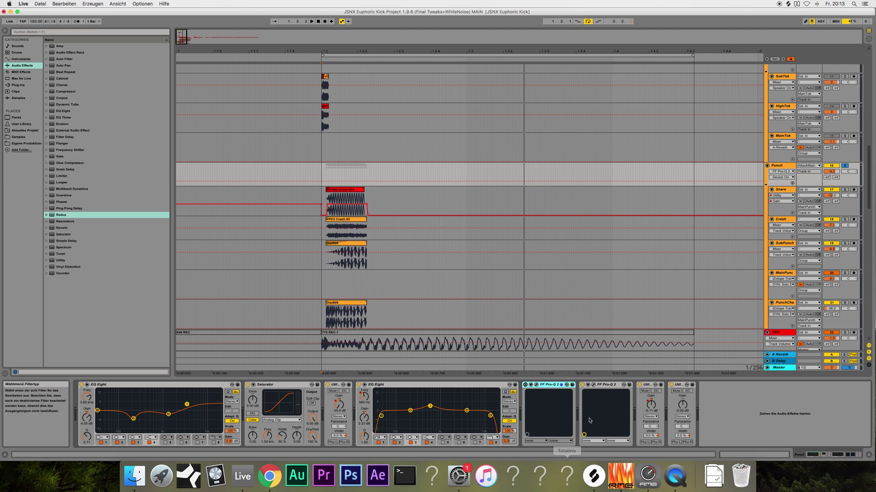
Compare the equalizer curves of the Punch group's first and second FF Pro-Q 2.
click(537, 387)
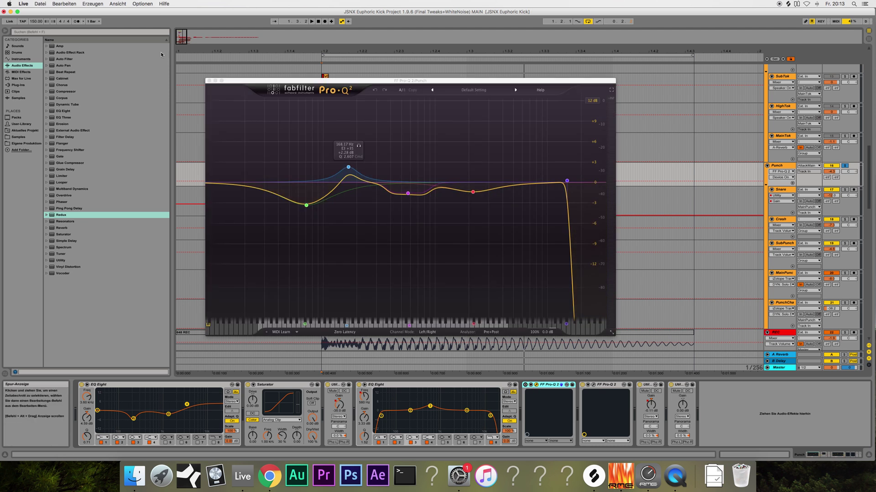
click(209, 81)
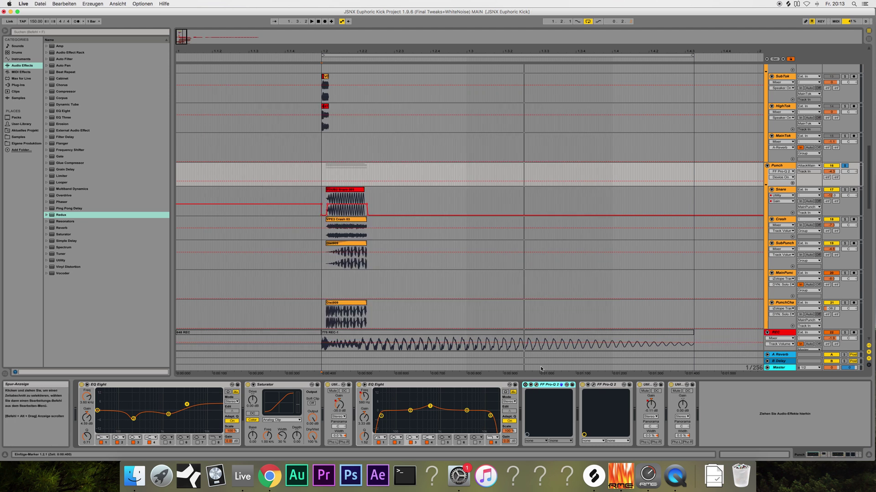
click(595, 385)
click(594, 386)
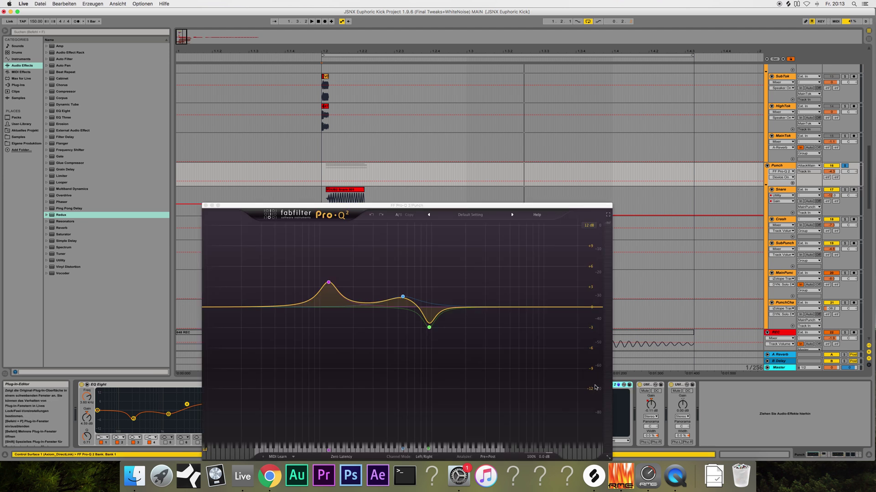
click(205, 205)
click(551, 388)
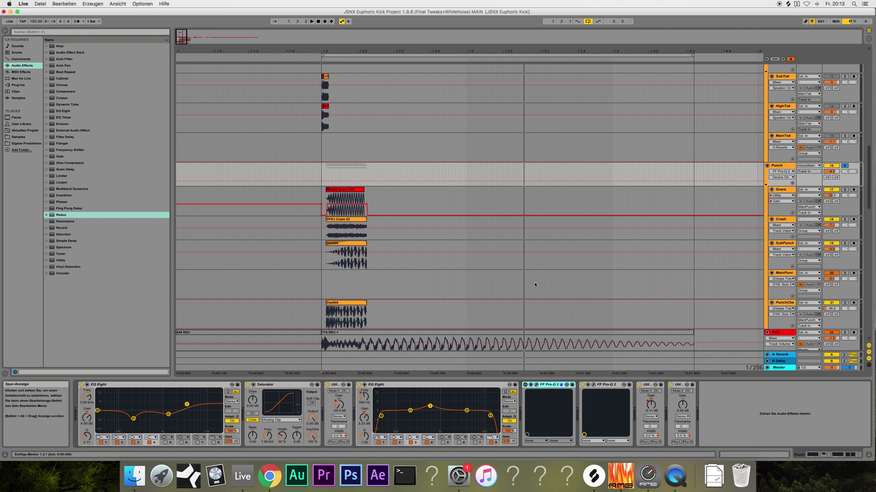
Take the Punch group out of solo, and solo the AttackMain track to show its device chain.
scroll(561, 322, up, 2)
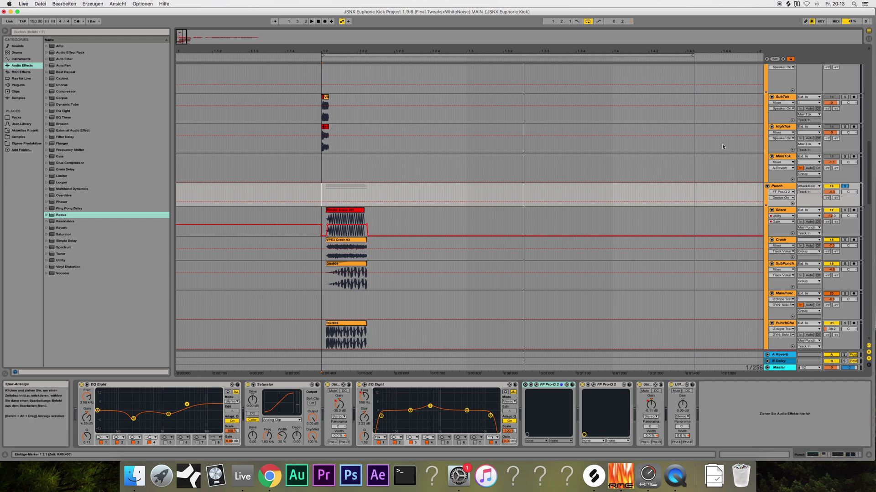
click(778, 187)
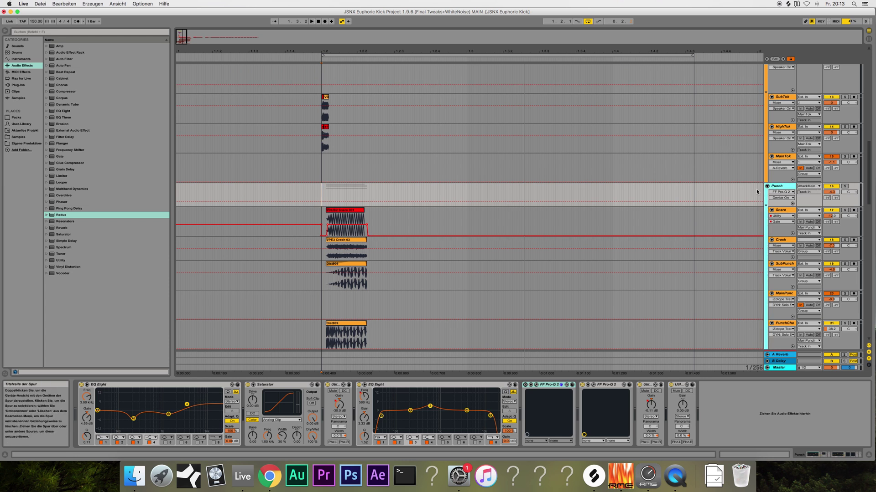
scroll(585, 193, up, 6)
scroll(469, 192, up, 2)
scroll(339, 119, up, 12)
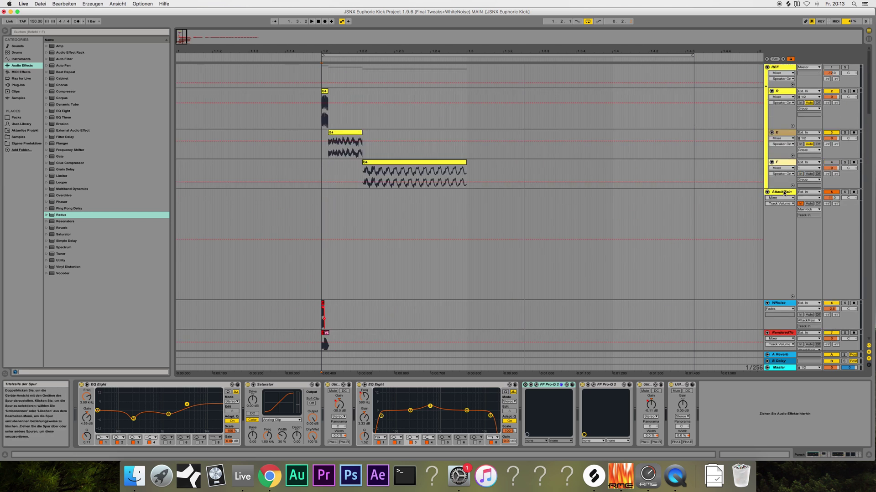
click(784, 193)
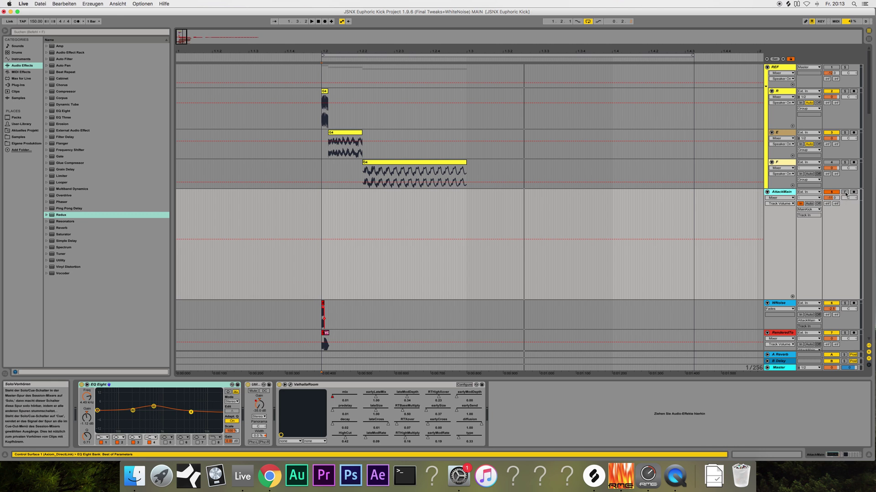
click(845, 193)
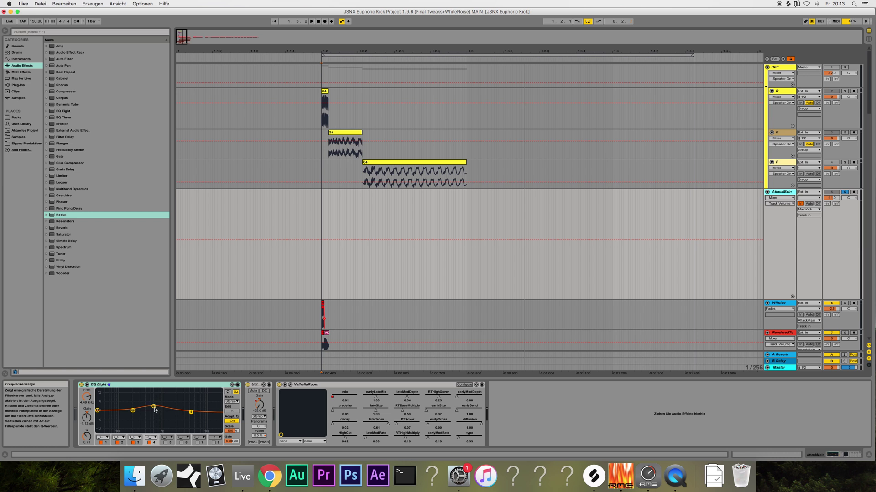
Show AttackMain's Utility gain and ValhallaRoom mix automation, and examine the ValhallaRoom reverb settings.
click(259, 406)
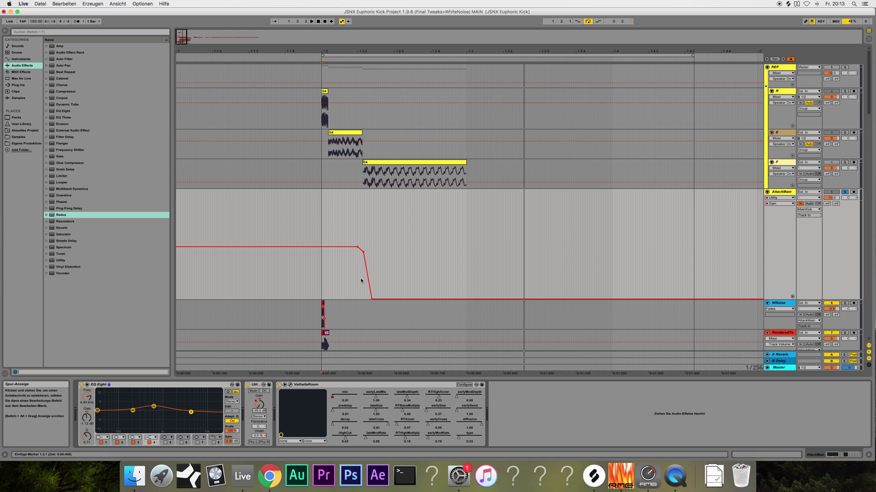
scroll(360, 280, down, 1)
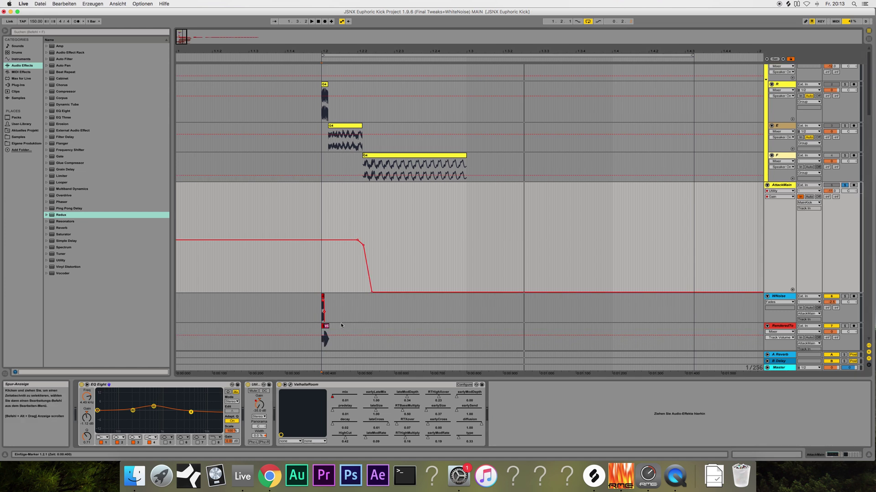
click(290, 386)
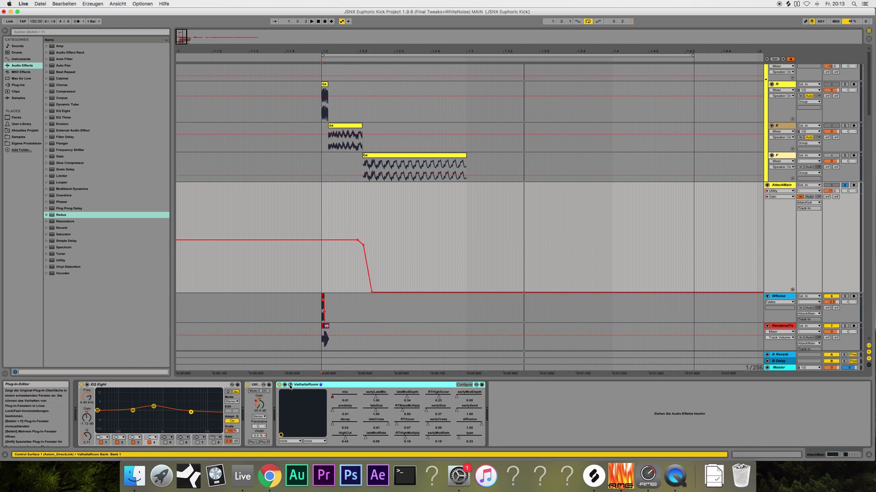
click(332, 401)
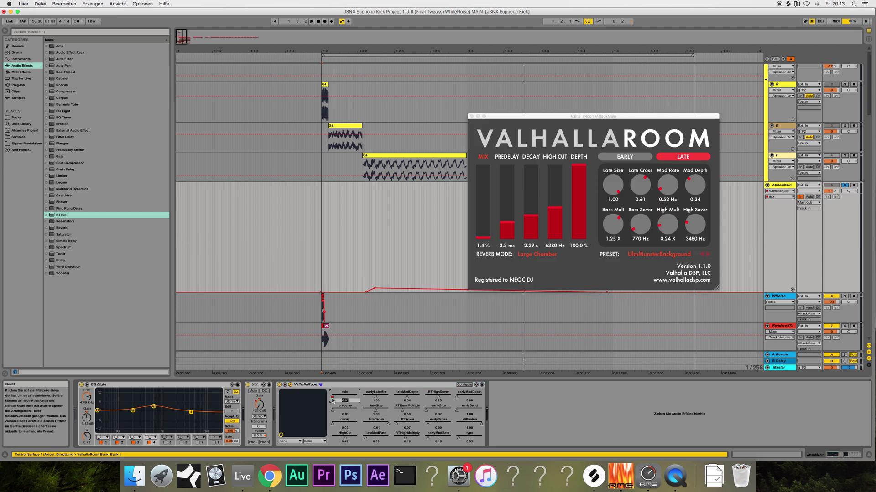
click(472, 117)
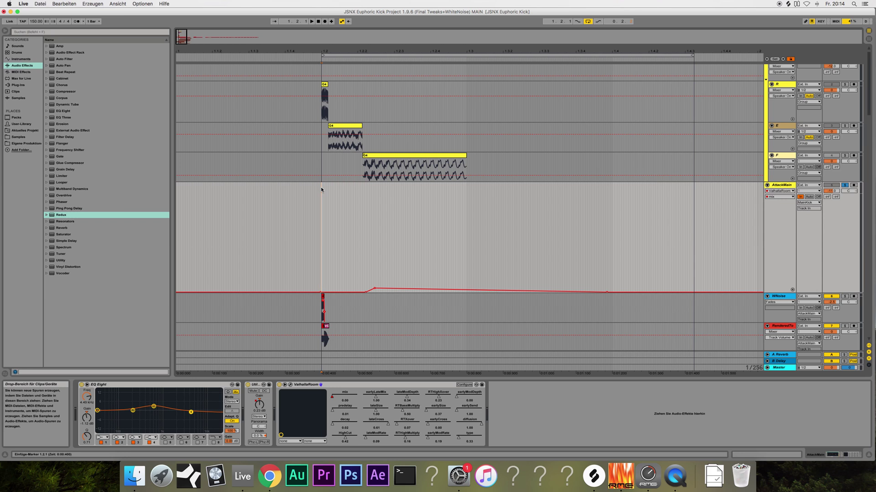
Look over the tracks from AttackMain down to the tail layers, and play back the soloed AttackMain track.
scroll(316, 198, down, 3)
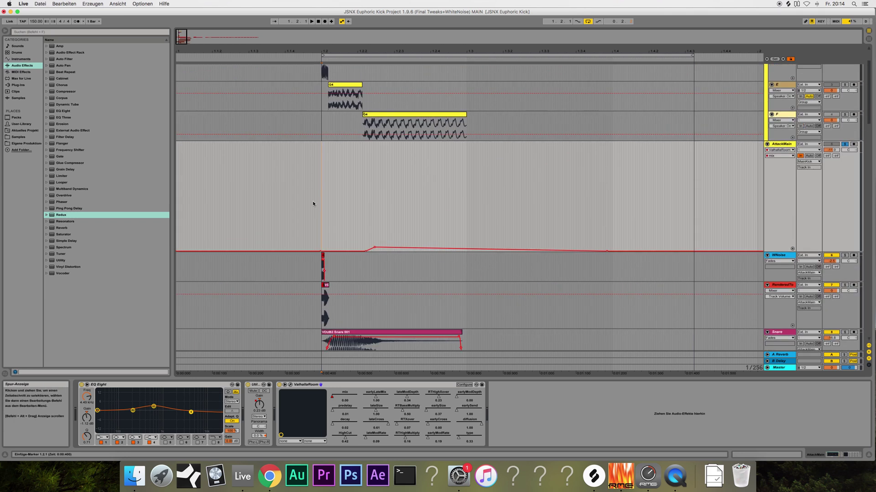
scroll(313, 201, down, 15)
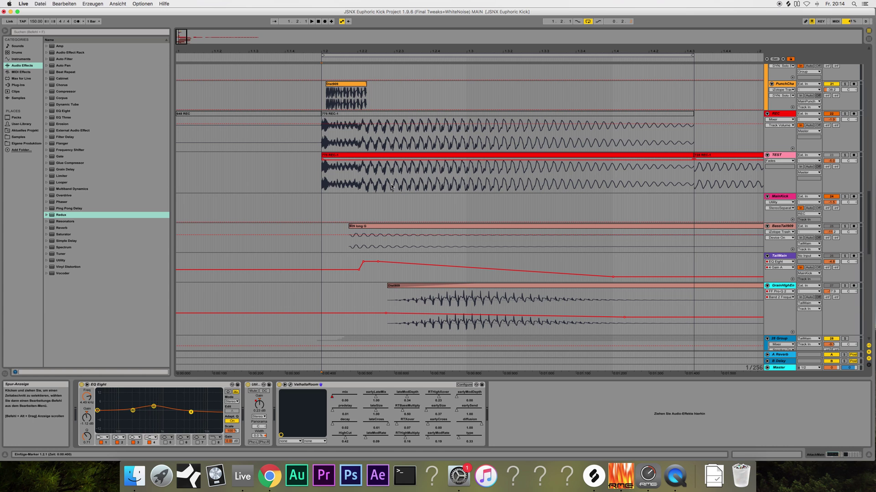
scroll(391, 186, up, 10)
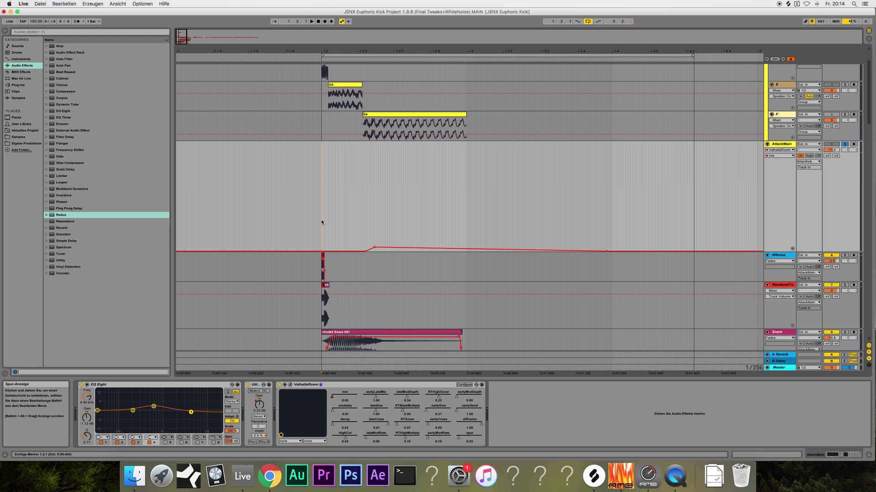
key(space)
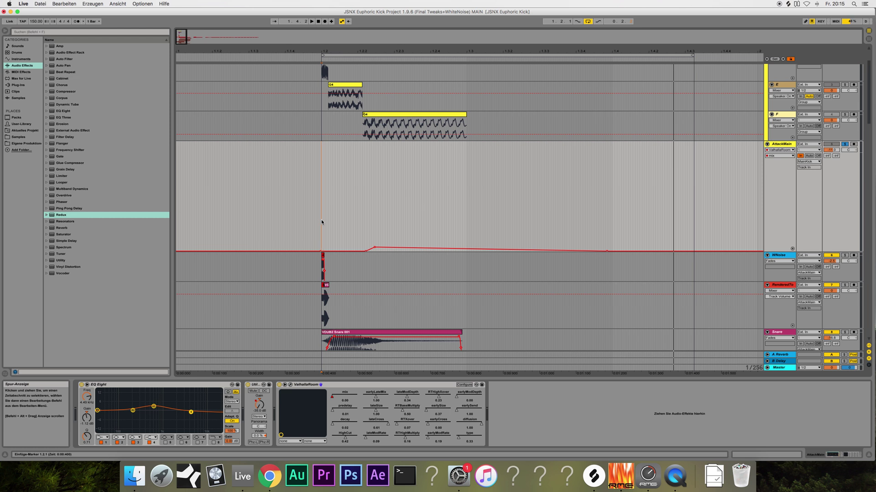
Review the layers routed into AttackMain, from WNoise and the snare tracks down to the Tok and Punch groups.
scroll(321, 220, up, 2)
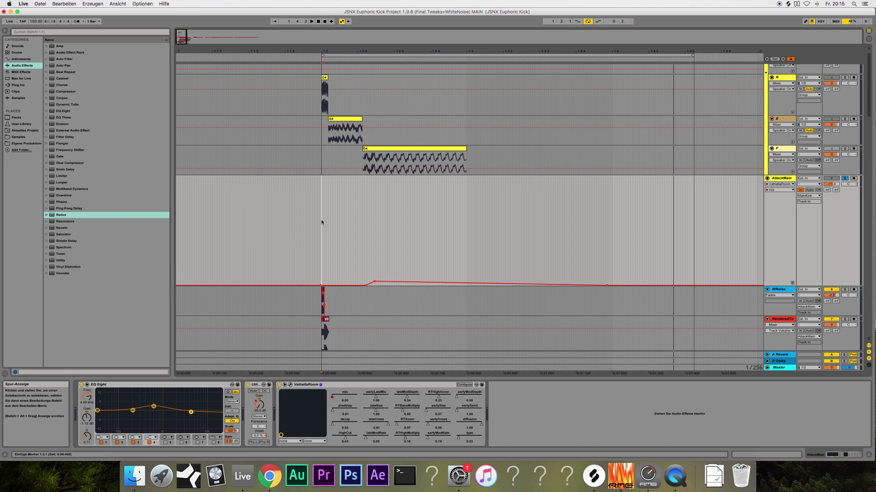
scroll(321, 219, down, 6)
scroll(300, 218, down, 12)
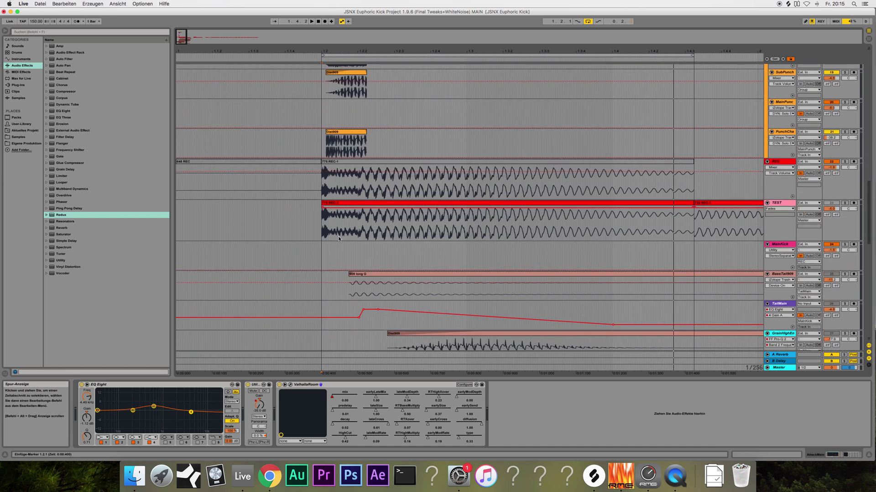
mouse_move(182, 36)
mouse_down()
mouse_move(182, 57)
mouse_move(183, 37)
mouse_up()
scroll(299, 241, up, 10)
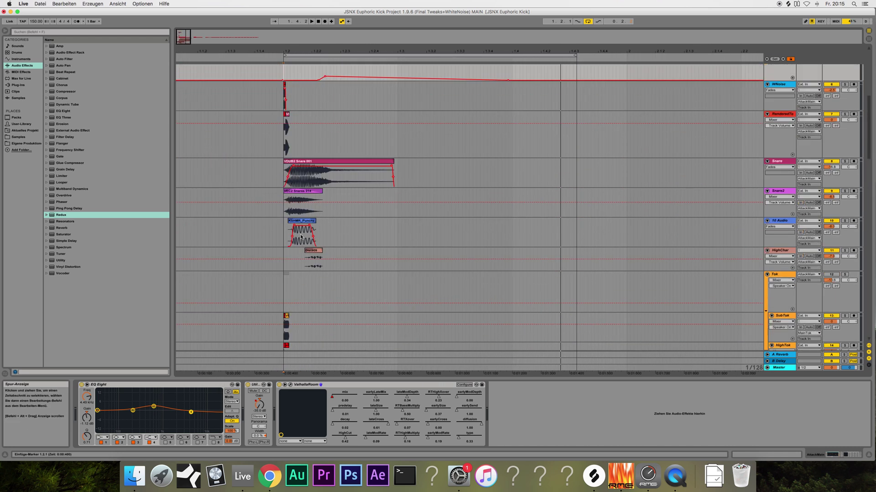
click(301, 230)
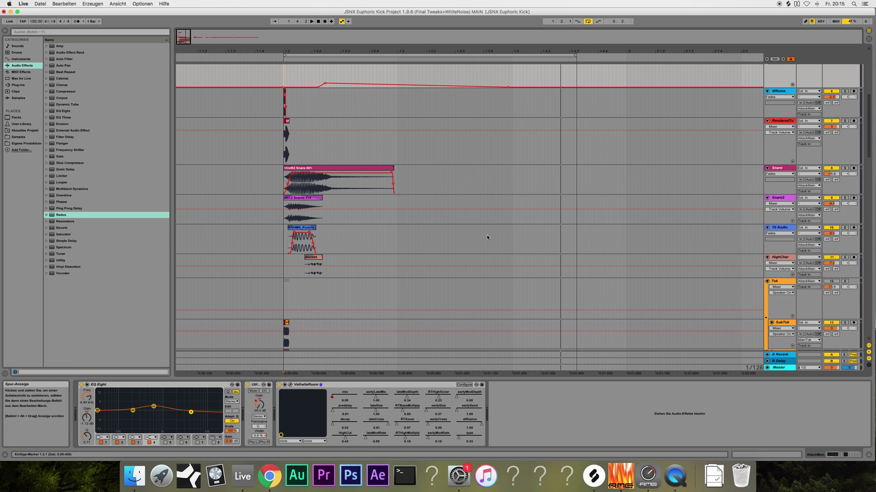
scroll(483, 234, up, 5)
scroll(445, 223, down, 10)
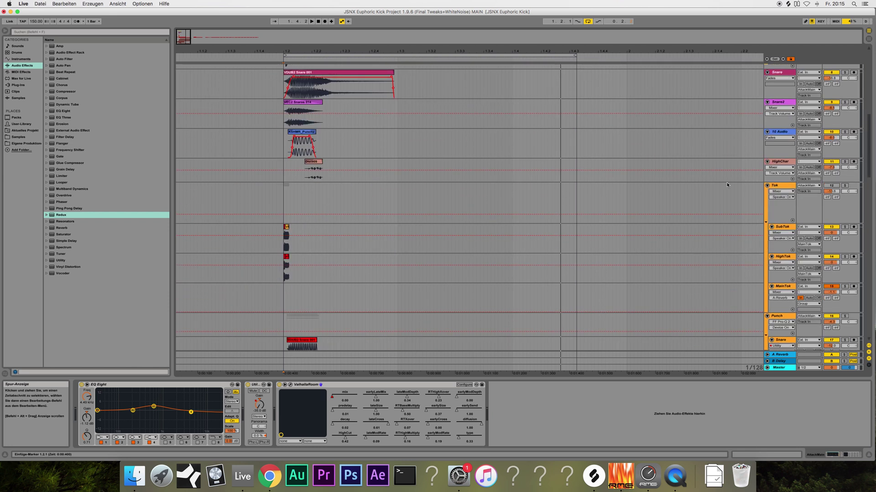
scroll(398, 143, up, 5)
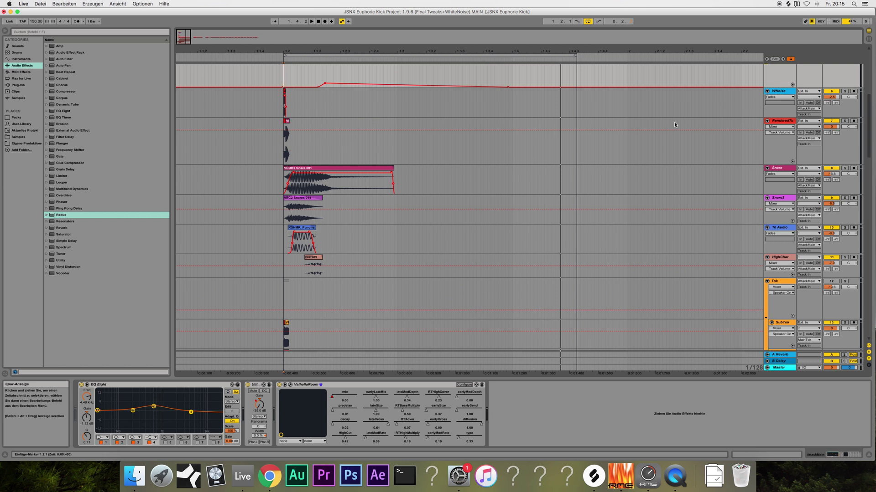
scroll(674, 122, down, 4)
scroll(608, 150, down, 2)
scroll(681, 160, up, 6)
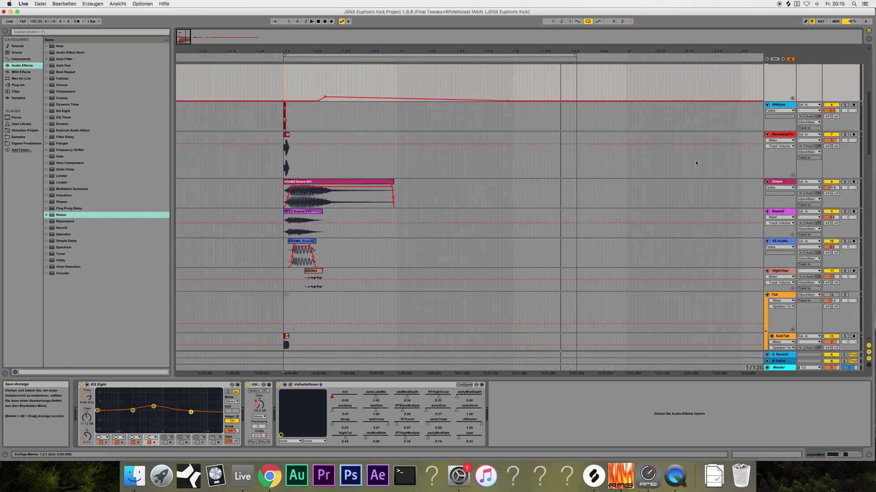
Solo the Snare track and audition it, comparing the sound with its EQ Eight bypassed and active.
click(782, 183)
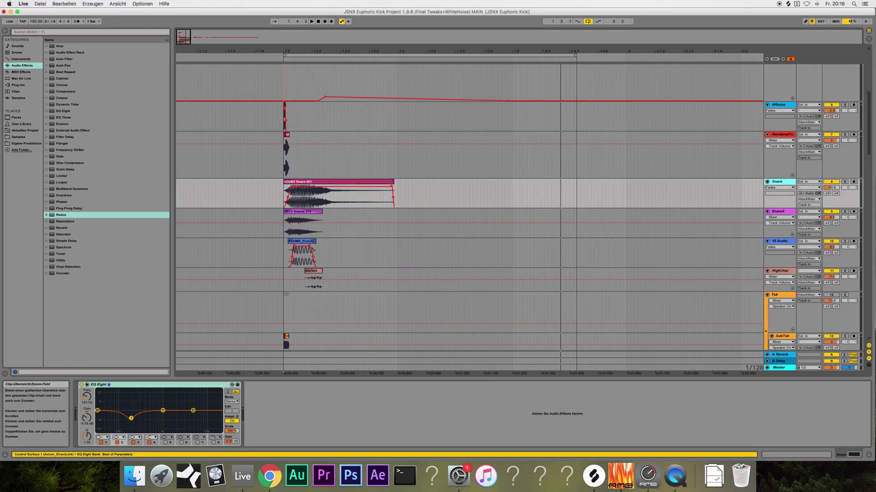
drag(184, 47, 185, 208)
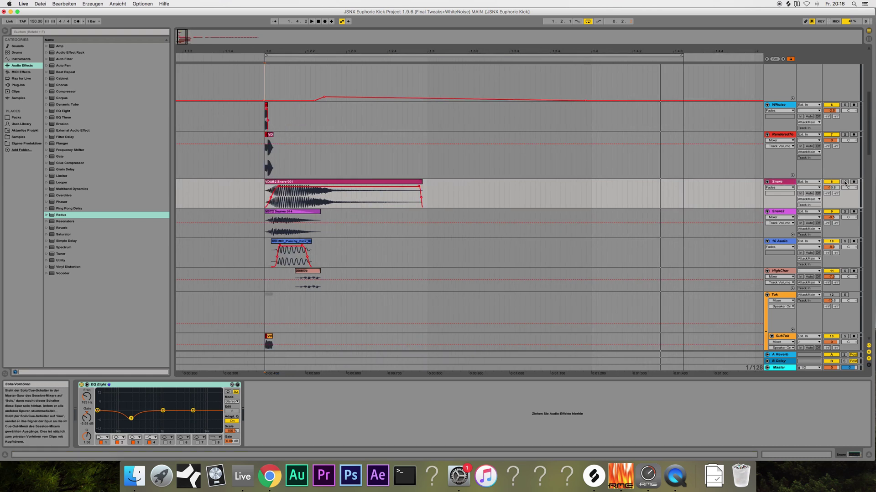
key(space)
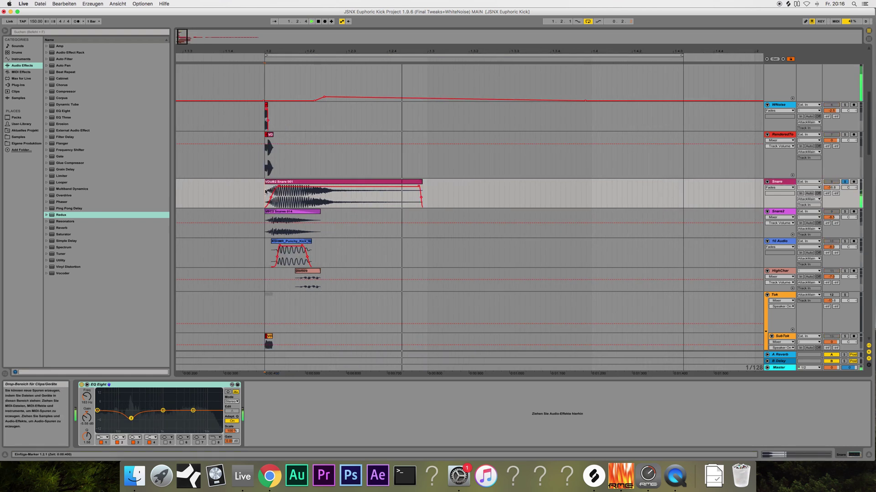
click(81, 387)
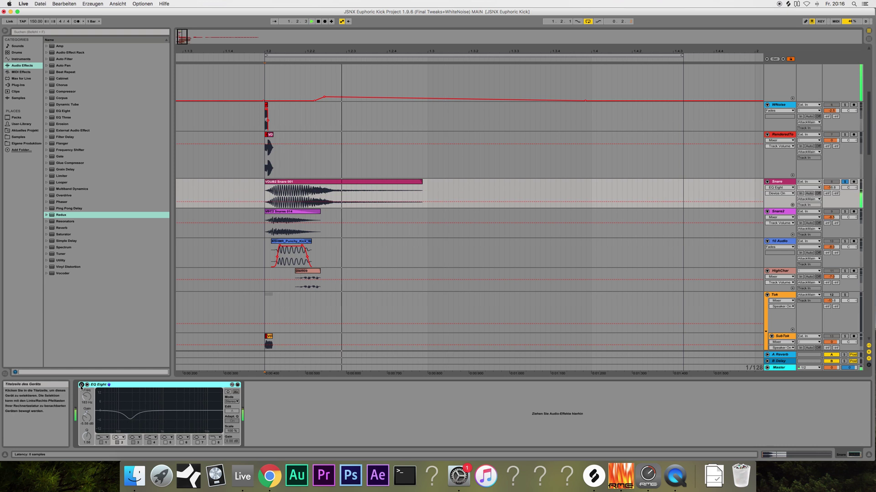
click(81, 386)
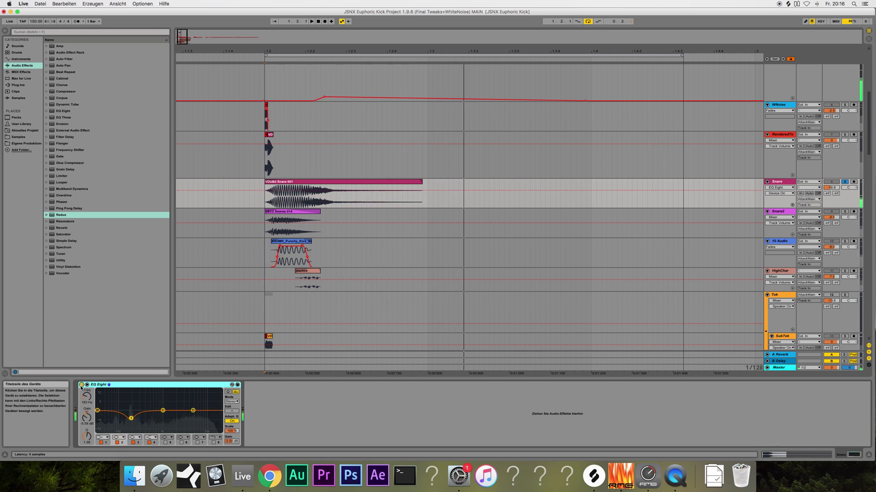
click(82, 385)
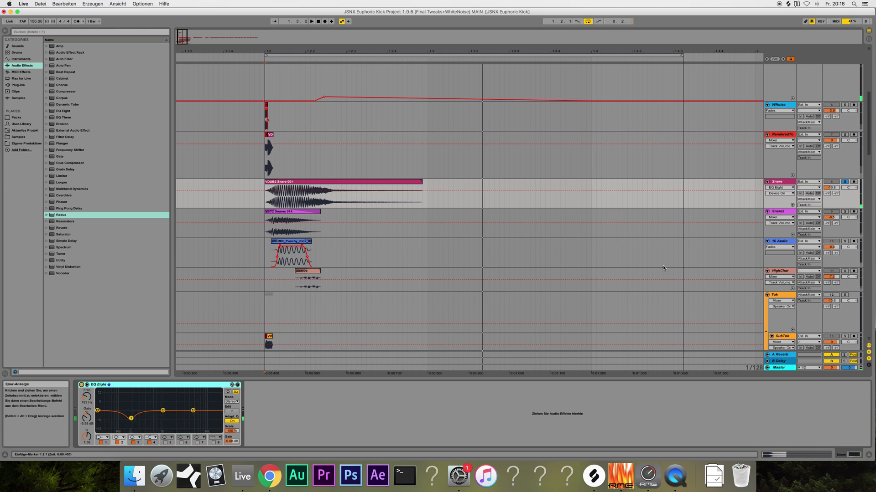
Switch the solo from the Snare track to Snare2 and audition its snare sample.
click(844, 215)
click(844, 212)
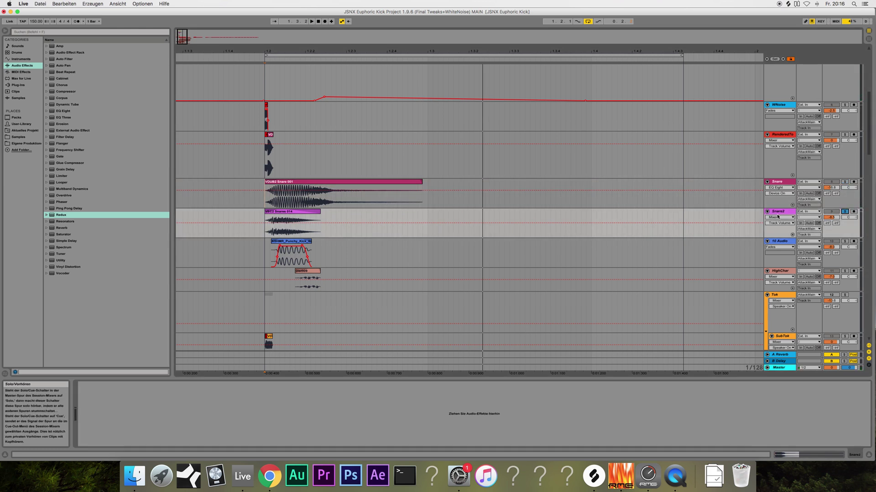
key(space)
key(space)
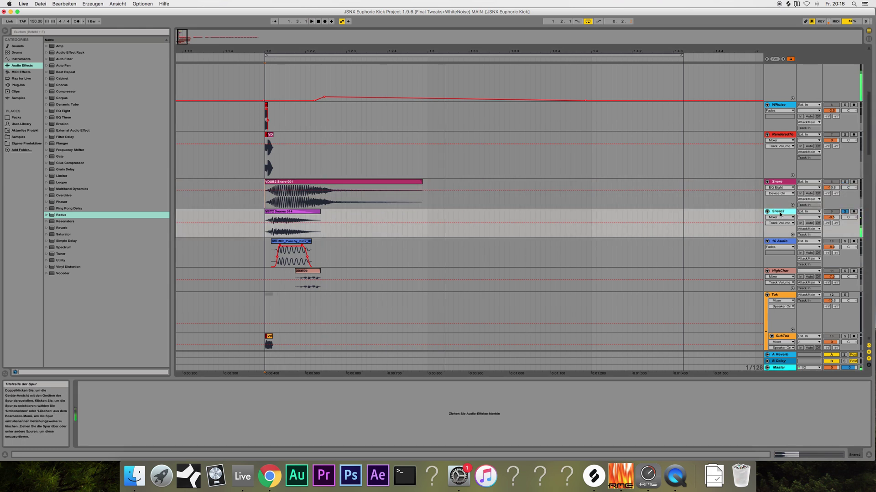
Solo the 10 Audio track and audition its KSHMR punchy kick clip.
click(781, 242)
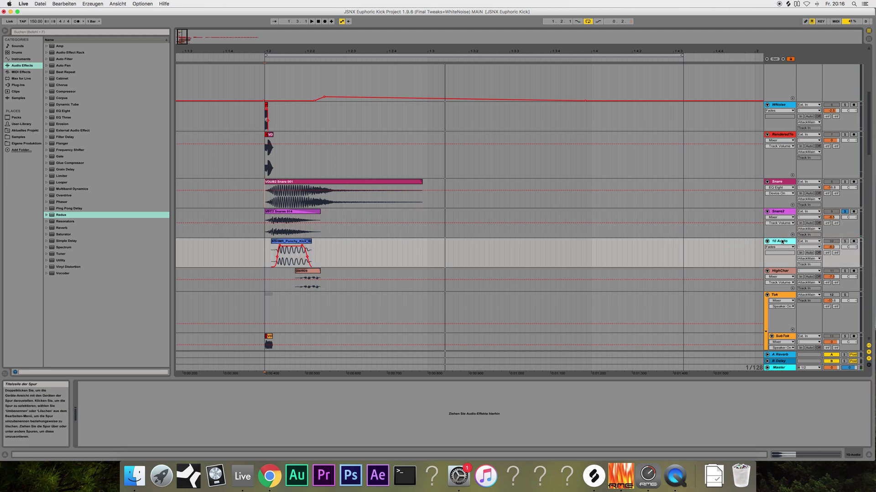
click(845, 242)
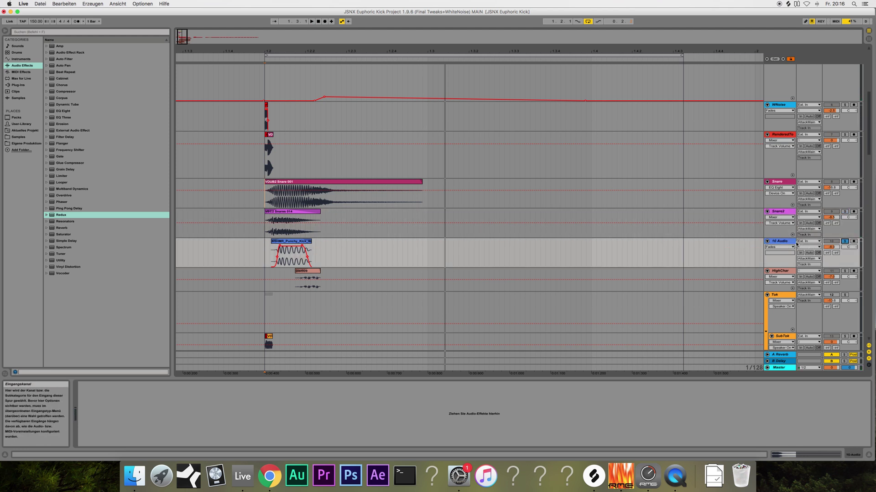
click(302, 240)
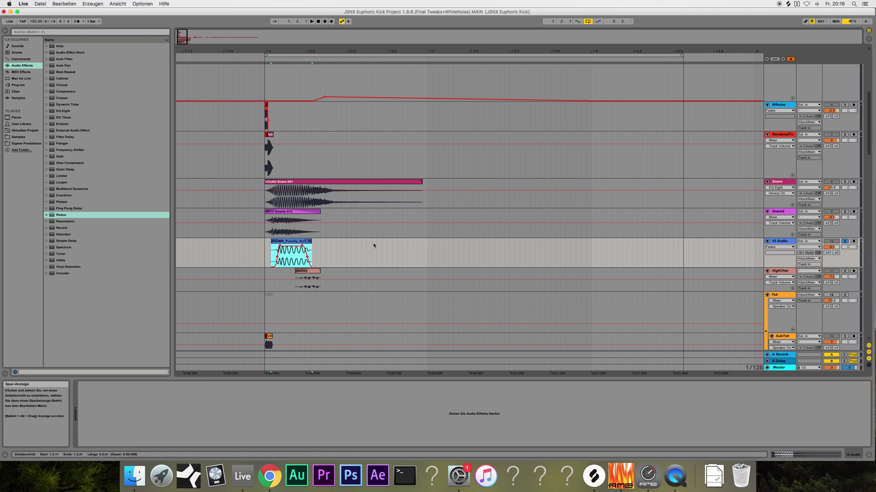
key(space)
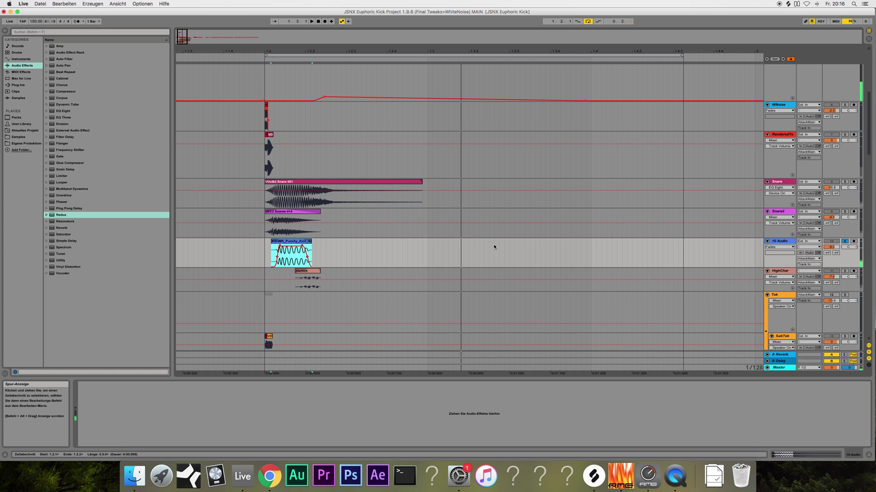
Solo the HighChar track and audition its short clip from the start of the kick.
click(760, 277)
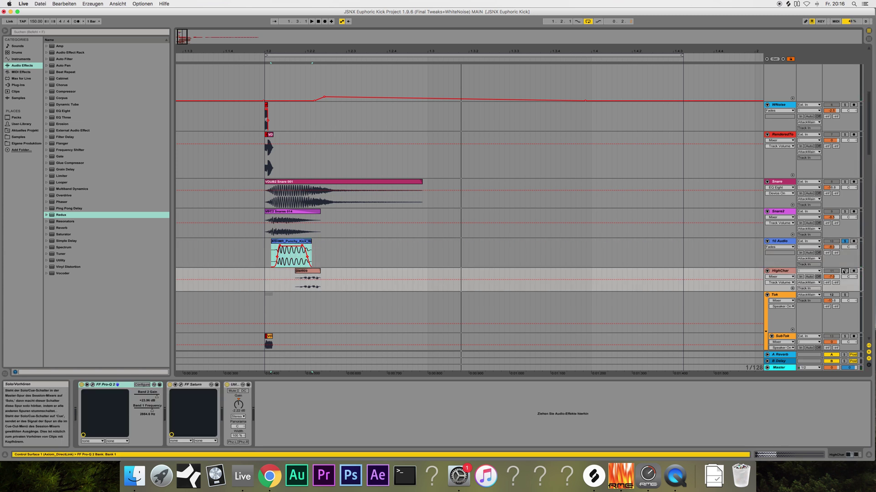
key(space)
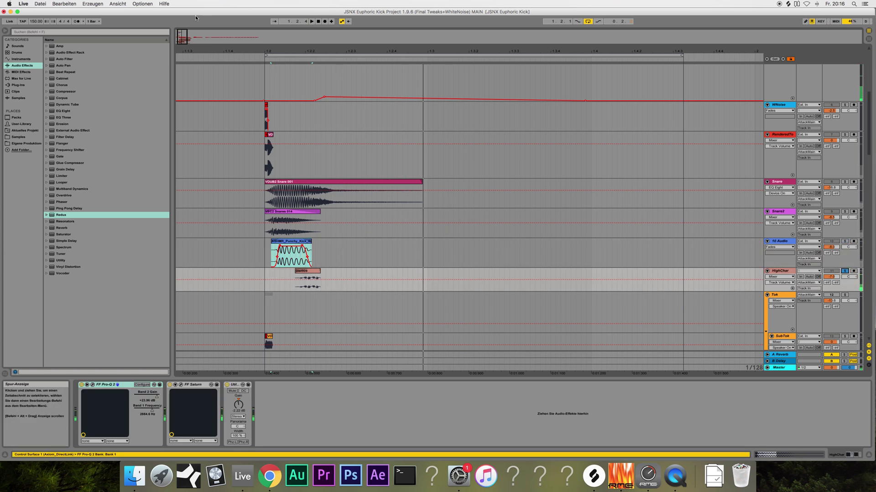
key(plus)
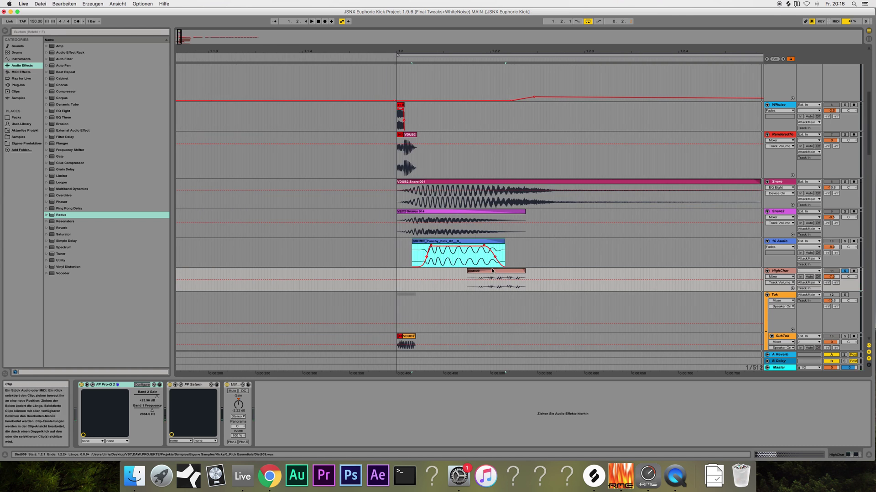
click(499, 276)
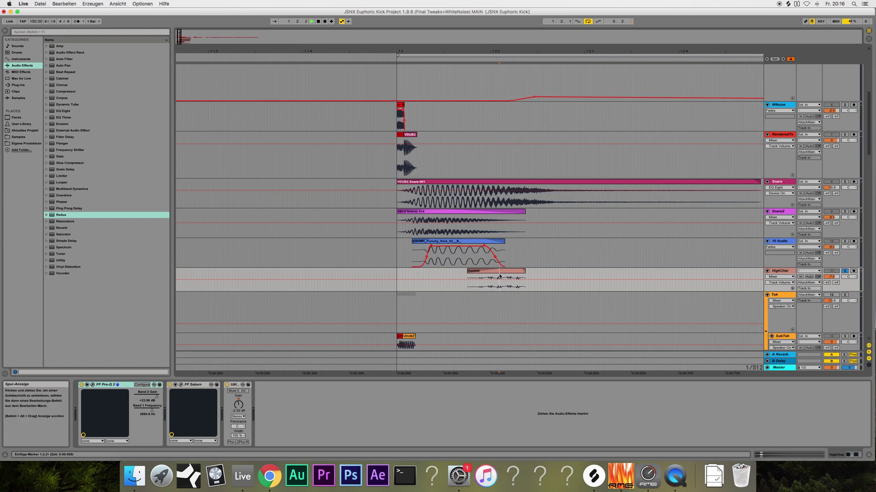
click(397, 275)
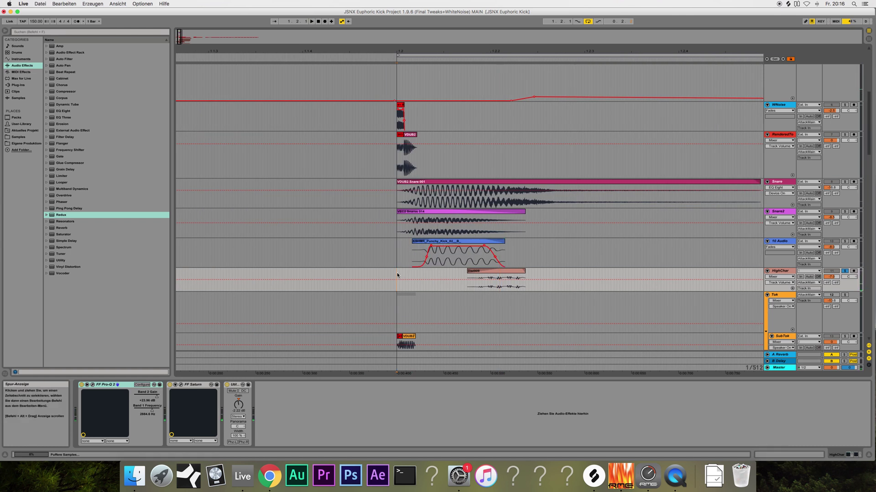
key(space)
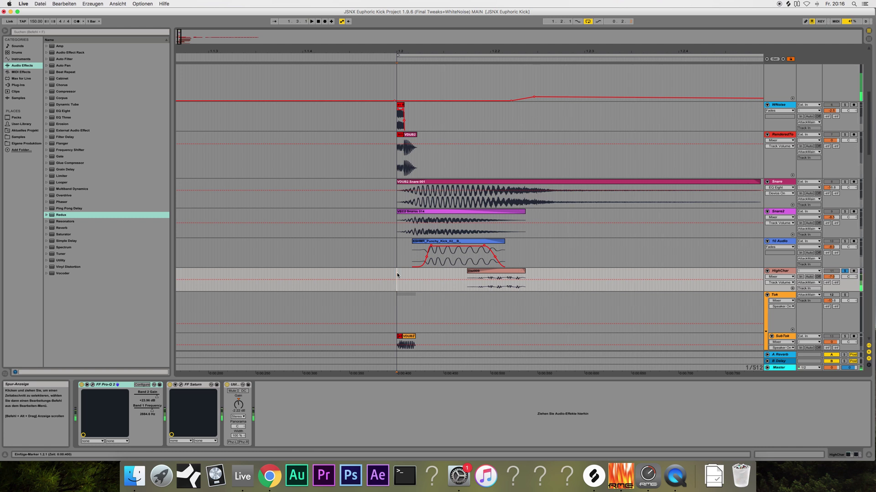
View the curve of HighChar's FF Pro-Q 2, close the plug-in window, and take the track out of solo.
click(91, 386)
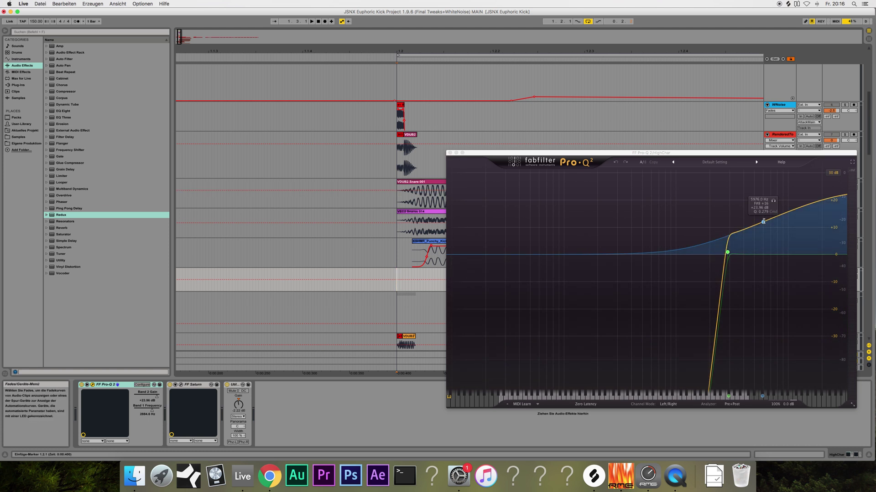
click(449, 152)
key(space)
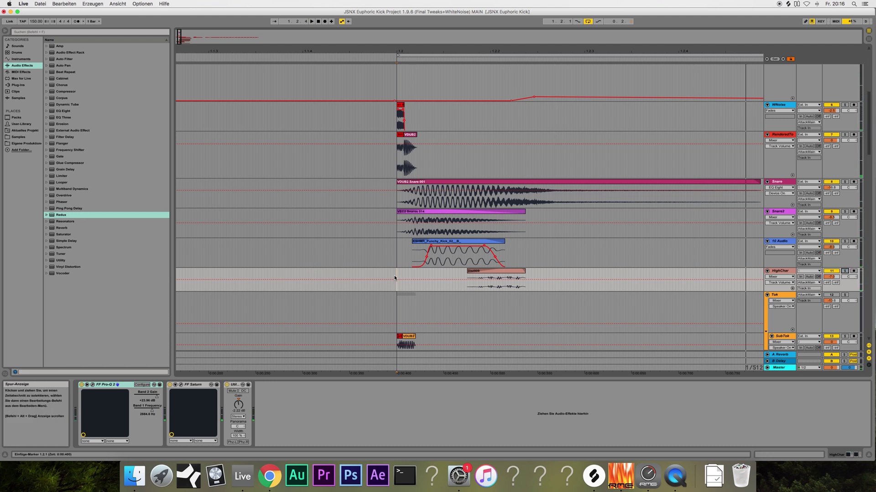
Solo AttackMain and audition it from the start of the kick, looking over its layers down to the Punch group.
scroll(434, 204, up, 6)
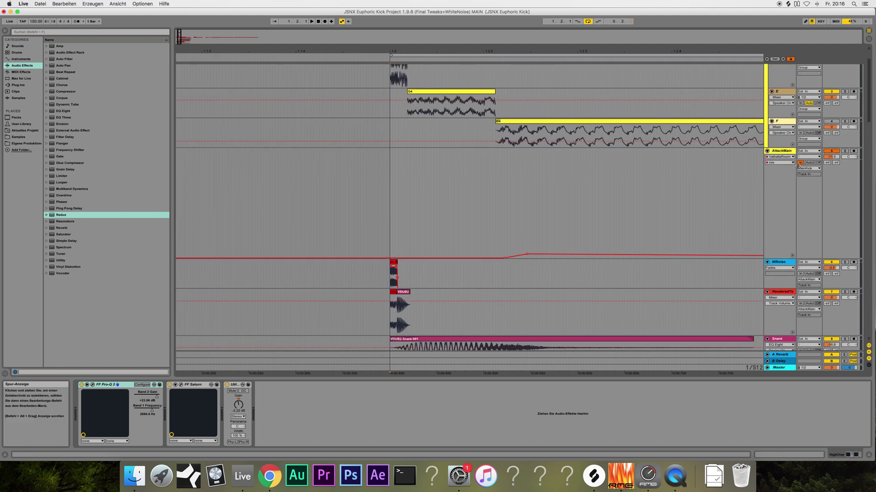
click(843, 151)
click(390, 159)
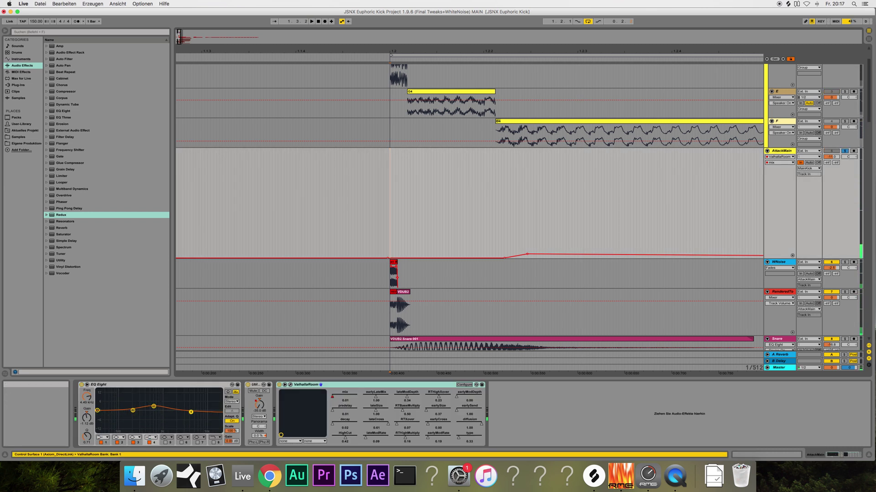
drag(180, 39, 235, 186)
scroll(234, 186, down, 5)
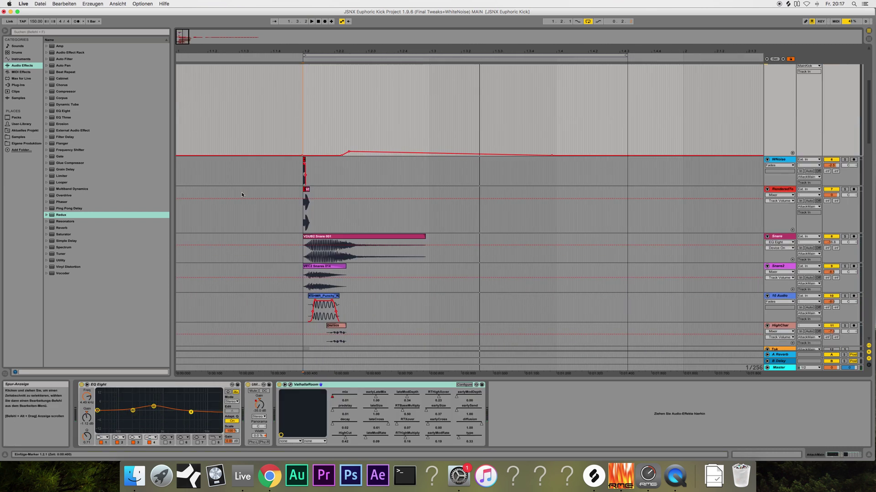
scroll(242, 196, down, 4)
scroll(239, 198, down, 4)
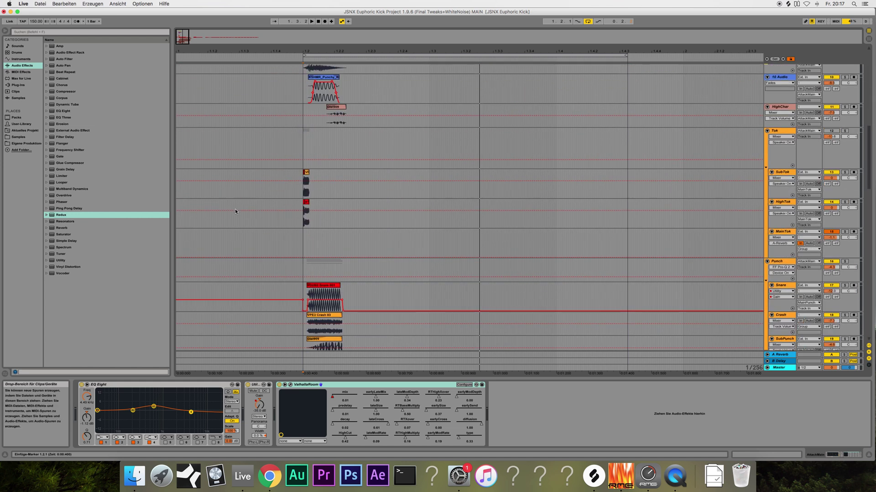
Look over the Punch layers and select the first recorded kick clip on the TEST track.
scroll(234, 209, down, 5)
scroll(236, 211, down, 2)
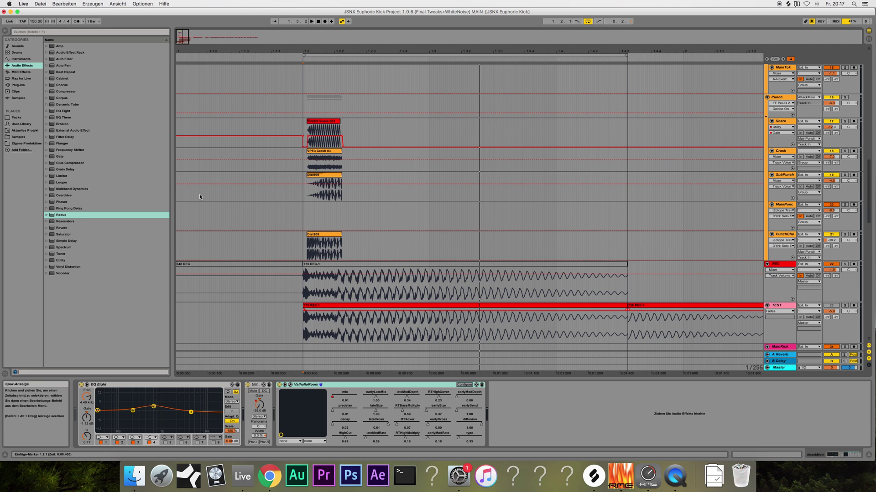
scroll(200, 197, down, 1)
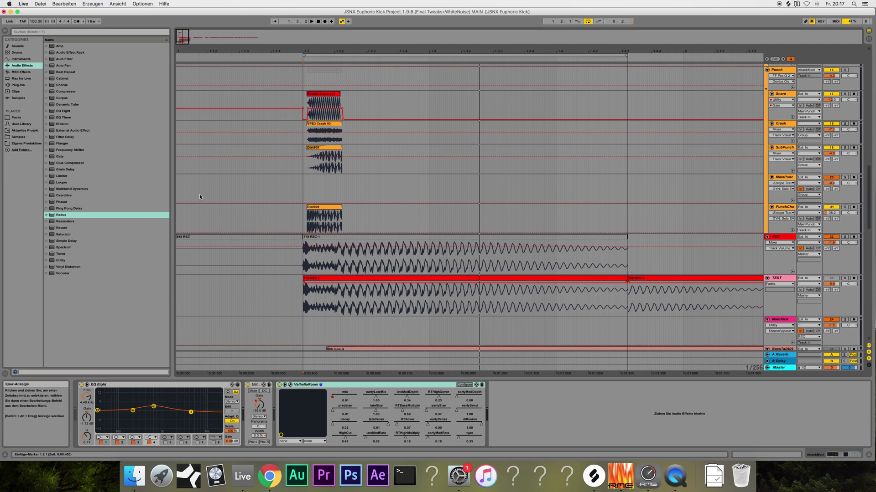
click(336, 290)
scroll(319, 269, down, 2)
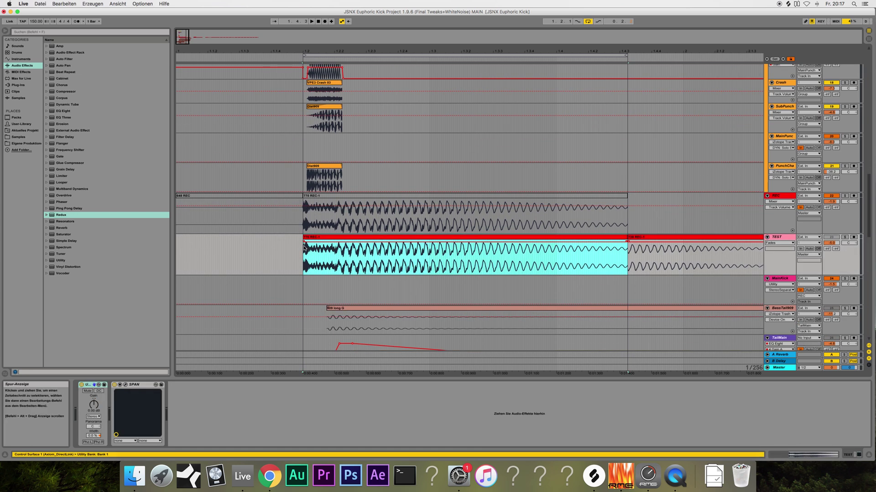
Look over the tail layers from BassTail909 down through the GrainHigh tracks to the HighEndTail group.
scroll(305, 247, up, 8)
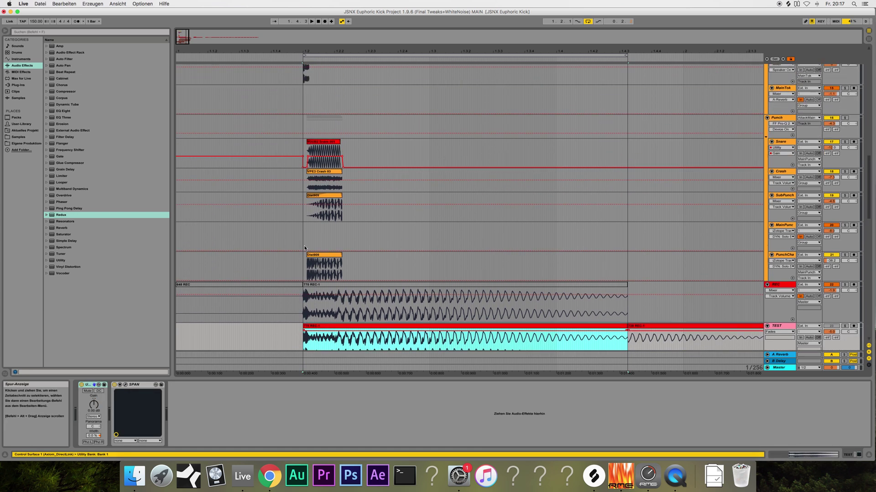
scroll(304, 247, down, 20)
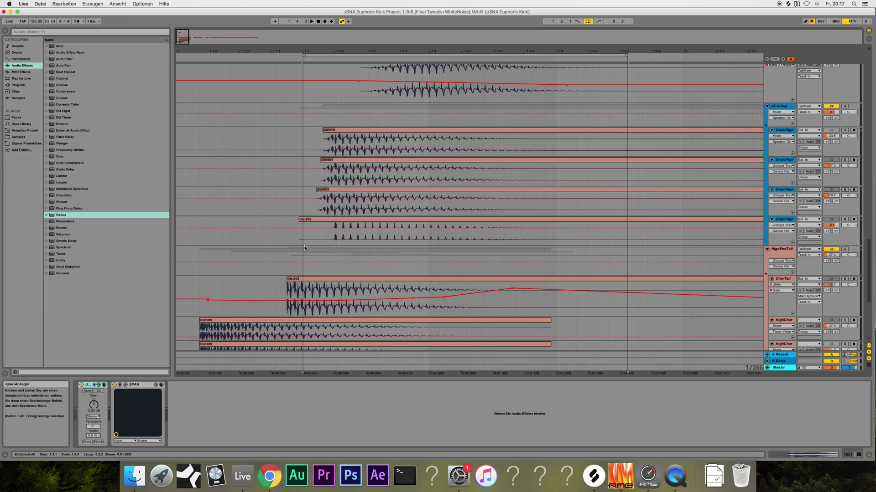
scroll(304, 247, up, 5)
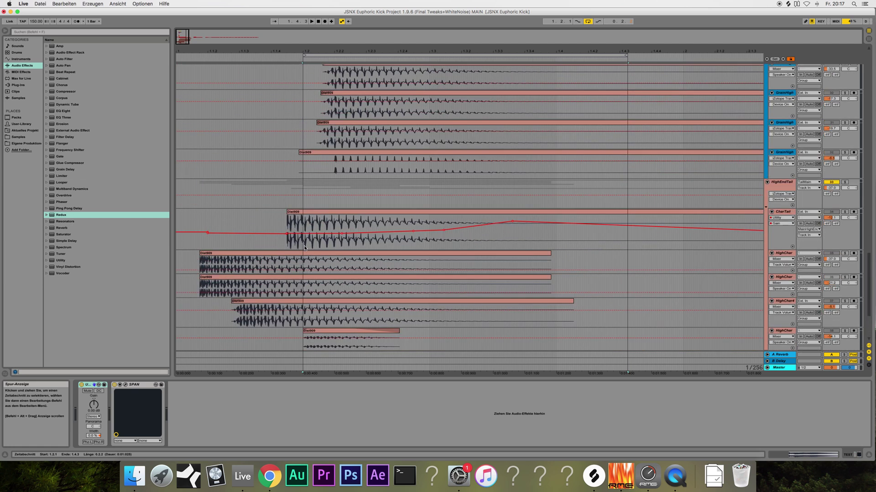
scroll(305, 248, up, 1)
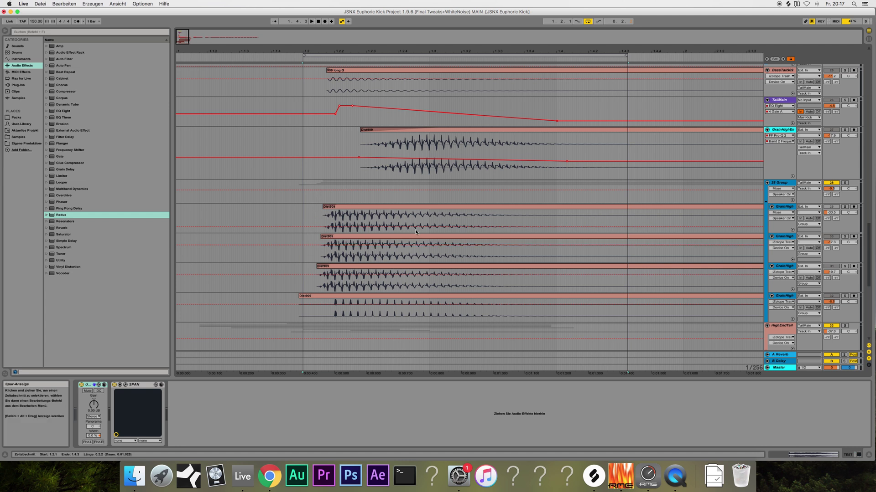
scroll(416, 232, down, 5)
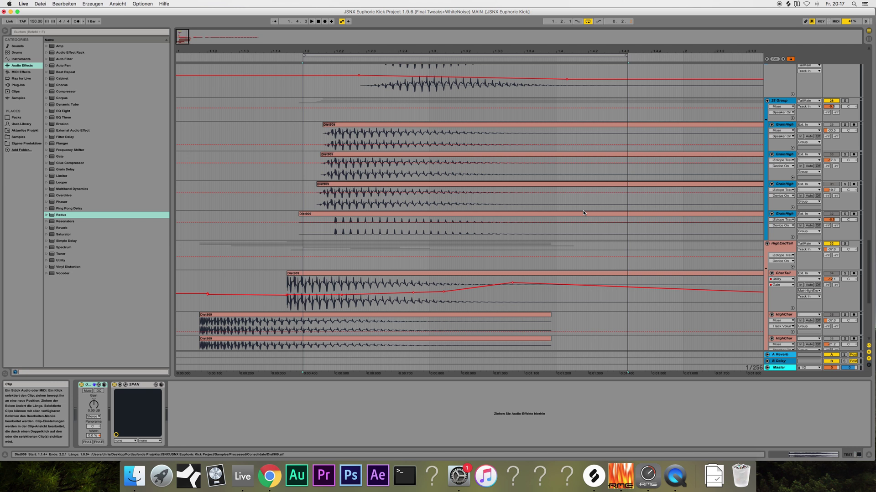
scroll(583, 210, up, 12)
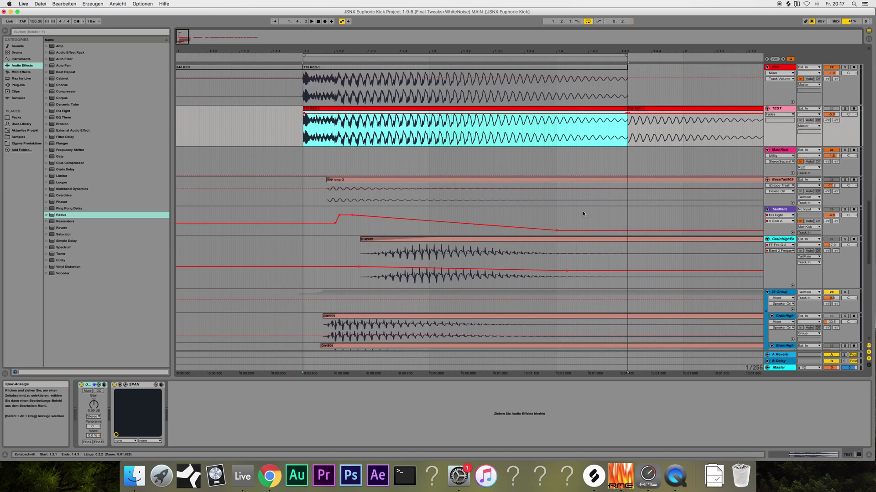
Solo the TEST track and audition its recorded kick from the start of the first clip.
key(s)
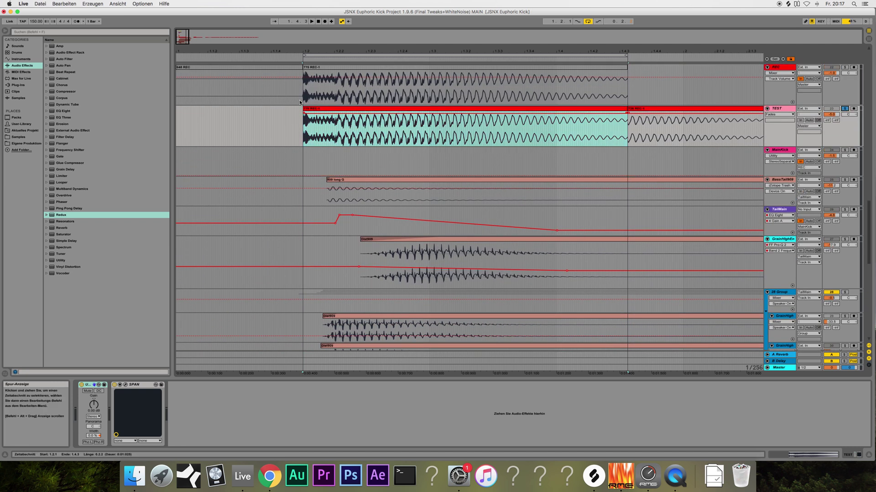
click(303, 132)
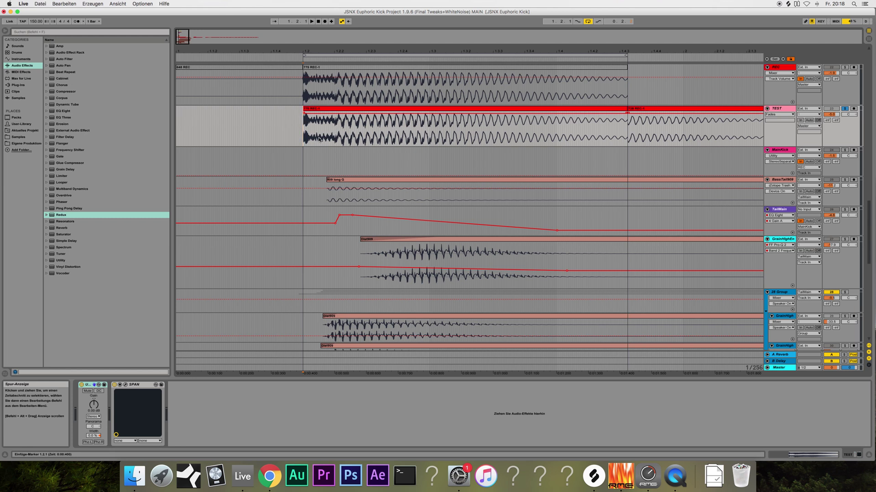
scroll(278, 131, up, 2)
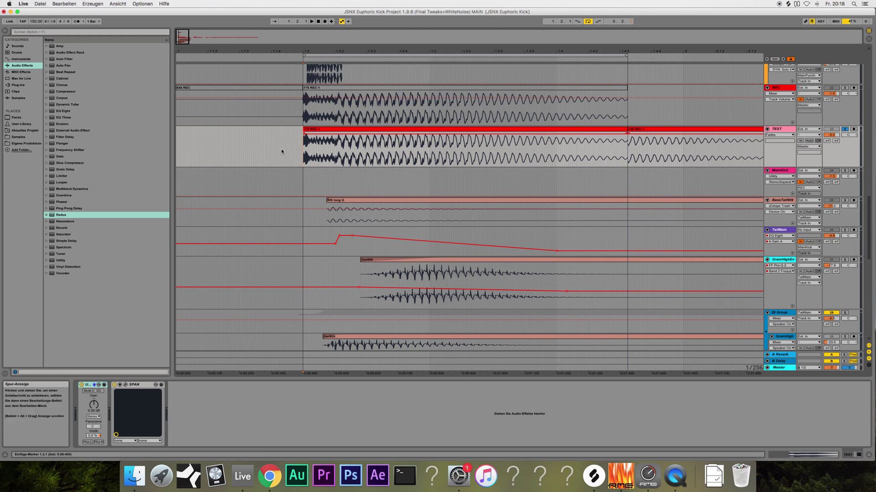
Show the HighEndTail group's effect chain, solo the group and audition it from the start of the kick.
scroll(281, 149, down, 6)
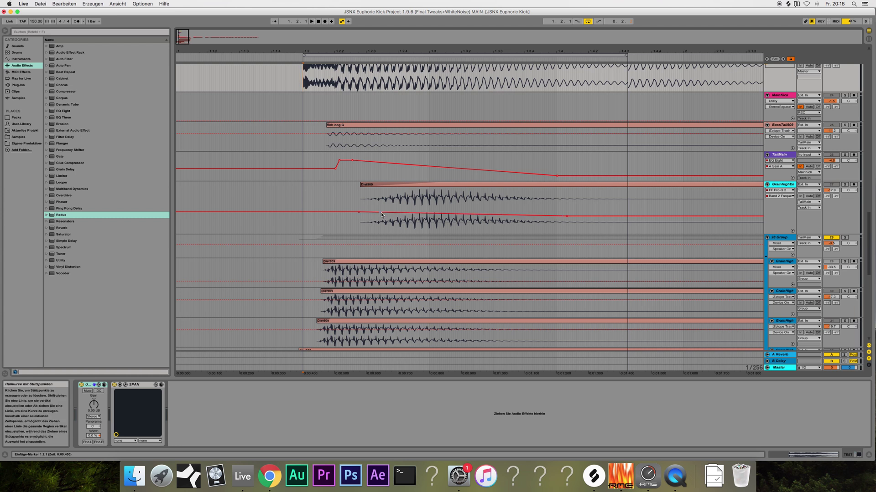
scroll(766, 197, down, 3)
scroll(569, 191, down, 10)
click(569, 192)
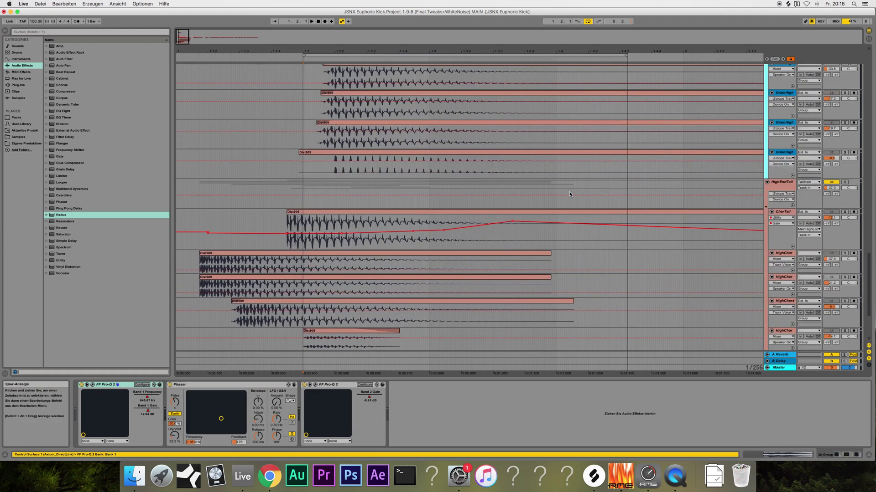
click(754, 190)
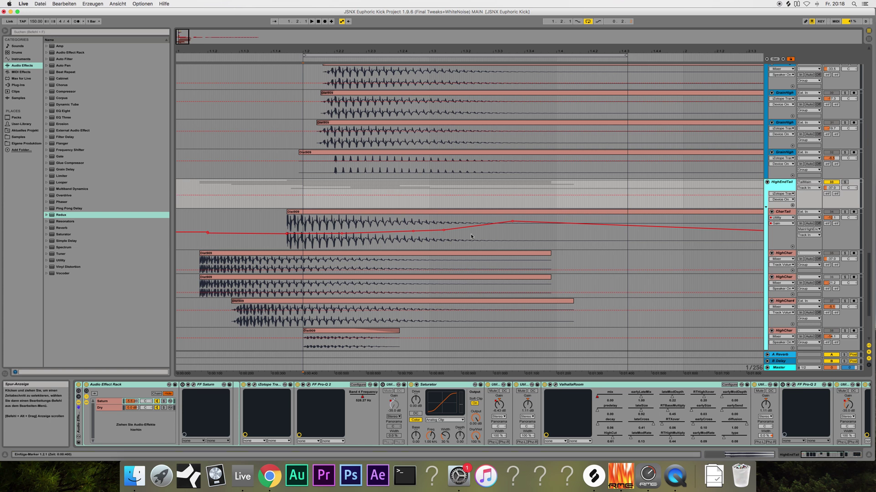
click(843, 183)
key(space)
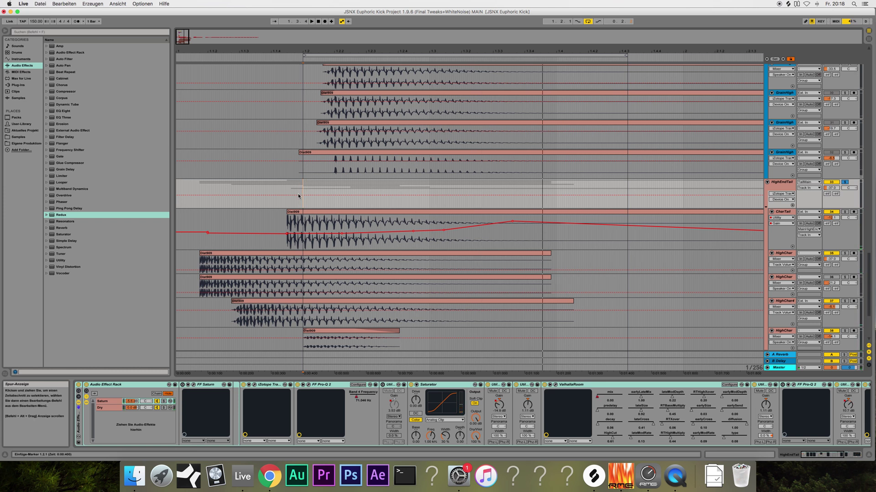
Look over the tail layers, solo the CharTail track instead of its group and audition it.
scroll(299, 196, down, 2)
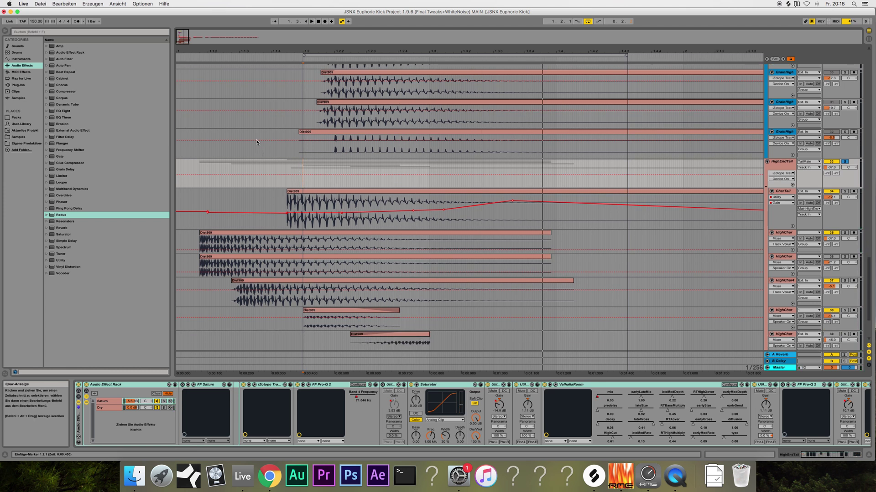
scroll(212, 132, up, 10)
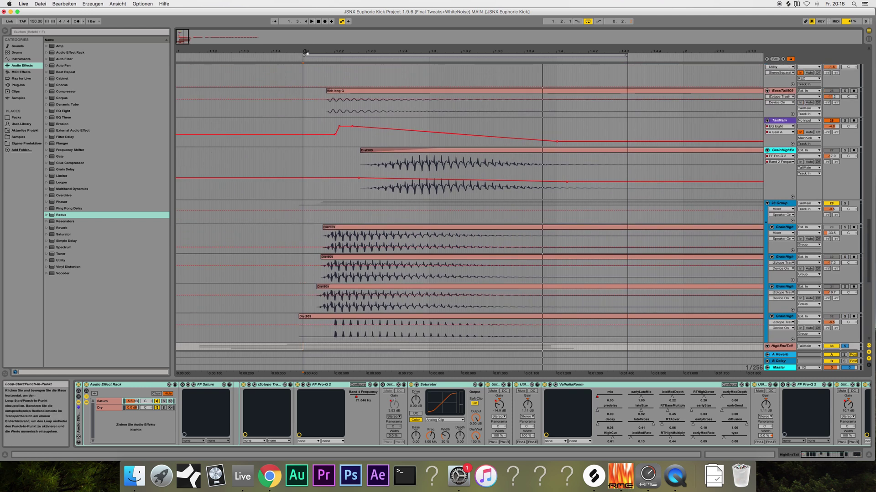
scroll(315, 158, down, 9)
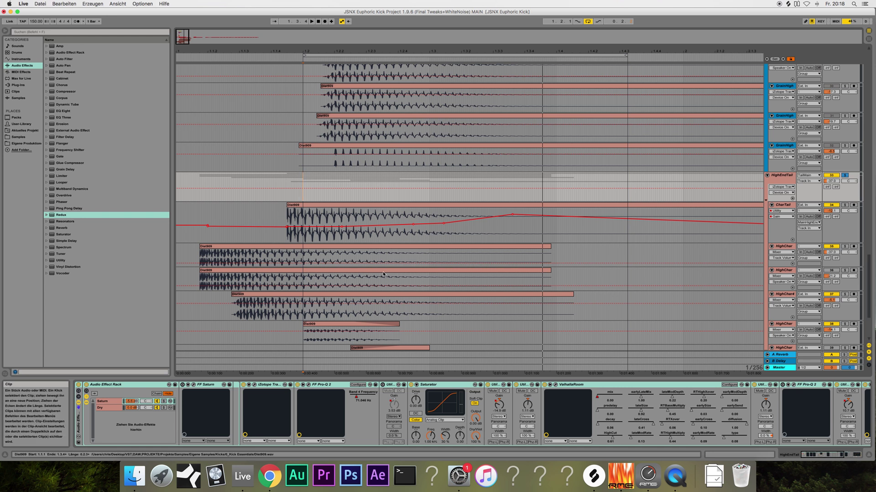
scroll(382, 271, down, 2)
click(786, 180)
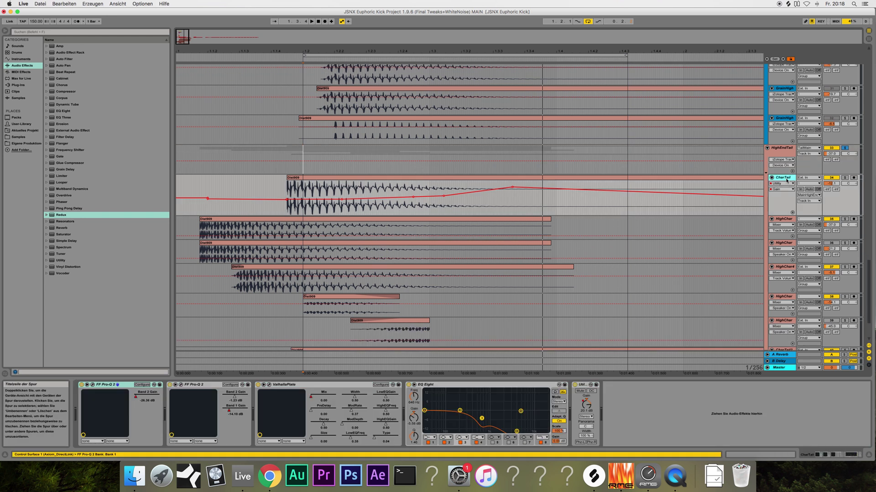
click(782, 148)
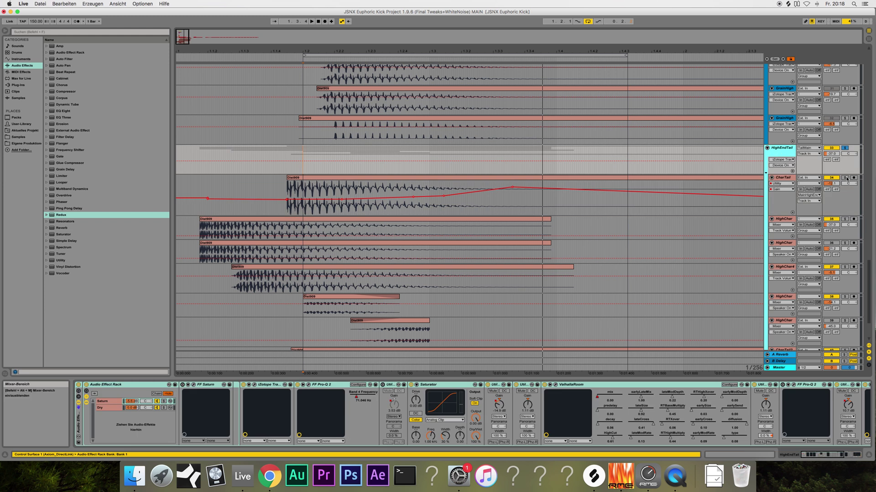
click(845, 178)
key(space)
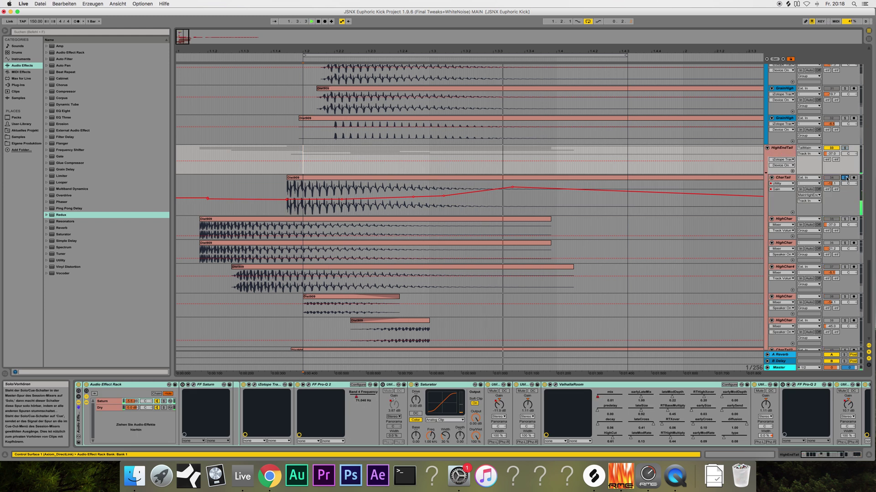
Show CharTail's effect chain and view the curves of its two FF Pro-Q 2 plug-ins, closing each window.
click(784, 178)
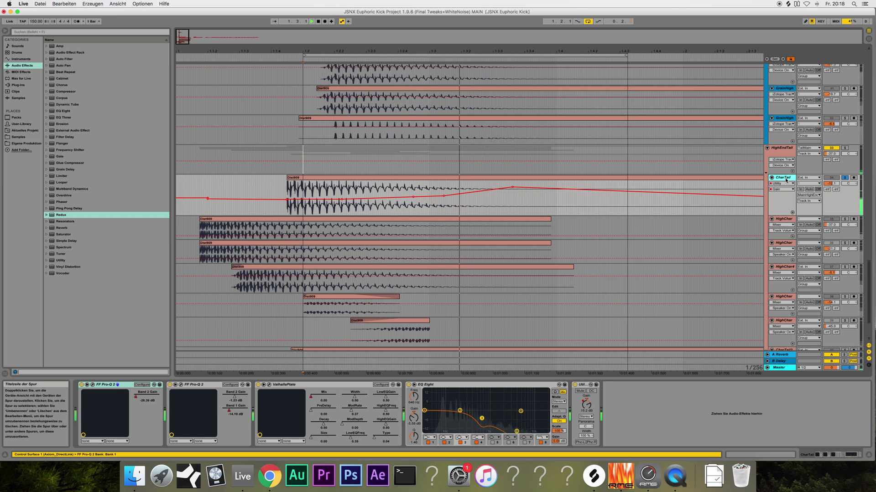
click(92, 385)
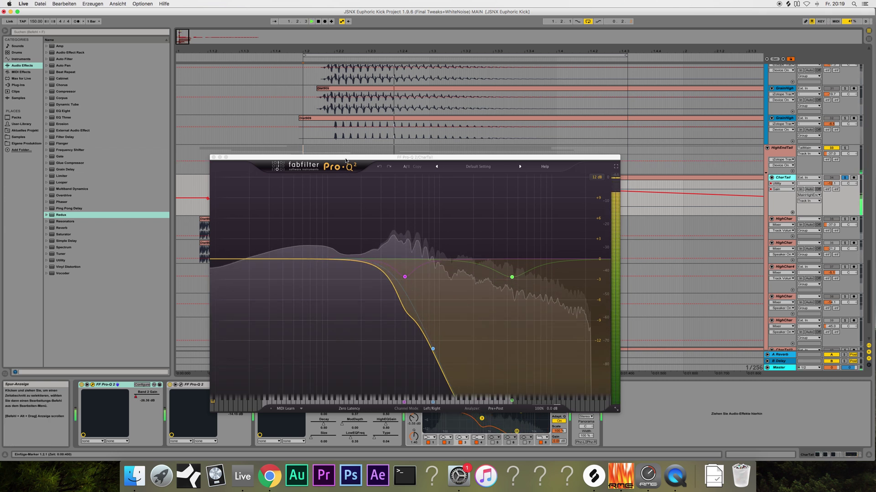
drag(346, 160, 389, 140)
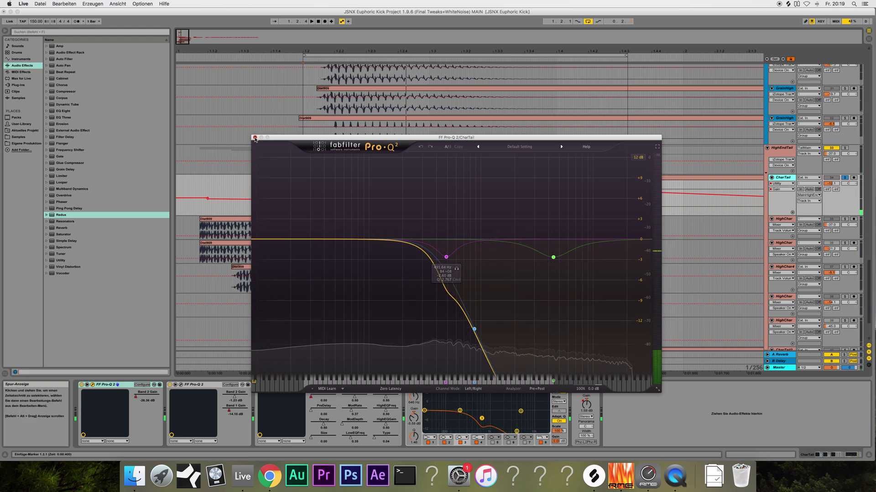
click(181, 385)
click(181, 386)
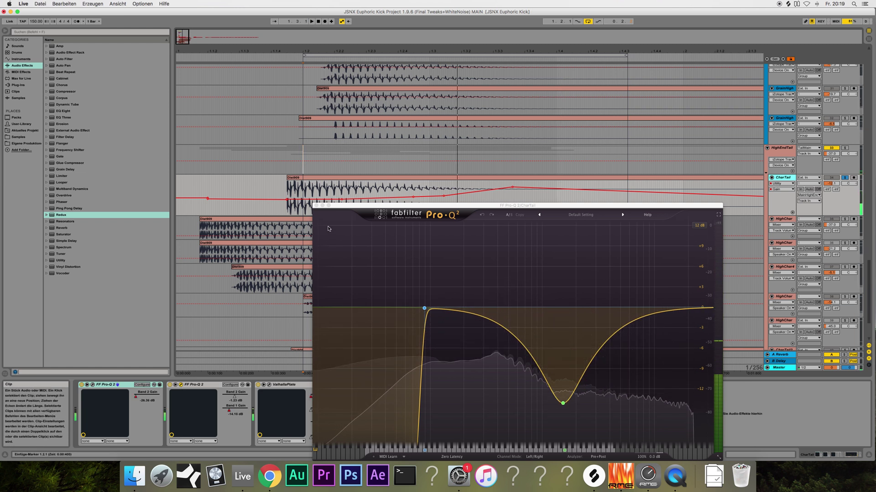
click(316, 206)
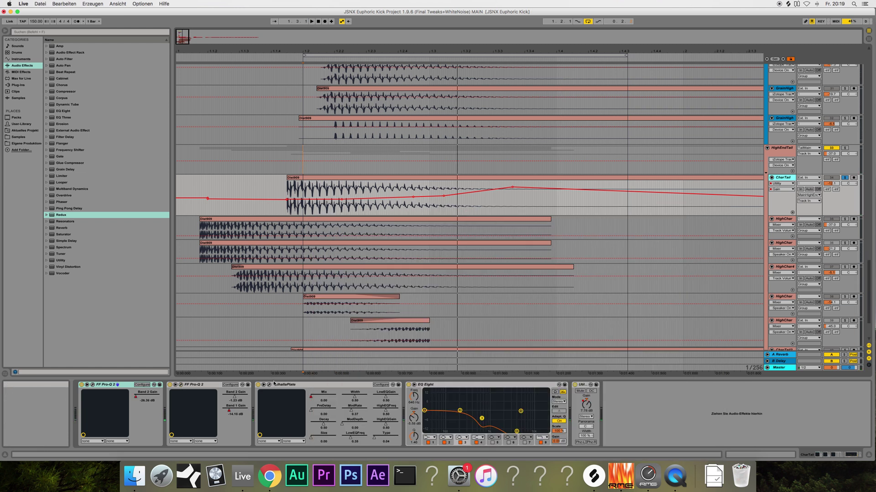
Open CharTail's ValhallaPlate, compare the playing tail with the reverb switched off and on, and close its window.
click(270, 387)
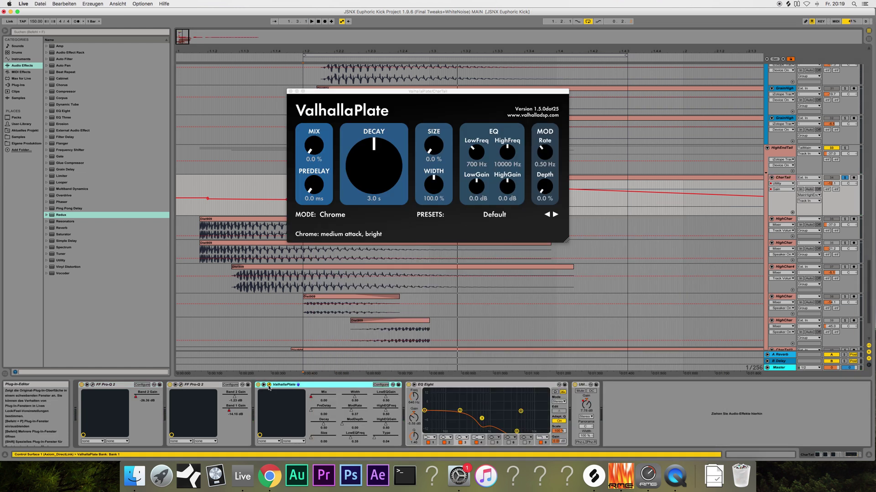
key(space)
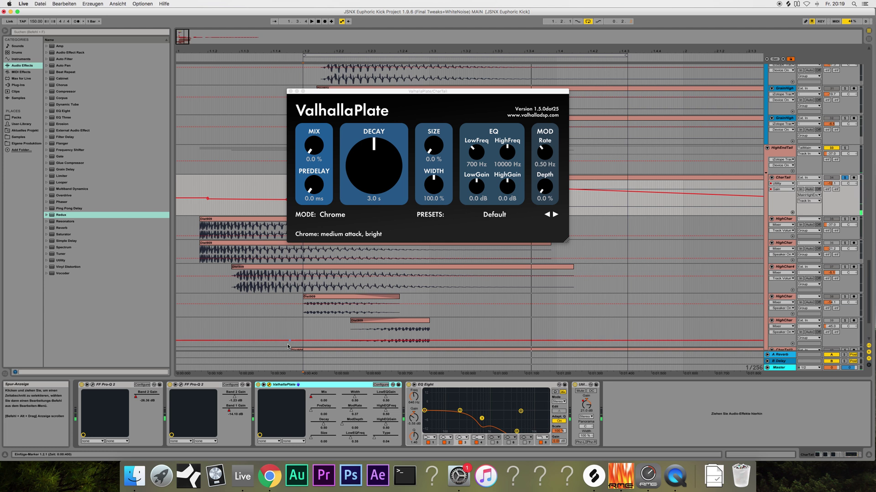
click(258, 385)
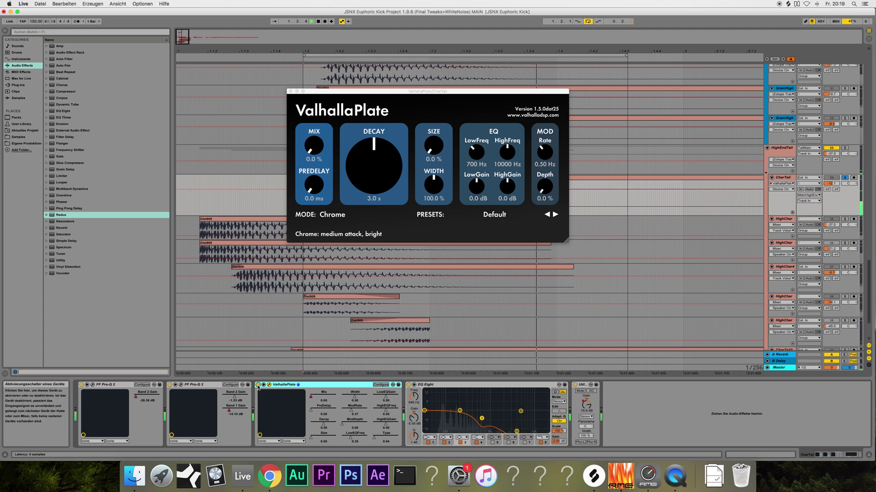
click(258, 386)
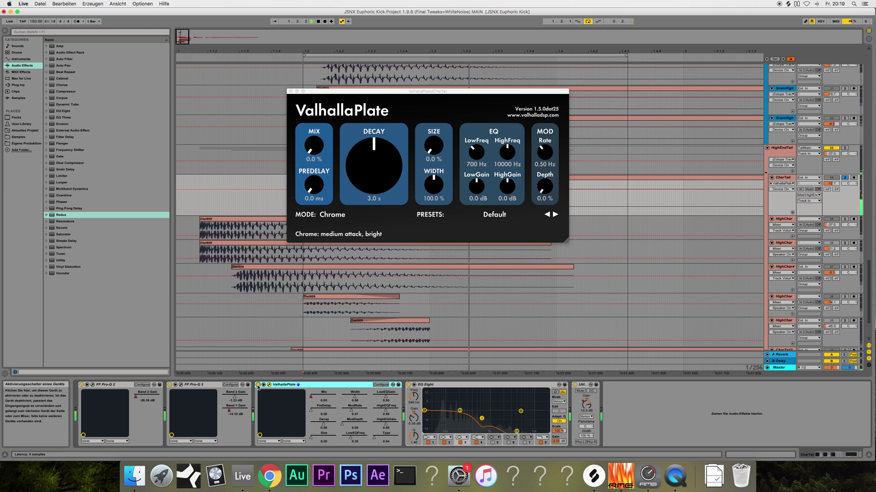
click(291, 92)
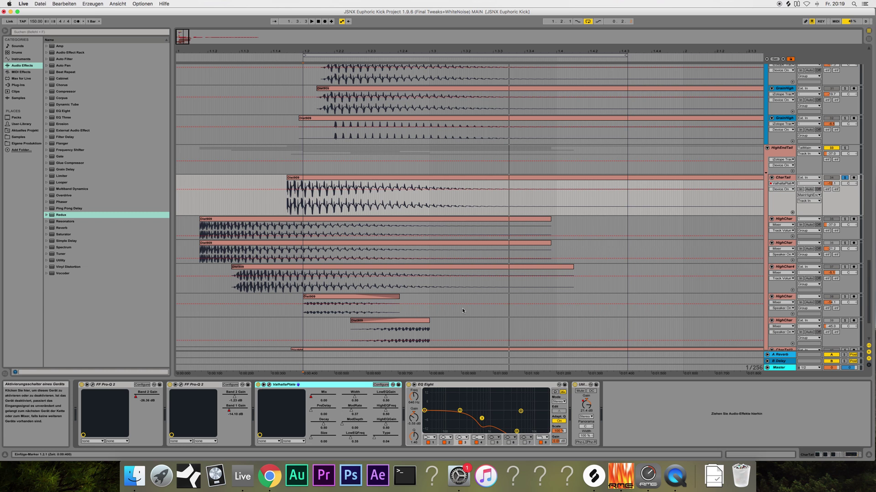
Audition CharTail while viewing its EQ Eight curve, and display the Utility gain automation on the track.
scroll(416, 316, up, 1)
scroll(446, 357, down, 4)
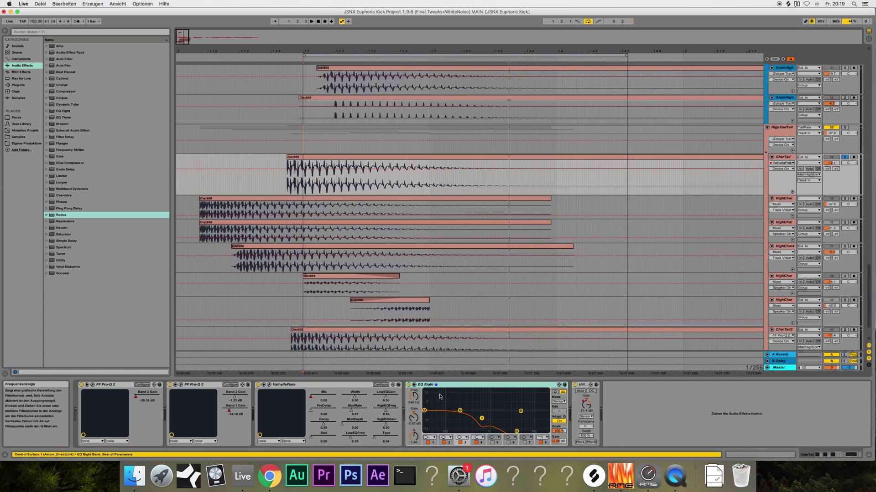
key(space)
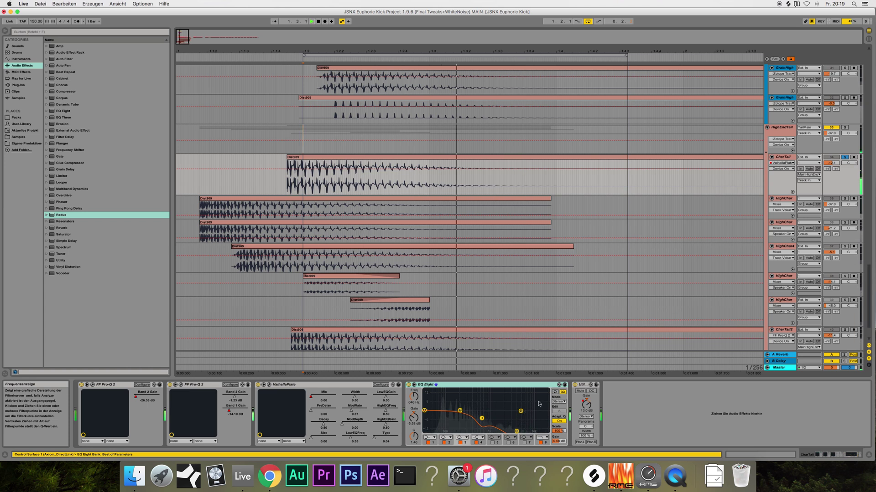
key(space)
click(586, 405)
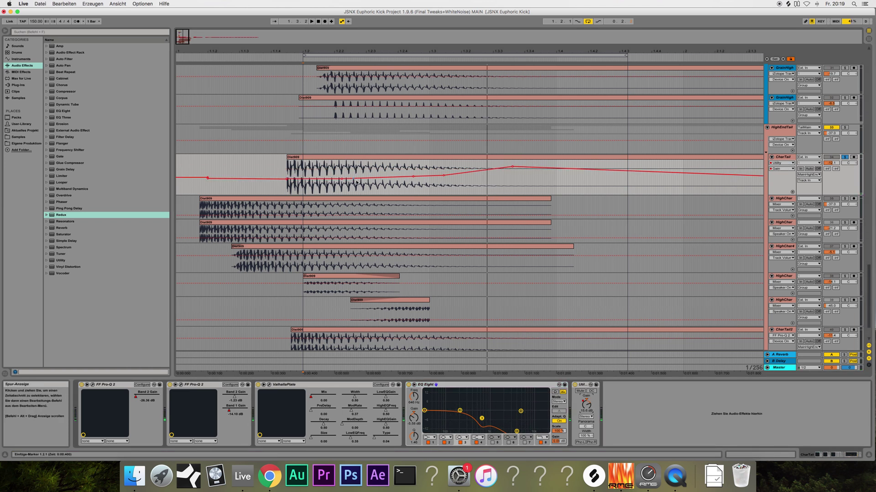
Solo the first HighChar track instead of CharTail, audition it and show its effect chain.
key(space)
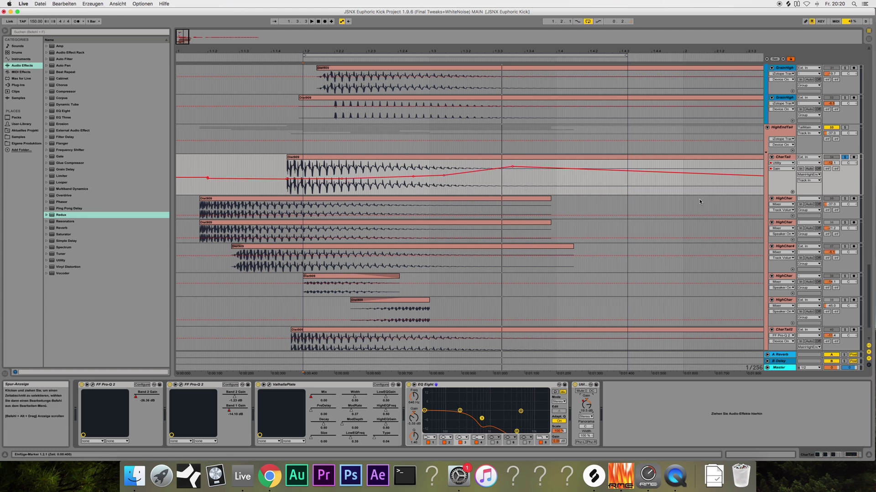
click(781, 157)
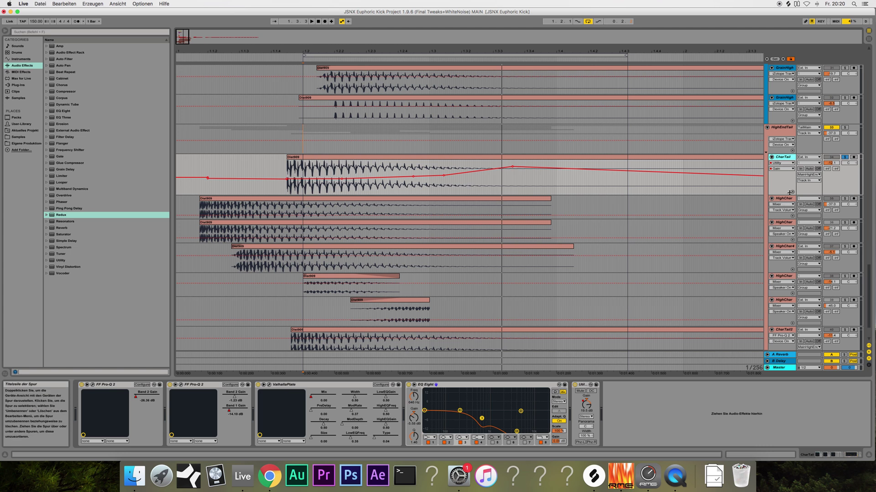
click(845, 199)
key(space)
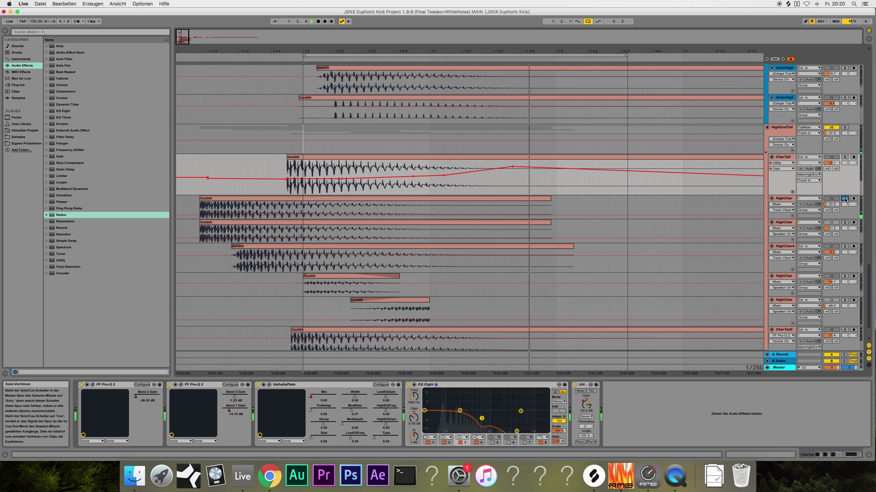
click(785, 199)
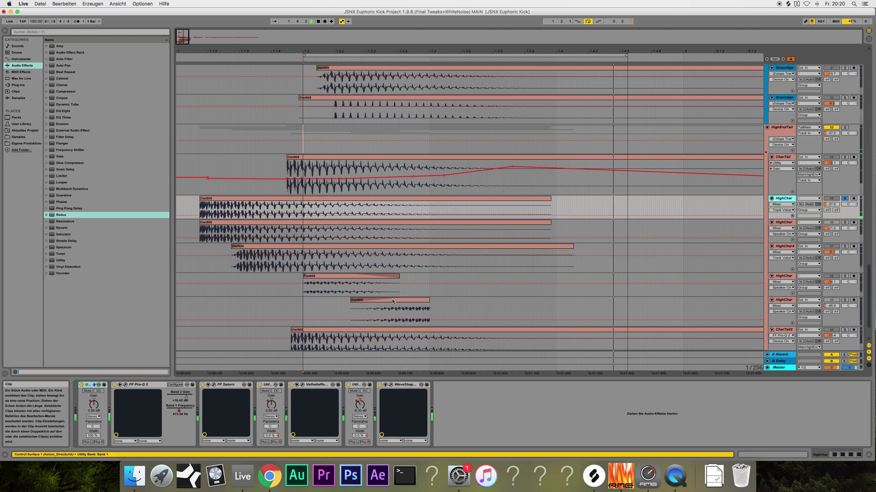
View the FF Pro-Q 2 curve and the FF Saturn settings on the soloed HighChar track, closing each plug-in window.
click(126, 387)
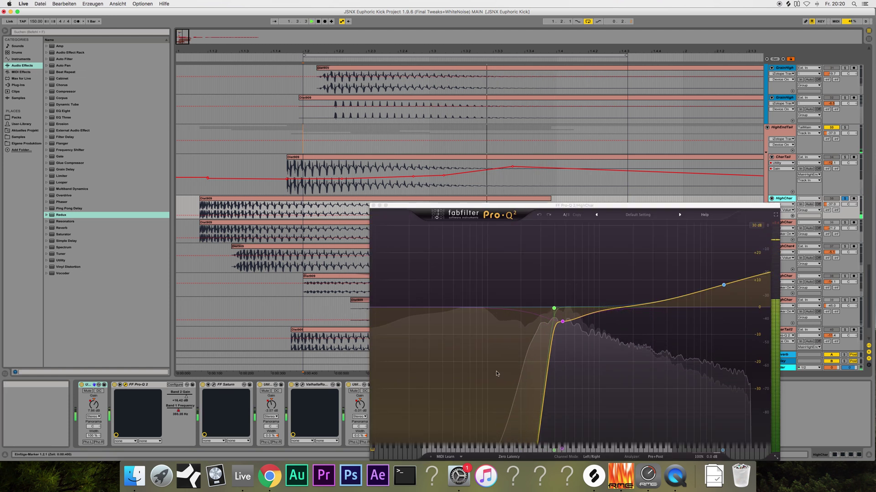
key(space)
click(373, 206)
click(213, 387)
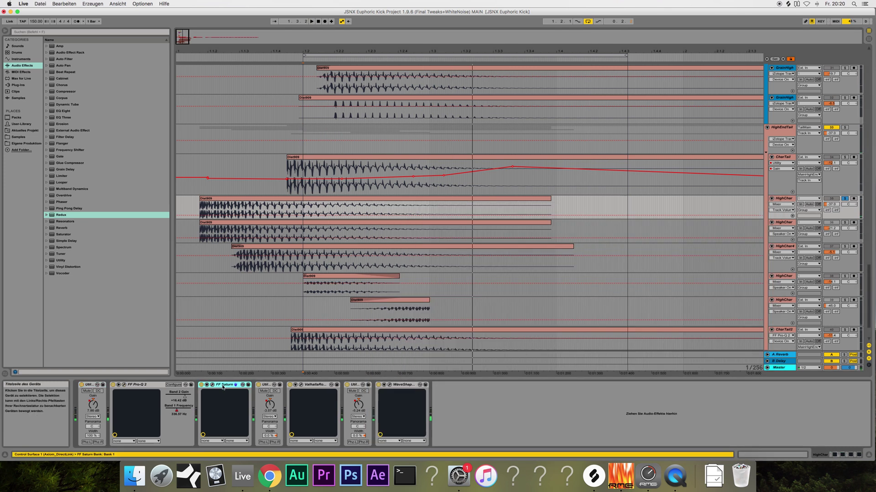
click(213, 387)
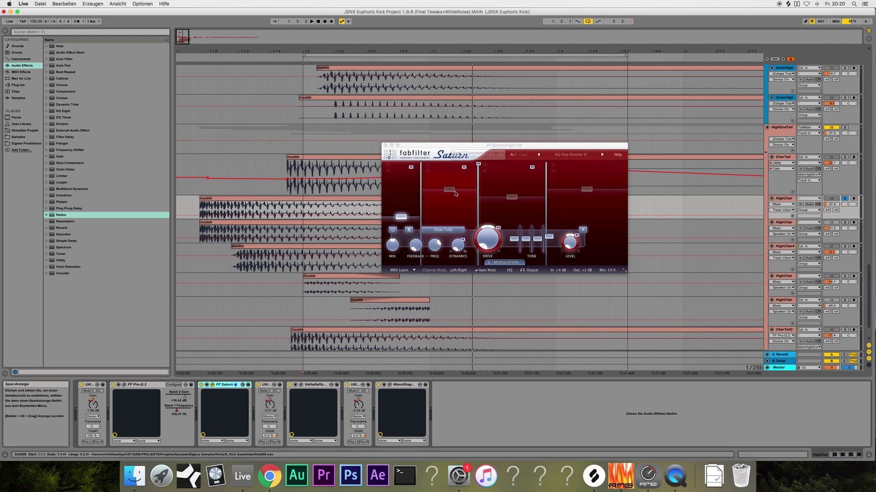
click(385, 146)
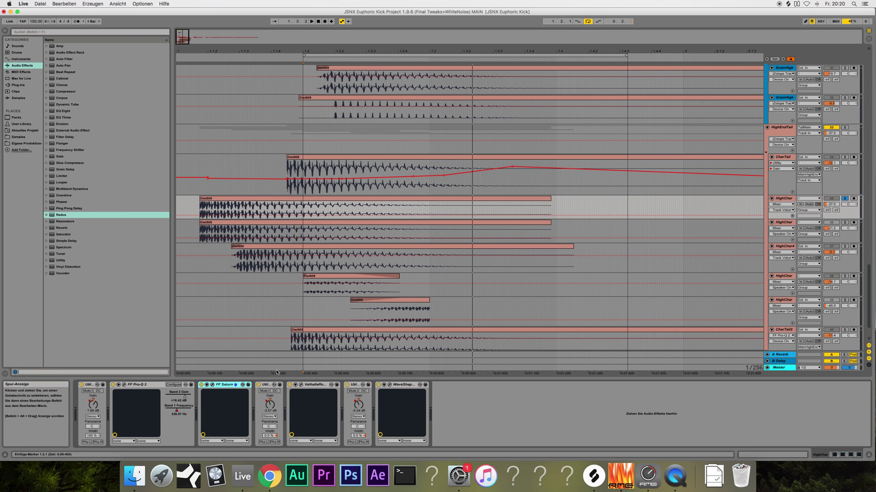
Display the gain automation of the Utility after FF Saturn, and view HighChar's ValhallaRoom settings before closing their window.
click(271, 410)
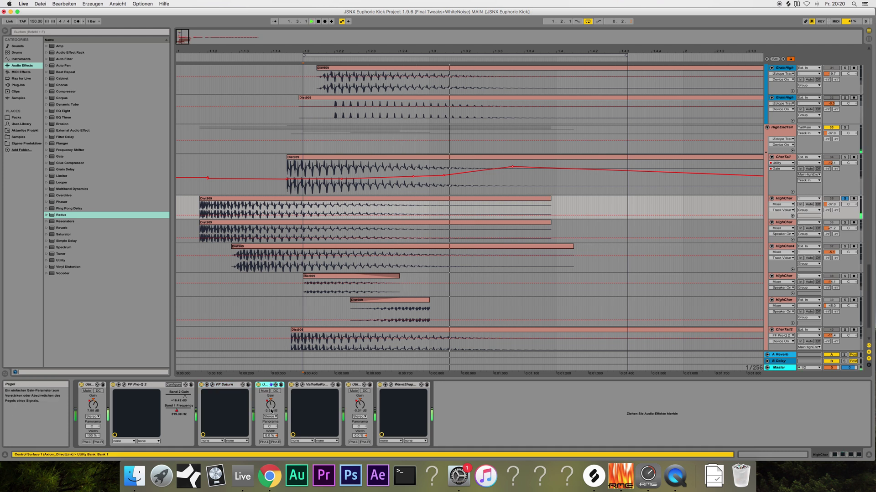
click(271, 411)
key(Delete)
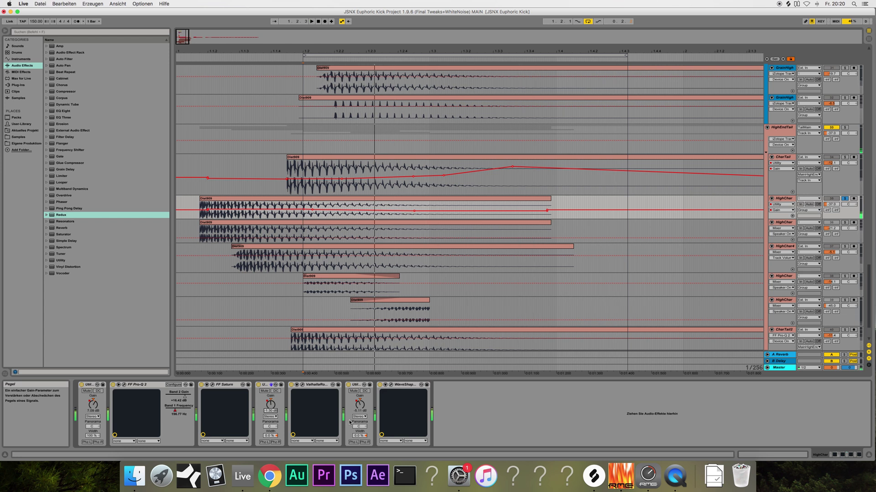
click(301, 386)
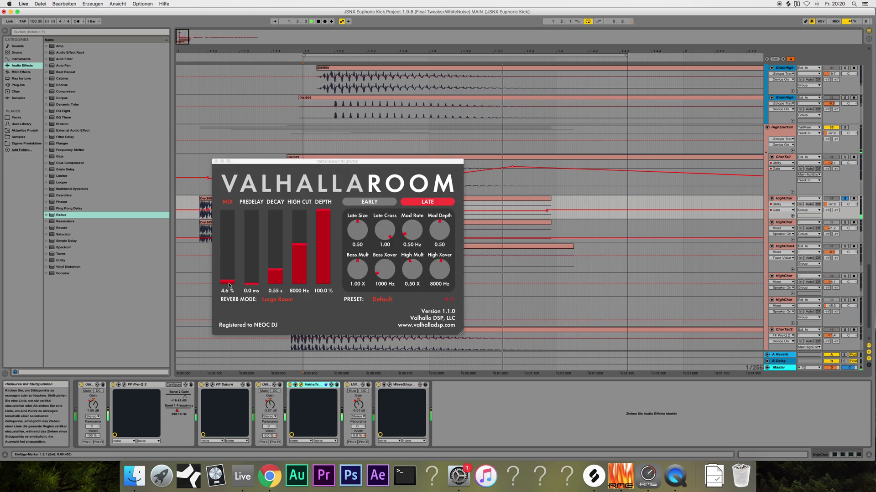
click(215, 162)
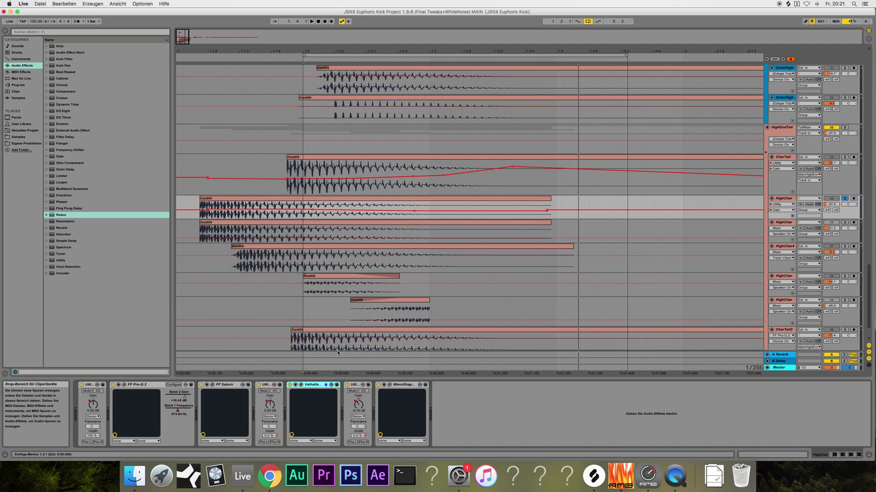
Browse the Samples place to Eigene Samples > Kicks and preview F(low).aif from the first JSNX Euphoric Kick folder.
click(18, 137)
click(48, 66)
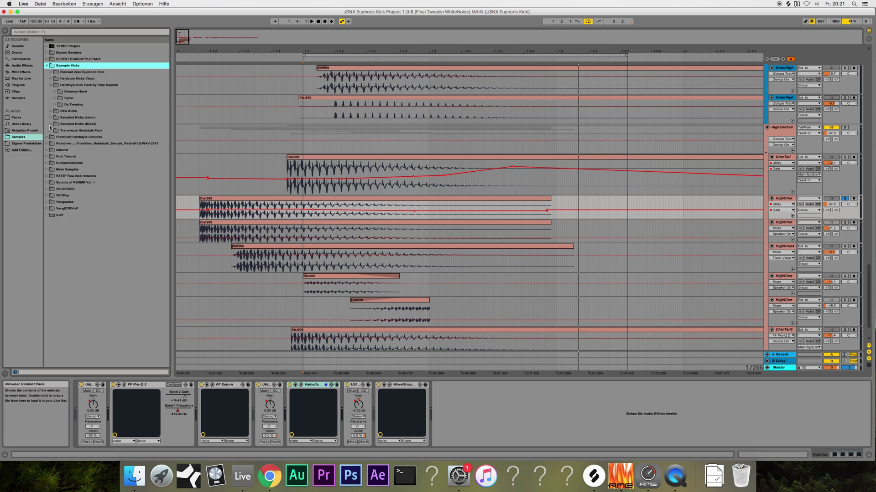
click(46, 53)
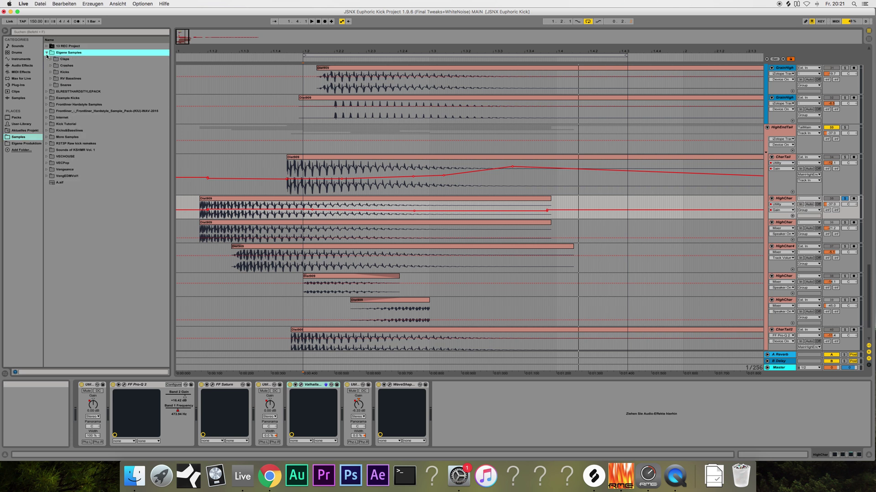
click(51, 72)
scroll(64, 183, down, 15)
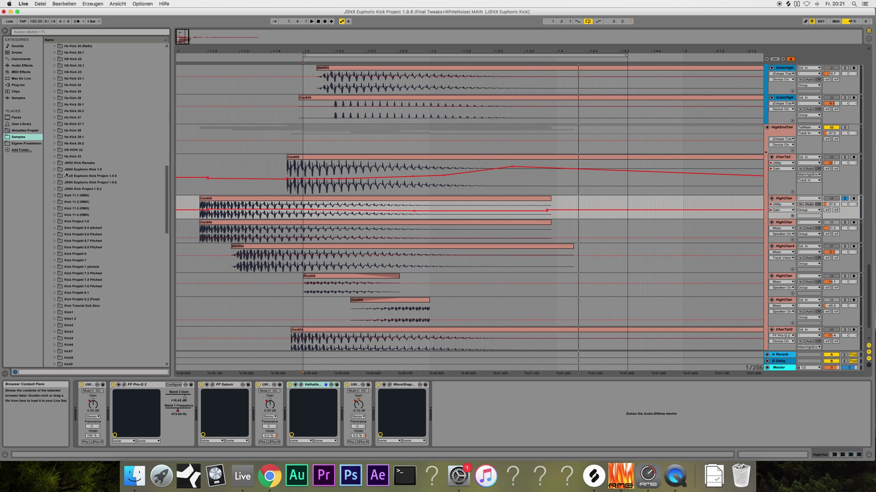
click(66, 171)
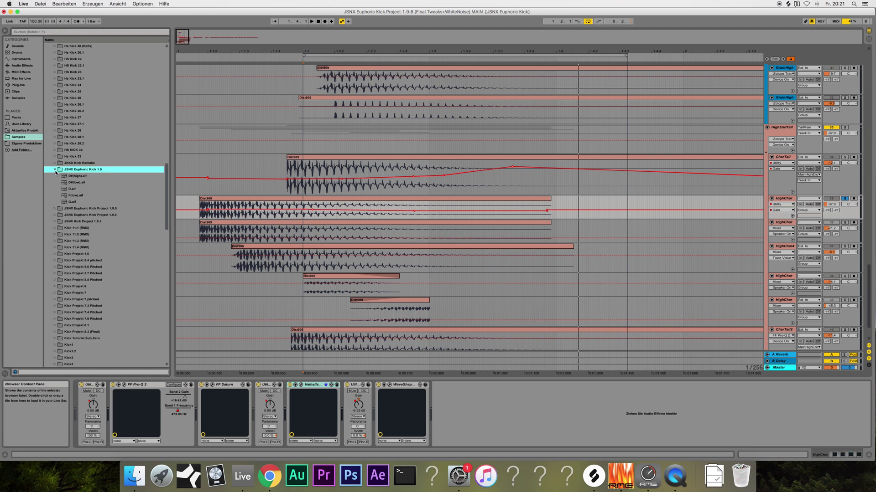
click(73, 196)
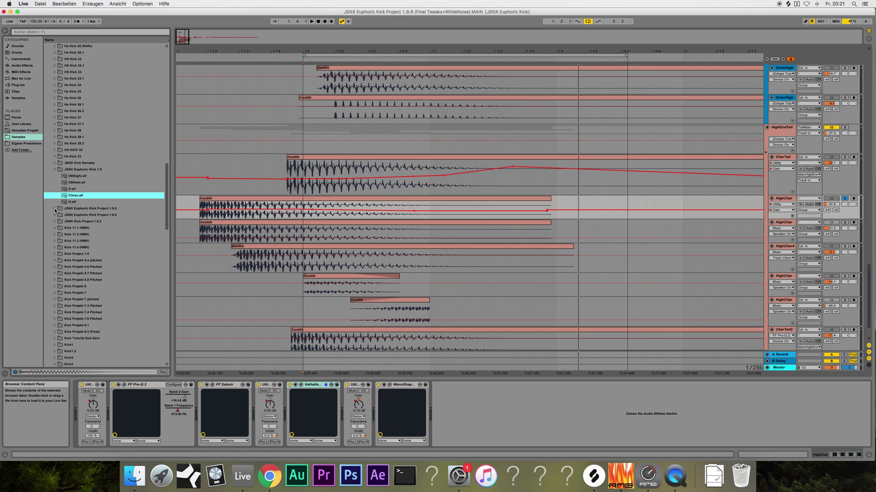
Compare F Original.aif and F.aif from the two JSNX Euphoric Kick Project folders by previewing them alternately.
click(55, 209)
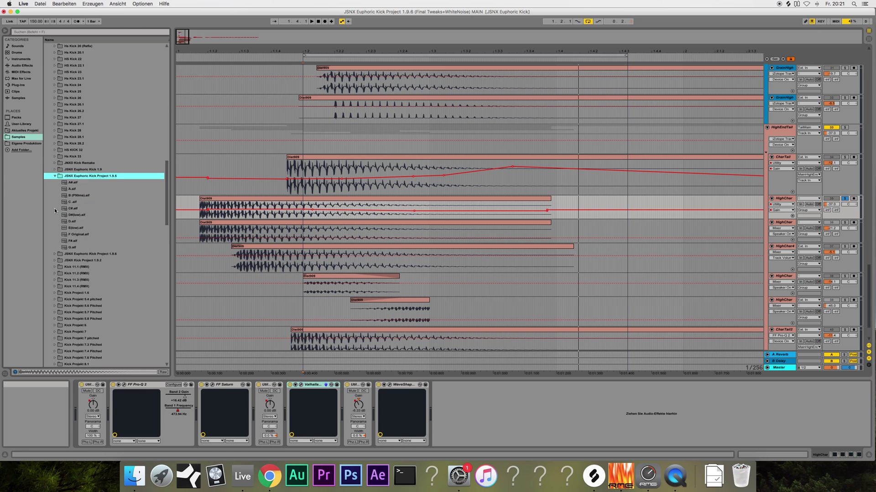
click(76, 235)
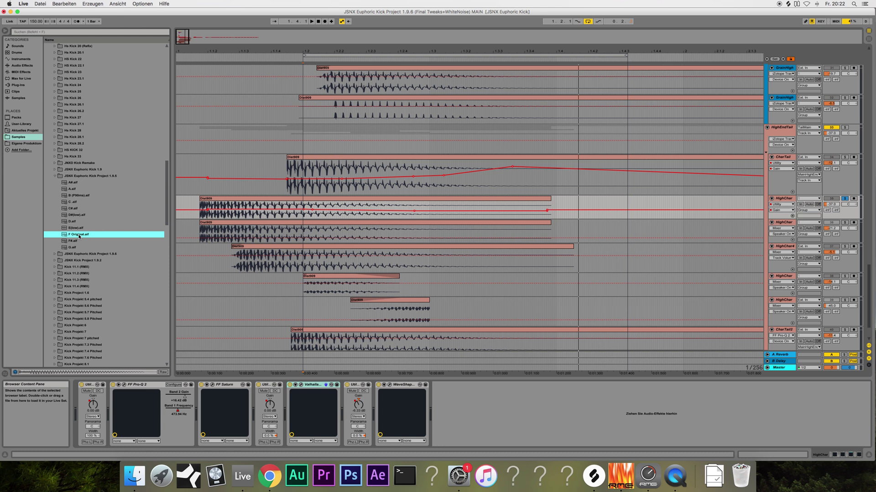
click(55, 255)
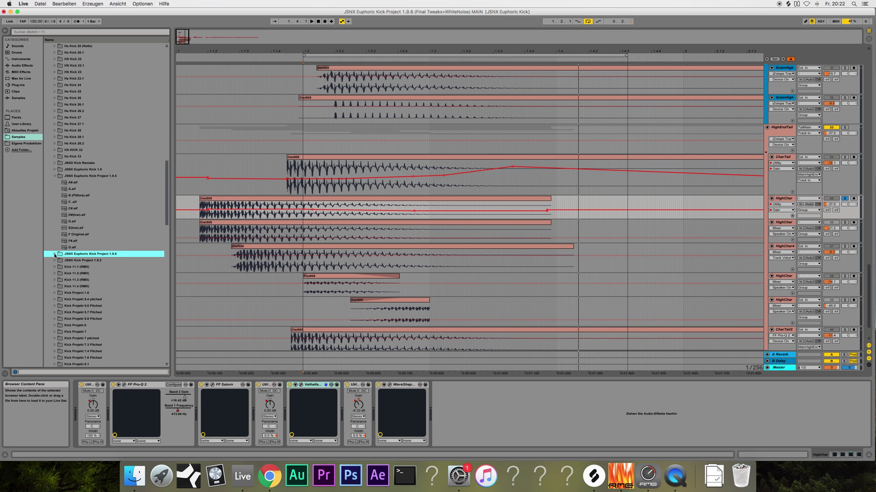
click(55, 254)
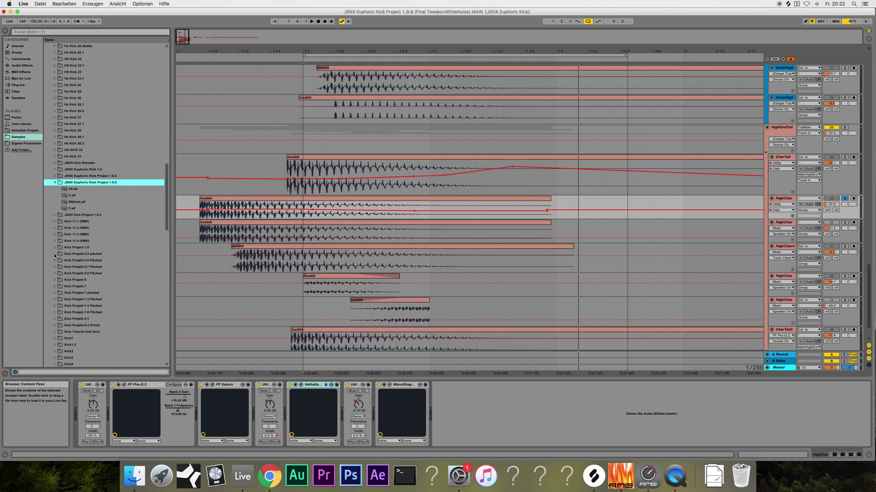
click(75, 209)
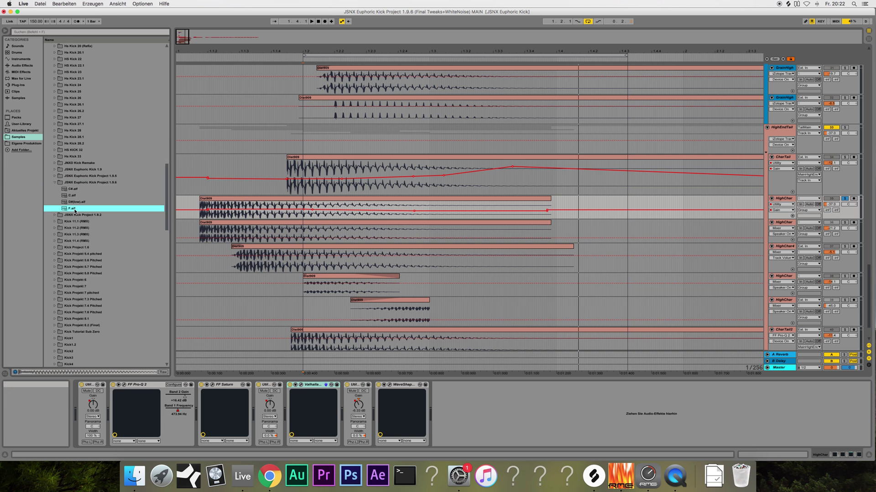
click(56, 178)
click(75, 234)
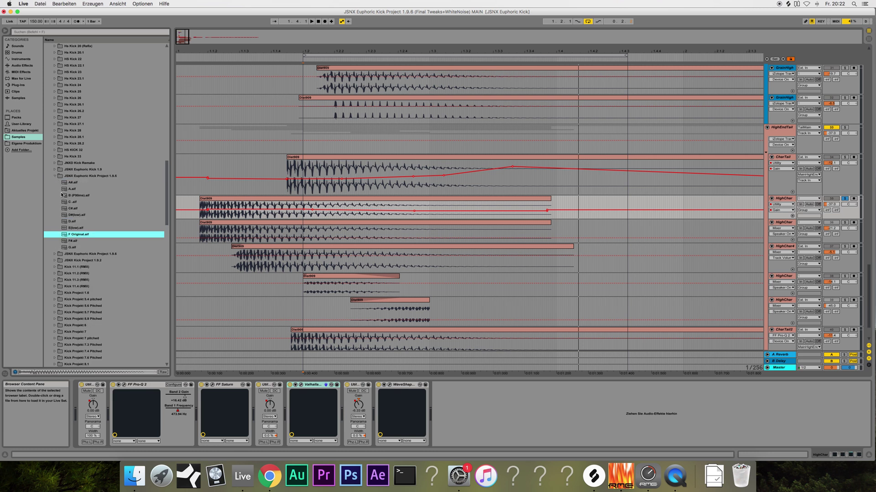
click(55, 177)
click(55, 182)
click(70, 209)
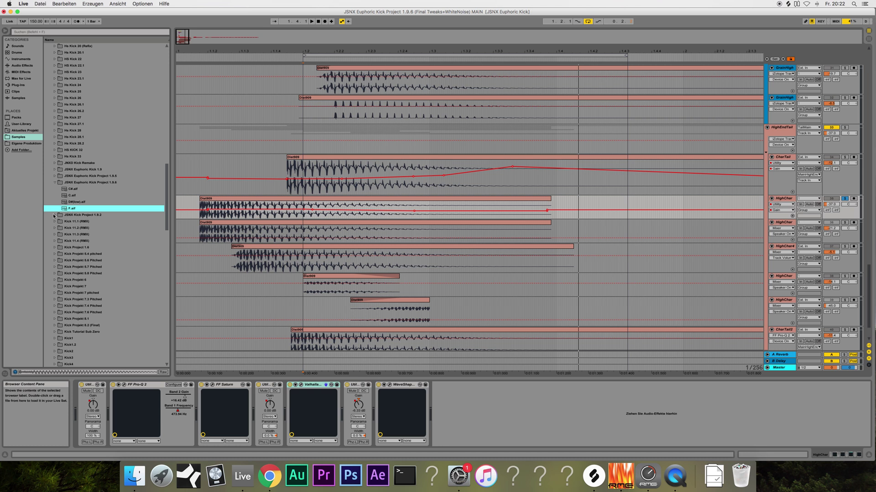
Preview F.aif from the JSNX Kick Project folder and collapse that folder.
click(55, 214)
click(70, 209)
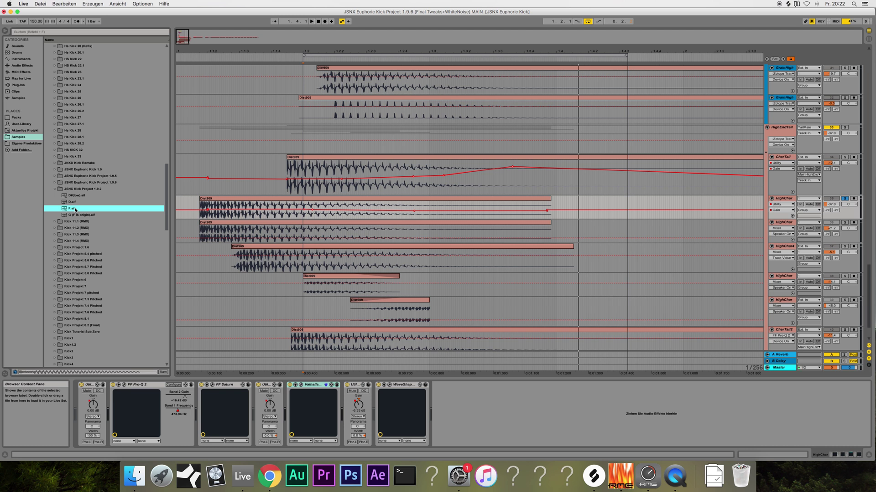
click(53, 189)
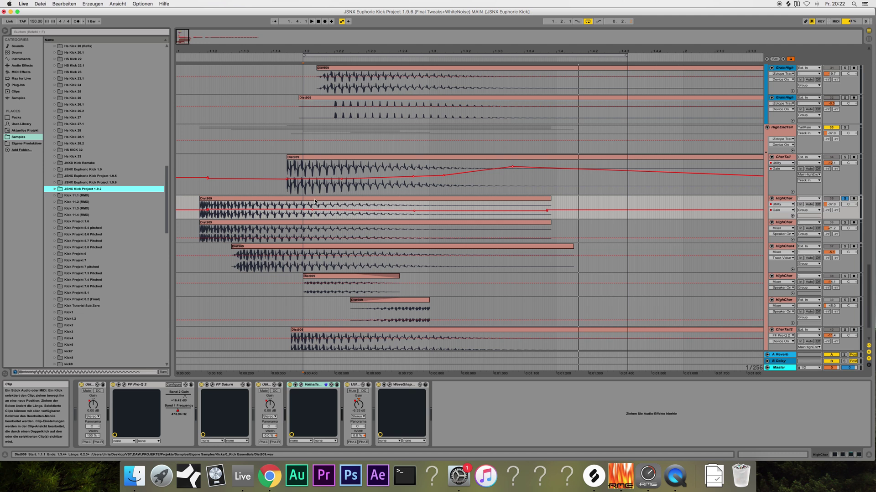
scroll(334, 253, up, 10)
scroll(333, 257, up, 10)
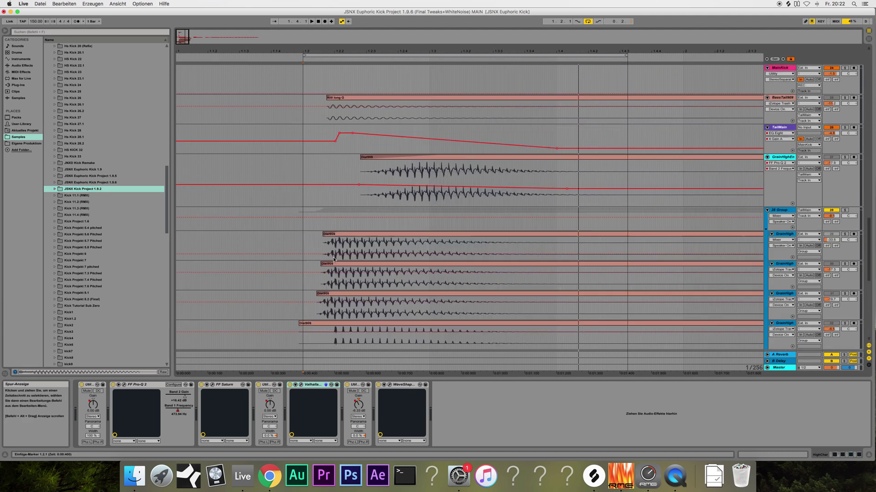
scroll(333, 260, down, 20)
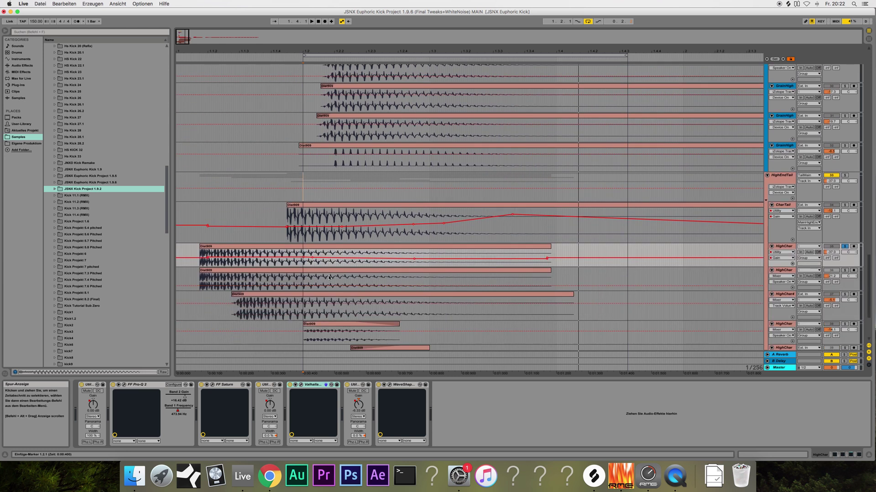
scroll(368, 302, down, 5)
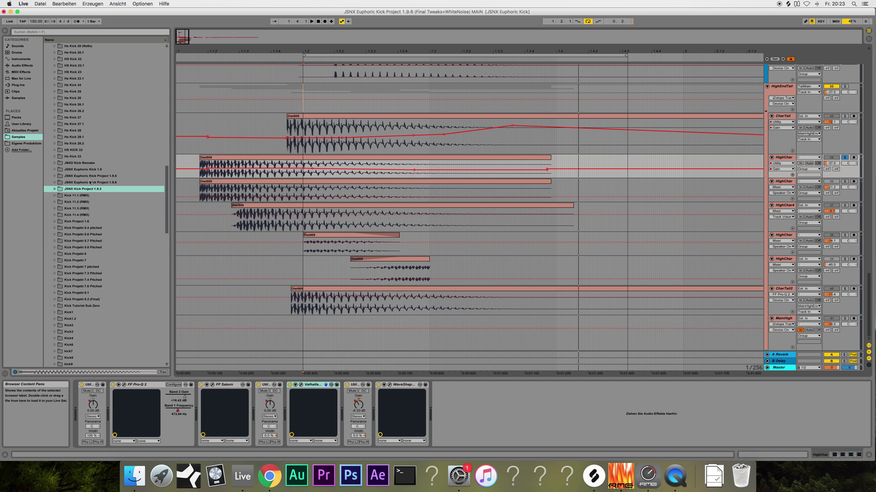
Expand the Classic HS Kick project folder under Kicks and preview G 1.1.aif, G 1.2.aif and G 1.3.aif in turn.
scroll(90, 182, up, 20)
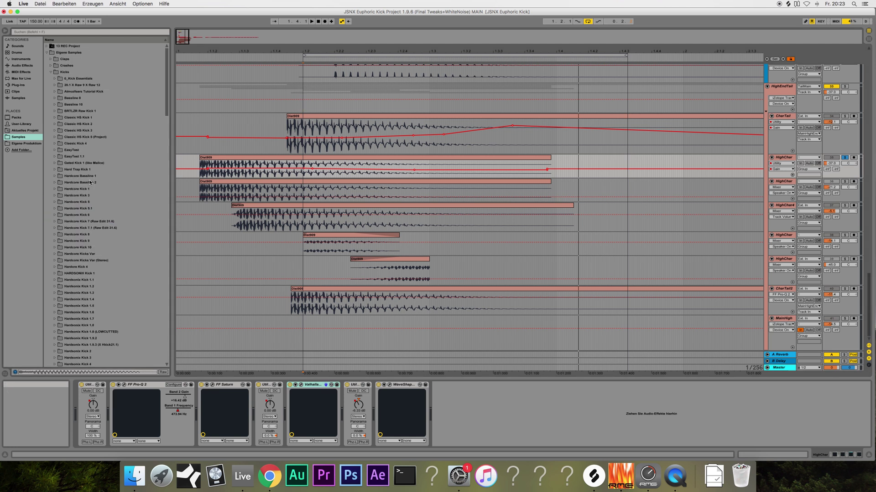
click(55, 138)
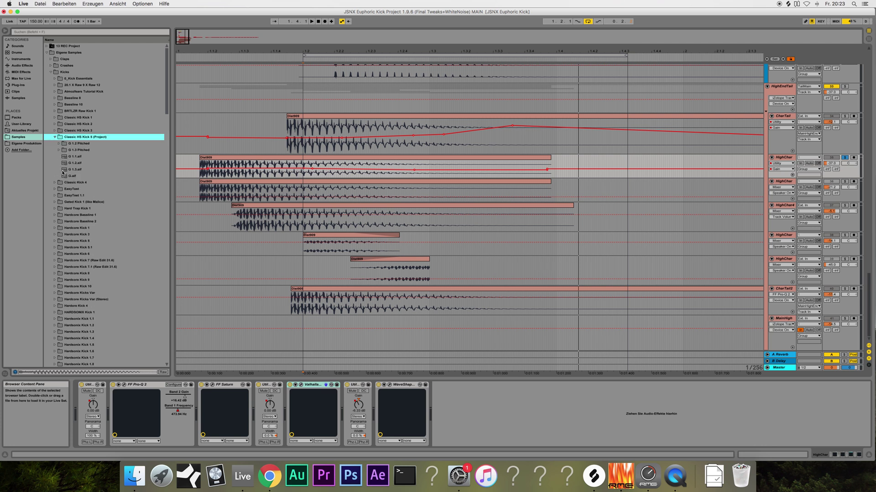
click(66, 157)
scroll(67, 158, down, 1)
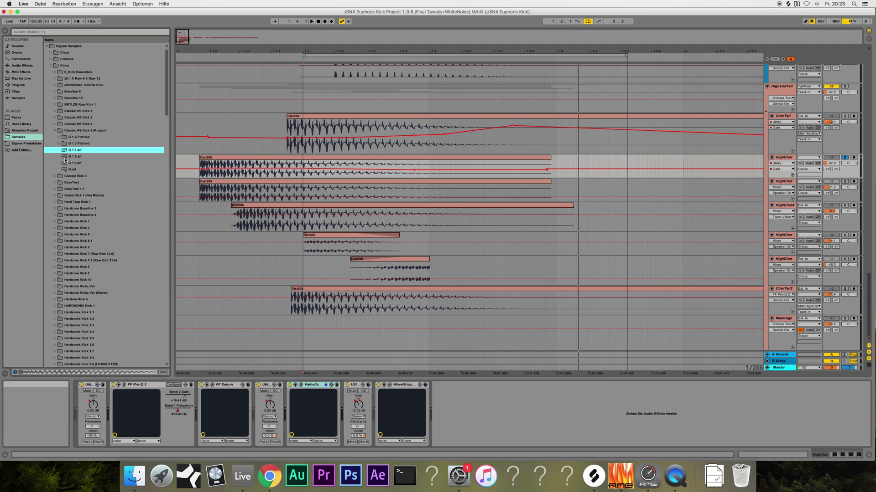
click(64, 157)
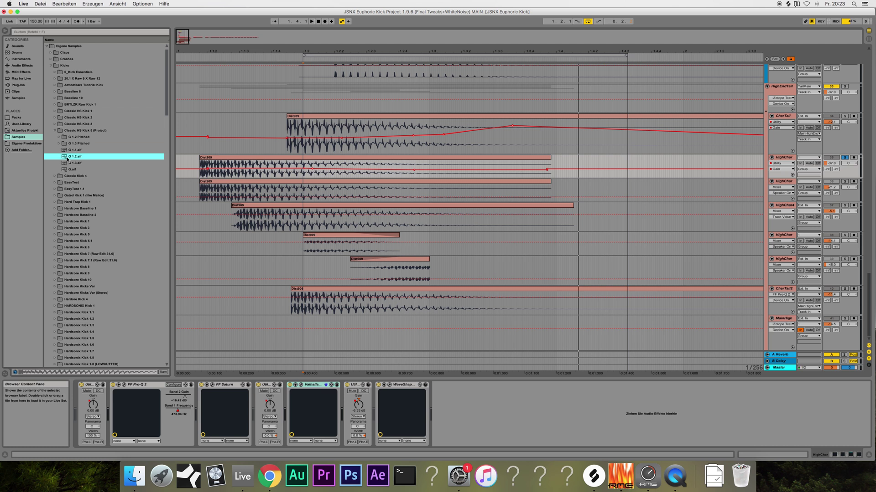
click(63, 164)
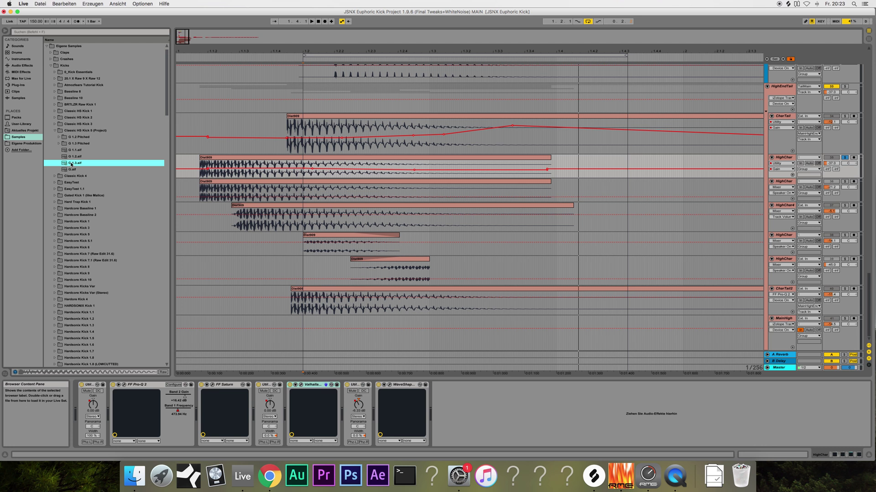
Preview samples from the Classic HS Kick 3, Classic HS Kick 2 and Classic HS Kick 1 folders, collapsing each folder.
click(54, 124)
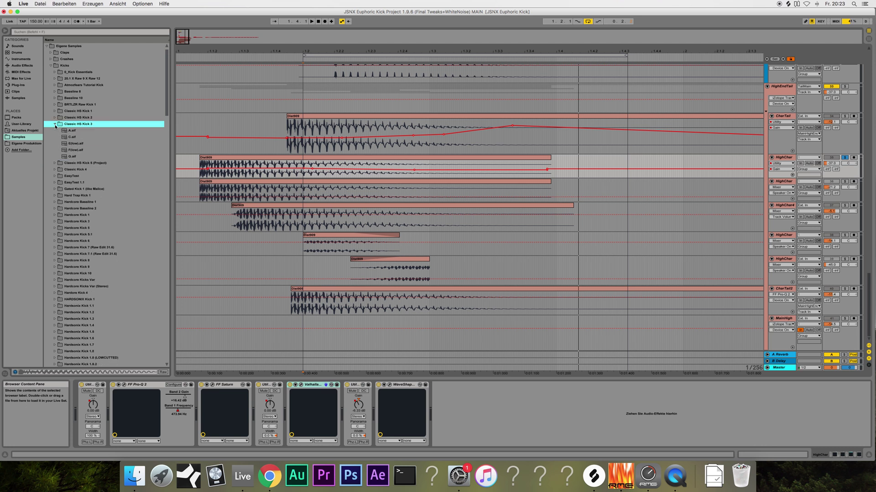
click(80, 156)
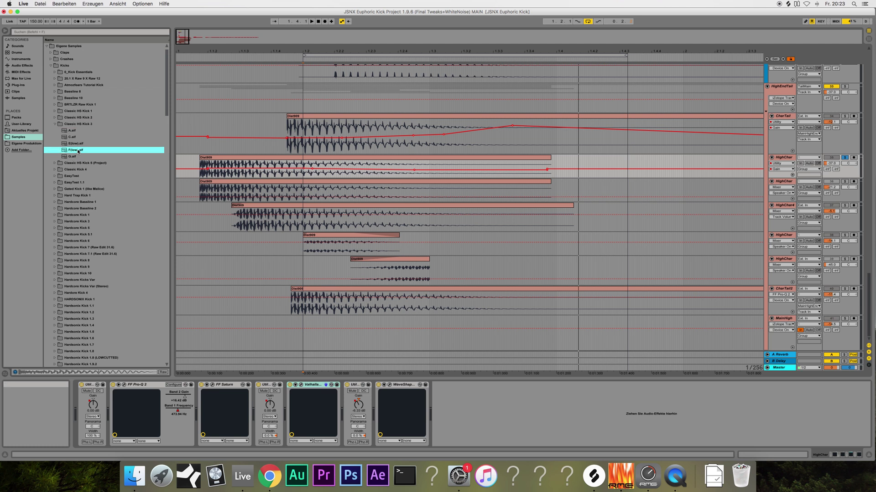
click(54, 123)
key(Up)
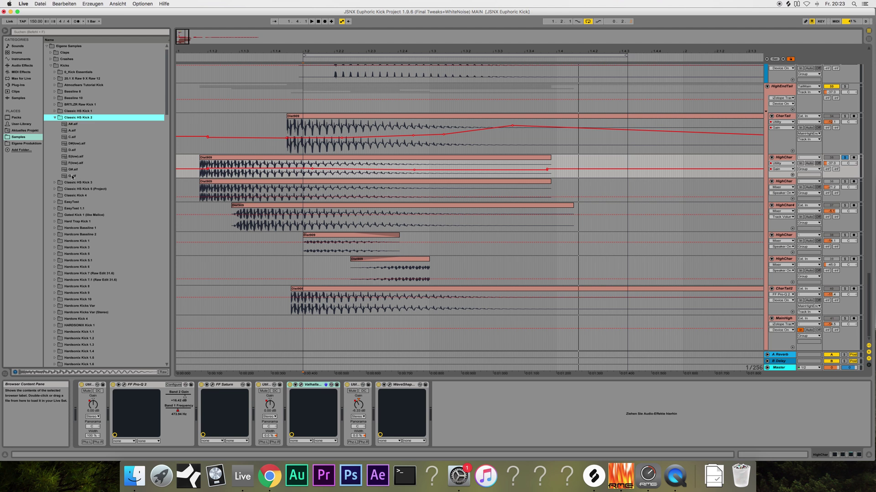
click(55, 117)
click(51, 110)
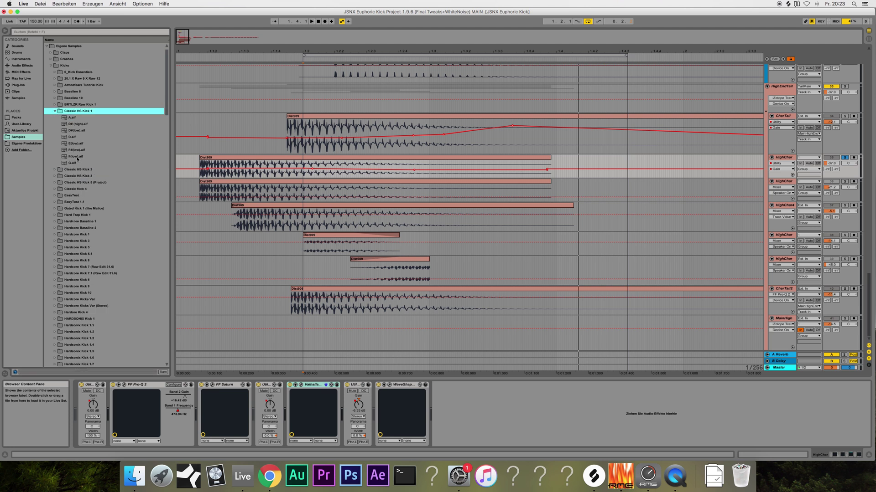
click(76, 162)
key(Left)
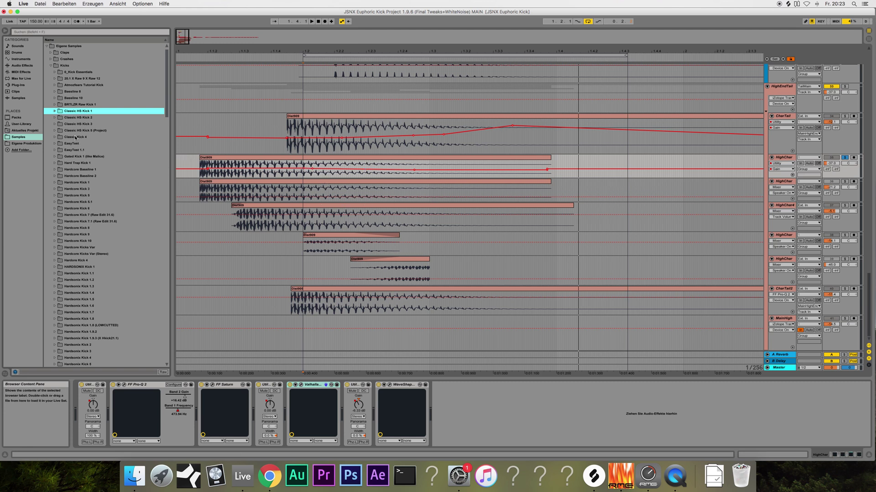
Solo the second HighChar track below CharTail and play the loop to hear that layer alone.
scroll(104, 128, down, 20)
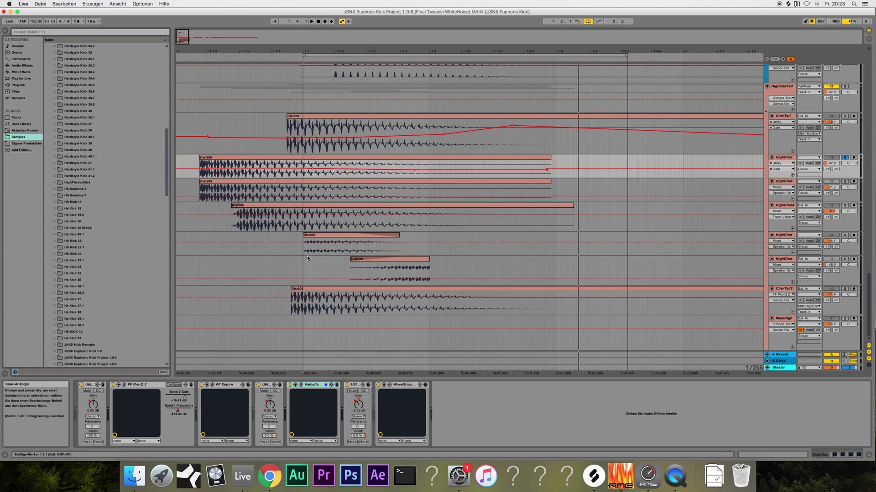
scroll(308, 205, up, 15)
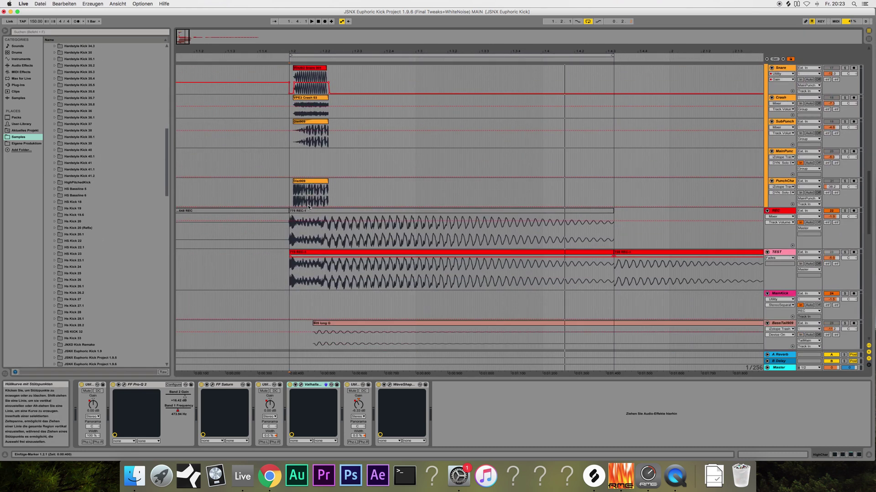
scroll(319, 210, down, 12)
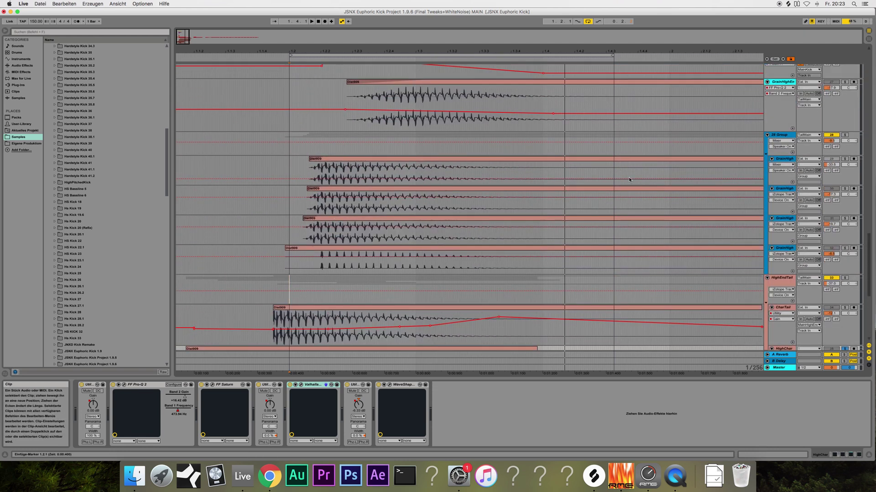
scroll(759, 223, down, 10)
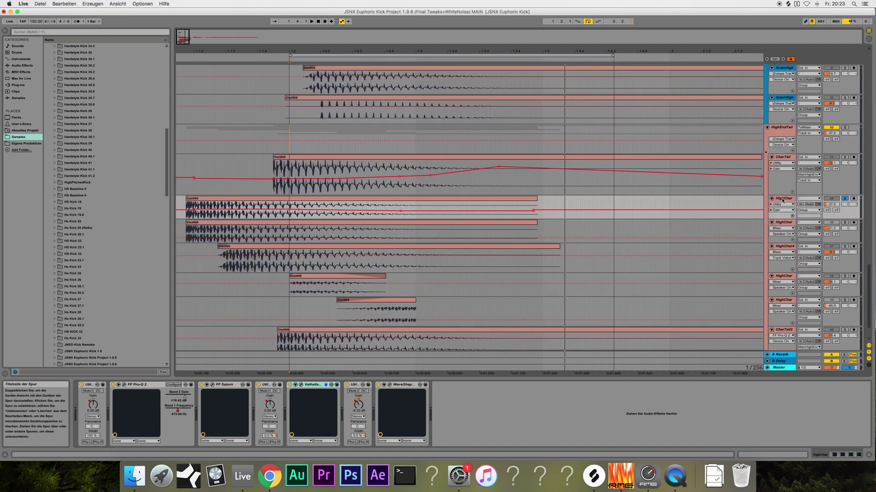
click(784, 223)
click(844, 223)
key(space)
click(785, 223)
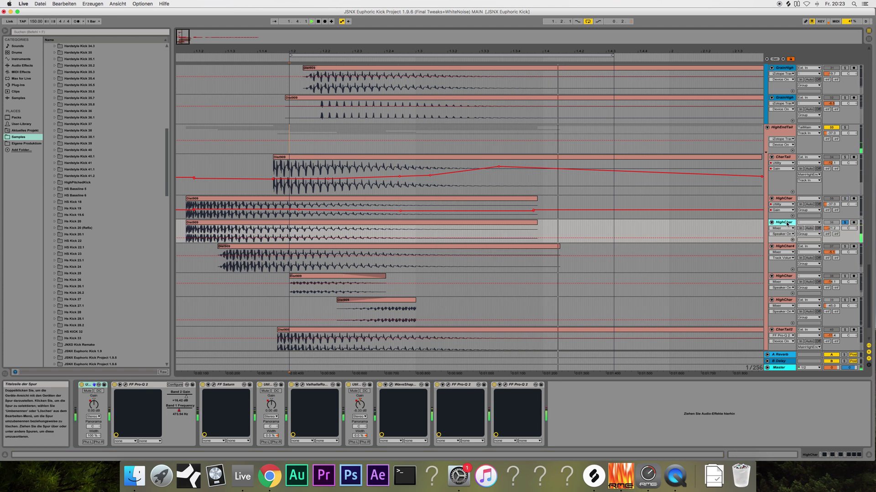
key(space)
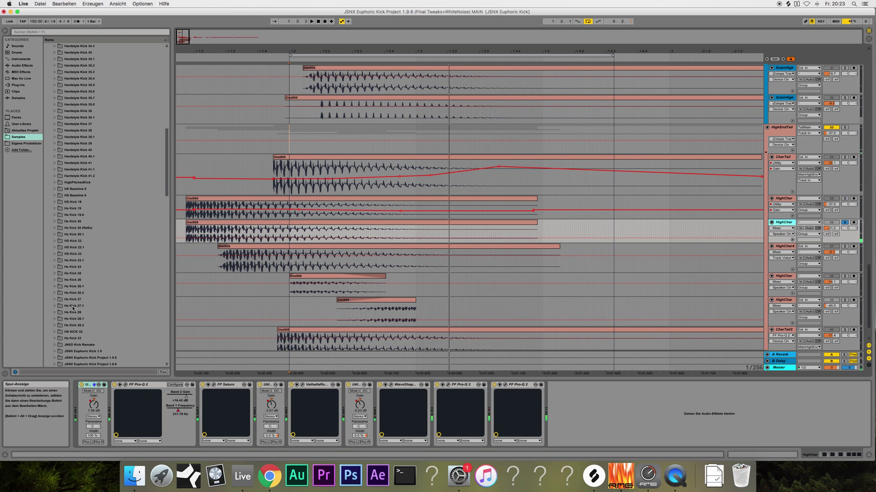
View the first FF Pro-Q 2 of the soloed HighChar track during playback and close its window.
click(125, 385)
key(space)
drag(531, 309, 553, 322)
click(373, 206)
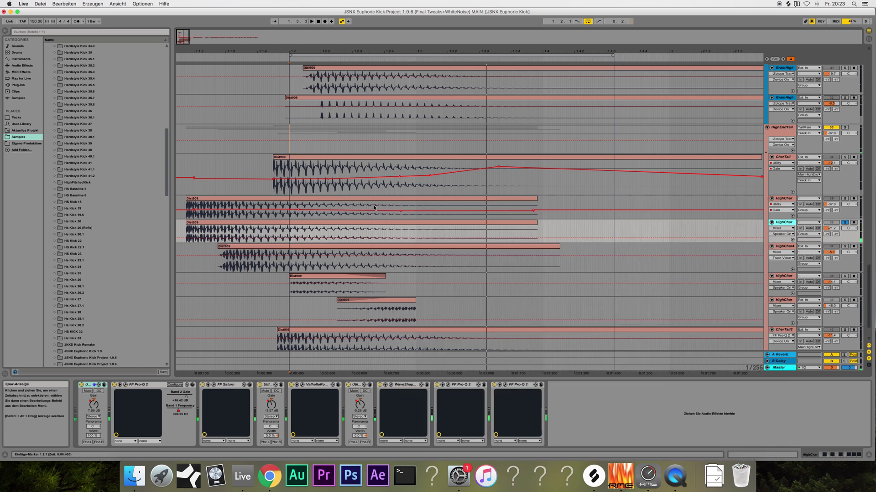
Examine the band levels in the soloed HighChar track's FF Saturn and close its window.
click(231, 385)
click(211, 385)
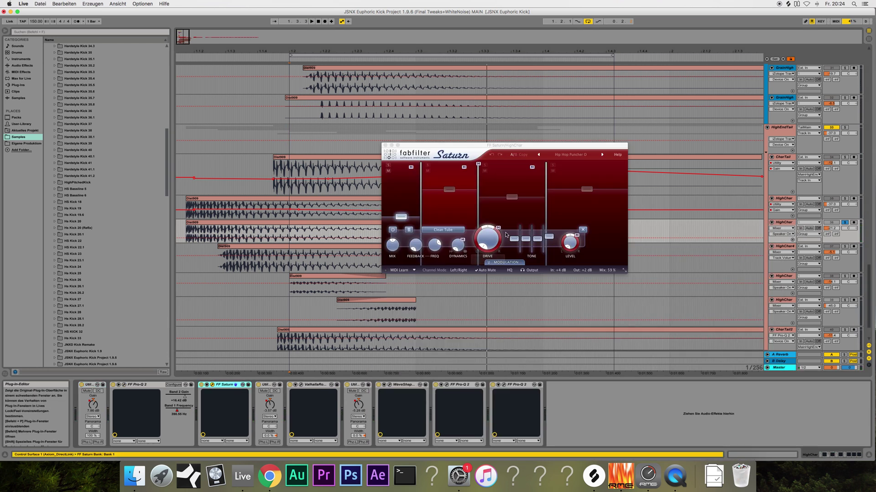
mouse_move(582, 191)
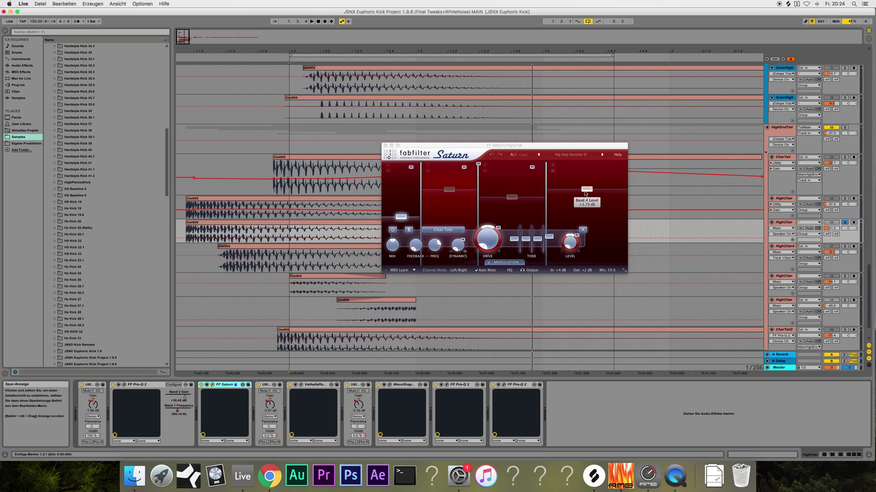
mouse_move(511, 202)
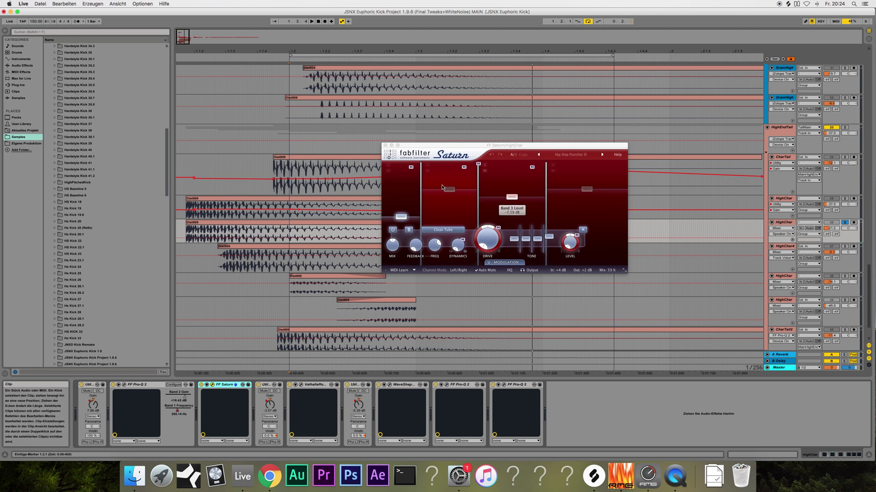
click(385, 146)
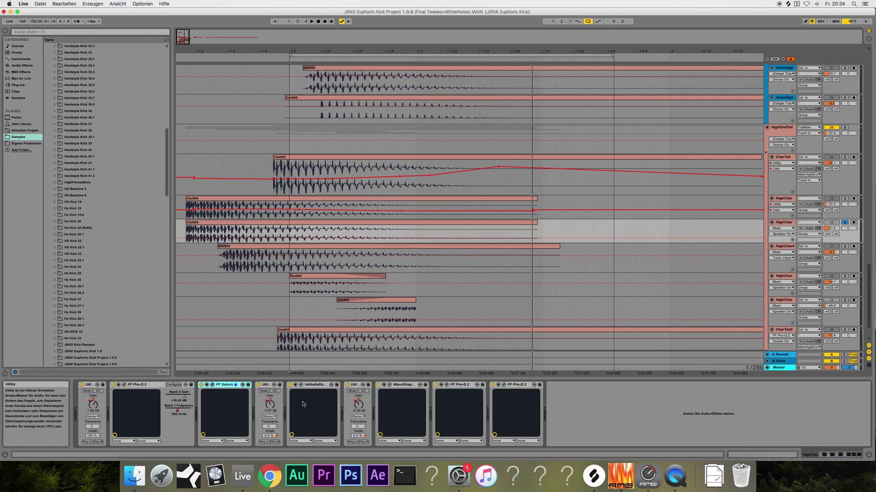
View the soloed HighChar track's ValhallaRoom settings, close the window and display the Utility gain automation.
click(273, 386)
click(297, 385)
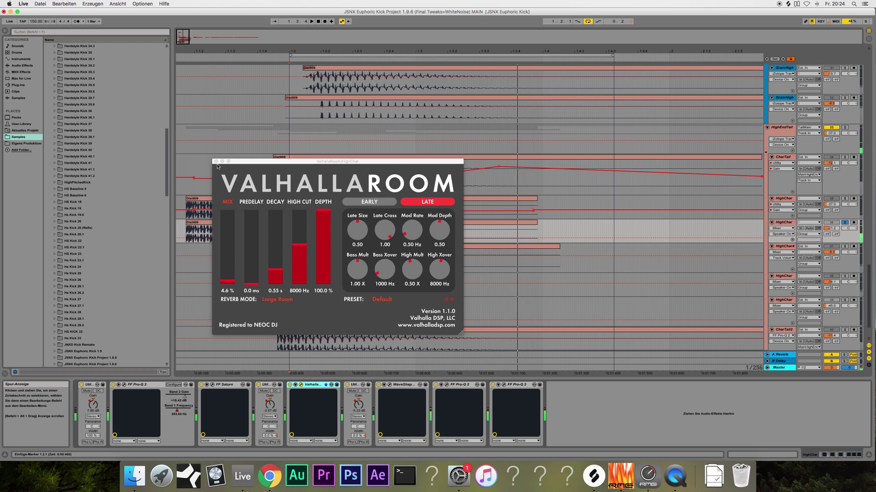
click(215, 161)
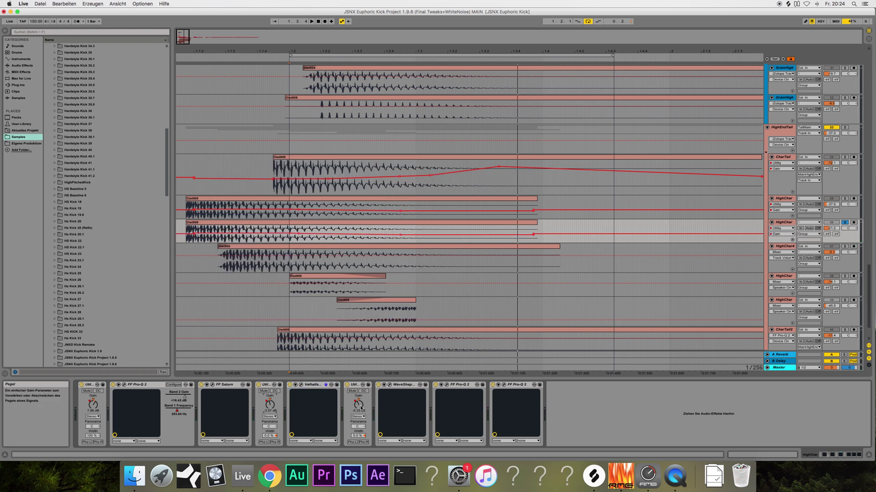
Examine the WaveShaper distortion curve on the soloed HighChar track during playback and close its window.
click(393, 385)
click(390, 385)
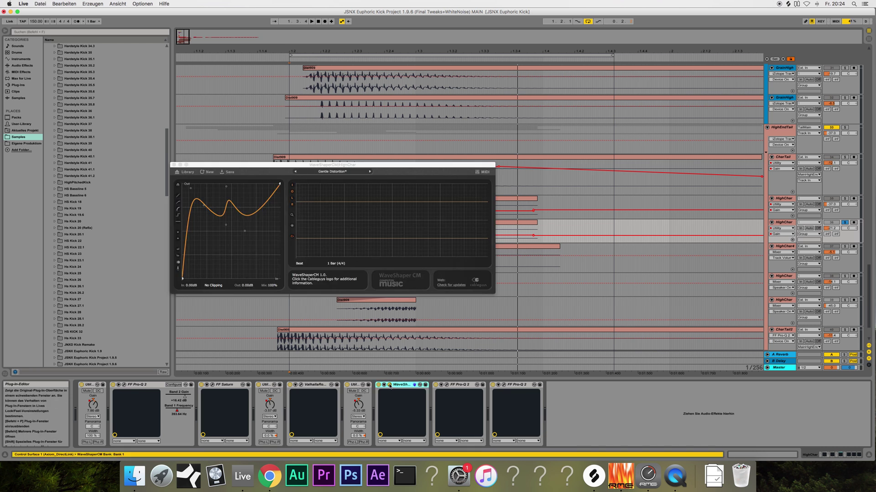
key(space)
drag(278, 165, 346, 167)
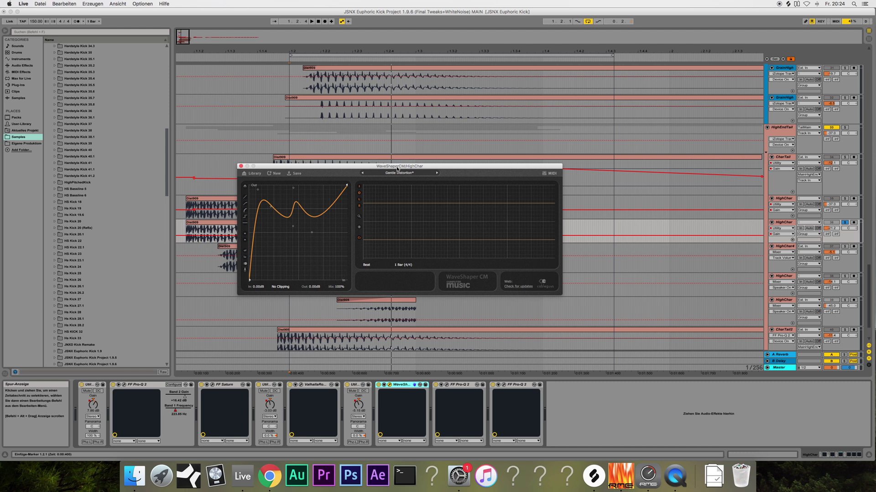
scroll(384, 151, down, 3)
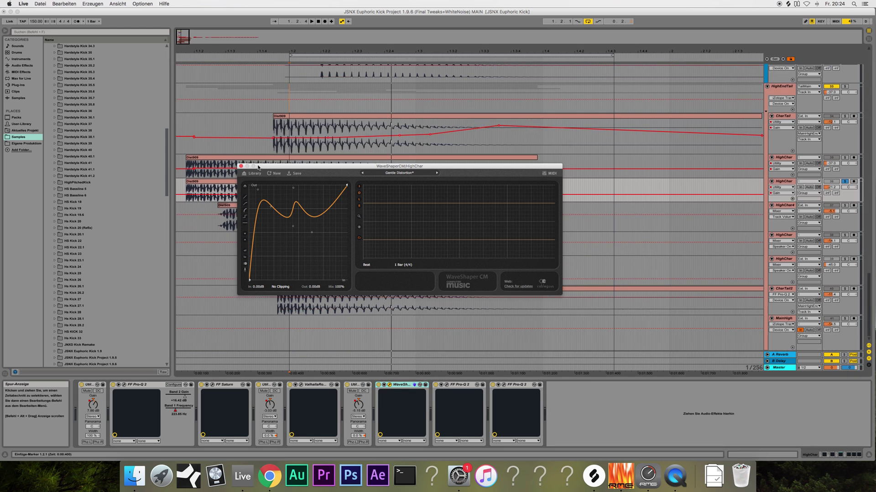
drag(240, 168, 241, 182)
click(239, 179)
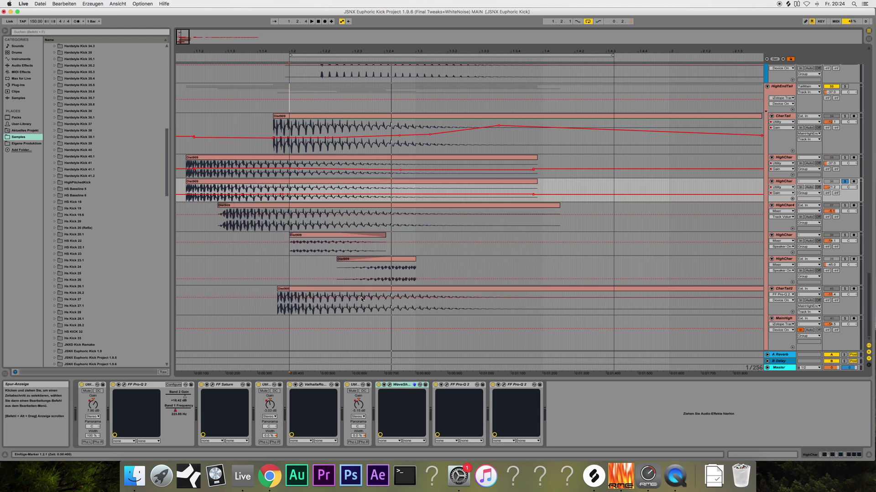
Examine the EQ curve of the FF Pro-Q 2 directly after WaveShaper while playing the loop, and close its window.
click(460, 388)
click(447, 385)
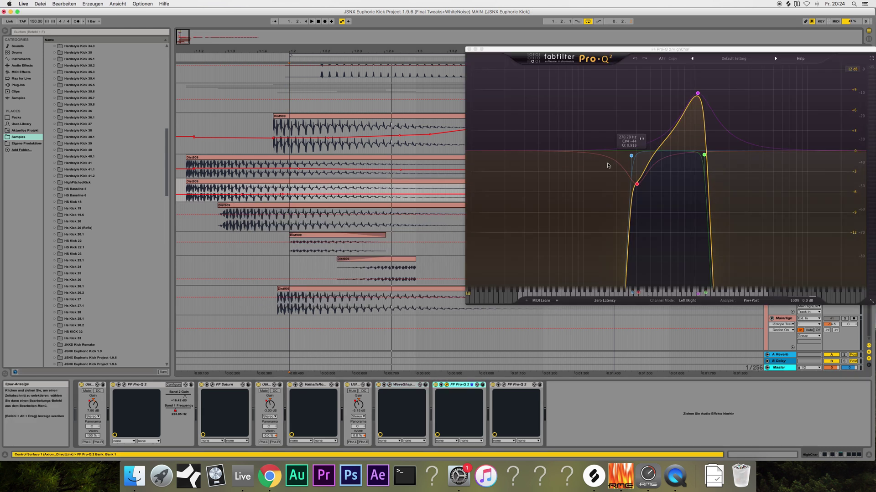
key(space)
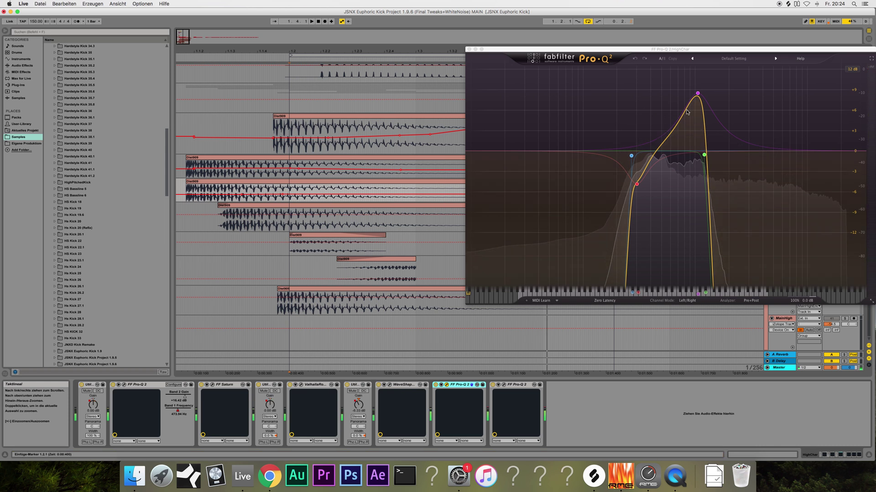
key(space)
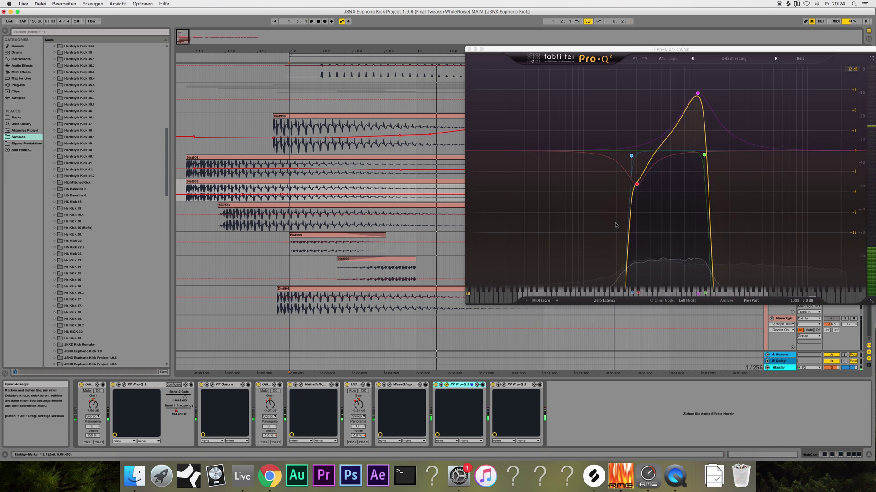
key(space)
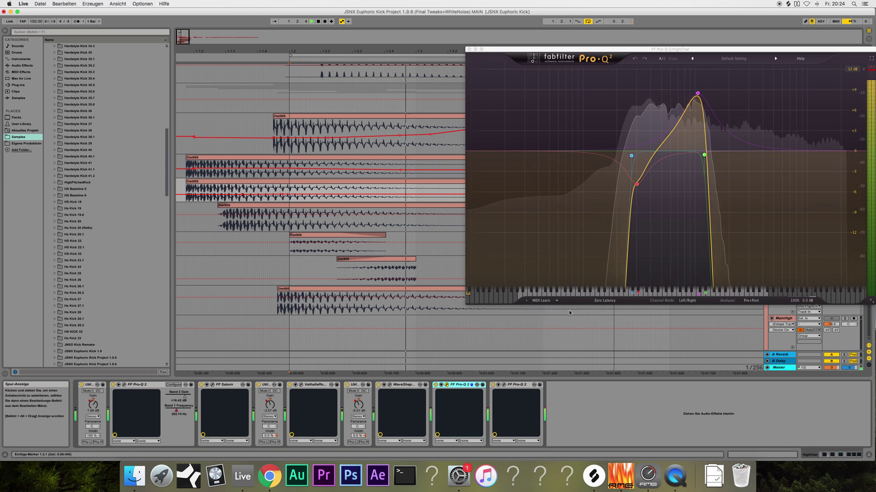
click(469, 48)
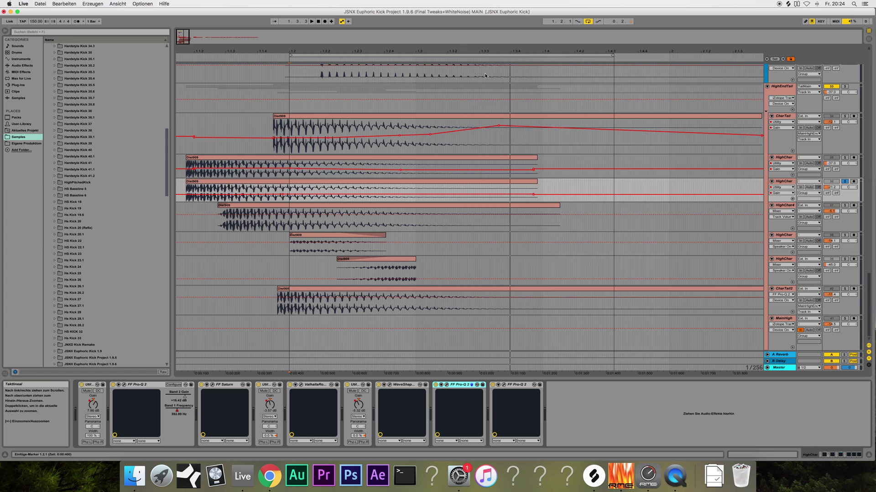
Show the last two FF Pro-Q 2 equalizers of the HighChar chain side by side and compare their curves during playback.
click(504, 386)
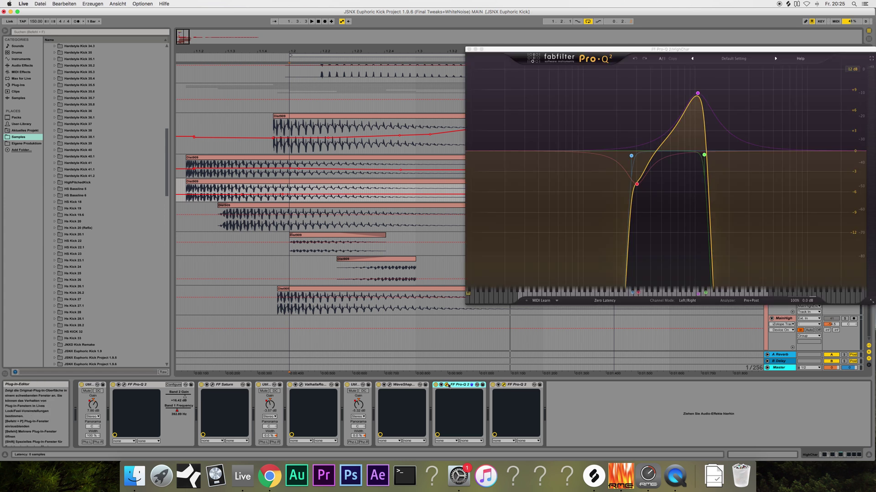
click(469, 49)
click(471, 386)
drag(543, 49, 127, 64)
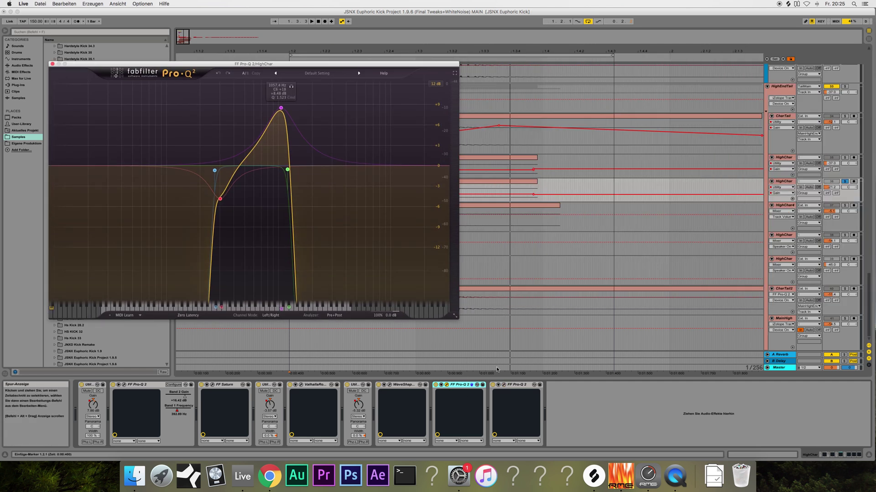
click(504, 386)
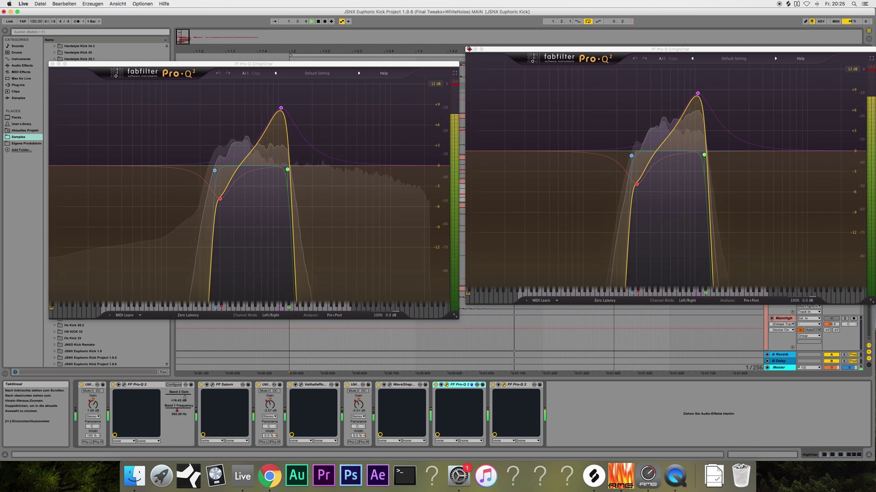
Close both FF Pro-Q 2 windows of the HighChar chain to return to the arrangement with the track selected.
click(468, 49)
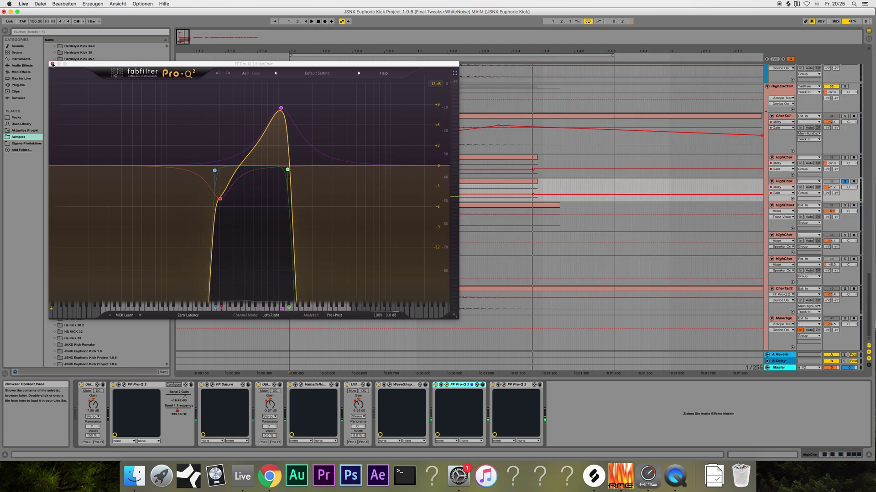
key(super+alt+p)
click(783, 181)
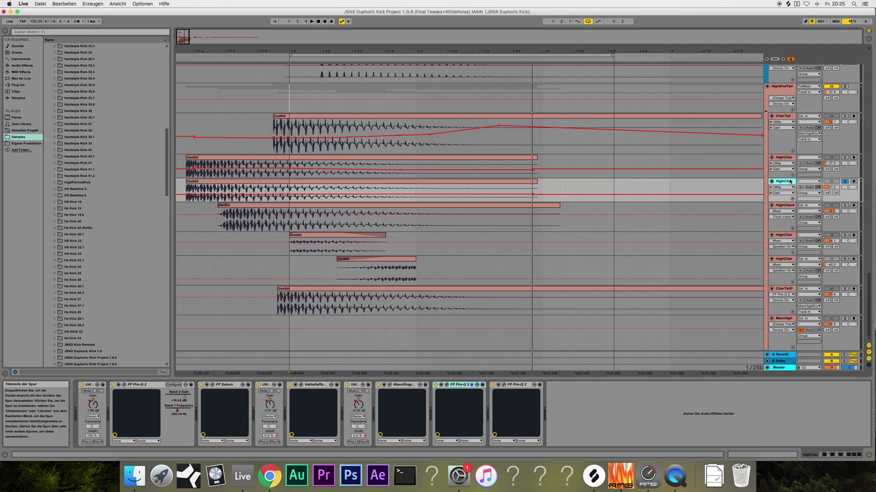
Solo the HighChar4 track below the HighChar layers and play the loop from the kick start to hear it alone.
click(793, 206)
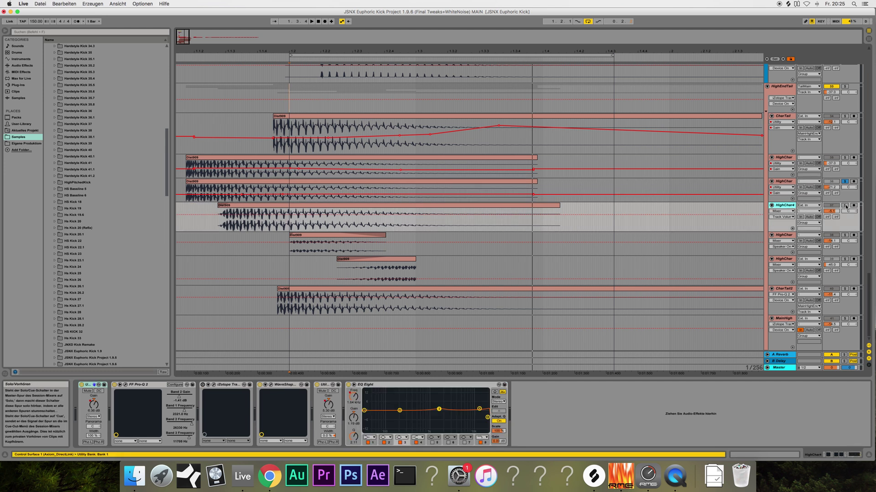
click(290, 228)
key(space)
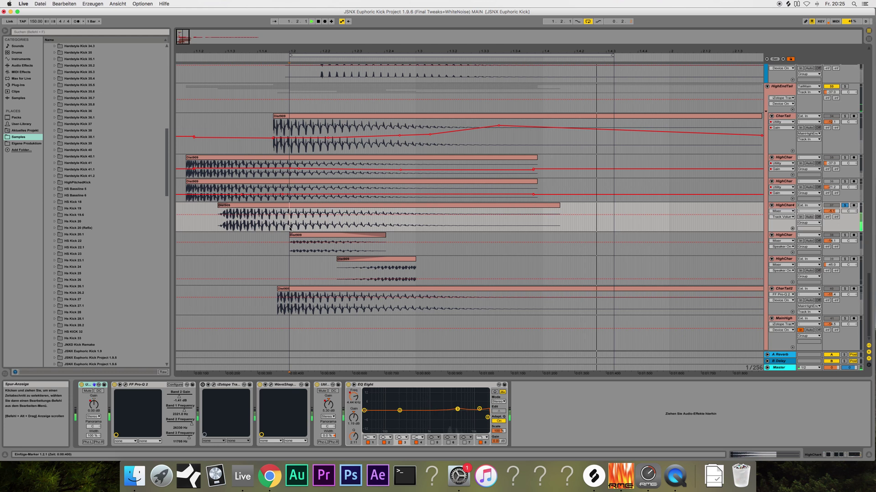
key(space)
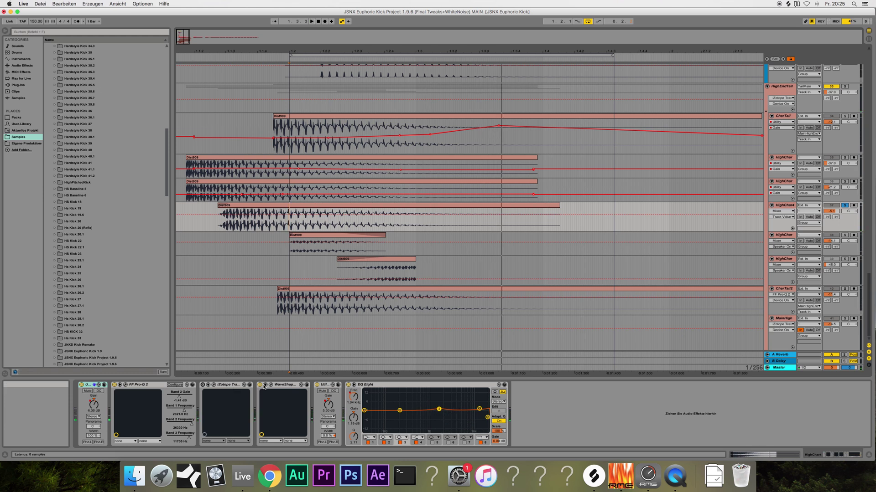
Open the FF Pro-Q 2 of the soloed HighChar4 track and examine its EQ curve during playback.
click(125, 384)
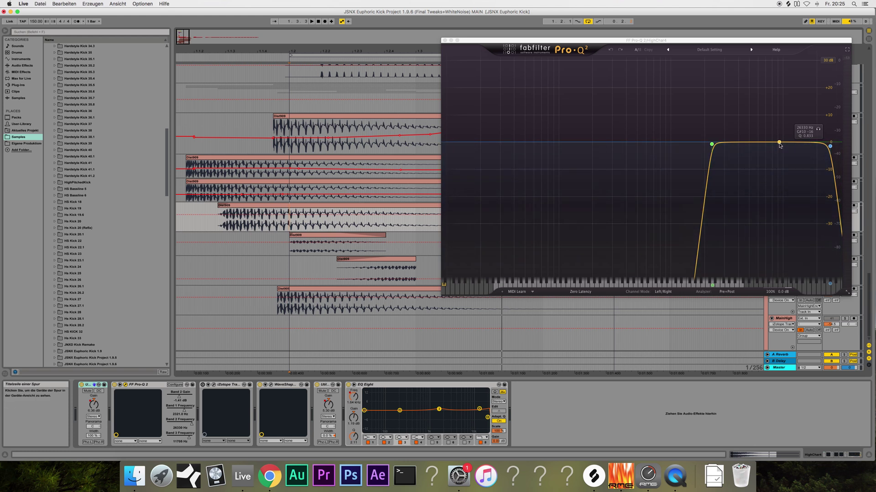
key(space)
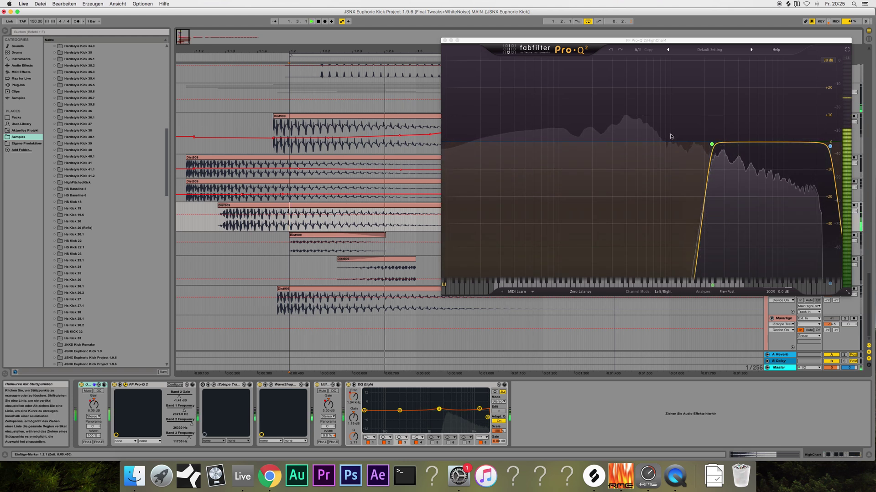
Close the Pro-Q 2 window and inspect the curve of the WaveShaper plug-in on the HighChar4 track.
click(445, 41)
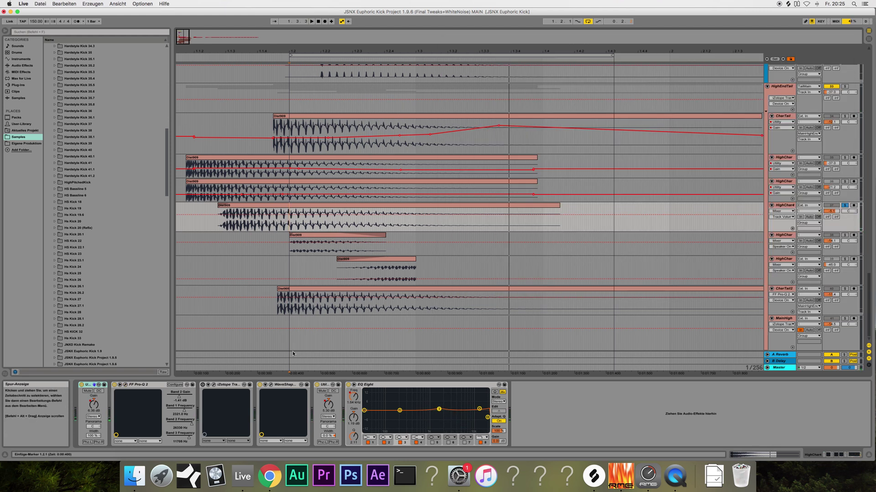
click(272, 386)
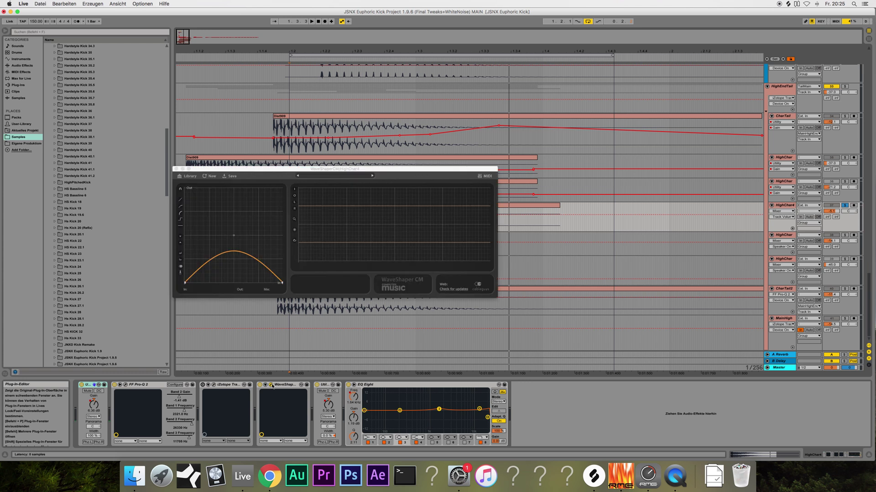
click(176, 170)
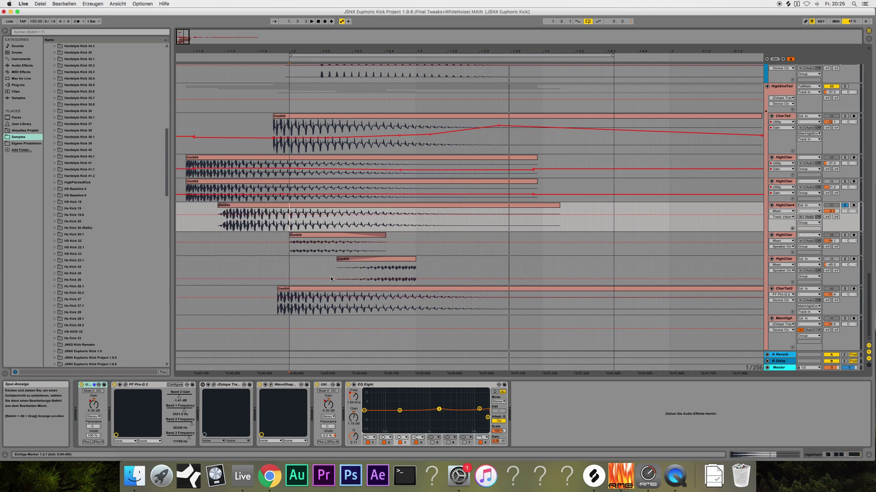
Solo the HighEndTail group and play its layers from position 1.2.
drag(199, 39, 195, 59)
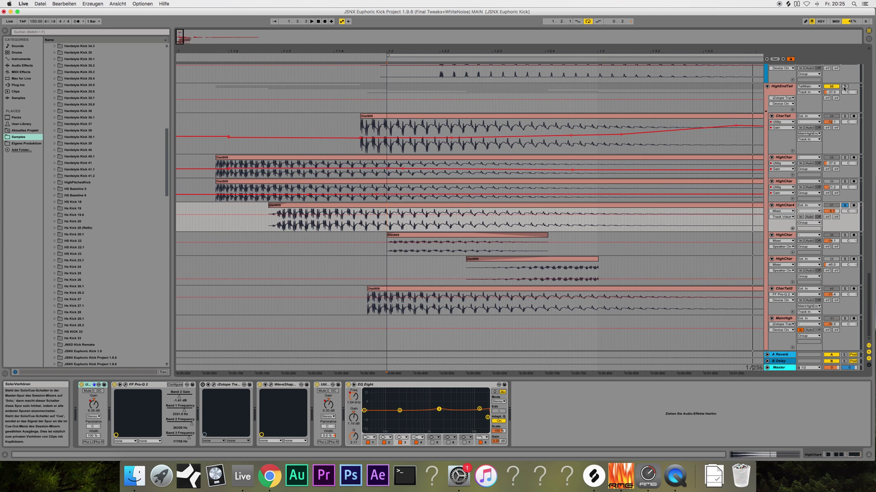
click(844, 87)
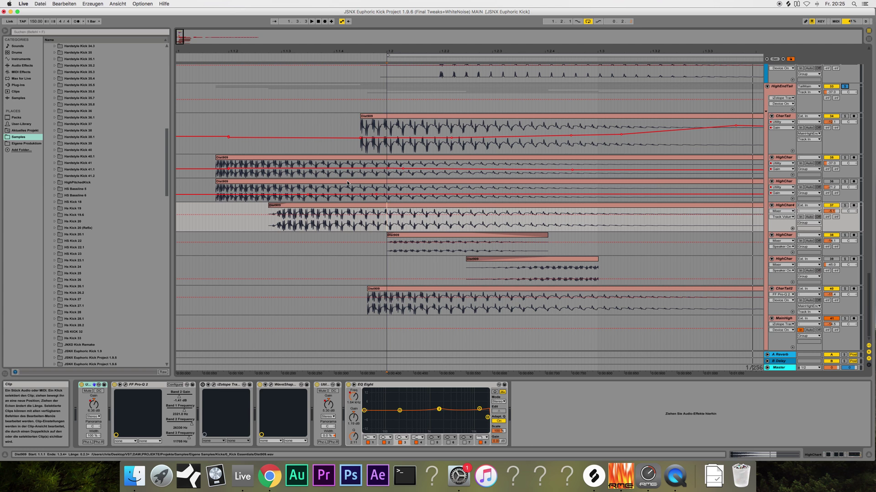
click(387, 111)
key(space)
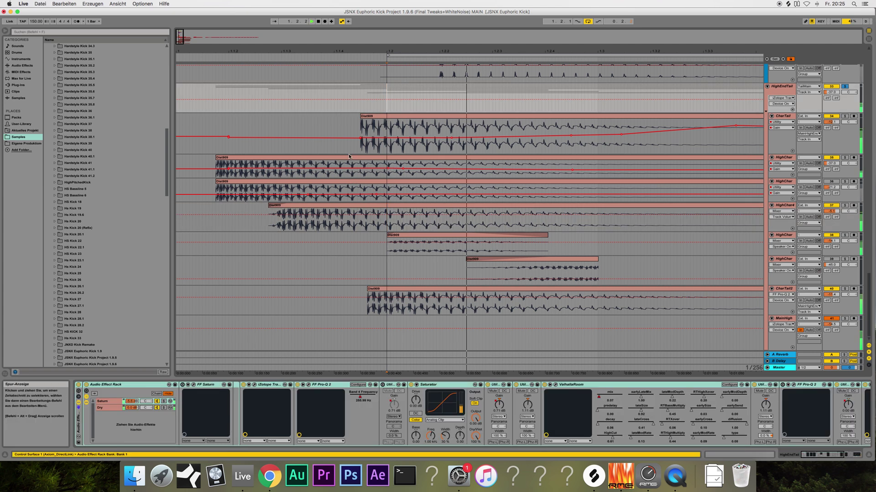
Try shifting the clip on the first HighChar track later in time and audition the HighEndTail group from 1.2.
click(370, 160)
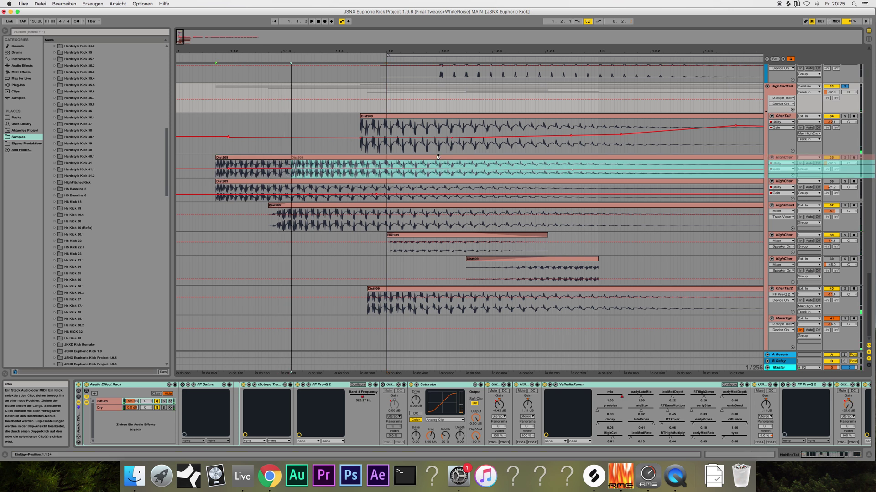
drag(292, 166, 176, 167)
key(Delete)
click(386, 109)
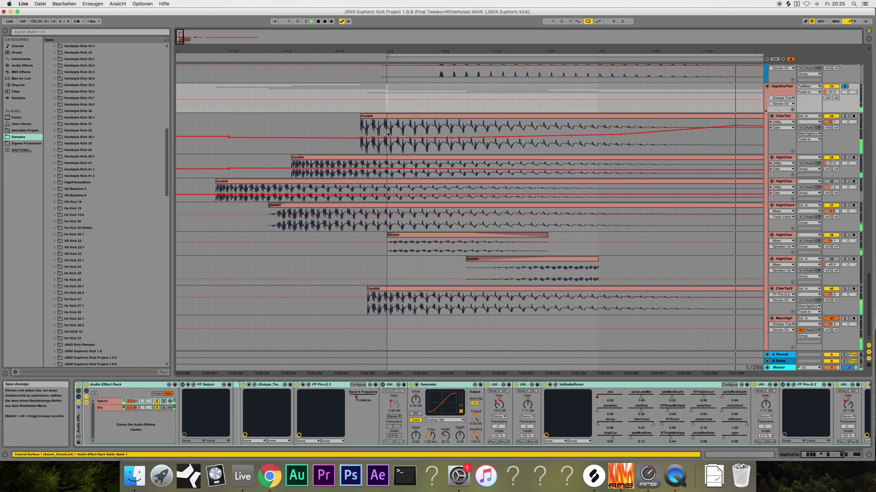
Try shifting the second HighChar track's clip later, audition it from 1.2, and undo both HighChar clip shifts.
drag(337, 182, 429, 183)
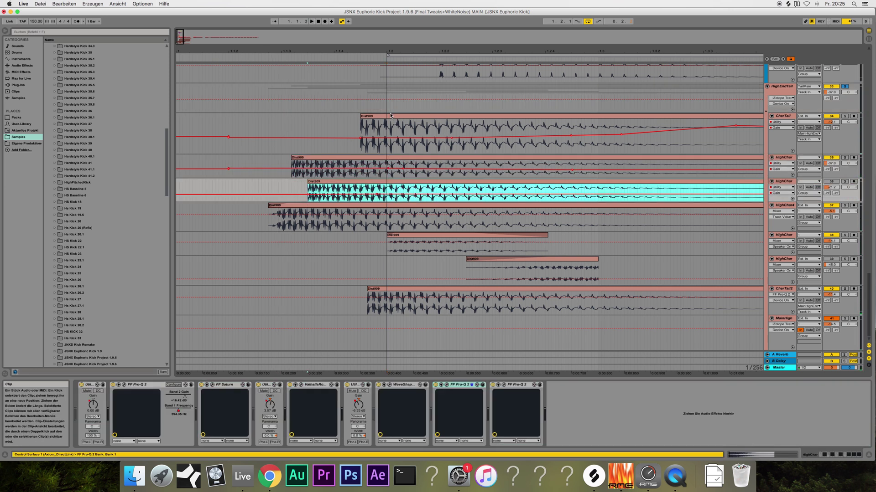
click(388, 111)
click(387, 111)
key(space)
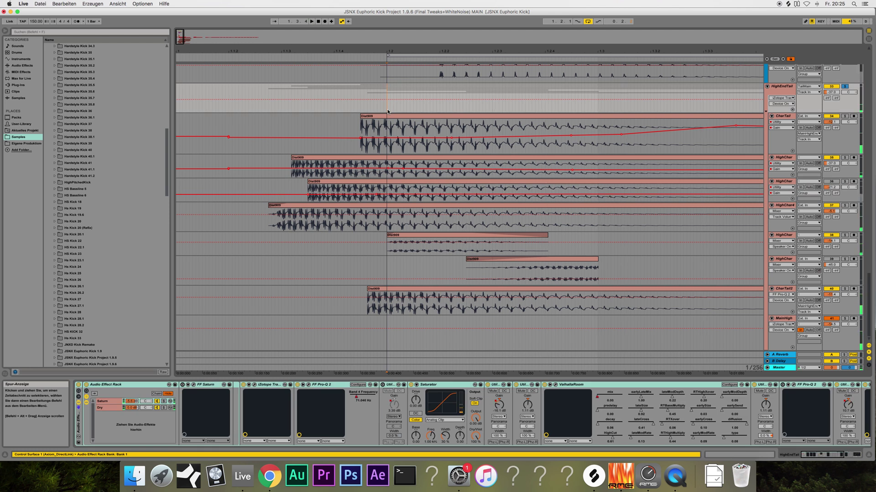
key(super+z)
key(super+z)
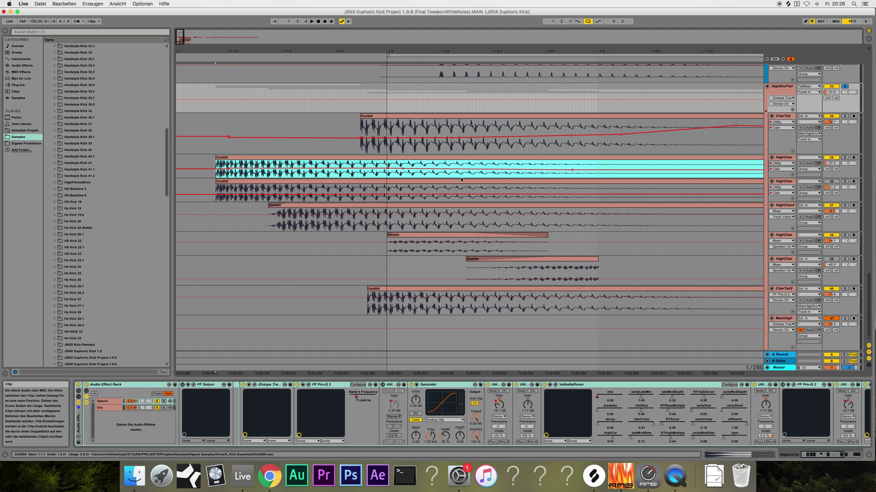
Try a later start for the HighChar4 clip, audition it from 1.2, and restore the clip's original position.
click(402, 212)
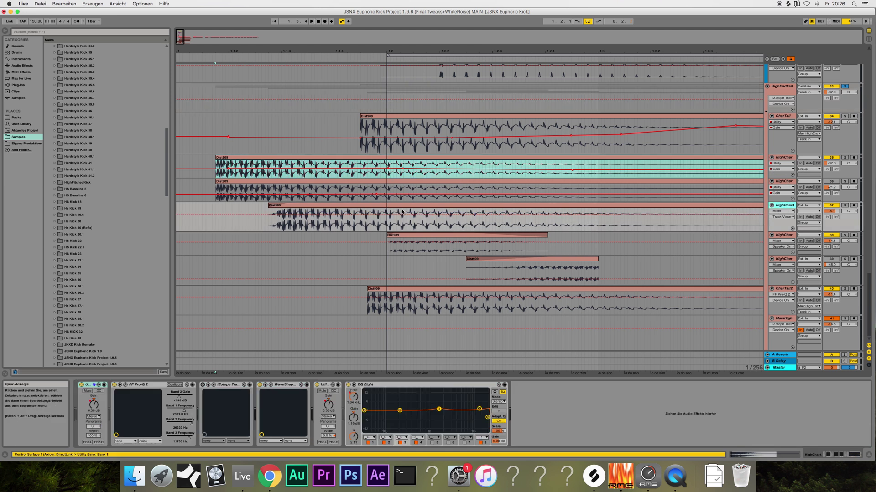
key(super+z)
key(super+z)
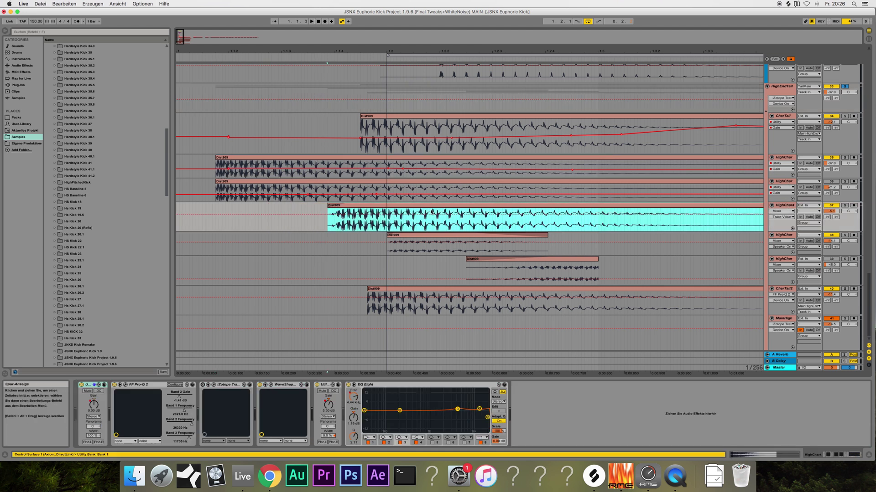
click(388, 220)
key(space)
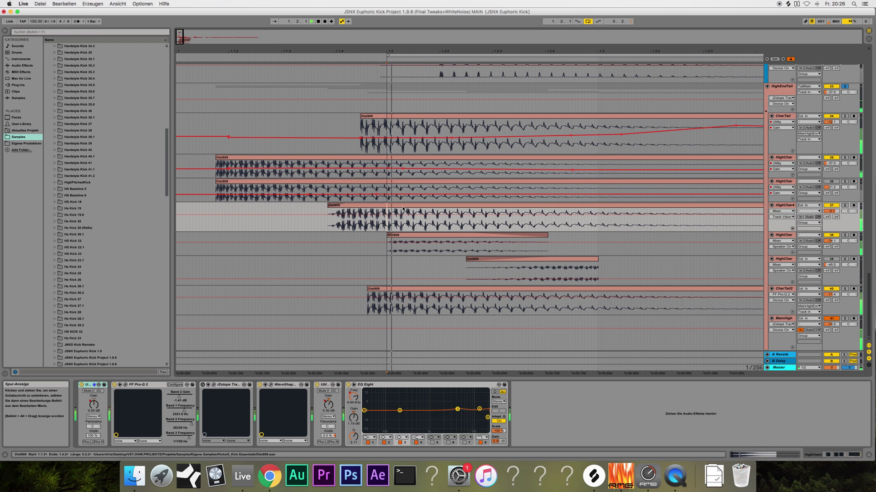
key(super+shift+z)
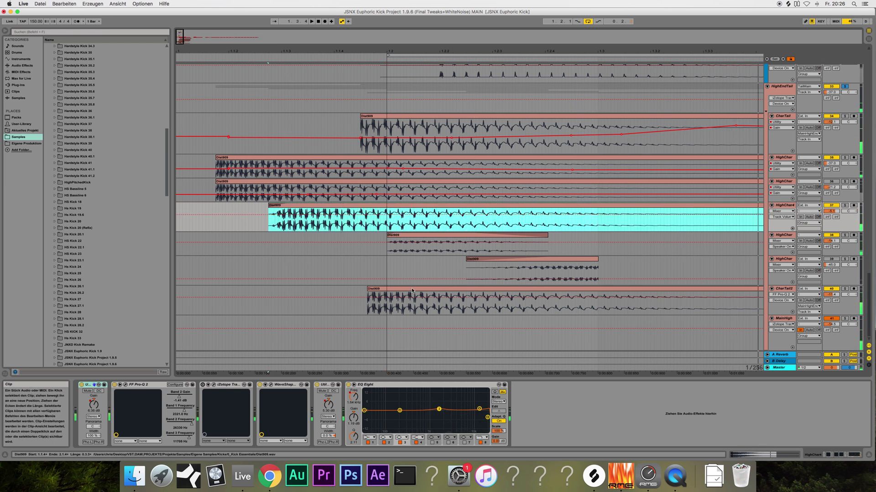
Try shifting the CharTail2 clip earlier, audition it from 1.2, and undo the shift.
click(486, 295)
click(445, 290)
drag(427, 293, 390, 293)
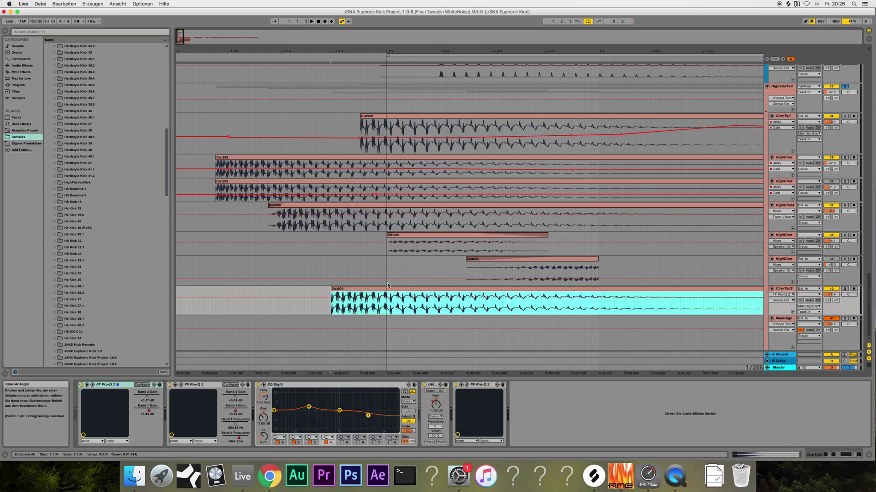
click(387, 285)
key(super+z)
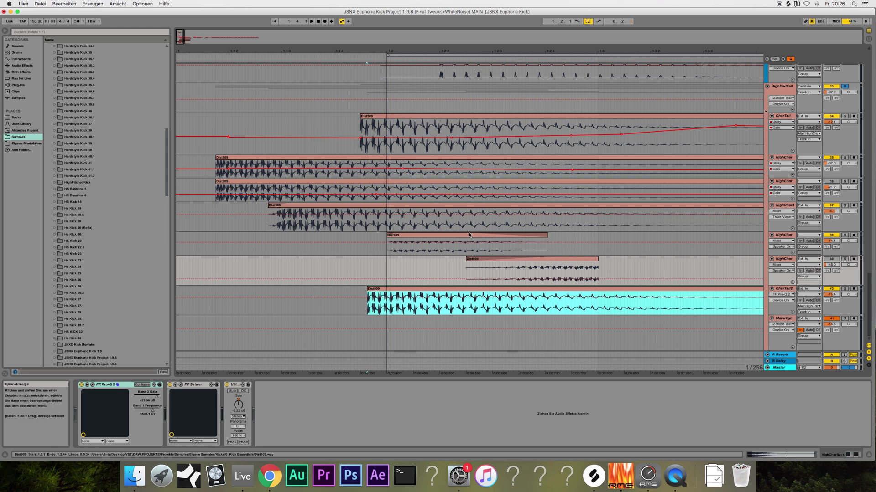
Solo the HighChar track below HighChar4 and inspect its Pro-Q 2 curve during playback.
click(538, 237)
click(844, 234)
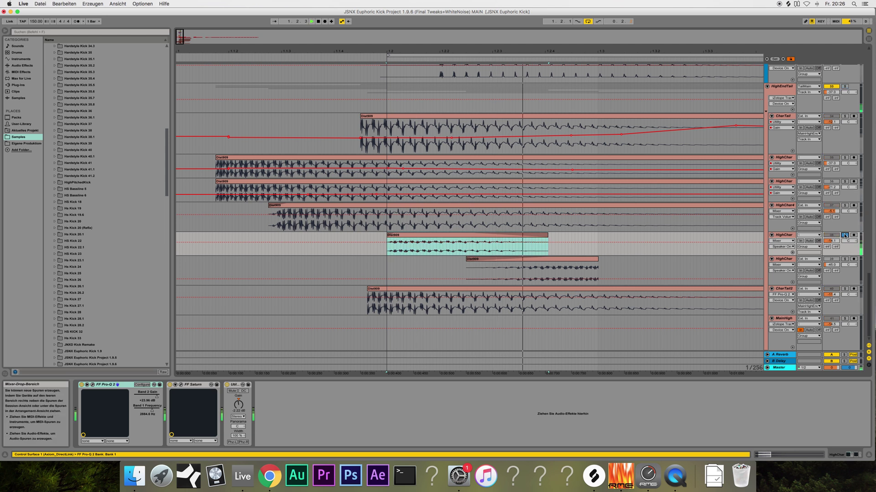
click(784, 235)
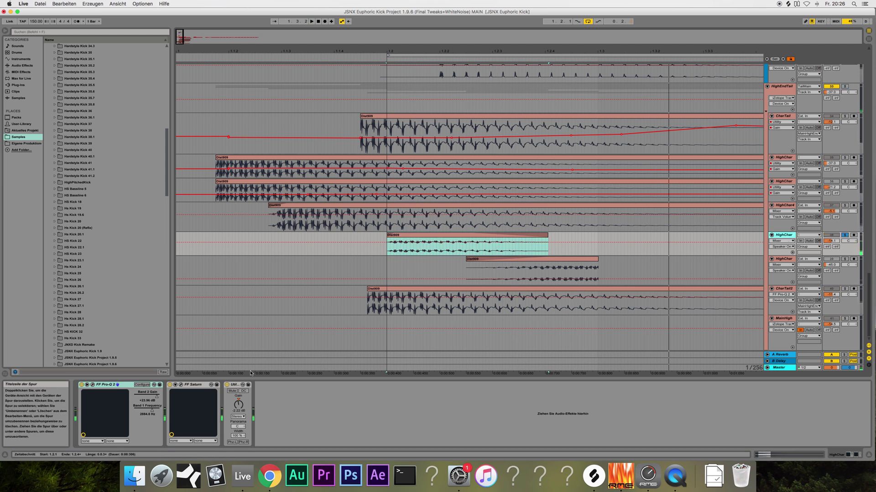
click(93, 386)
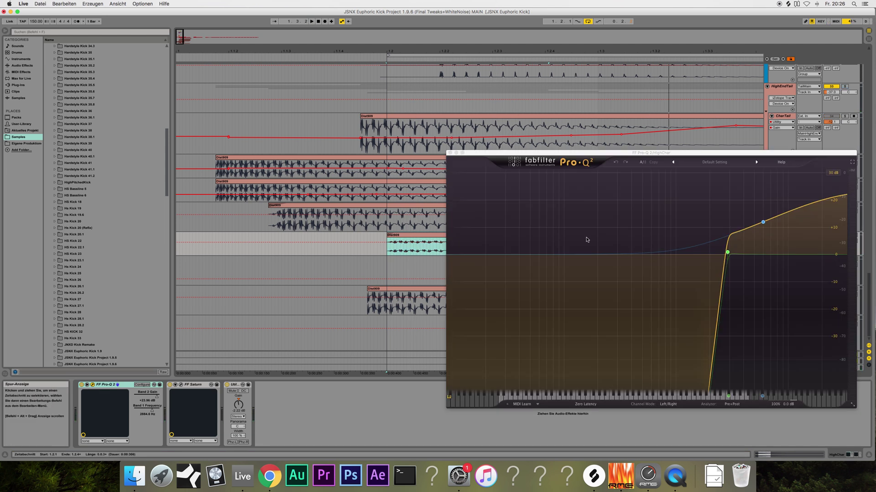
key(space)
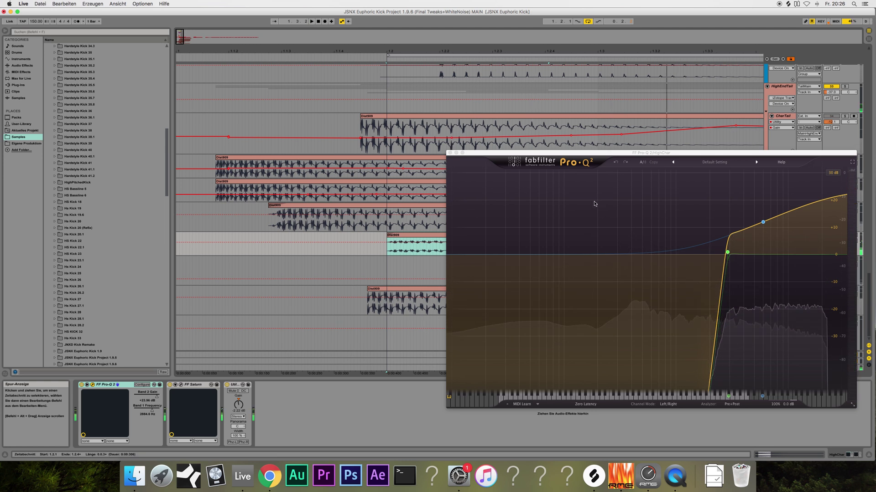
click(449, 153)
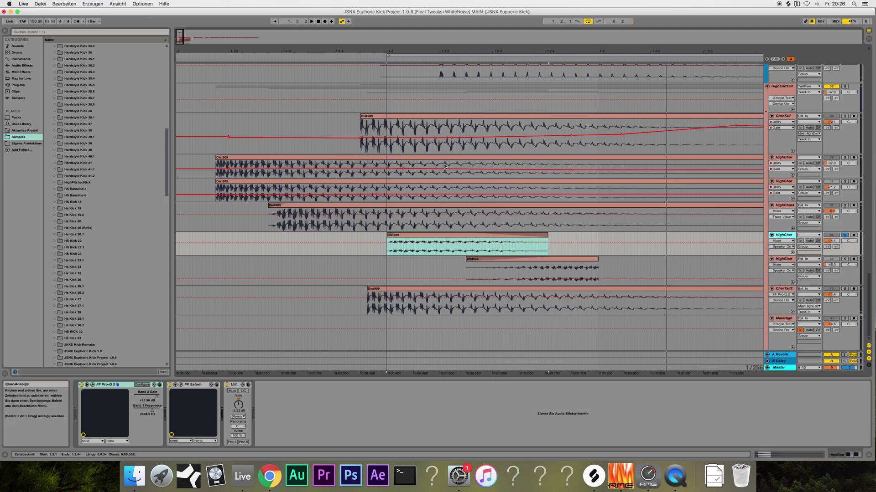
Select the short HighChar clip above the Tok group and inspect the track's Pro-Q 2 curve.
scroll(418, 242, down, 5)
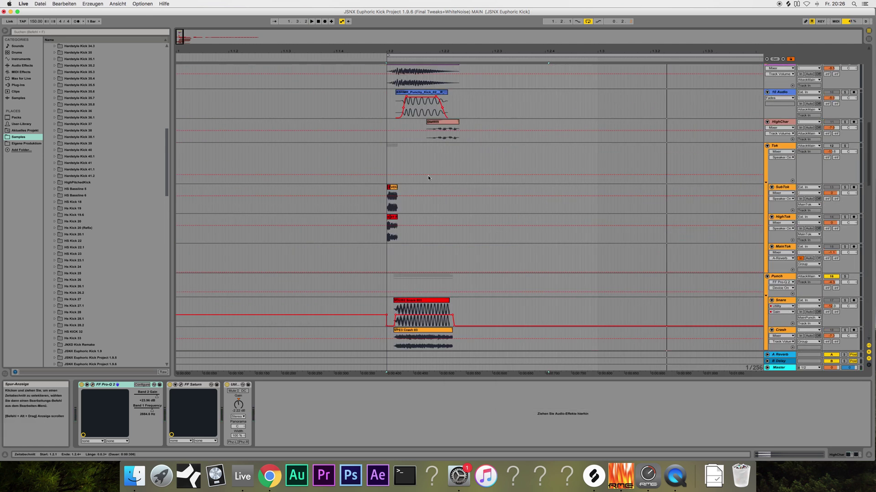
click(442, 133)
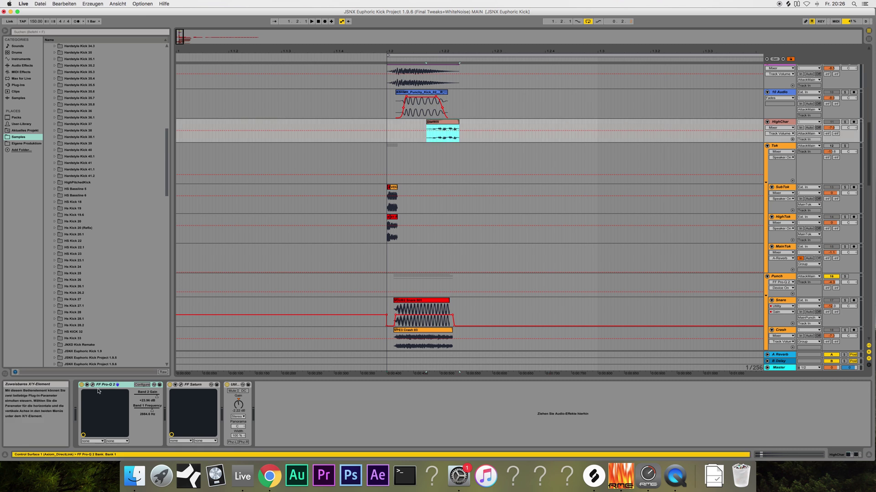
click(117, 385)
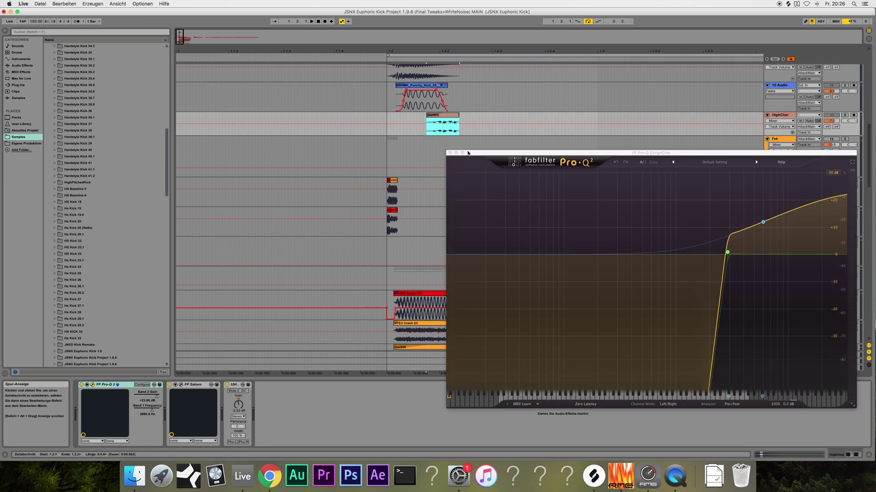
click(450, 153)
Solo the CharTail2 track and examine its first Pro-Q 2 curve during playback.
scroll(420, 185, down, 10)
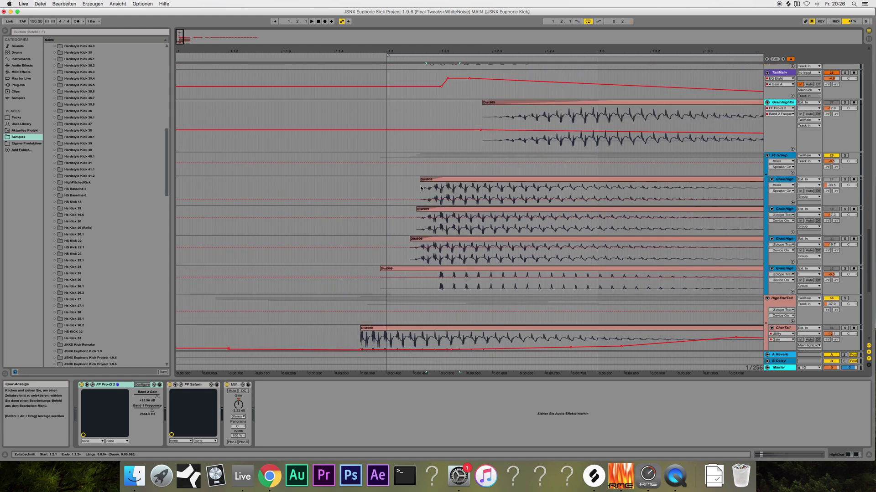
scroll(420, 185, down, 10)
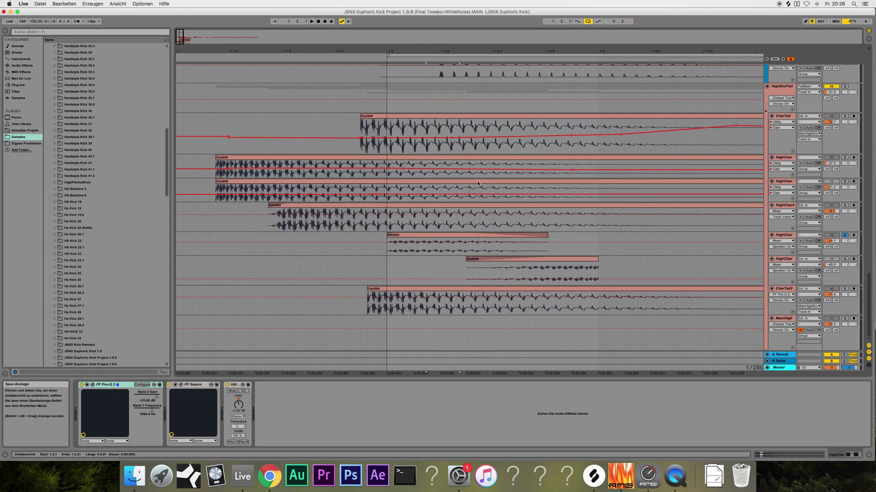
click(796, 289)
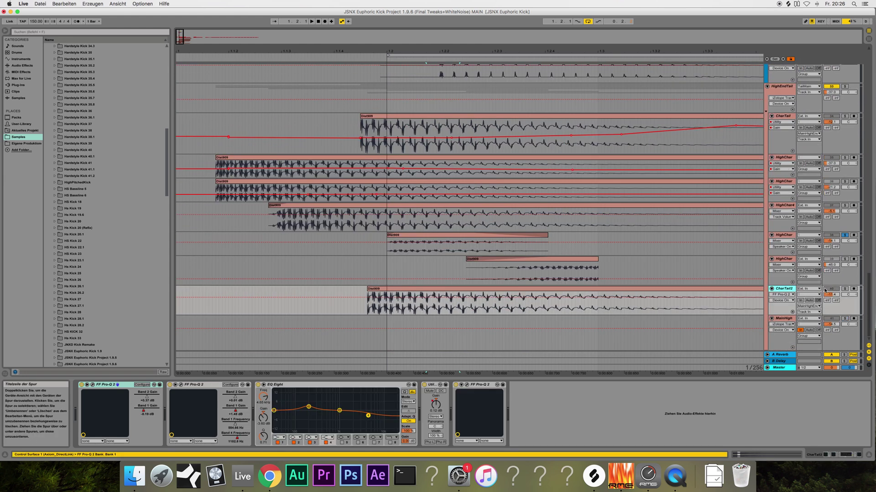
click(844, 289)
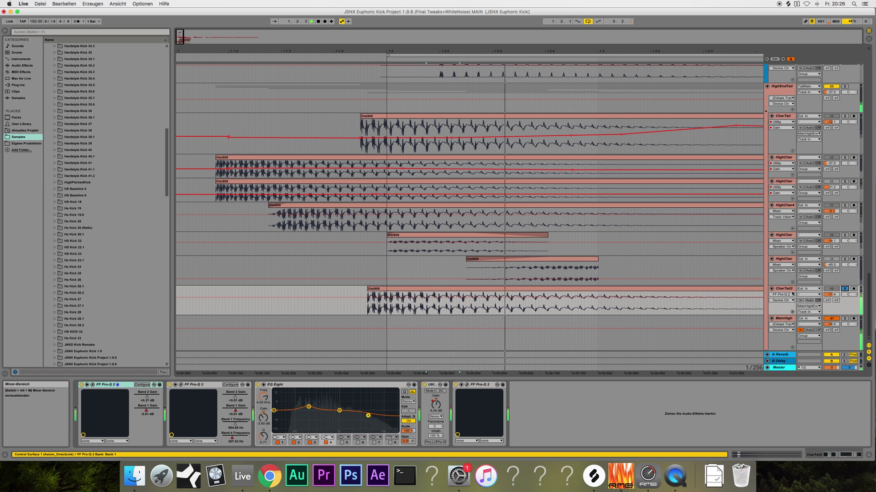
click(93, 384)
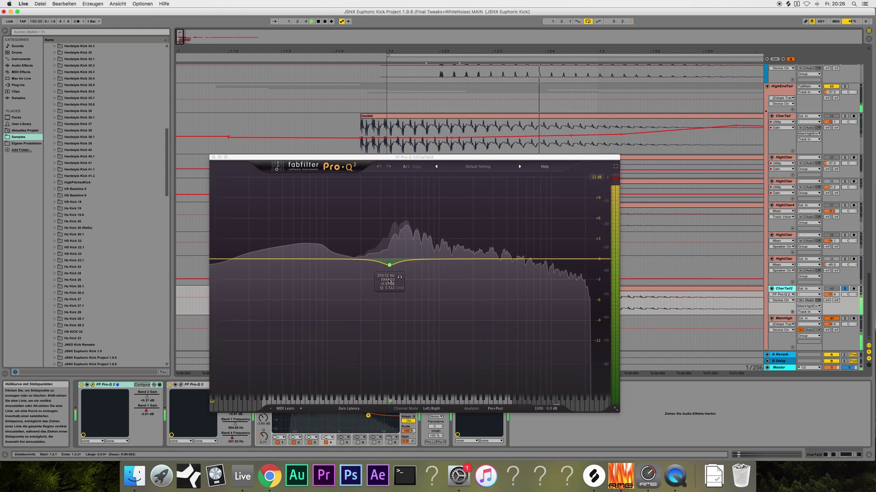
click(213, 157)
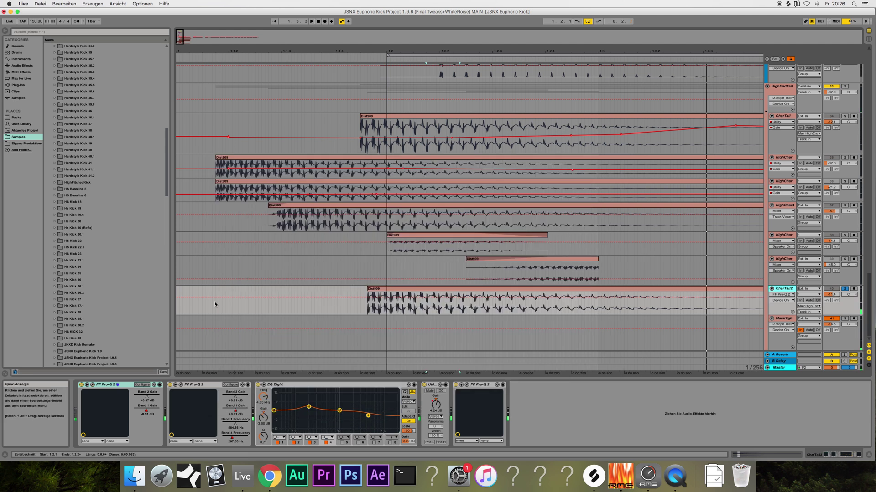
Examine CharTail2's second Pro-Q 2 curve and compare the sound with that equalizer bypassed and re-enabled.
click(181, 385)
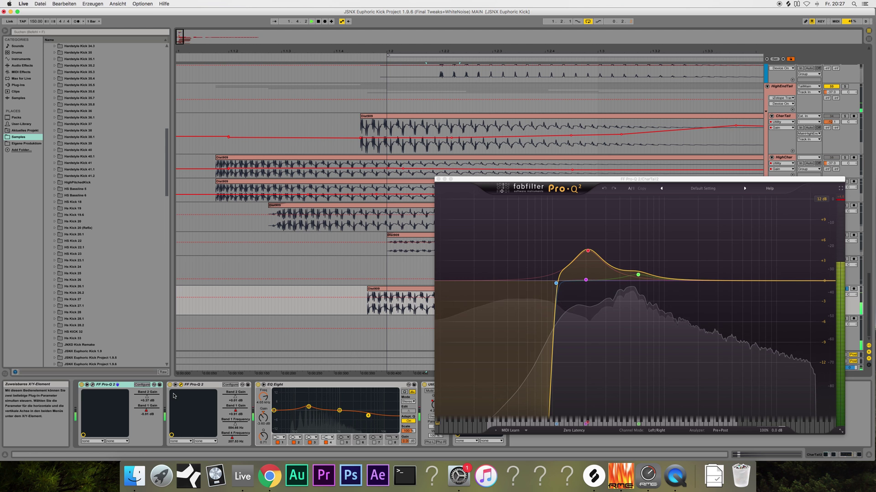
click(169, 385)
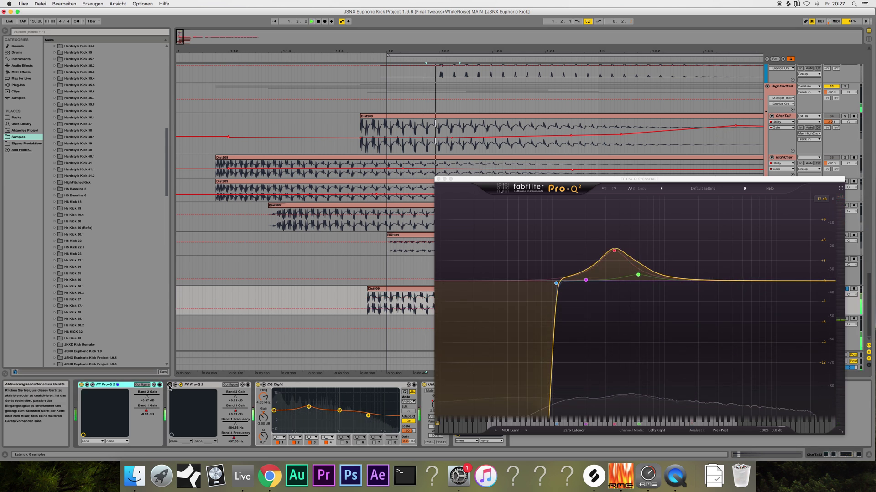
click(170, 385)
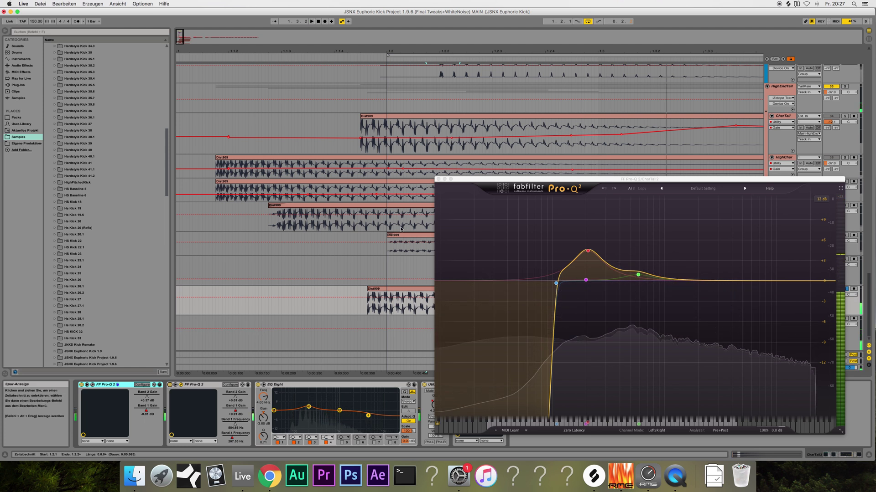
click(437, 179)
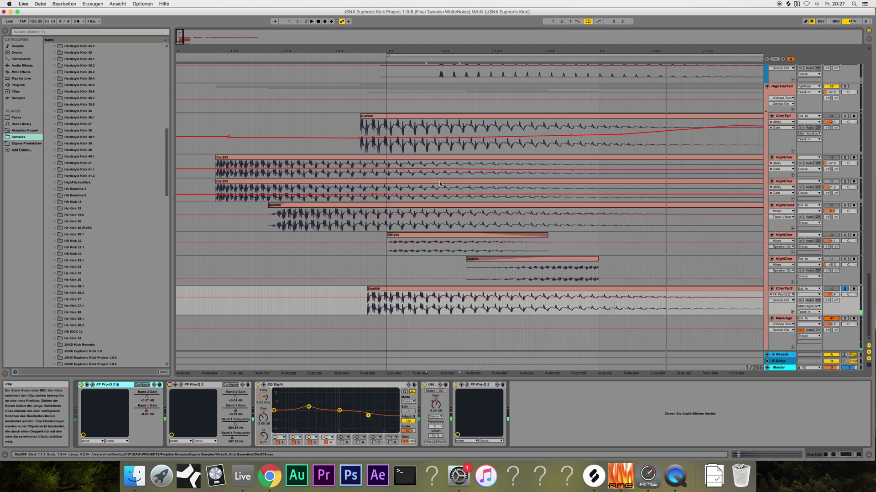
Inspect the curve of the last Pro-Q 2 in CharTail2's effect chain during playback.
click(467, 385)
key(space)
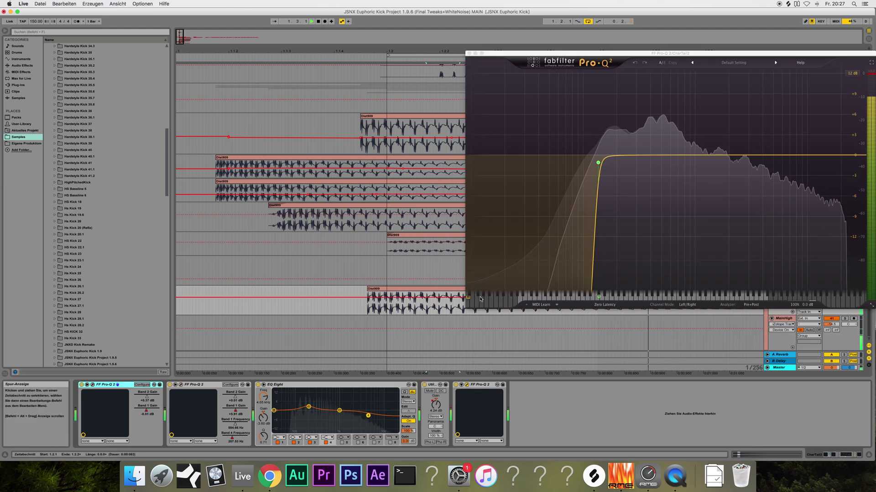
key(space)
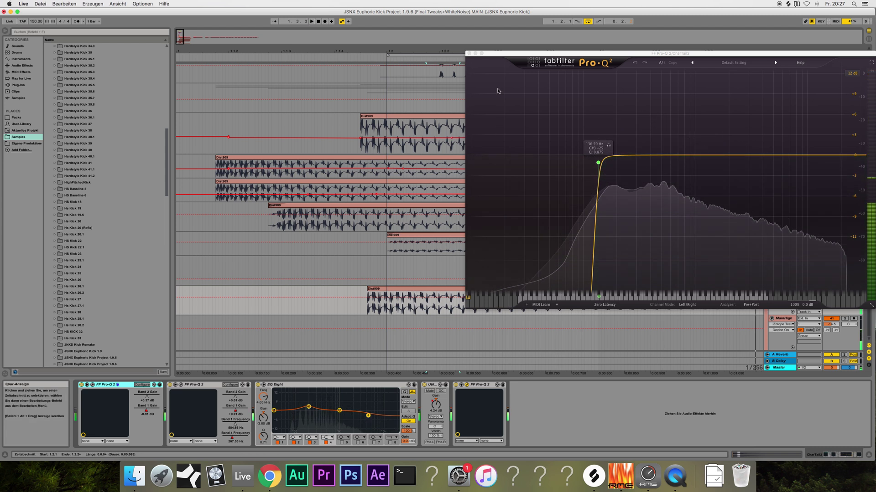
click(469, 53)
Select the MainHigh track in the HighEndTail group and look through its complete effect chain.
scroll(454, 224, up, 6)
click(454, 222)
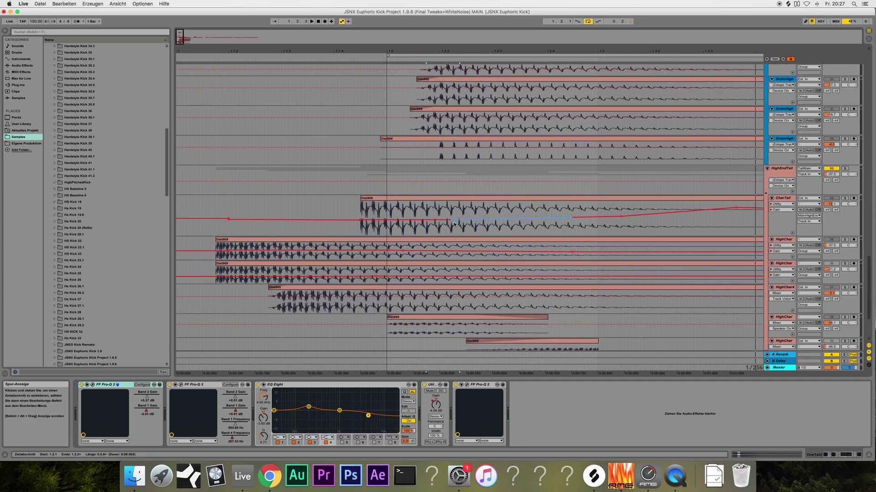
scroll(454, 223, down, 3)
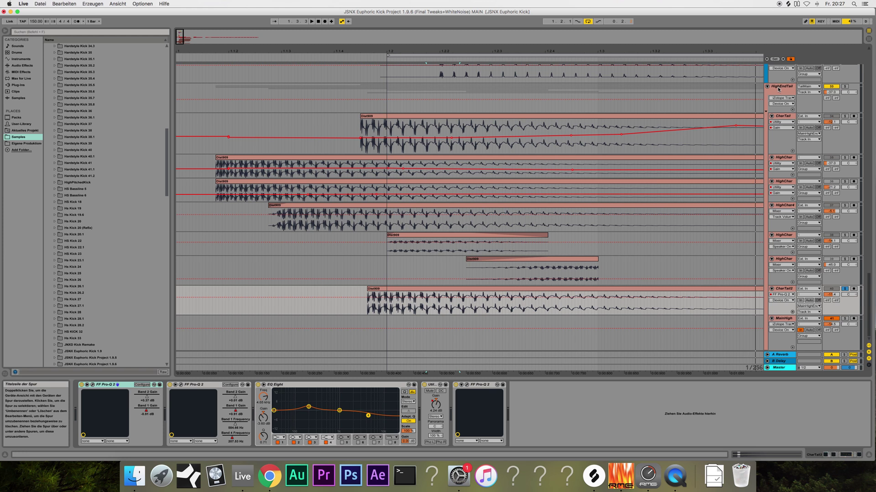
click(786, 322)
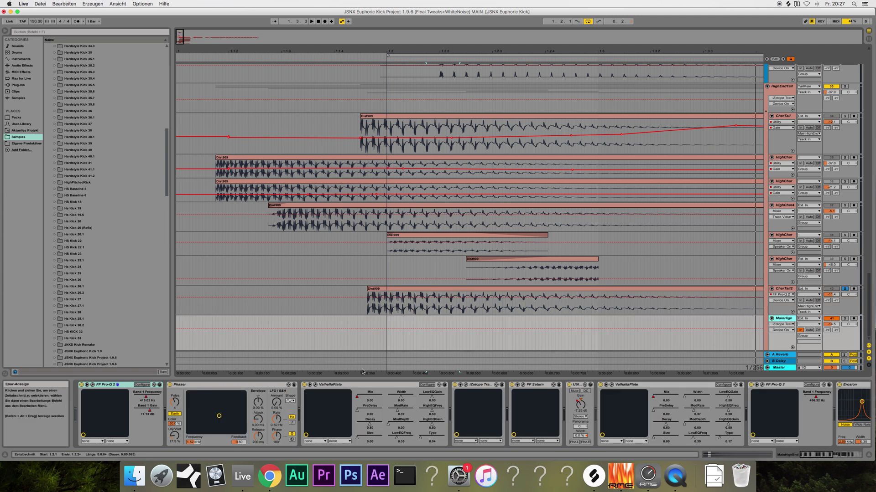
scroll(371, 389, right, 10)
scroll(371, 389, right, 5)
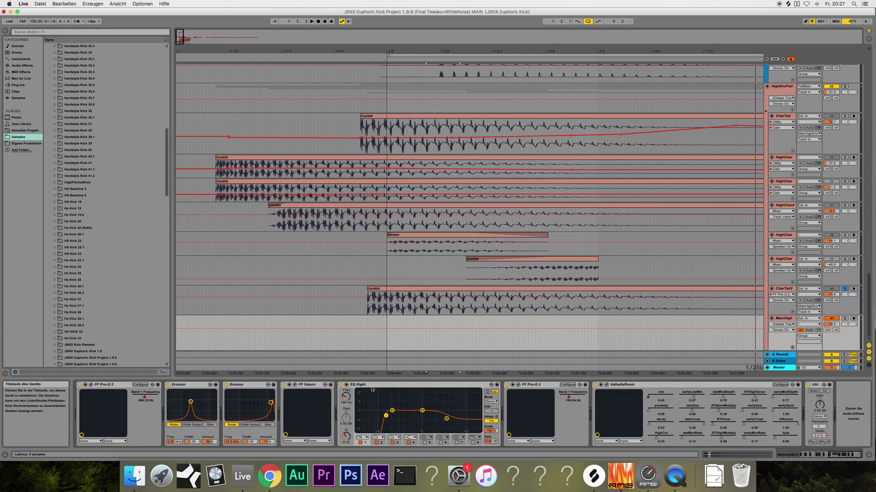
scroll(372, 389, left, 12)
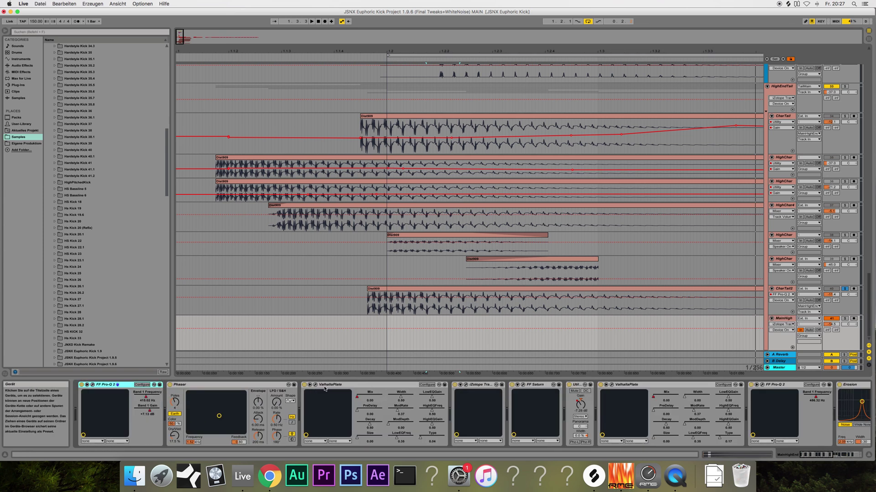
scroll(501, 415, right, 8)
scroll(501, 415, left, 8)
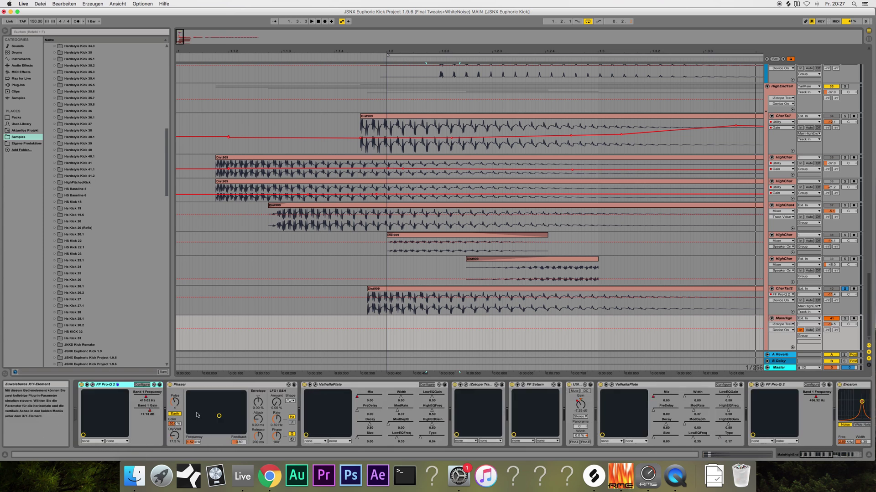
Inspect the curve of the first Pro-Q 2 in the MainHigh chain while playing from CharTail2.
click(93, 386)
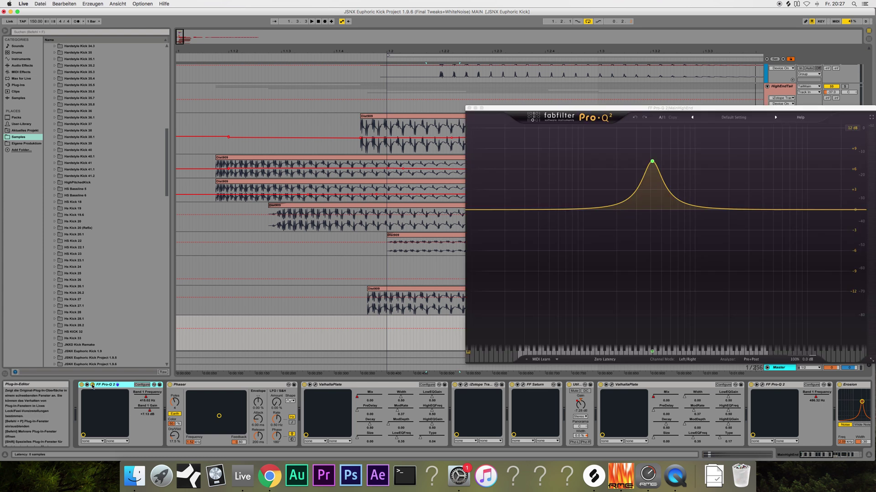
click(387, 302)
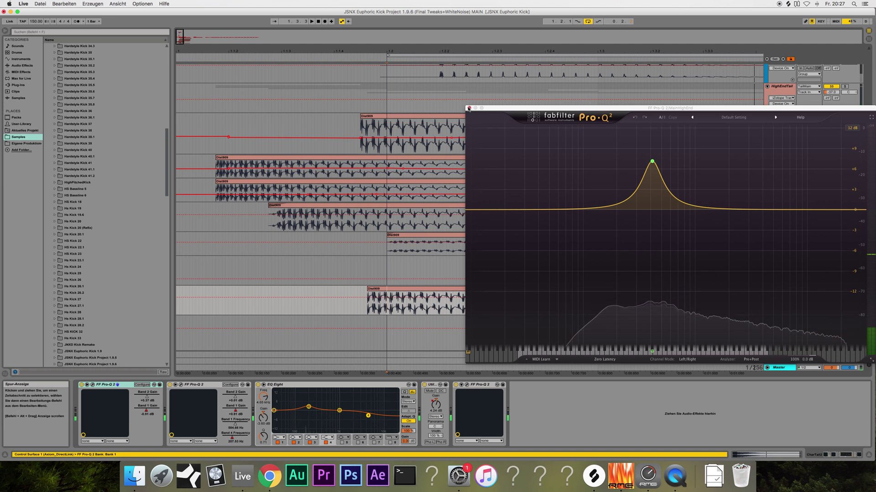
click(468, 109)
Solo the MainHigh track and play it from 1.2.1.
click(847, 321)
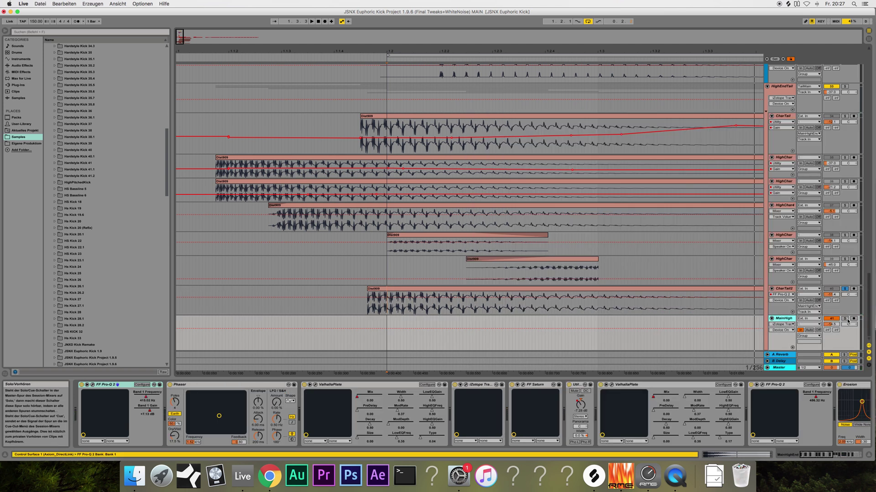
click(387, 326)
key(space)
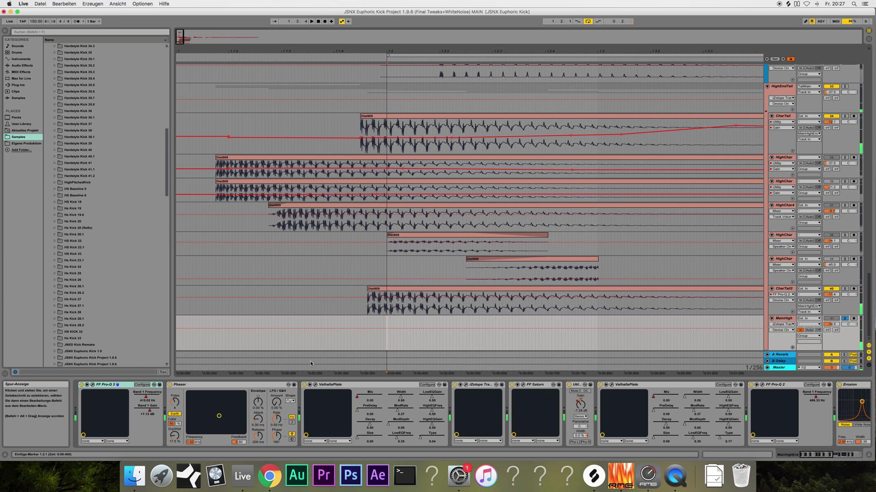
Examine MainHigh's Phaser and first ValhallaPlate, and display the reverb's Mix automation while listening to the track.
click(201, 385)
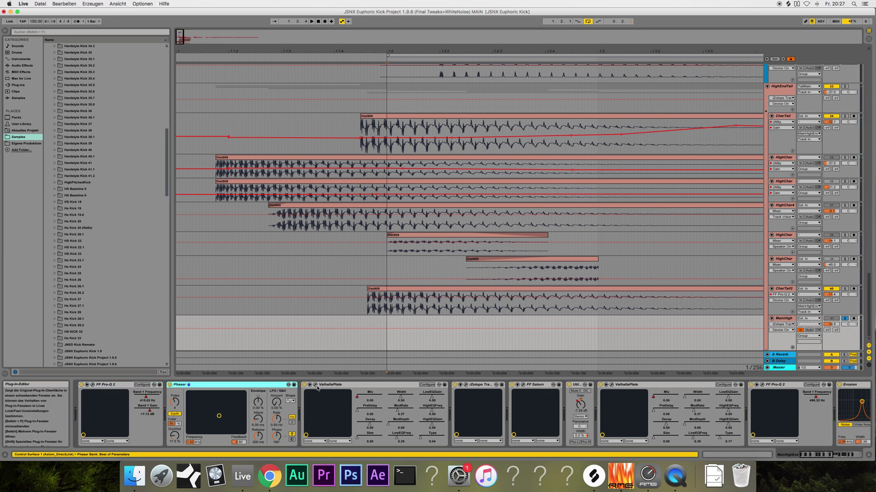
click(315, 386)
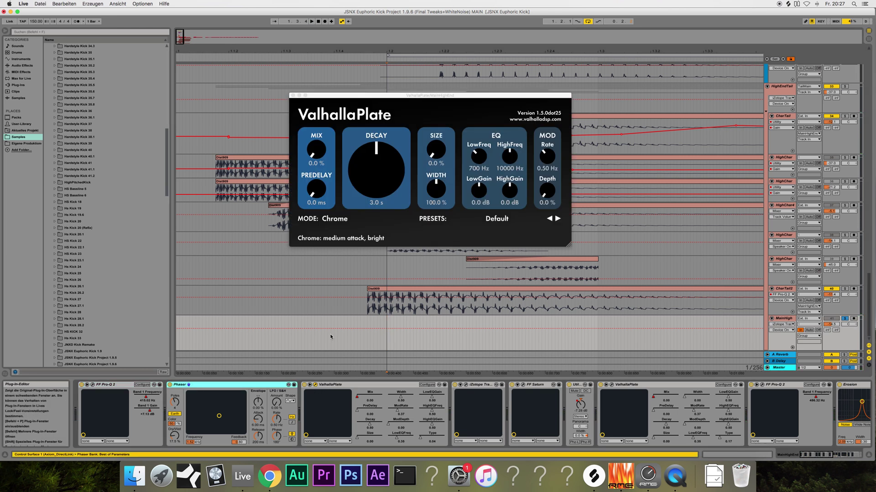
click(293, 96)
click(356, 398)
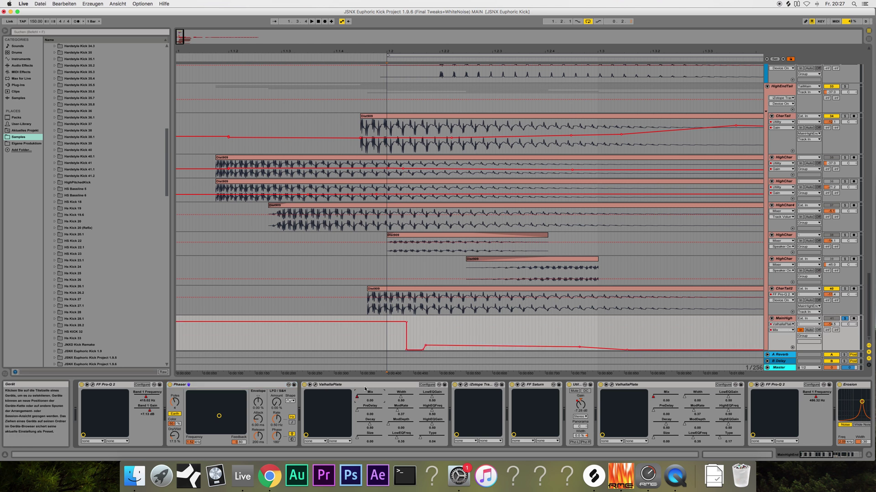
click(387, 345)
key(space)
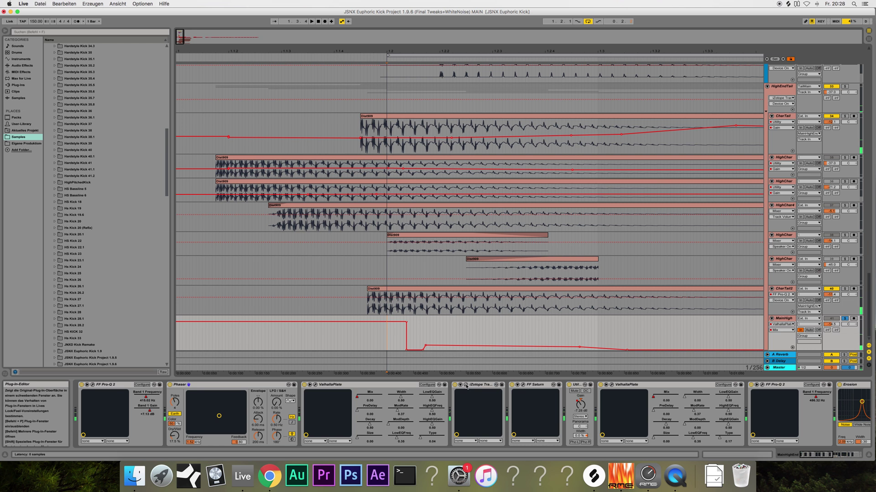
Inspect MainHigh's iZotope Trash 2 settings and display the second ValhallaPlate's Mix automation.
click(466, 386)
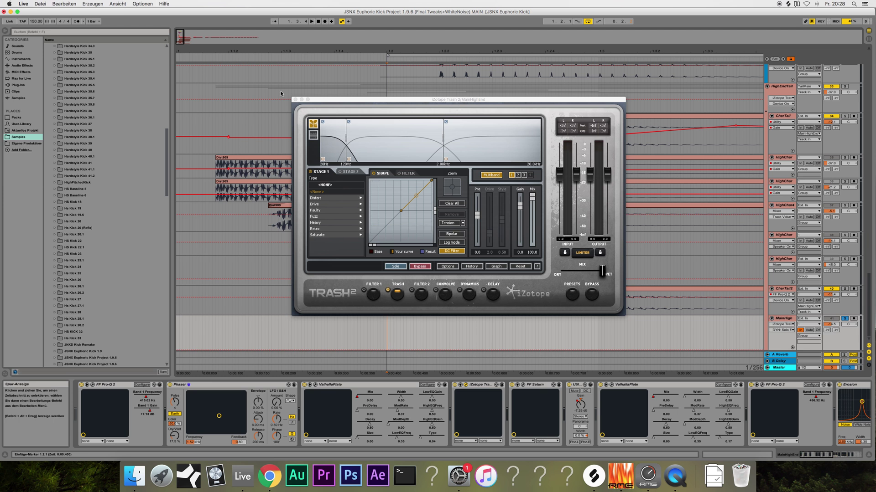
click(295, 99)
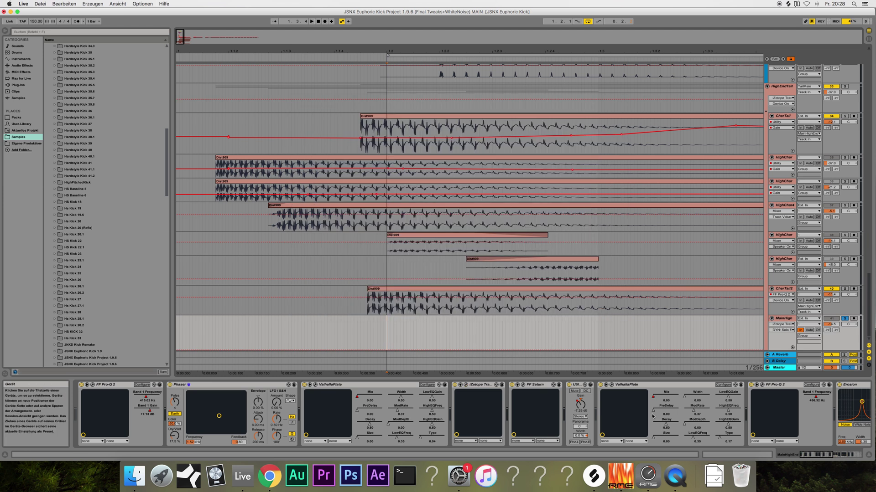
scroll(645, 414, right, 3)
click(549, 384)
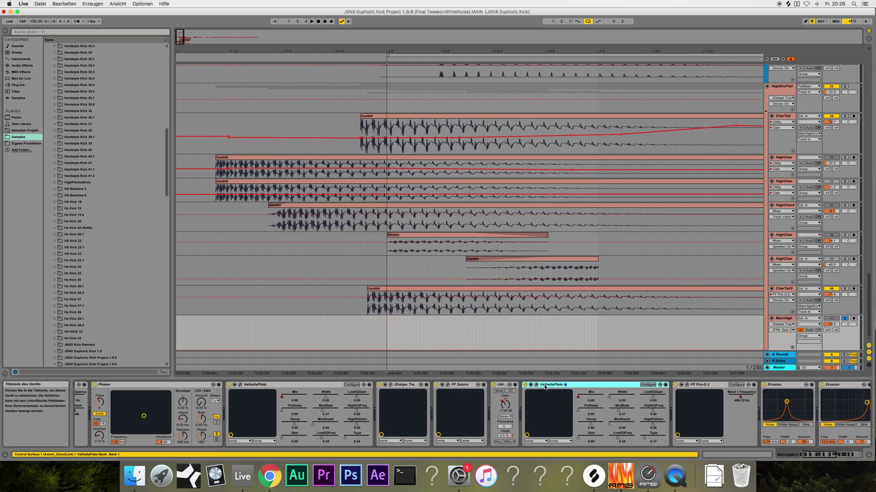
scroll(547, 406, right, 2)
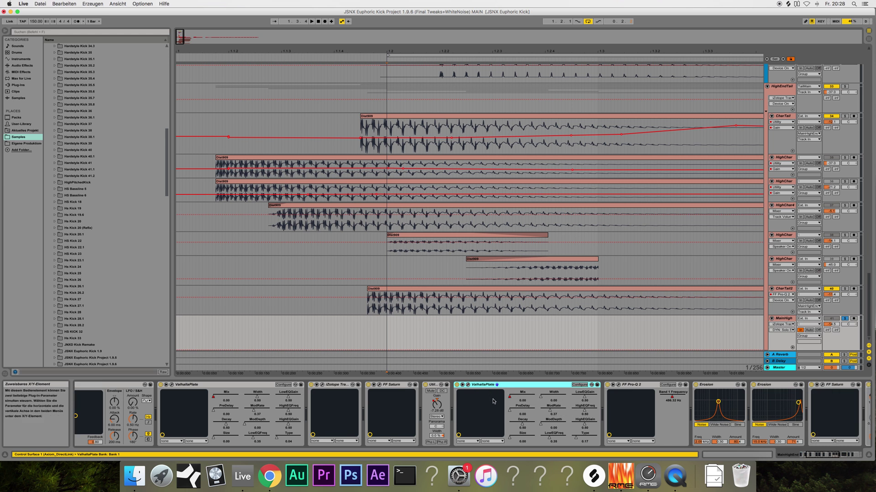
click(509, 401)
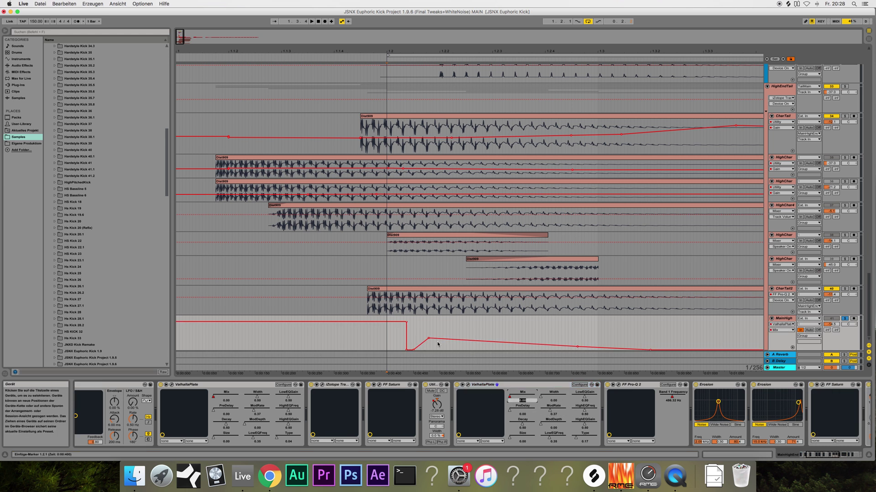
Inspect the low-pass curve of the Pro-Q 2 following the second ValhallaPlate during playback.
scroll(501, 347, right, 3)
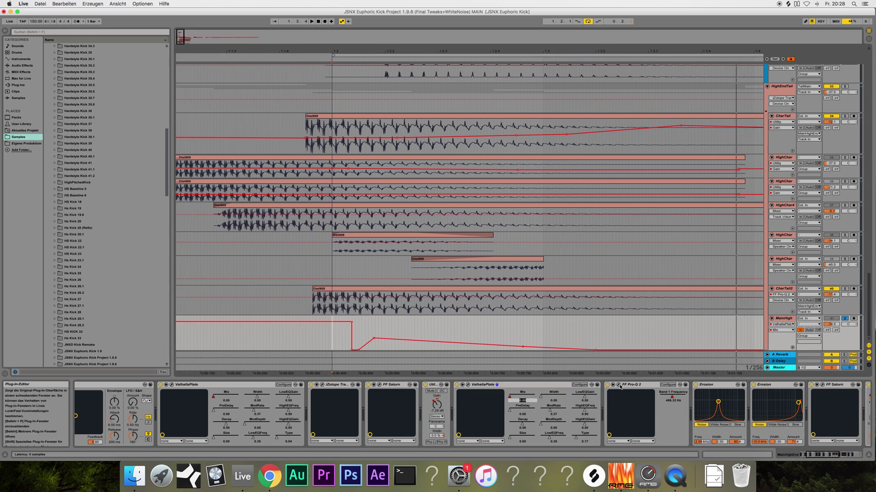
click(619, 387)
key(space)
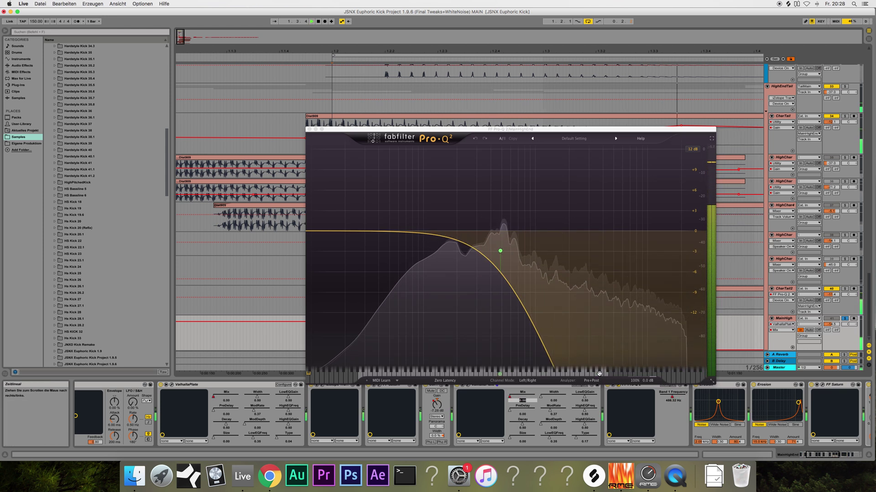
key(space)
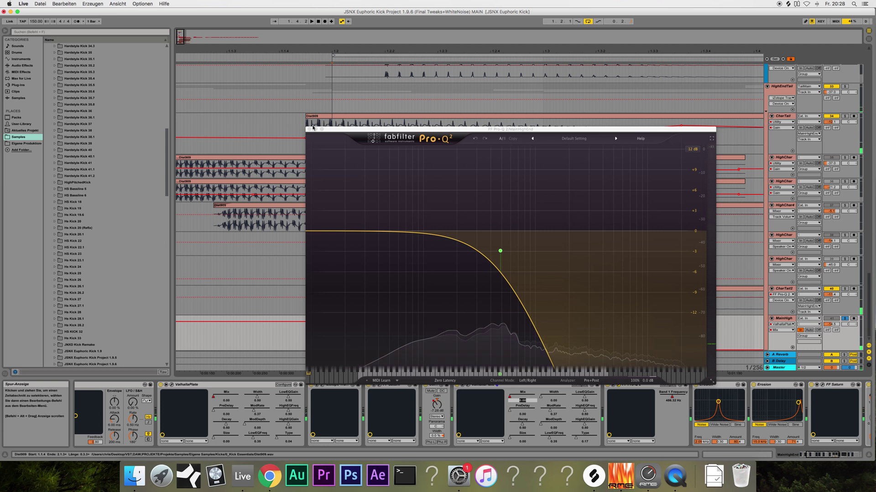
key(super+alt+p)
Compare MainHigh's sound with both Erosion devices bypassed and re-enabled during playback.
click(775, 385)
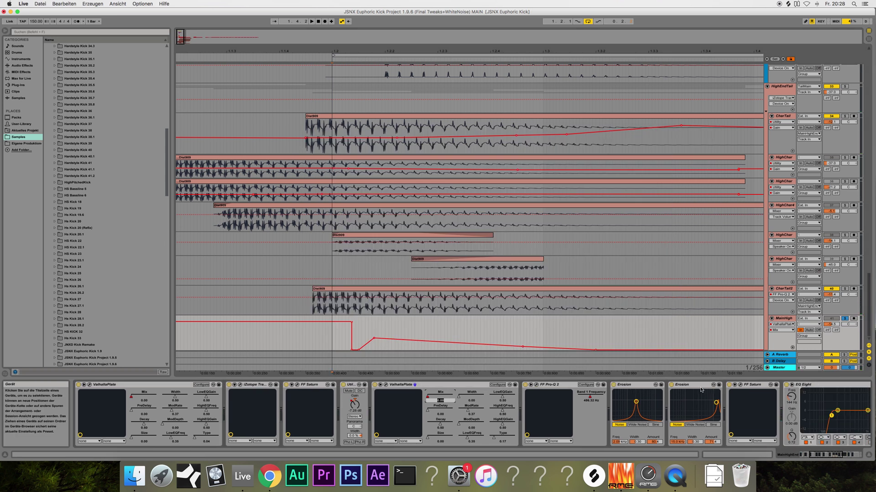
click(644, 388)
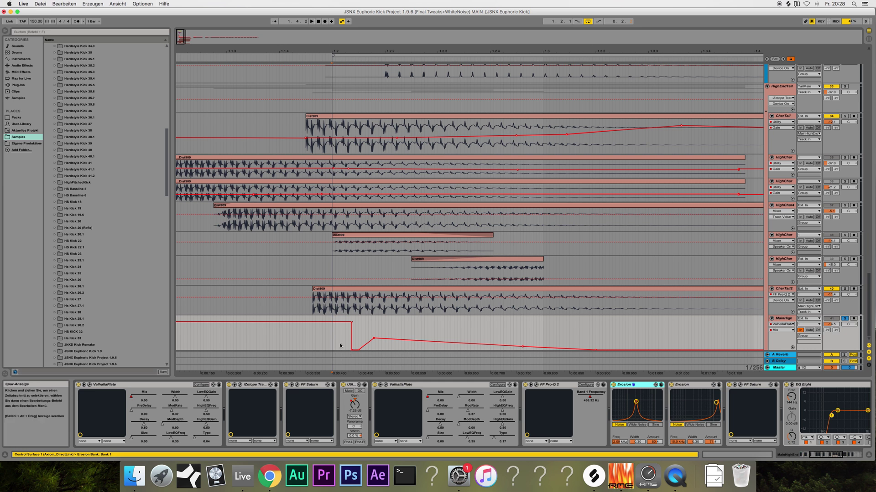
click(613, 385)
click(671, 386)
key(space)
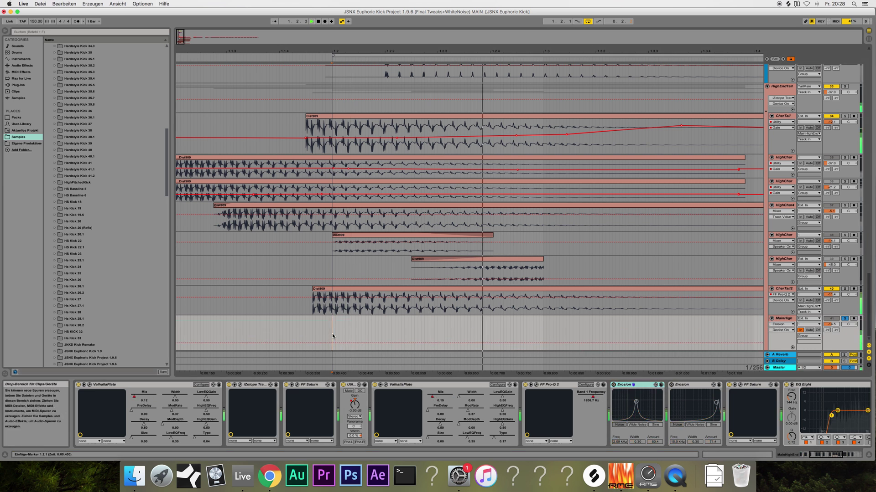
click(614, 385)
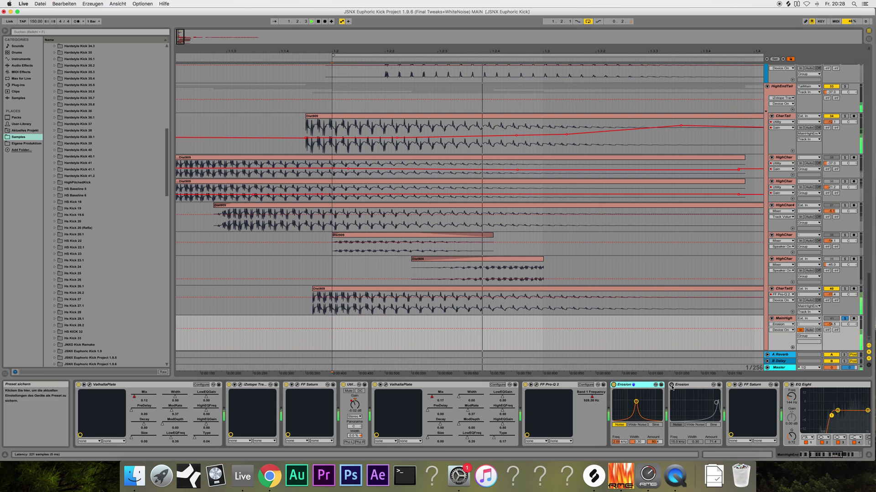
click(671, 385)
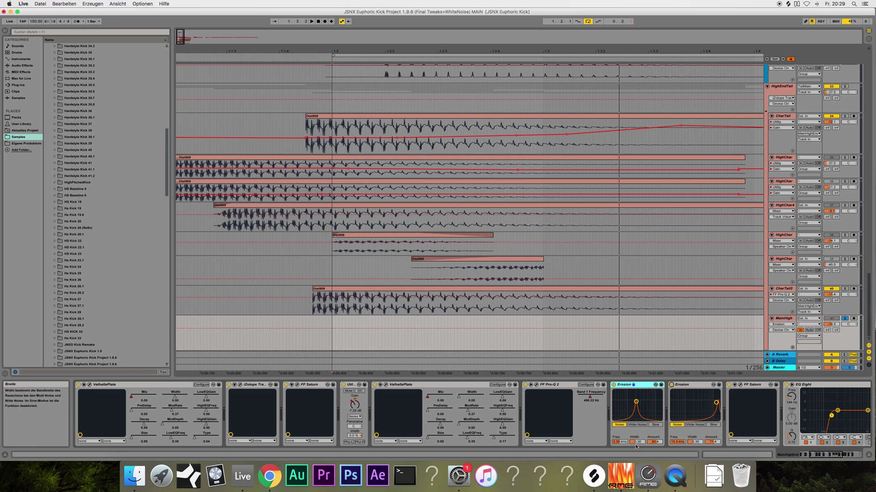
Display the first Erosion's Width and Amount automation and review the Saturn and EQ Eight further along the chain.
mouse_move(637, 442)
mouse_down()
mouse_move(637, 431)
mouse_move(637, 443)
mouse_up()
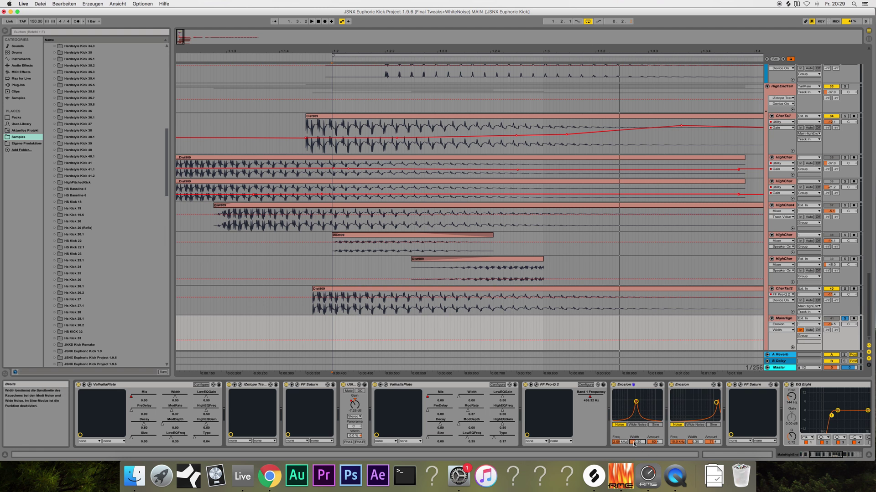
drag(659, 444, 659, 446)
click(743, 386)
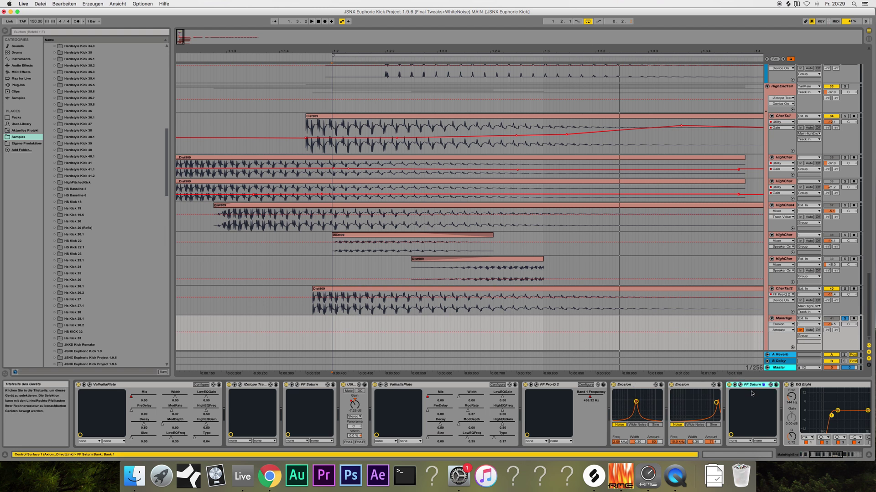
scroll(711, 411, right, 5)
scroll(705, 401, right, 3)
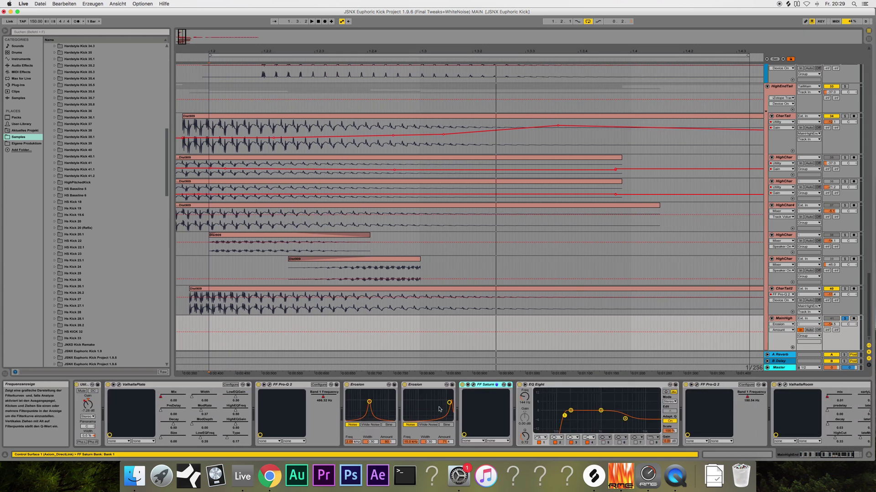
scroll(456, 410, right, 4)
click(475, 386)
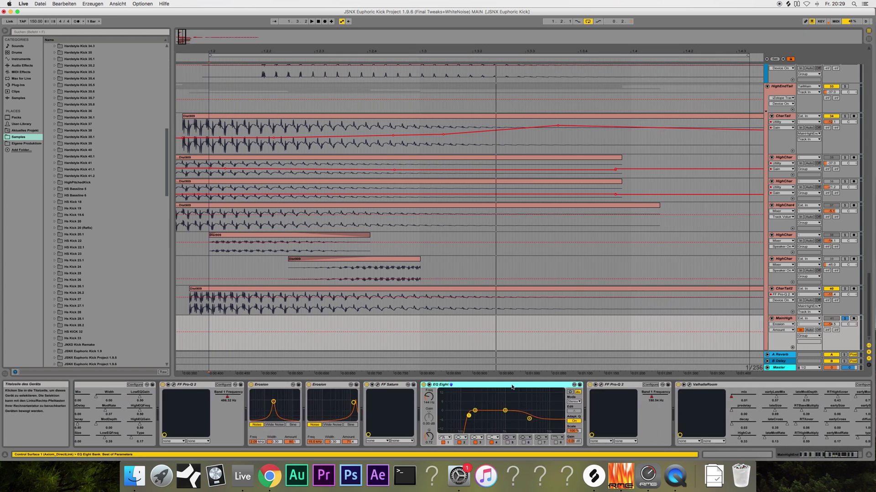
Inspect the curve of the Pro-Q 2 between EQ Eight and ValhallaRoom while playing MainHigh.
click(600, 385)
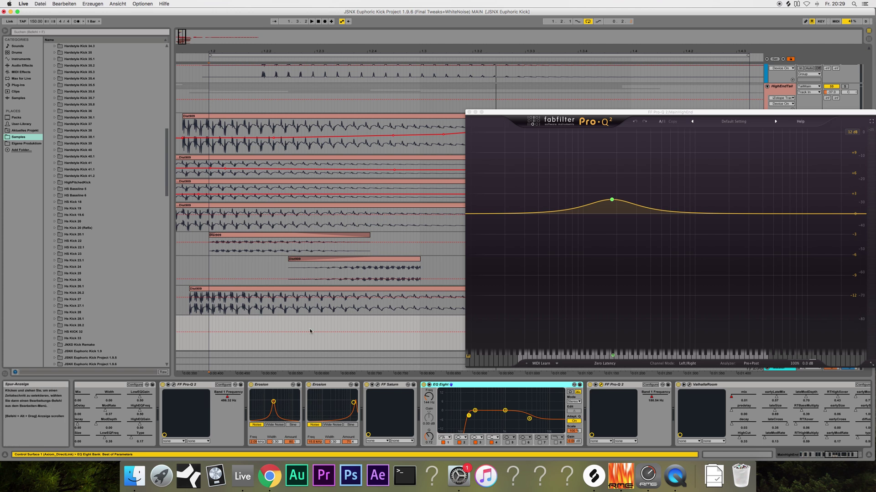
click(207, 325)
key(space)
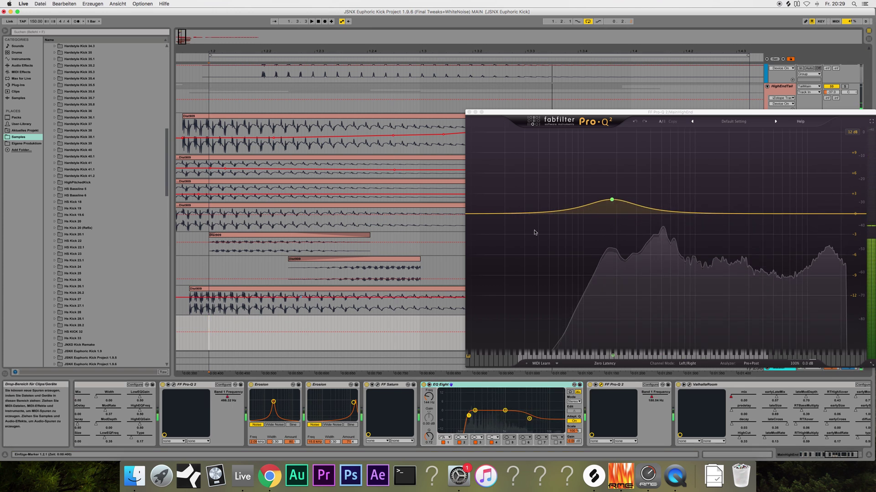
Compare MainHigh's sound with the Pro-Q 2 before ValhallaRoom bypassed and re-enabled, and close its window.
click(590, 386)
click(589, 385)
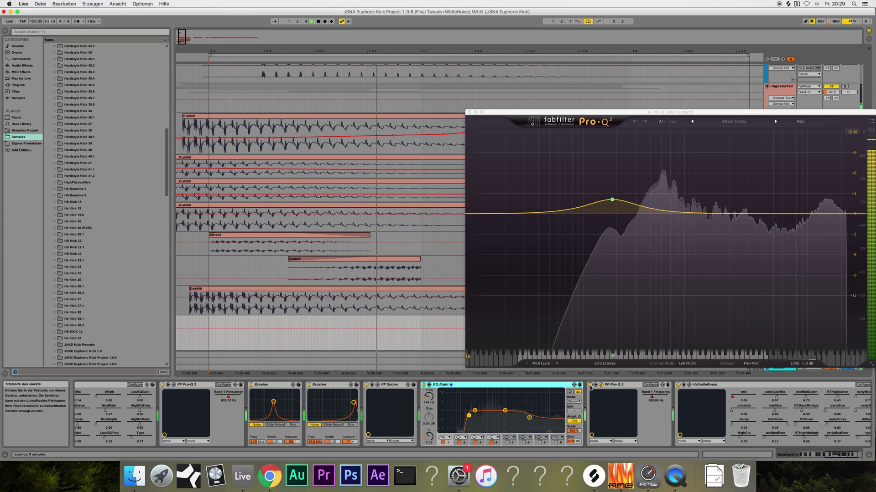
click(601, 385)
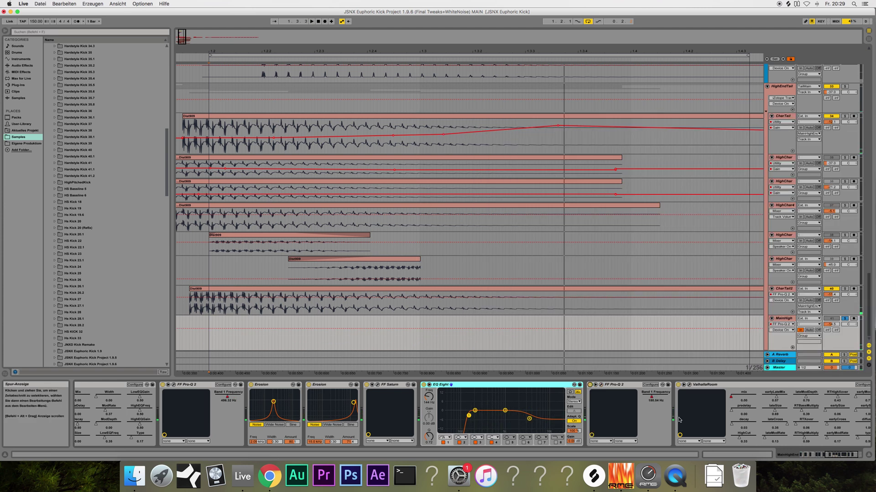
Review the end of MainHigh's device chain and display the last Utility's stereo width automation.
scroll(687, 414, right, 5)
click(607, 385)
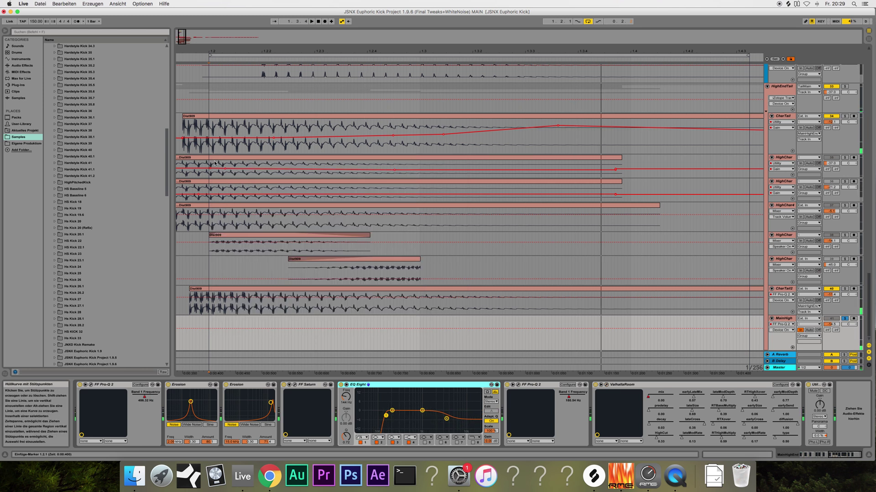
click(216, 162)
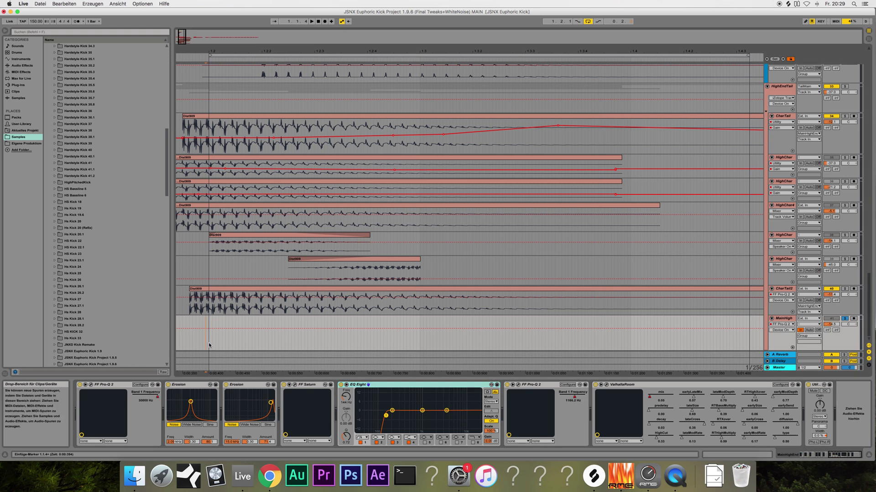
drag(817, 436, 818, 436)
key(space)
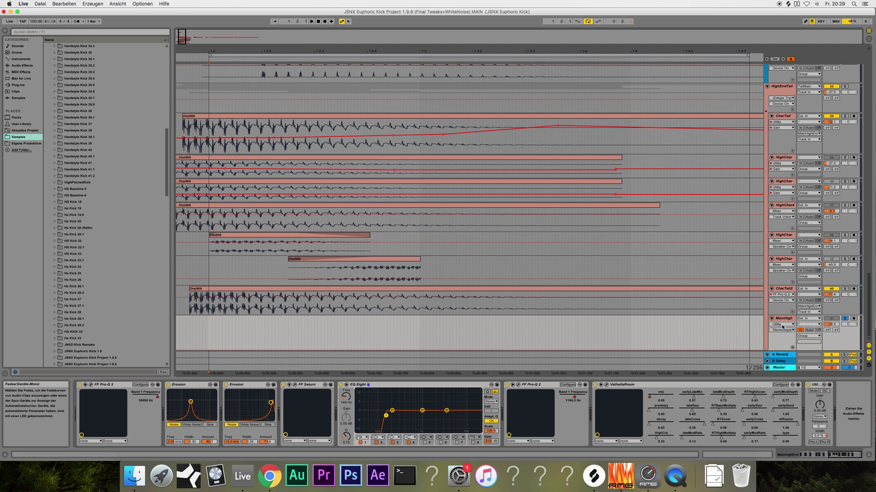
Solo the HighEndTail group and play it while looking over its device chain.
click(845, 87)
click(844, 86)
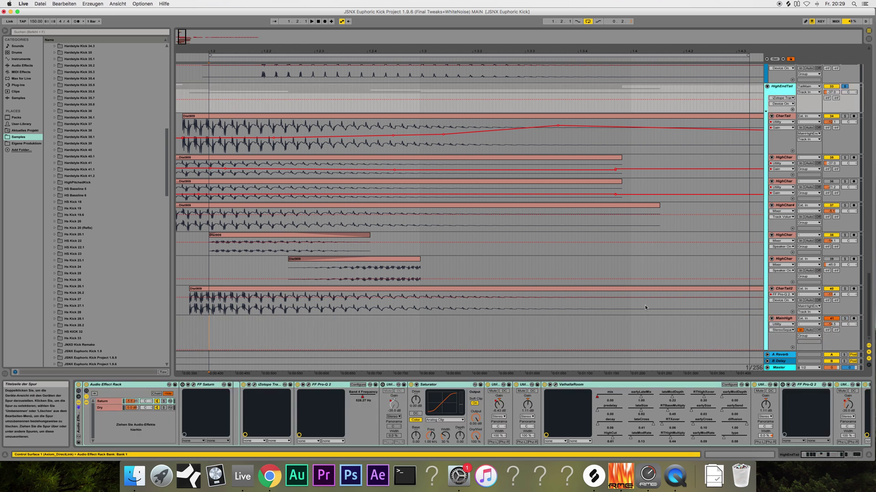
scroll(536, 412, right, 1)
scroll(536, 413, right, 10)
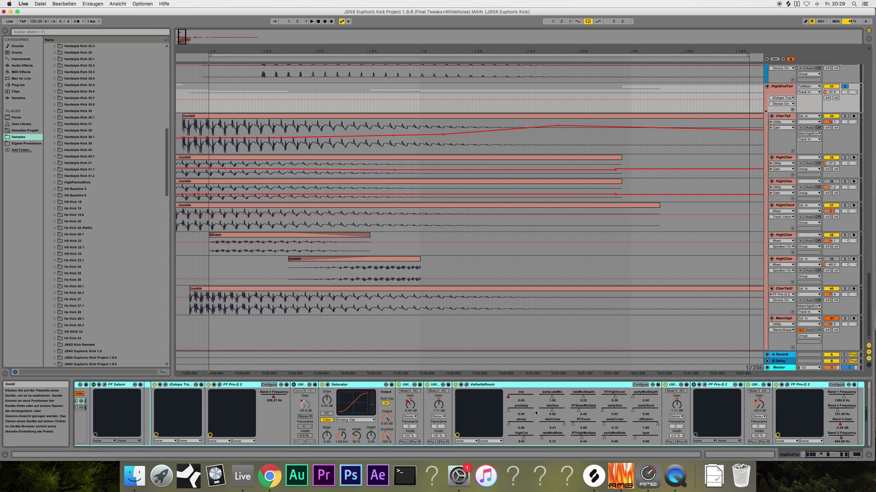
scroll(535, 412, left, 11)
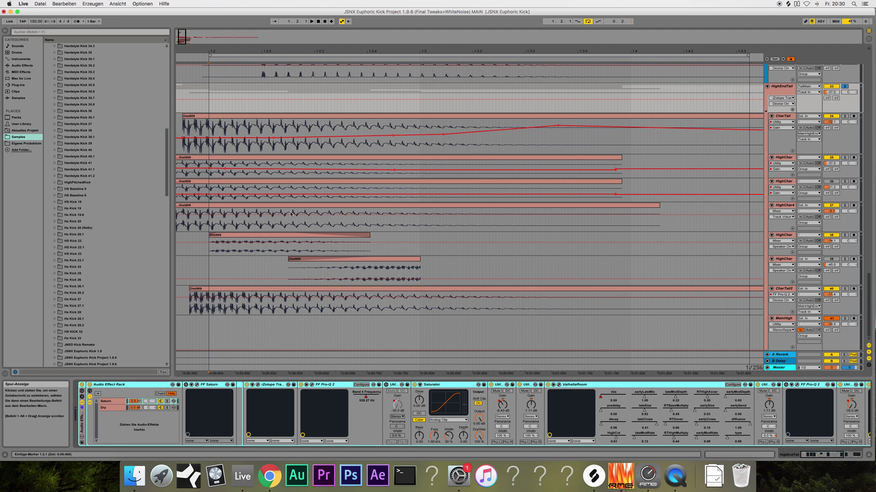
key(space)
key(space)
Examine the Saturn and Dry chains in HighEndTail's Audio Effect Rack.
click(145, 385)
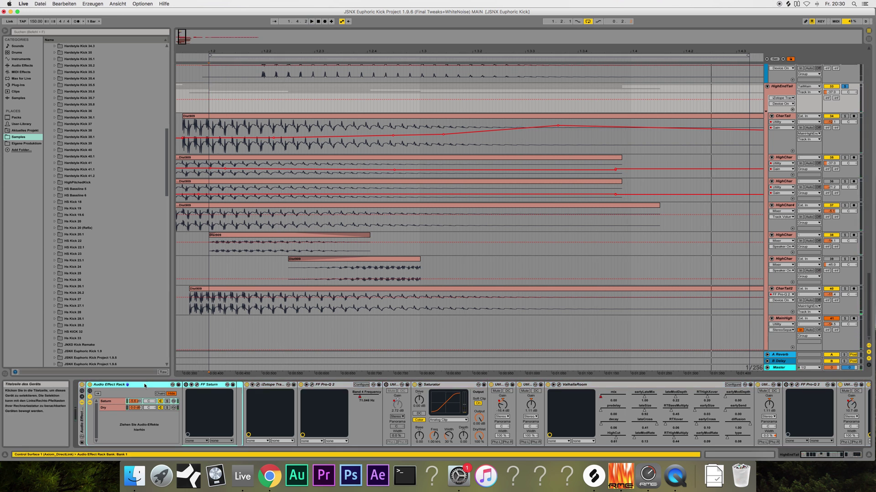
click(109, 402)
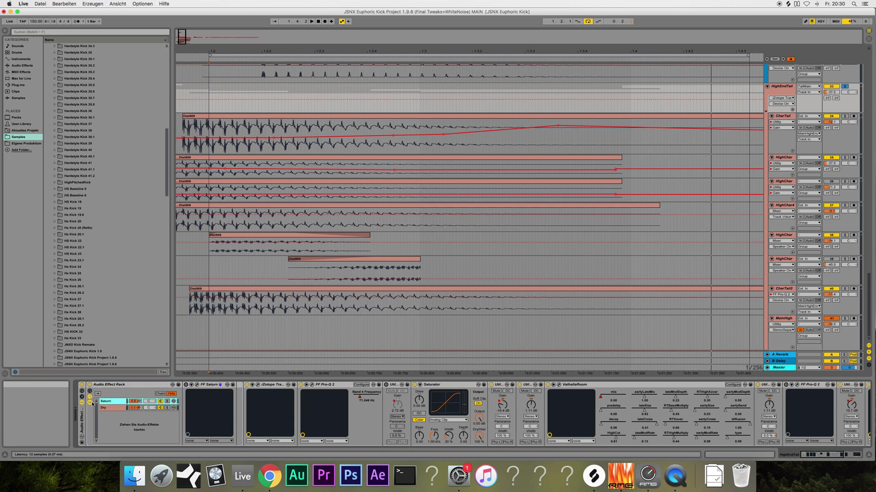
click(103, 409)
click(120, 402)
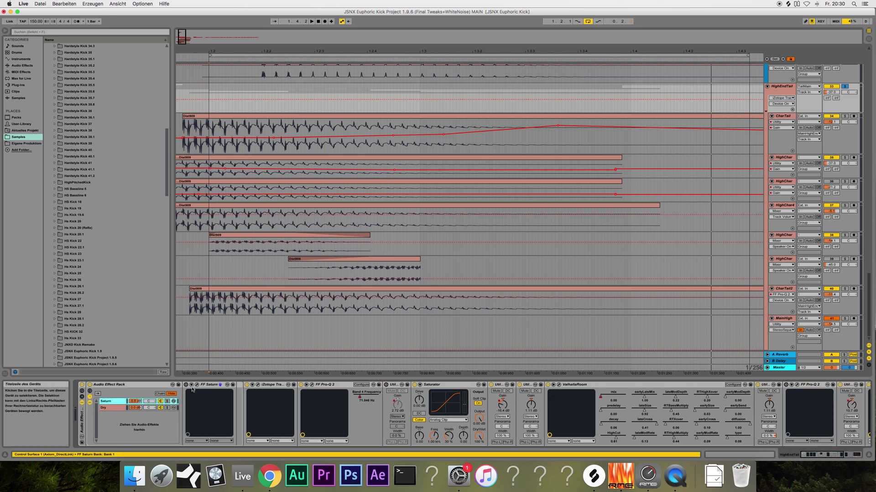
click(122, 409)
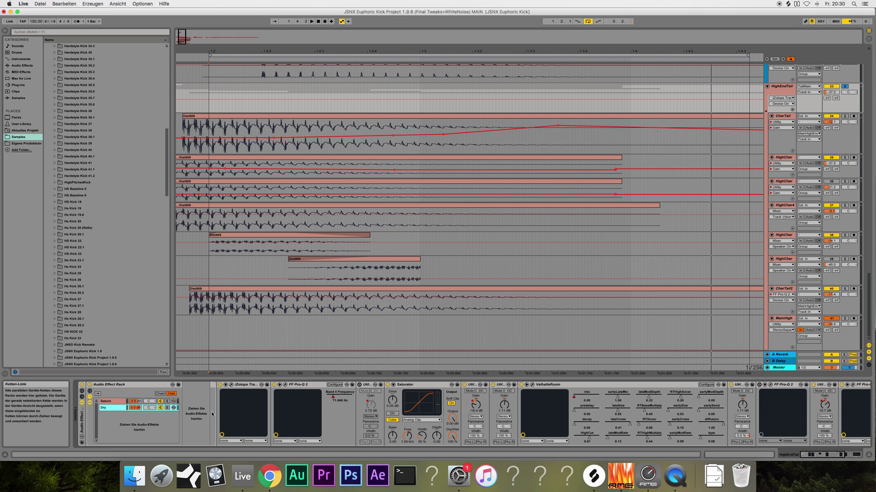
click(112, 402)
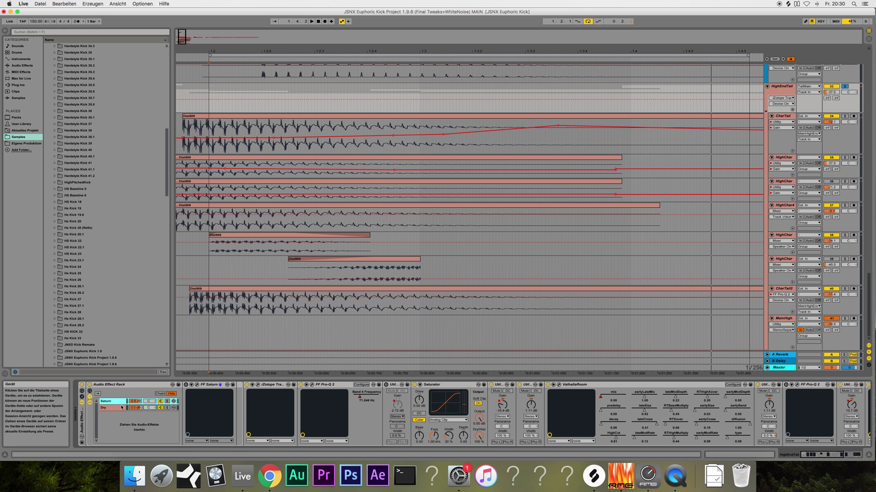
Inspect the drive and mix settings of the FF Saturn in the rack's Saturn chain, and close its window.
click(197, 387)
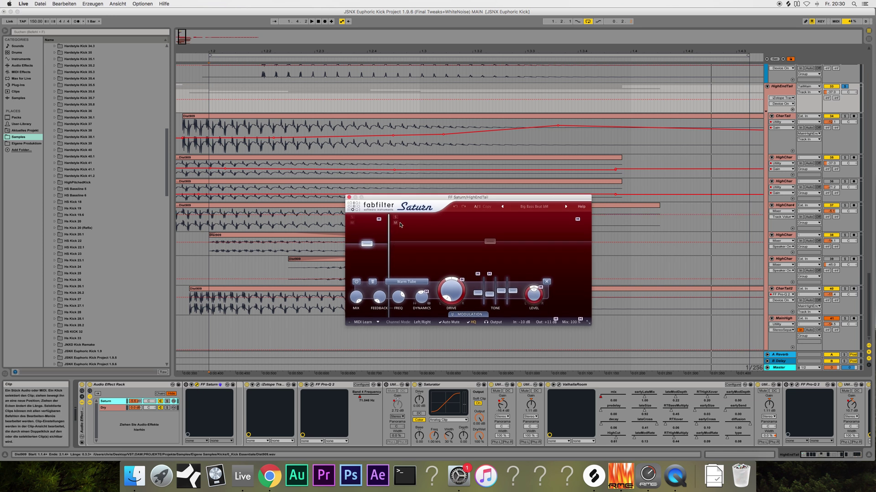
mouse_move(568, 324)
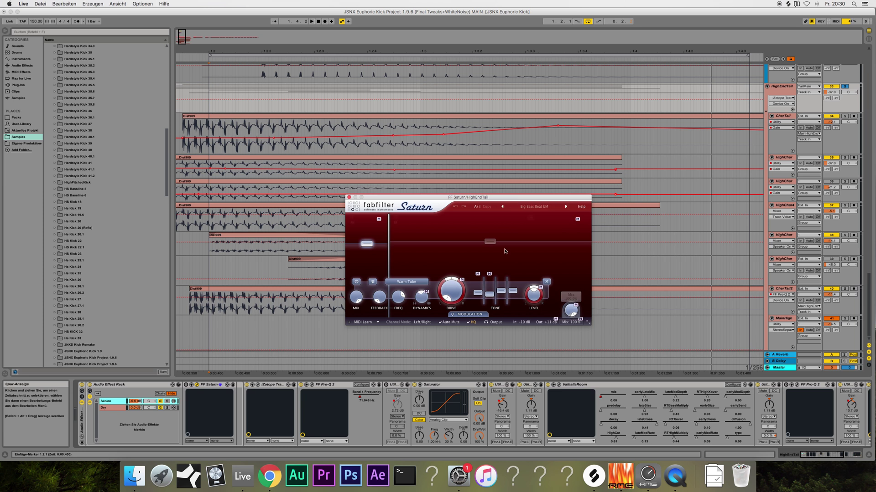
click(350, 198)
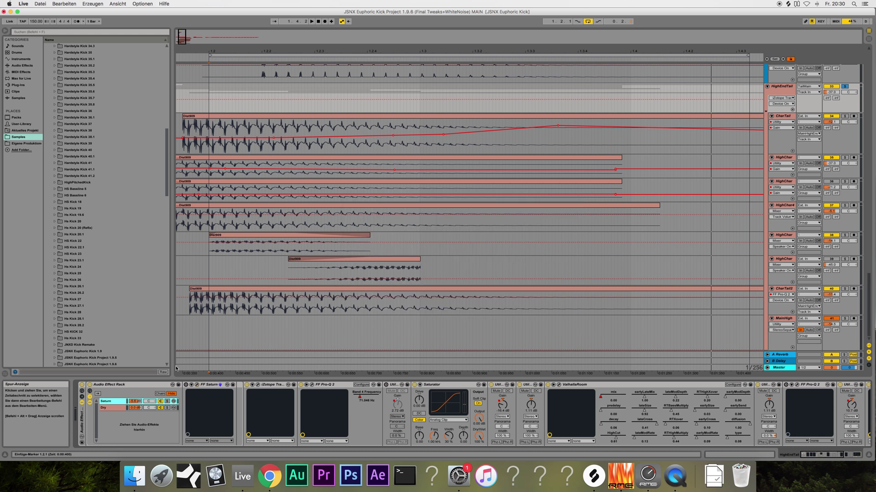
click(230, 401)
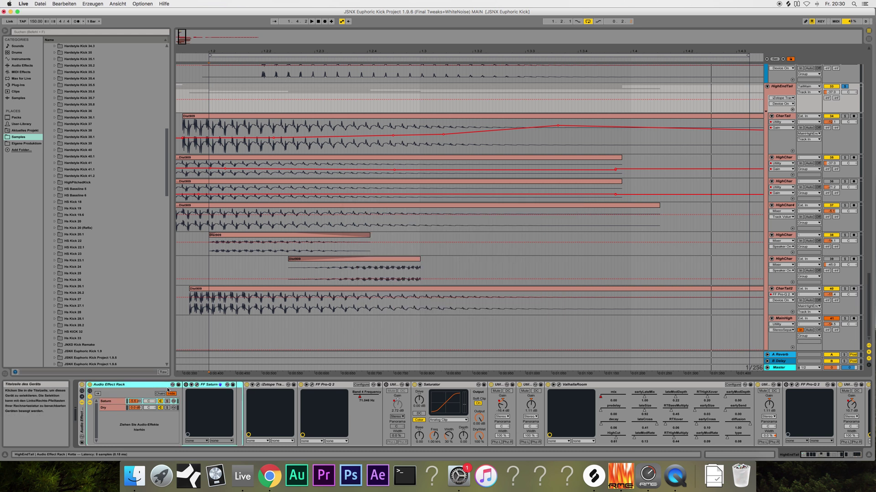
Inspect the waveshaping curves of iZotope Trash 2's low, mid and high bands on HighEndTail, and close the plug-in window.
click(267, 388)
click(258, 387)
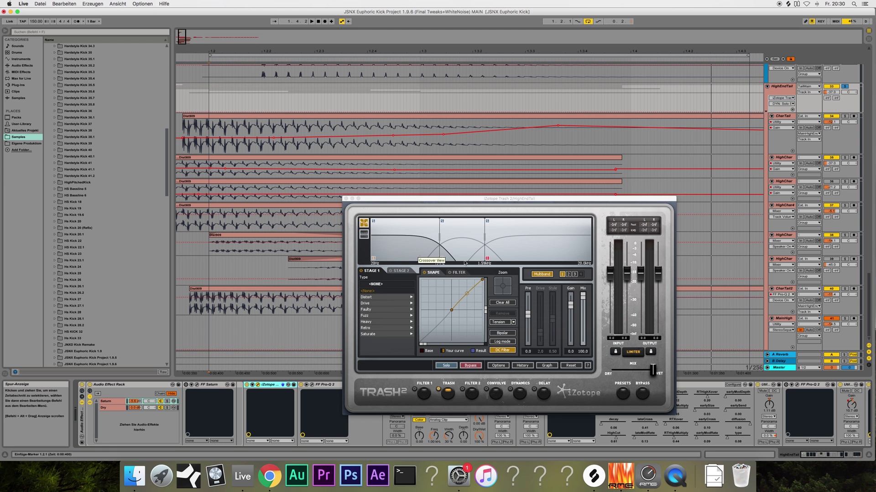
click(535, 254)
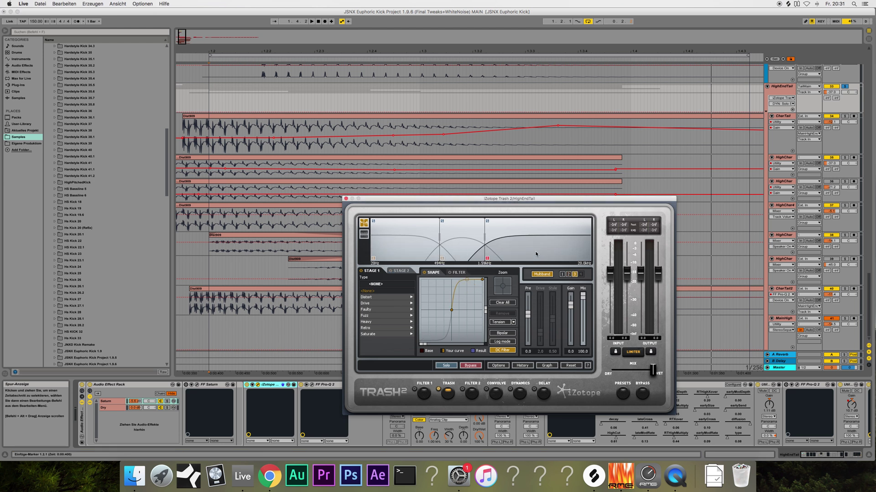
click(467, 249)
click(403, 247)
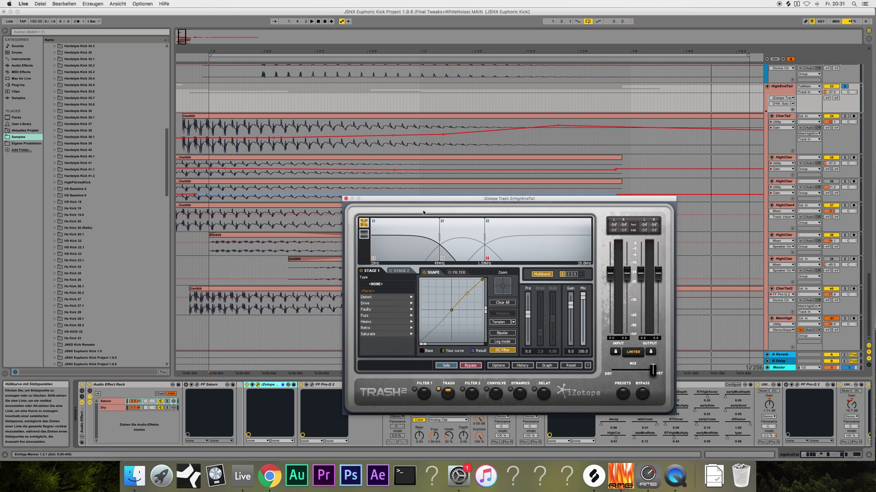
drag(411, 199, 373, 201)
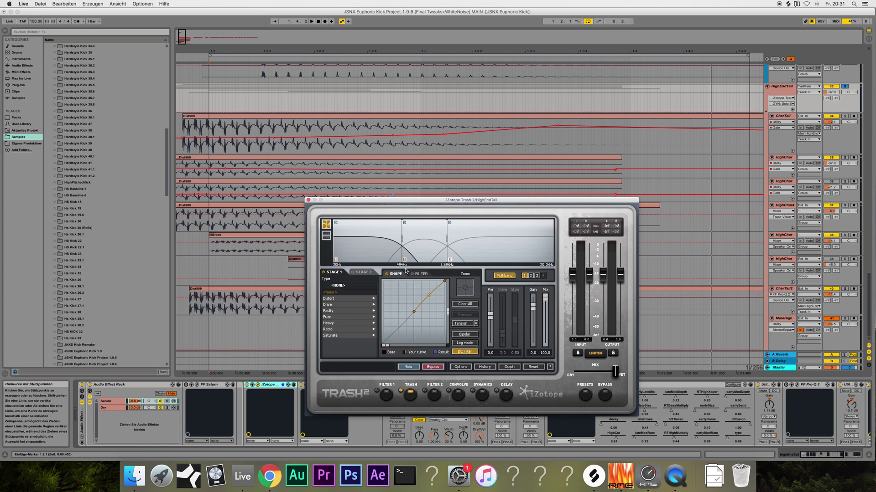
click(427, 249)
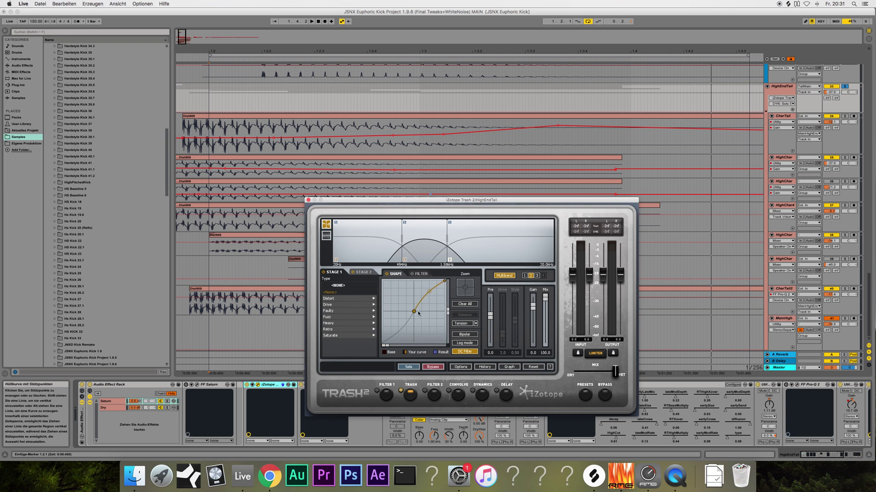
click(480, 252)
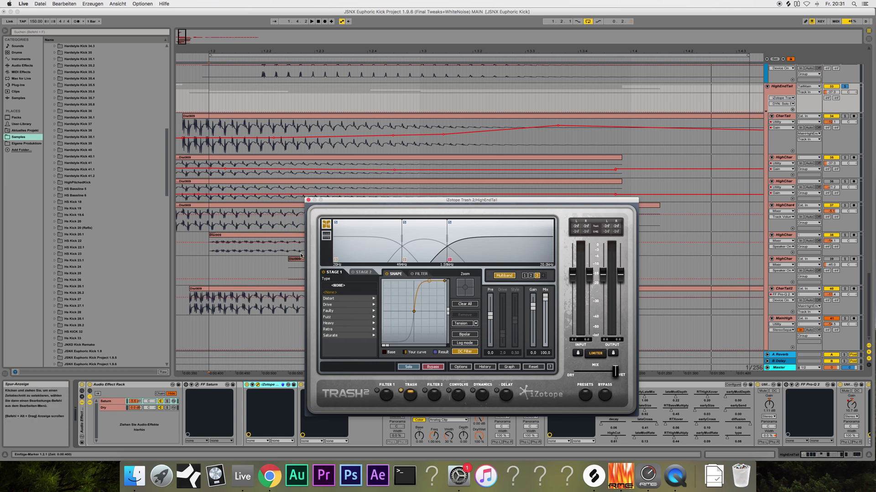
click(309, 199)
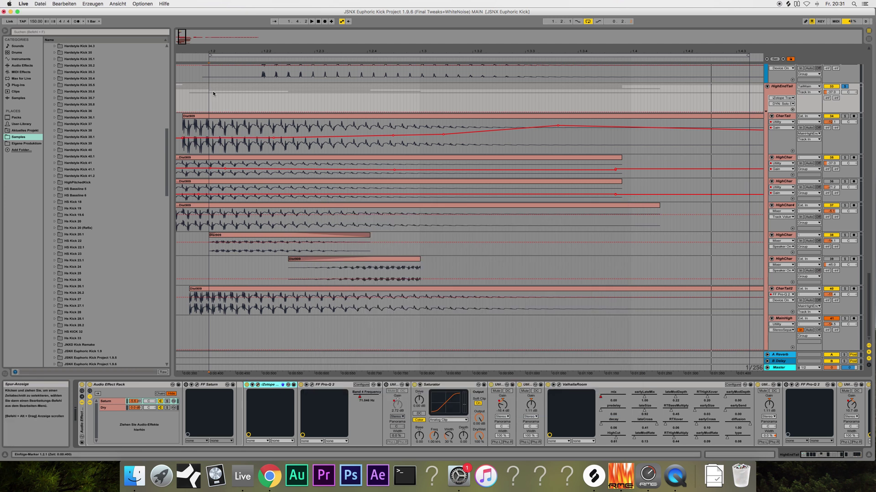
Compare HighEndTail's sound with Trash 2 bypassed and re-enabled during playback.
click(246, 385)
key(space)
click(247, 385)
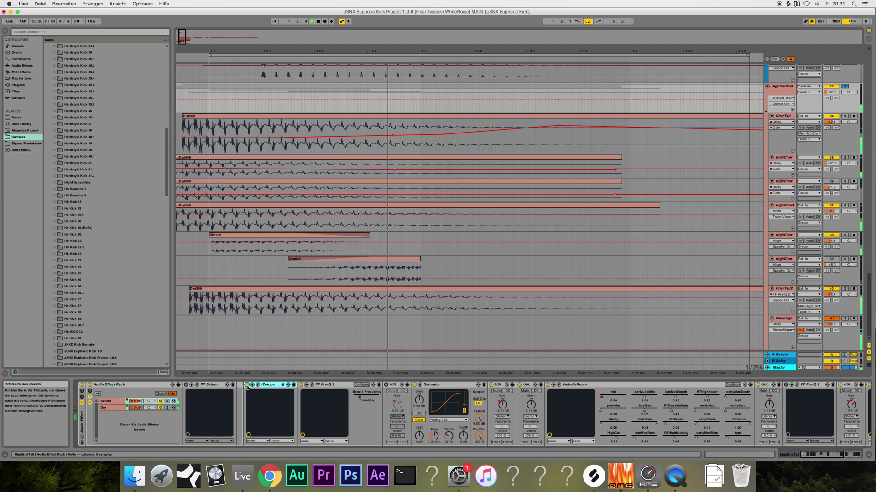
click(247, 386)
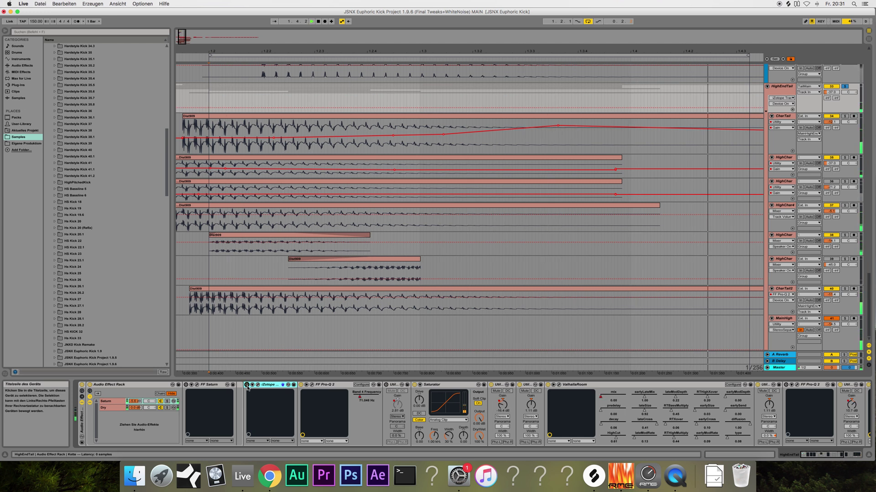
click(246, 386)
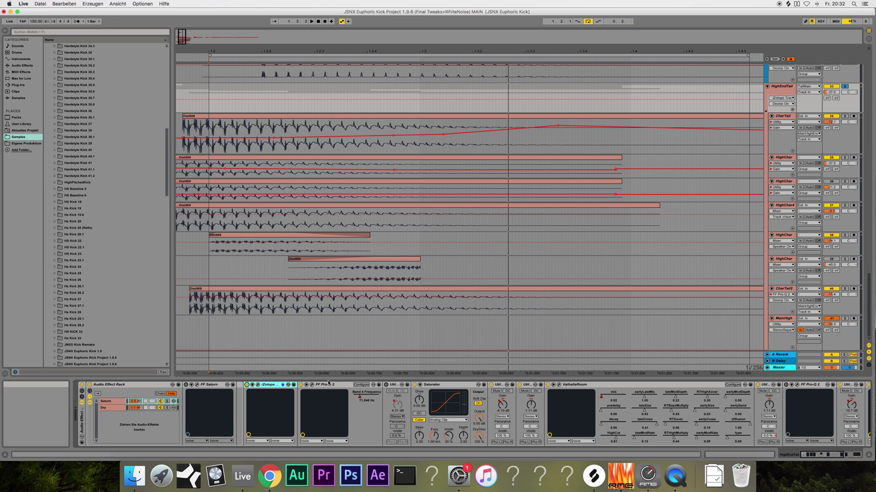
Inspect the bands and curve of the Pro-Q 2 following Trash 2 while playing HighEndTail.
click(312, 385)
mouse_move(472, 238)
key(space)
mouse_move(647, 224)
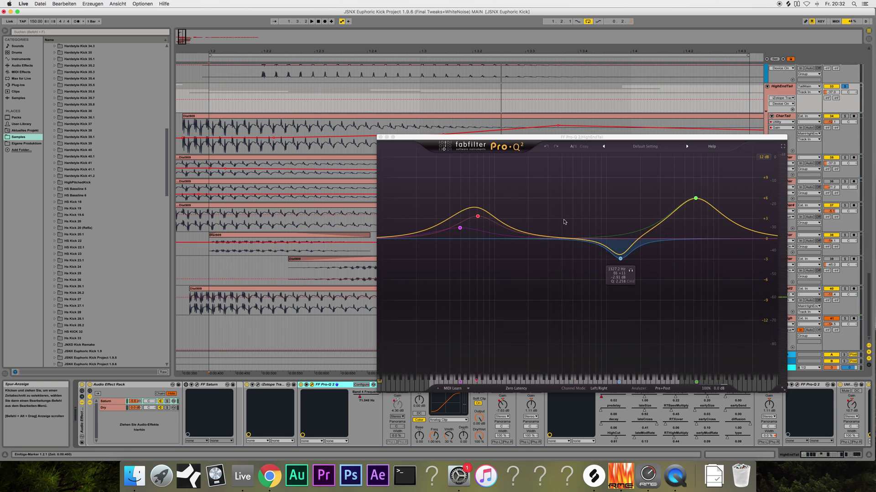
key(space)
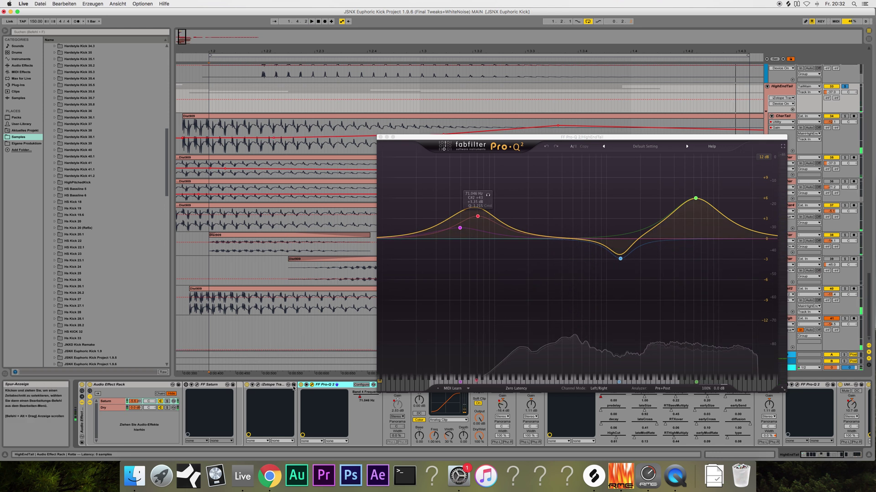
Compare the playback with the Pro-Q 2 after Trash 2 bypassed and re-enabled, and close its window.
click(301, 386)
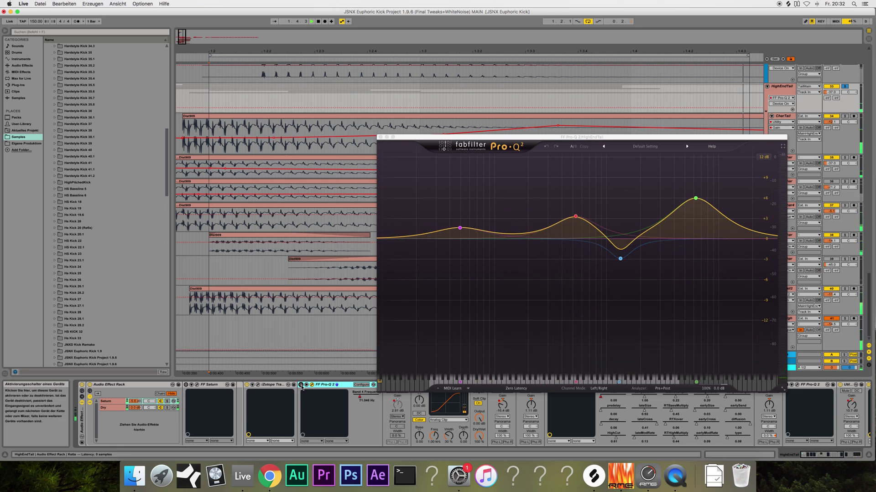
click(300, 385)
key(space)
click(379, 137)
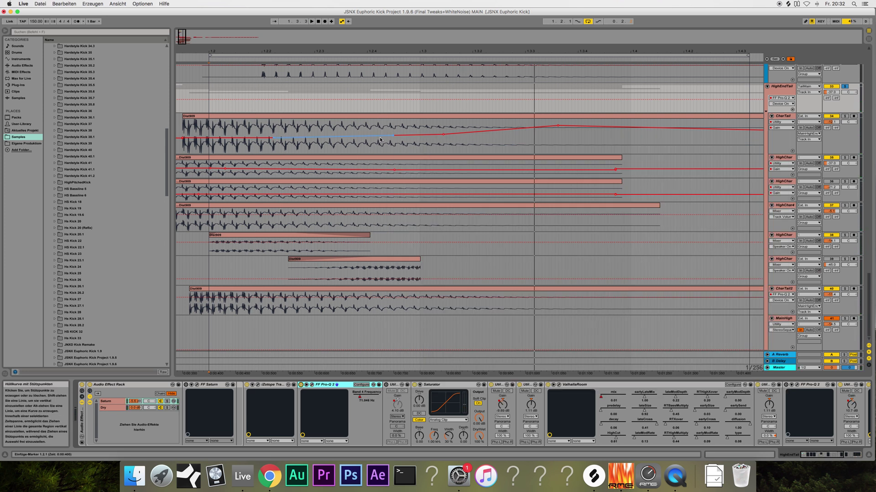
scroll(380, 140, up, 5)
scroll(410, 182, left, 5)
scroll(451, 220, up, 5)
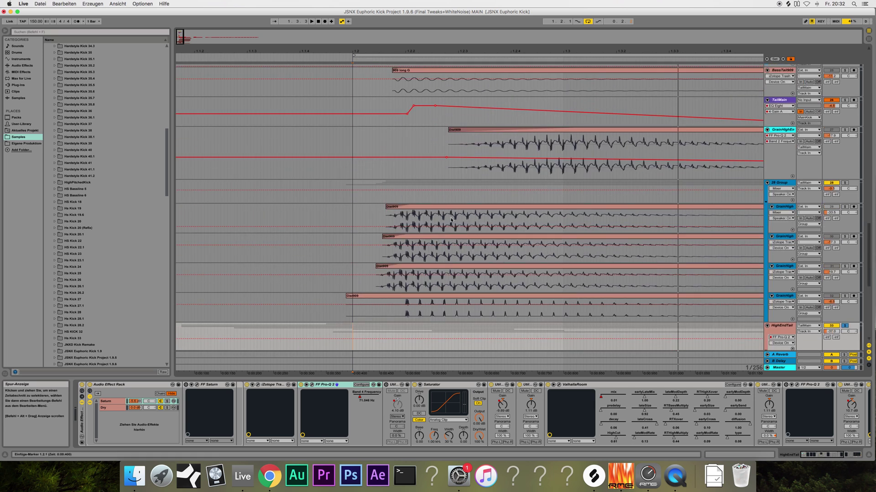
scroll(495, 201, down, 10)
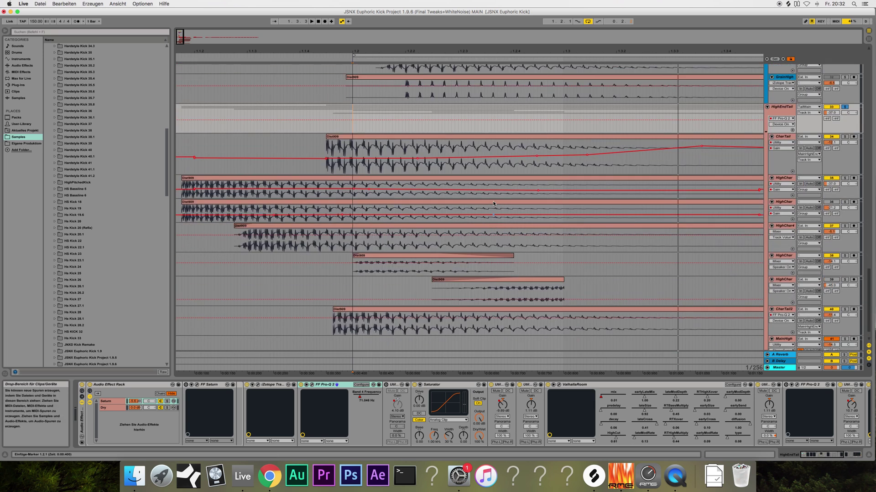
scroll(493, 204, up, 1)
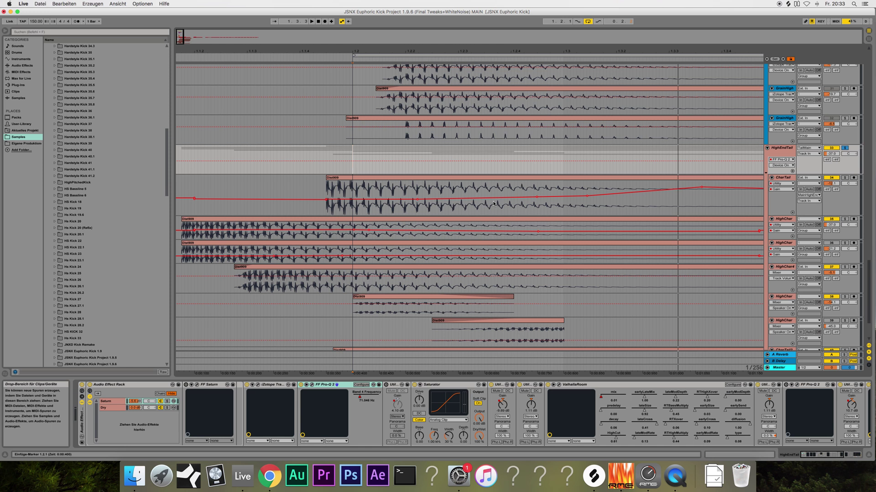
scroll(460, 255, up, 2)
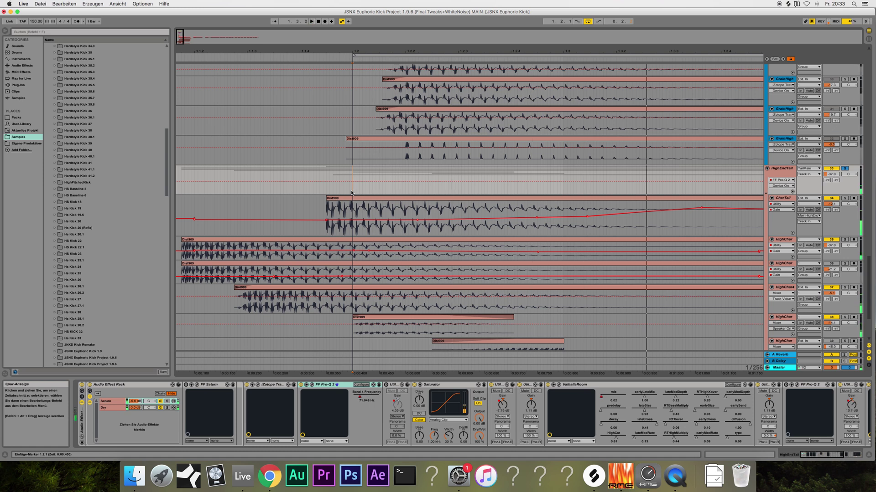
Play the soloed HighEndTail group to audition the short fade-in HighChar layer on track 39.
scroll(351, 192, up, 5)
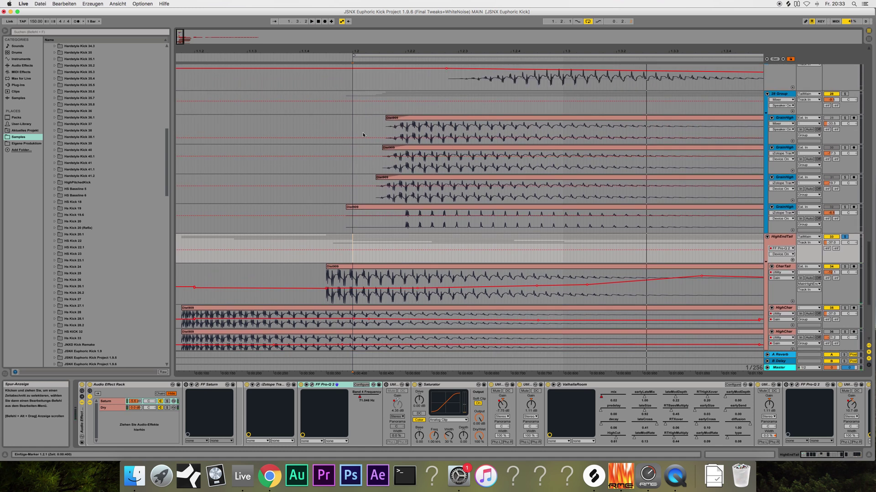
scroll(371, 129, up, 12)
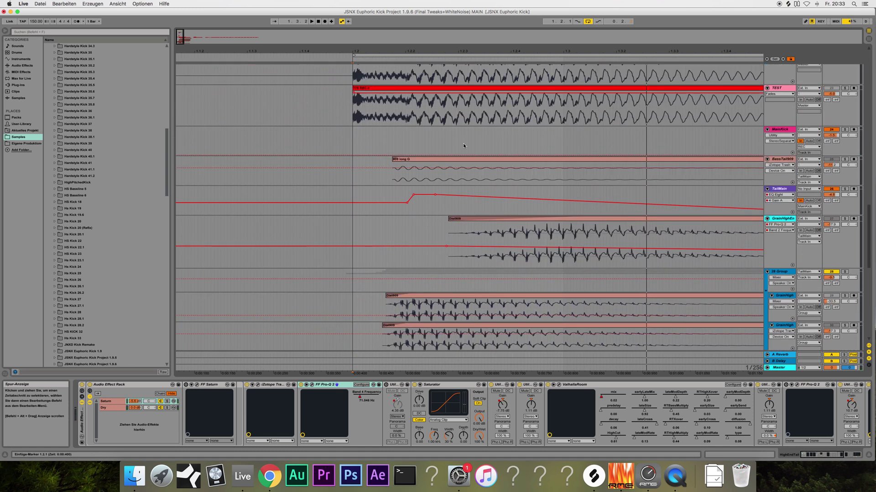
scroll(463, 145, down, 20)
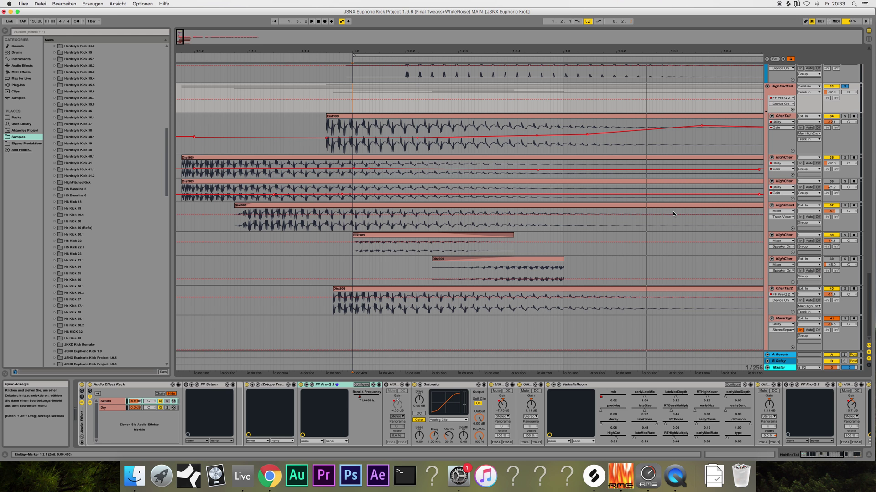
click(786, 269)
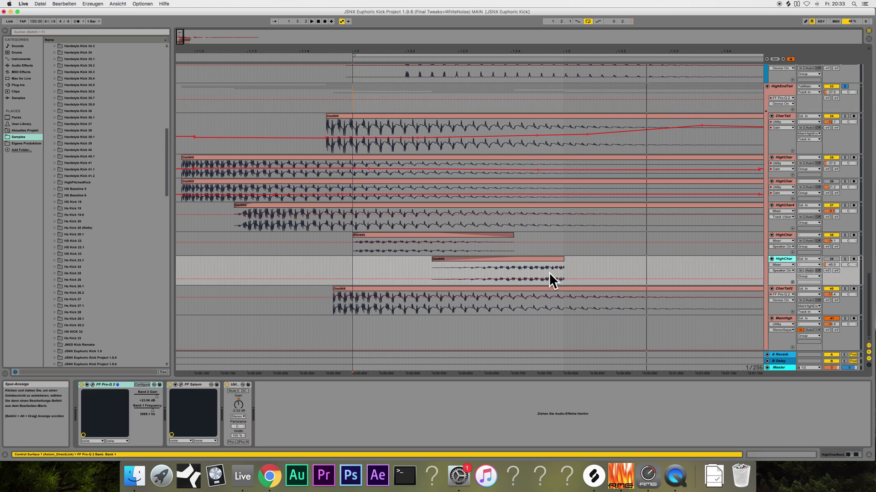
click(545, 259)
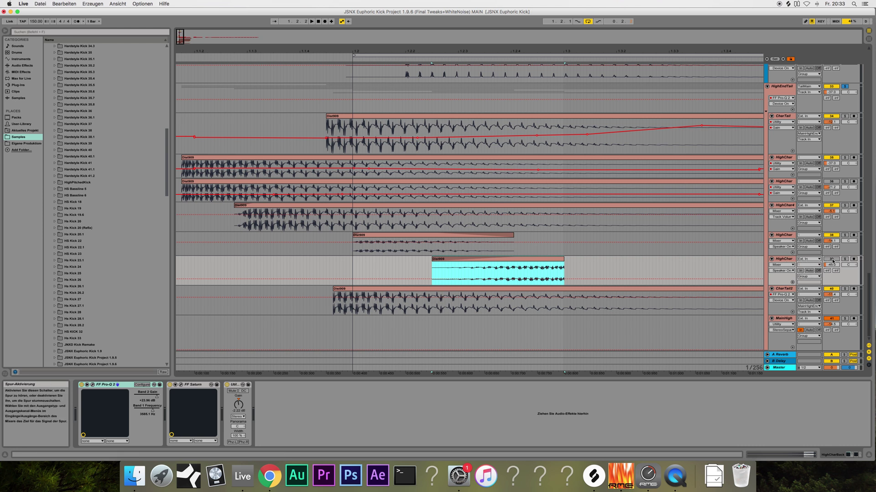
click(351, 264)
key(space)
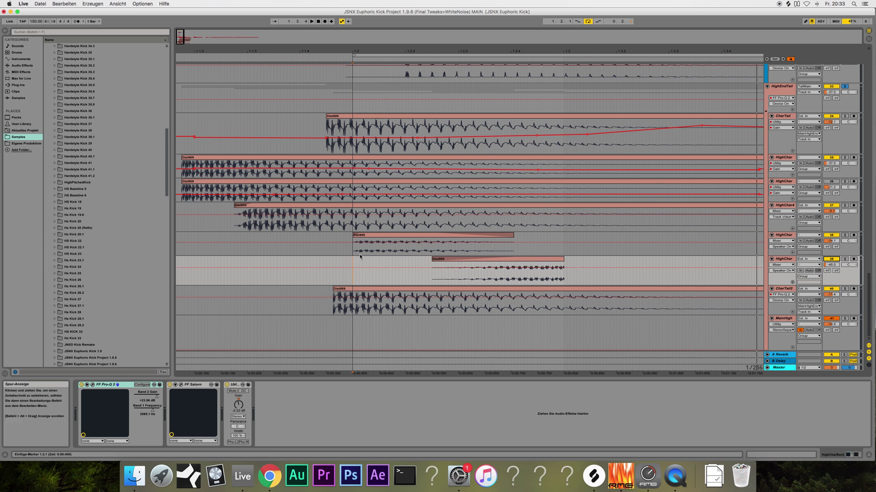
Deactivate the short HighChar layer on track 39 and play the soloed HighEndTail group without it.
click(539, 262)
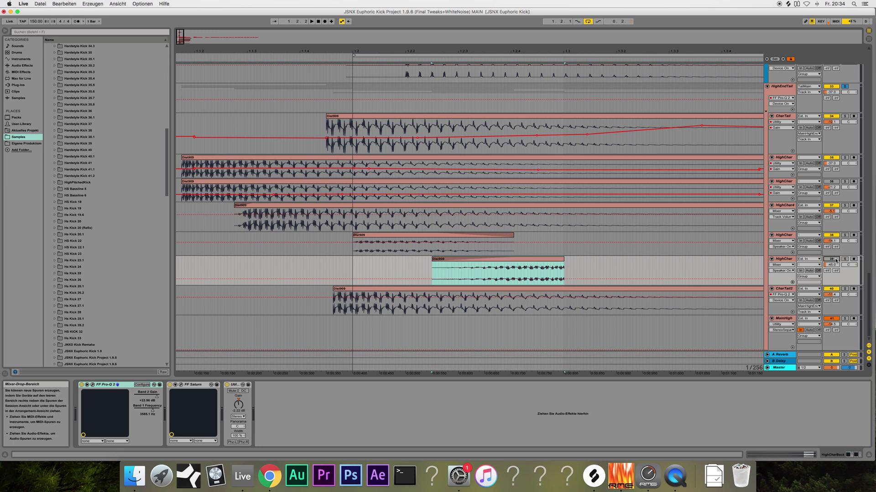
scroll(803, 137, up, 2)
click(788, 119)
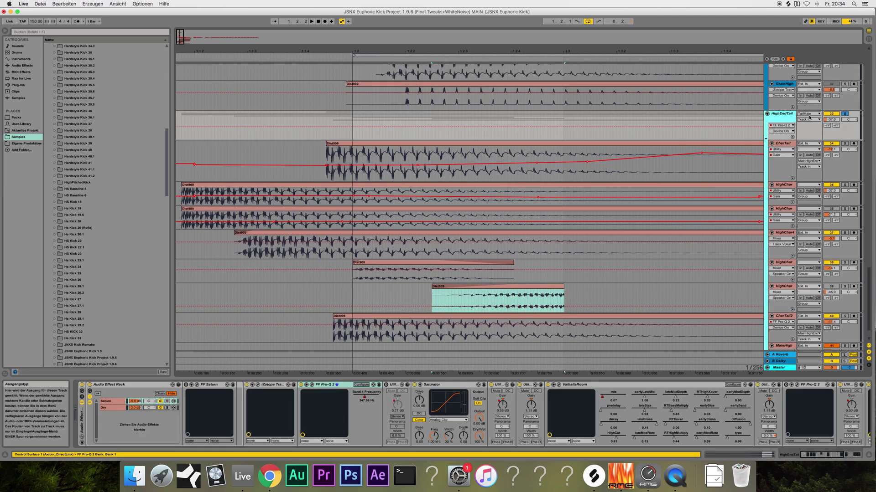
scroll(766, 177, up, 5)
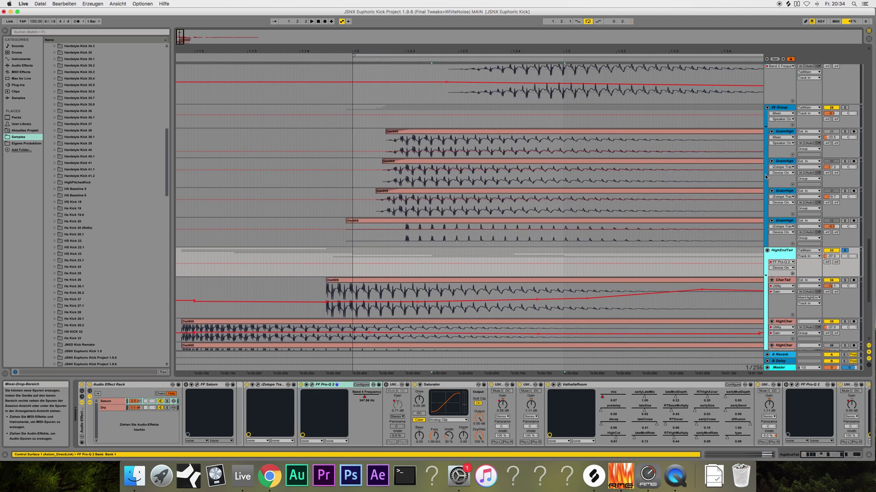
scroll(765, 177, down, 2)
scroll(452, 198, down, 2)
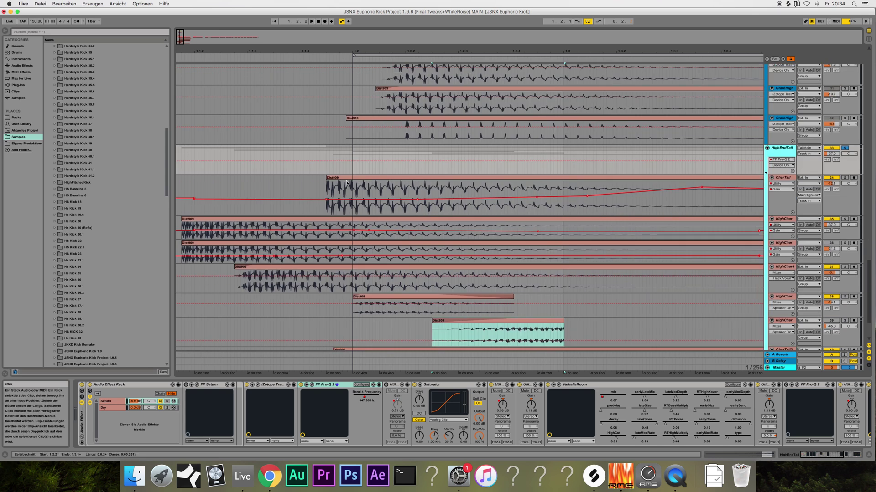
click(793, 151)
key(space)
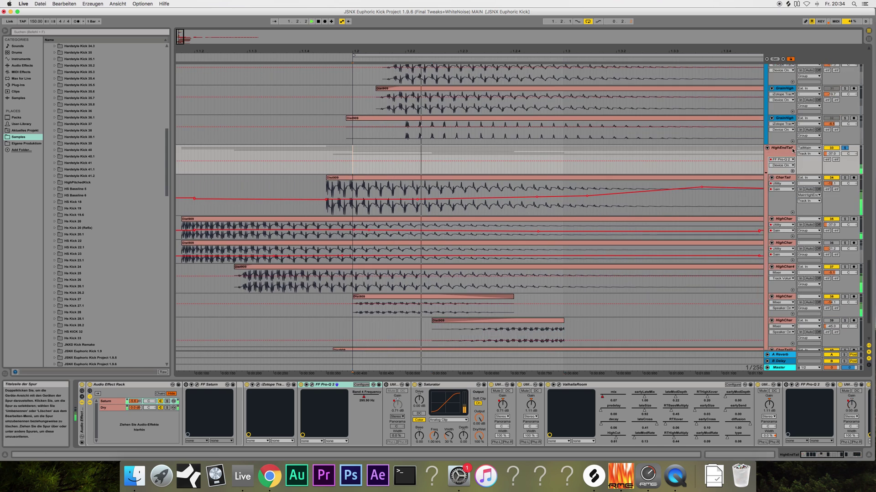
Move the solo from HighEndTail to the 28 Group and audition its GrainHigh layers.
scroll(792, 150, up, 3)
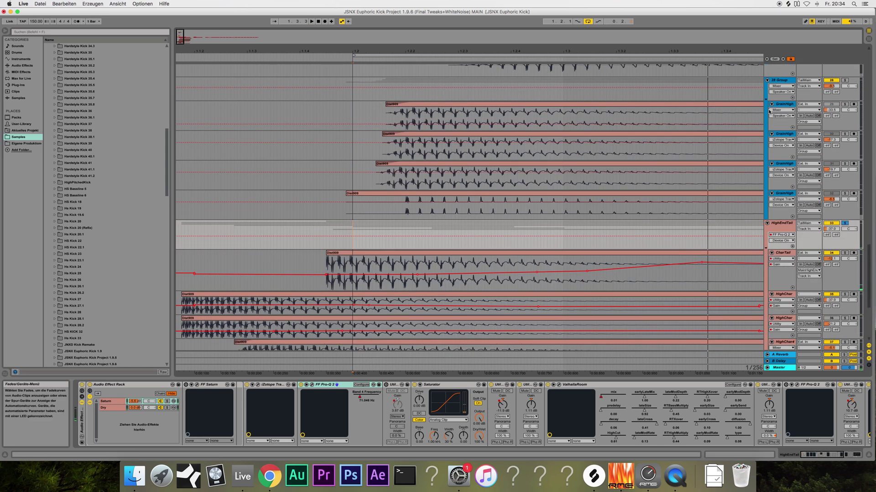
scroll(786, 152, up, 2)
click(787, 140)
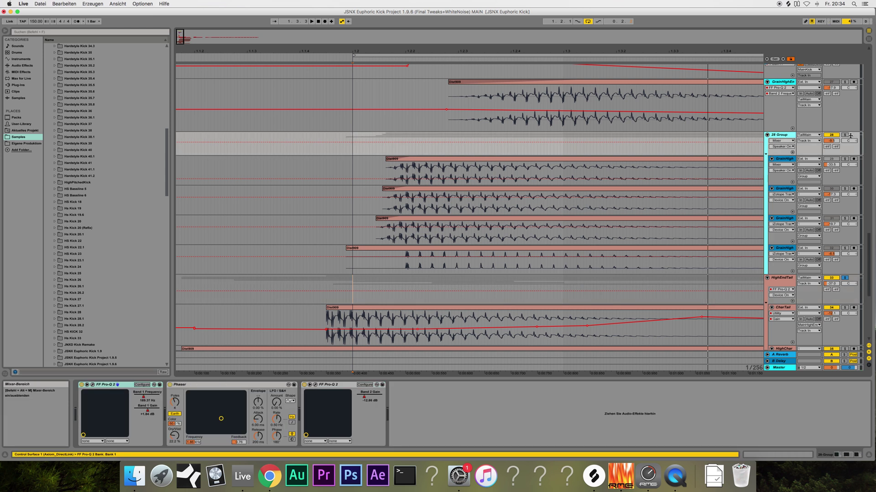
click(844, 135)
click(782, 135)
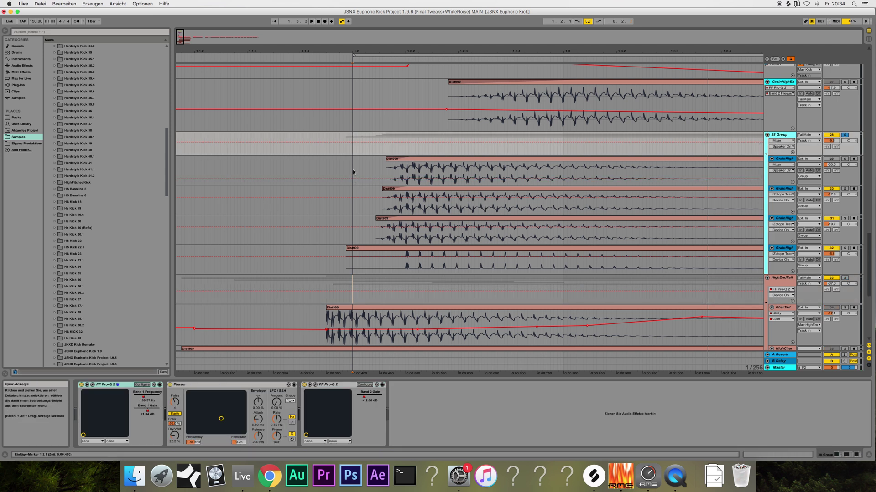
click(353, 173)
key(space)
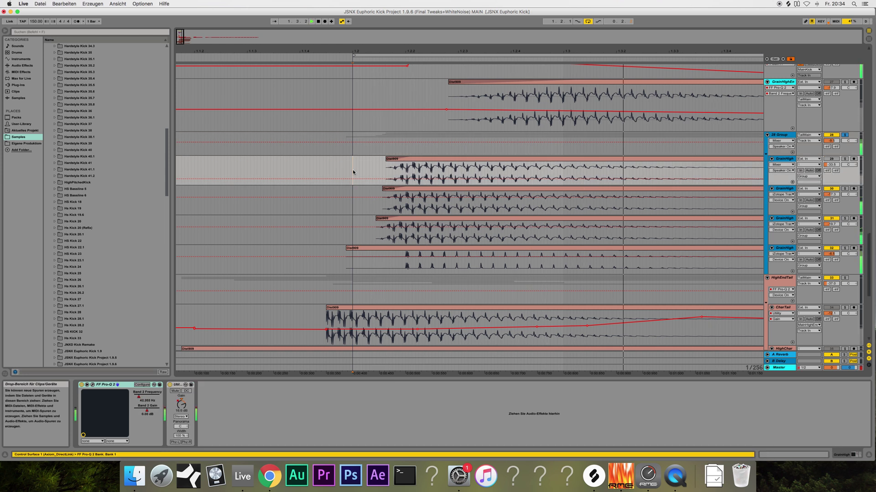
key(space)
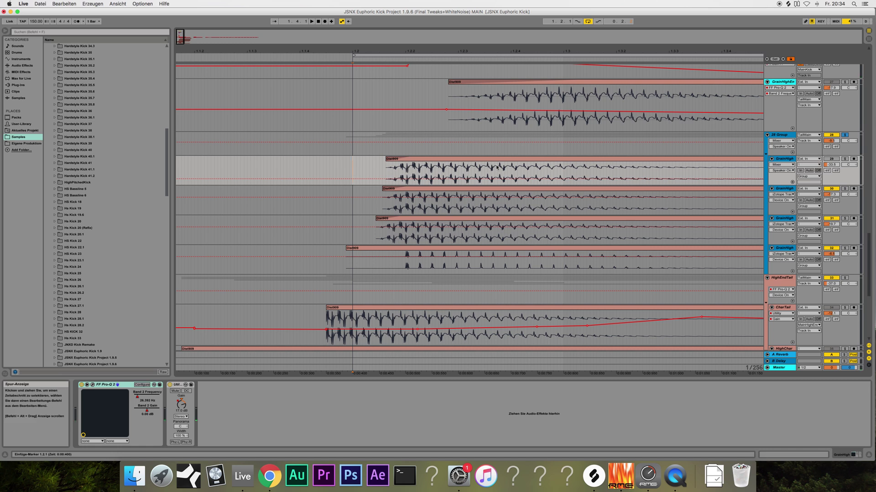
Unsolo the 28 Group, deactivate HighEndTail and play the kick without that group.
scroll(529, 165, up, 3)
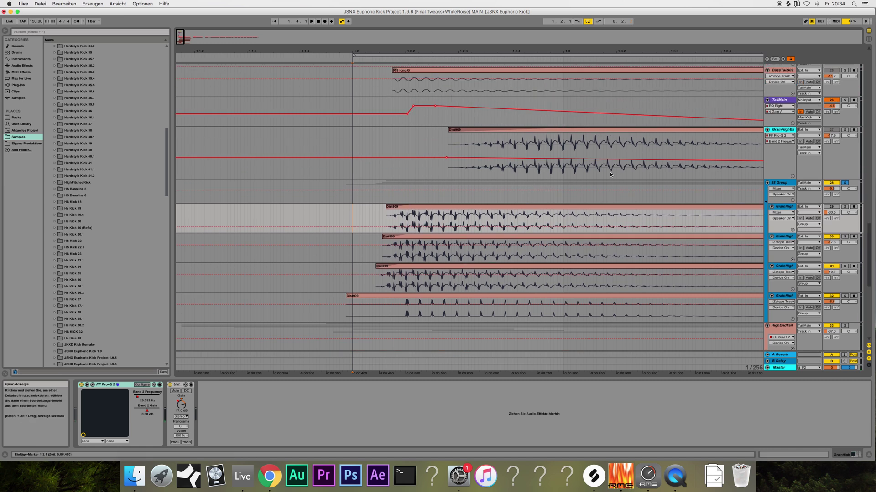
scroll(563, 196, up, 10)
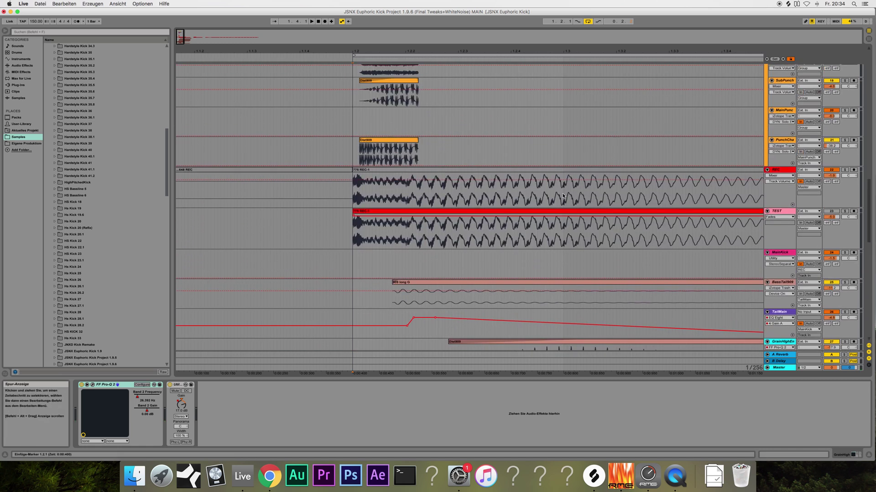
scroll(563, 197, down, 7)
scroll(592, 250, down, 13)
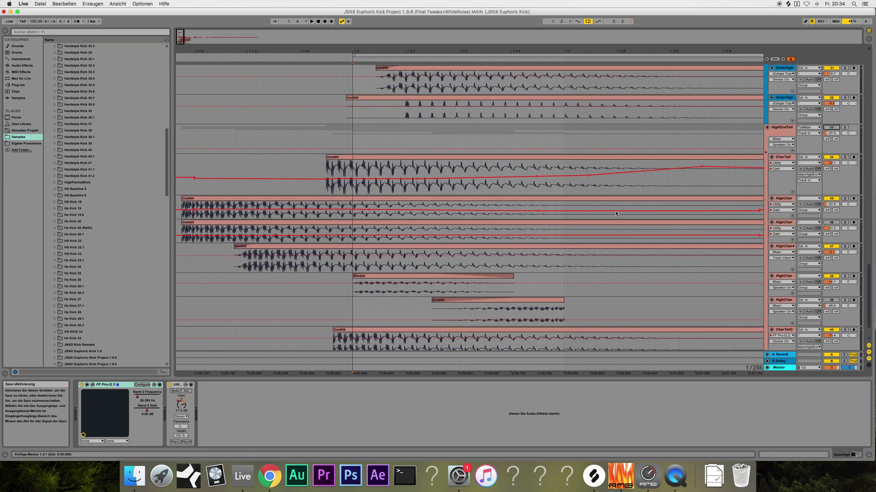
scroll(615, 210, up, 14)
click(353, 306)
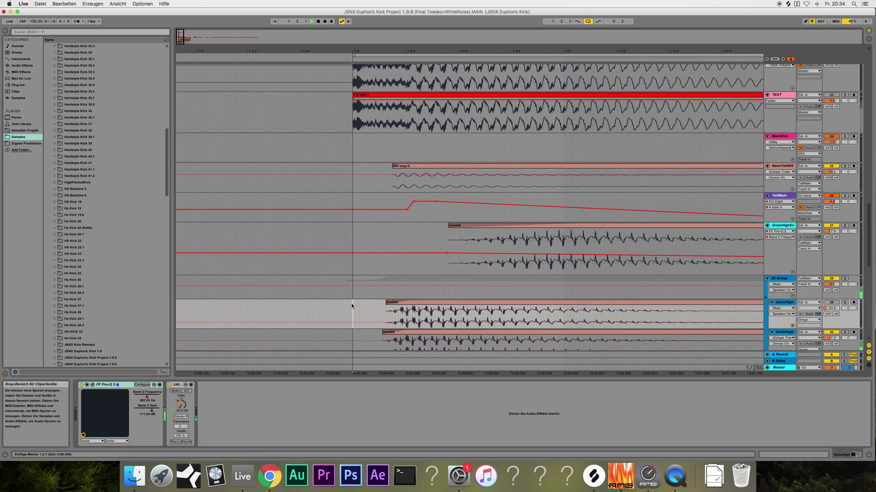
scroll(356, 292, down, 14)
scroll(359, 293, up, 2)
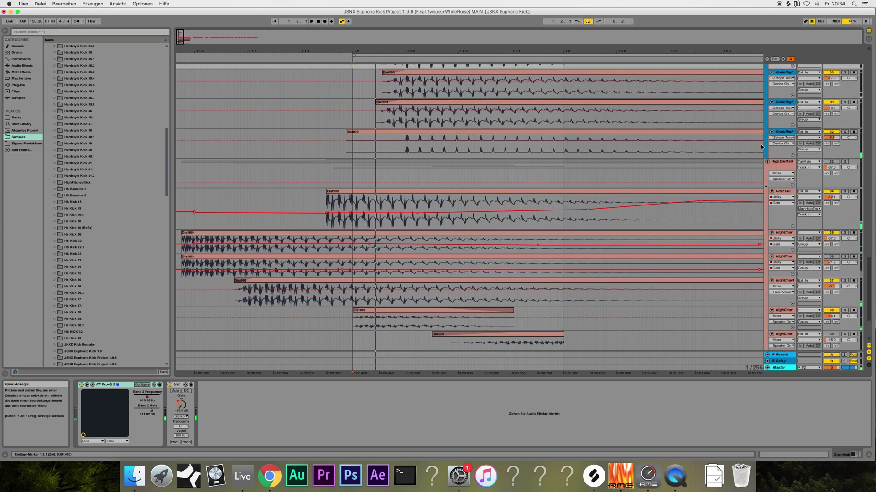
scroll(597, 184, up, 12)
scroll(597, 184, up, 1)
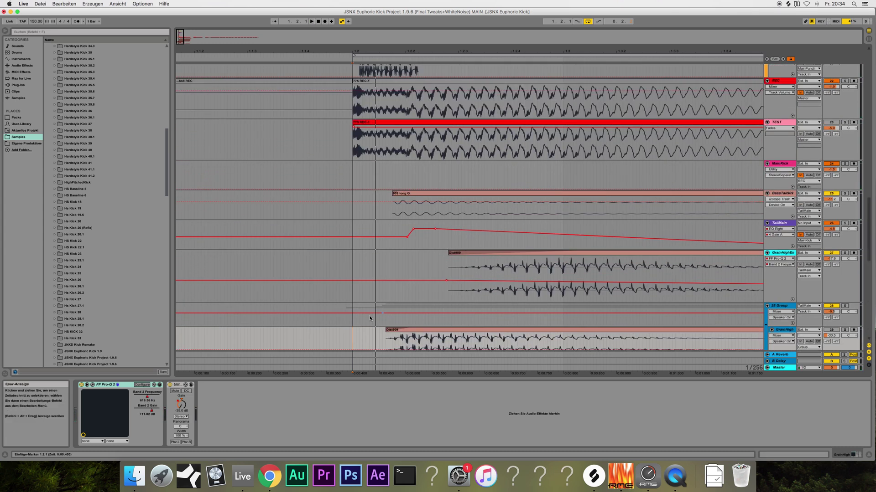
key(space)
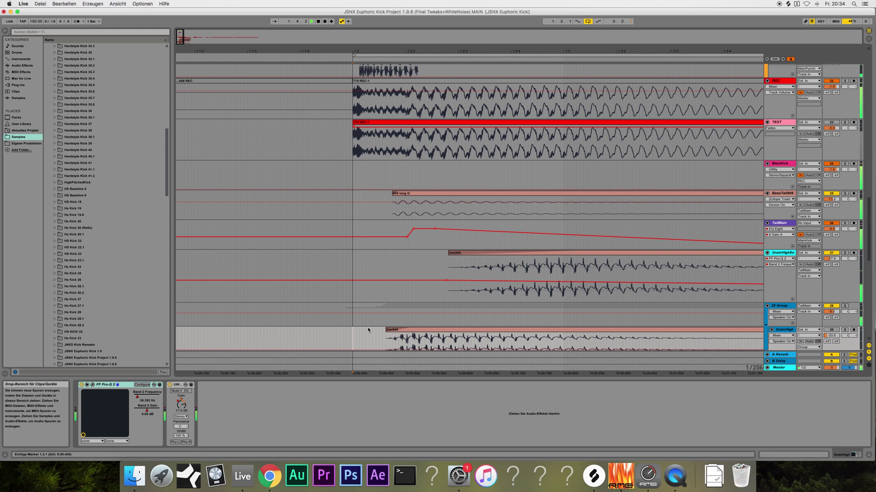
Reactivate HighEndTail and replay the kick from the same position for comparison.
scroll(367, 327, down, 9)
click(353, 142)
key(space)
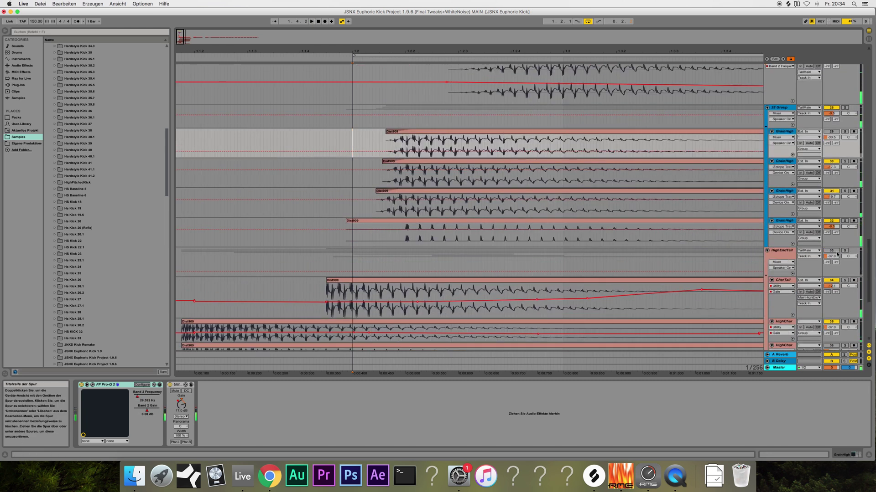
key(space)
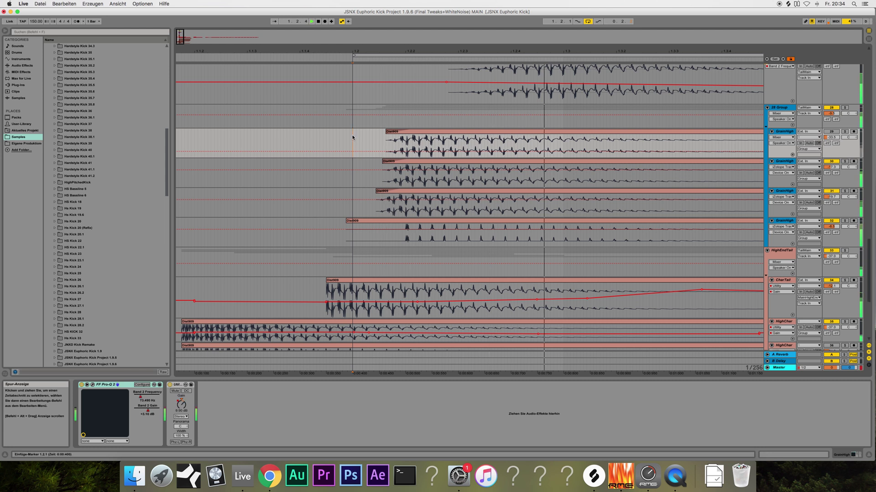
Look over the layers of HighEndTail and the neighbouring GrainHigh group, and solo the 28 Group.
click(752, 274)
scroll(719, 268, up, 5)
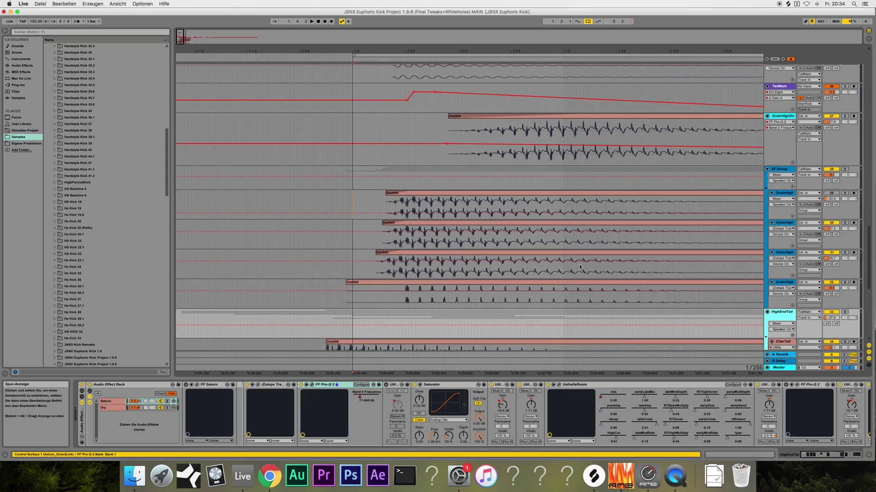
scroll(527, 298, down, 6)
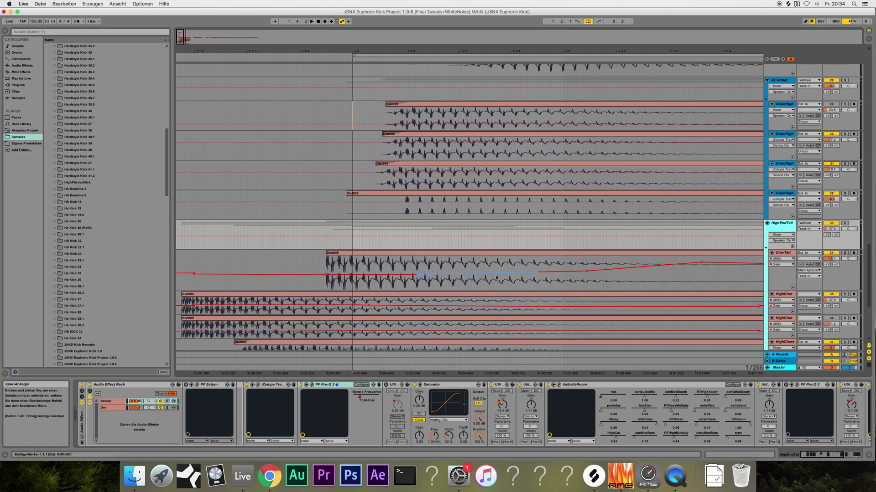
scroll(496, 278, down, 9)
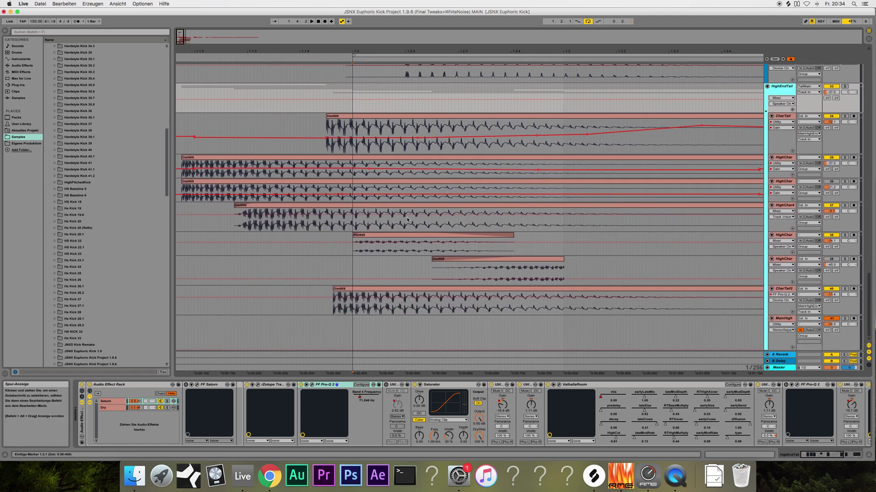
scroll(407, 220, up, 4)
scroll(407, 220, up, 10)
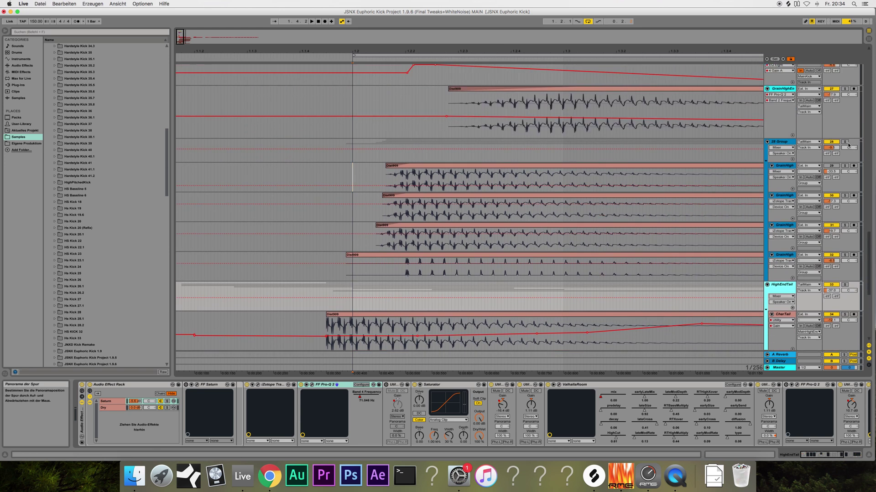
click(780, 142)
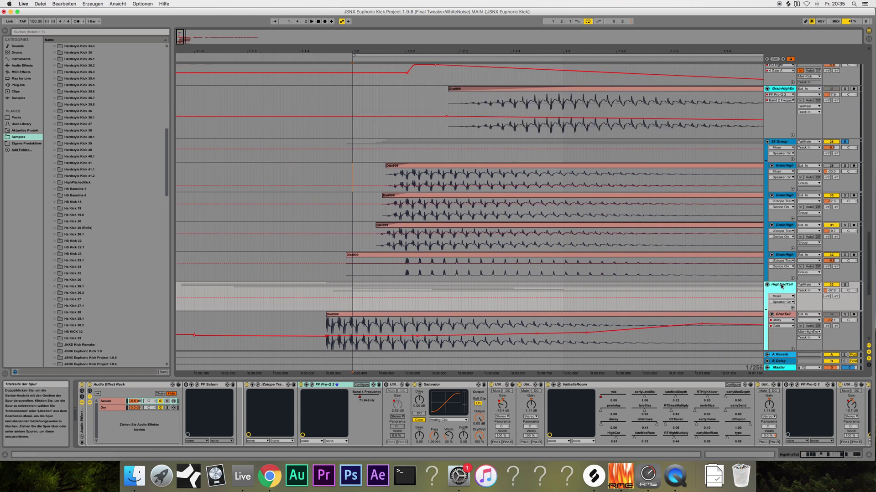
Open the two Pro-Q 2 equalizers after ValhallaRoom on HighEndTail and arrange their windows to inspect both curves.
scroll(707, 419, down, 4)
scroll(707, 419, down, 7)
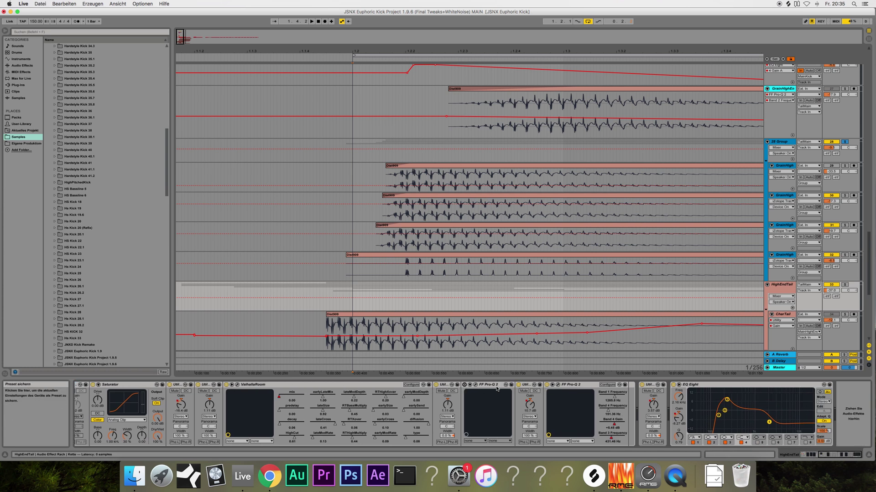
click(475, 385)
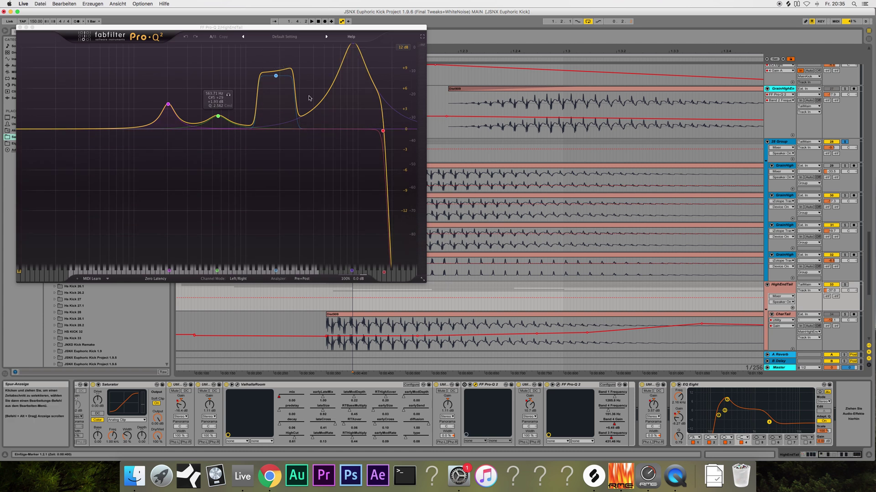
click(558, 385)
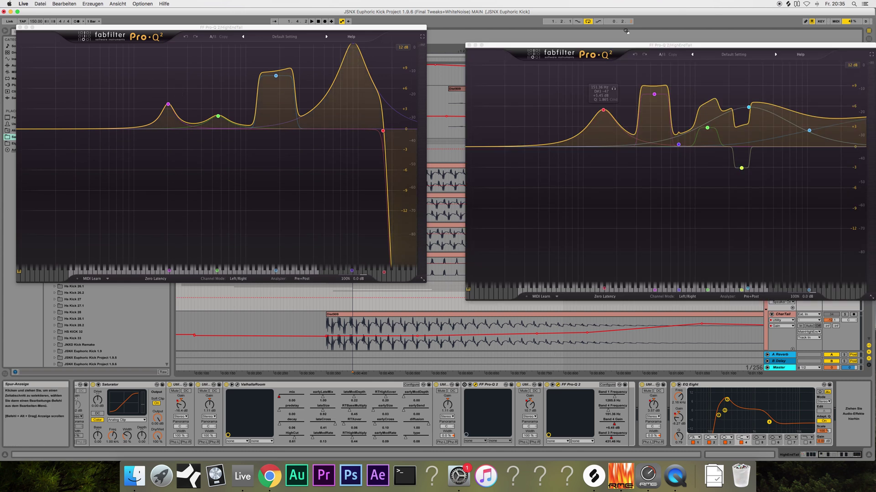
drag(618, 46, 236, 140)
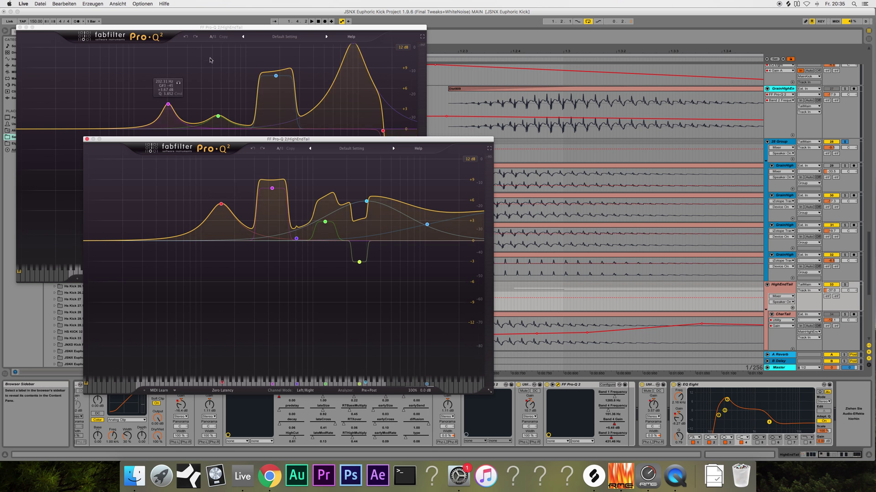
drag(269, 140, 360, 137)
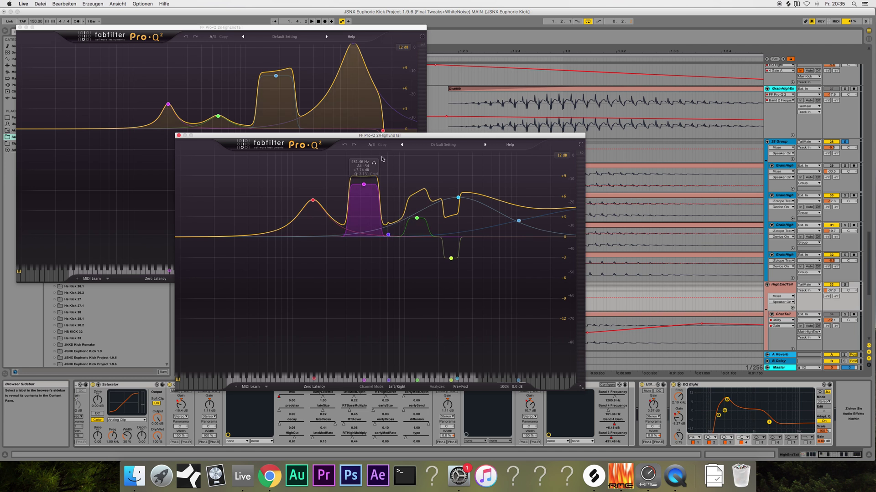
Display the Band 4 Gain automation of the last Pro-Q 2 on HighEndTail and close both equalizer windows.
click(613, 428)
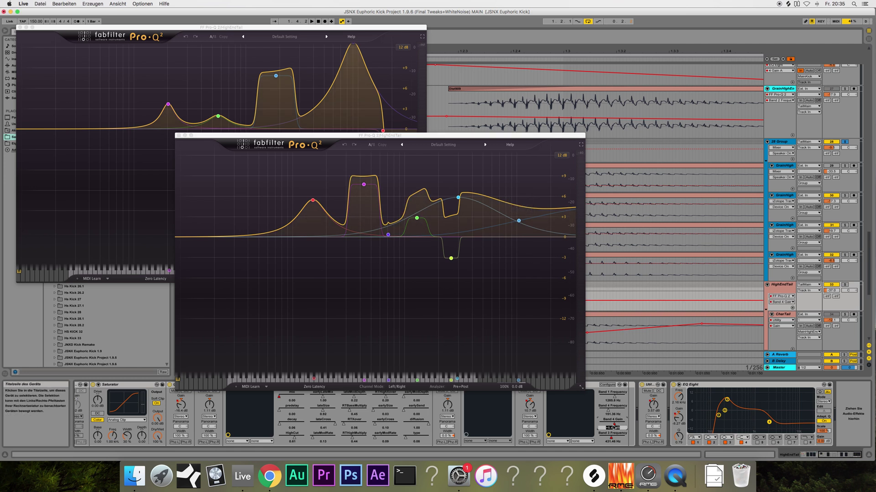
click(179, 136)
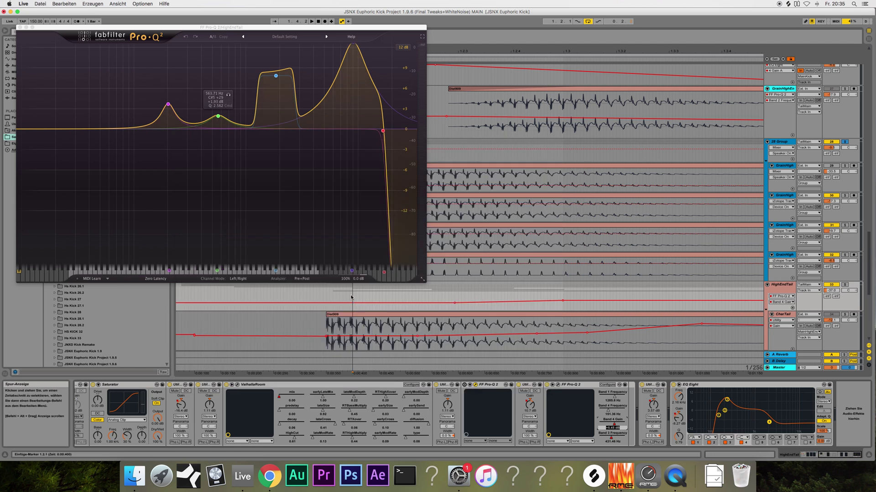
click(557, 385)
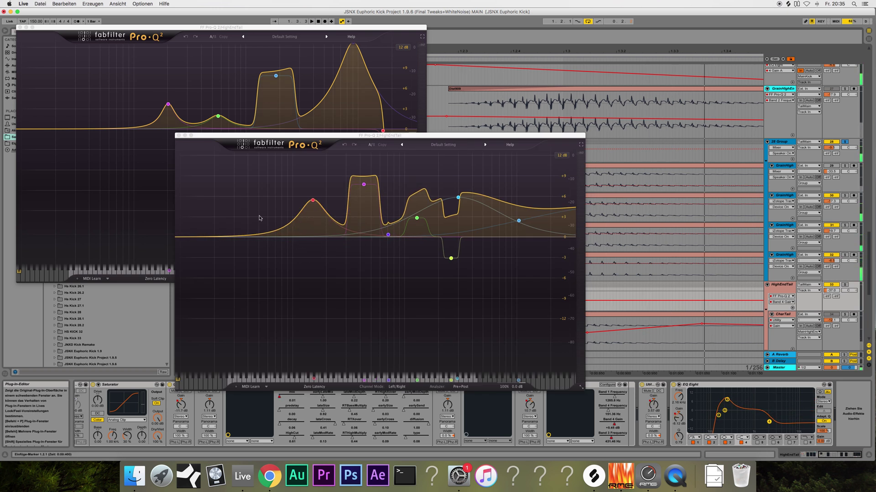
click(179, 136)
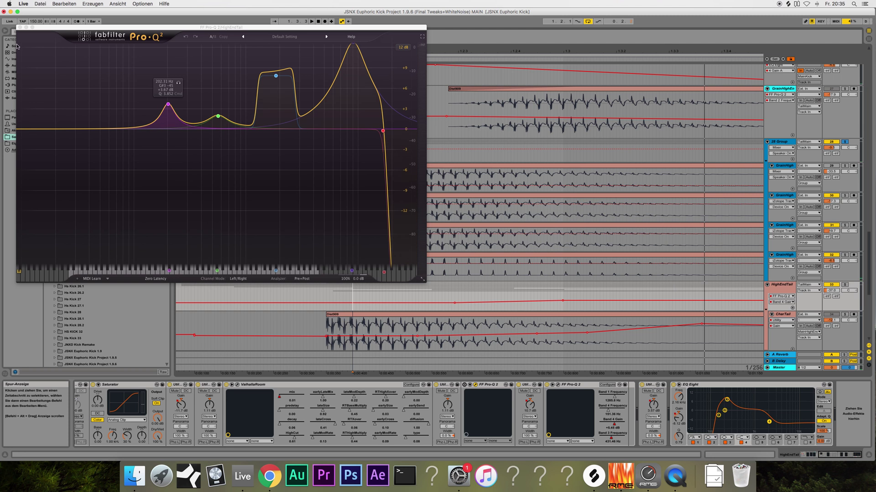
click(18, 28)
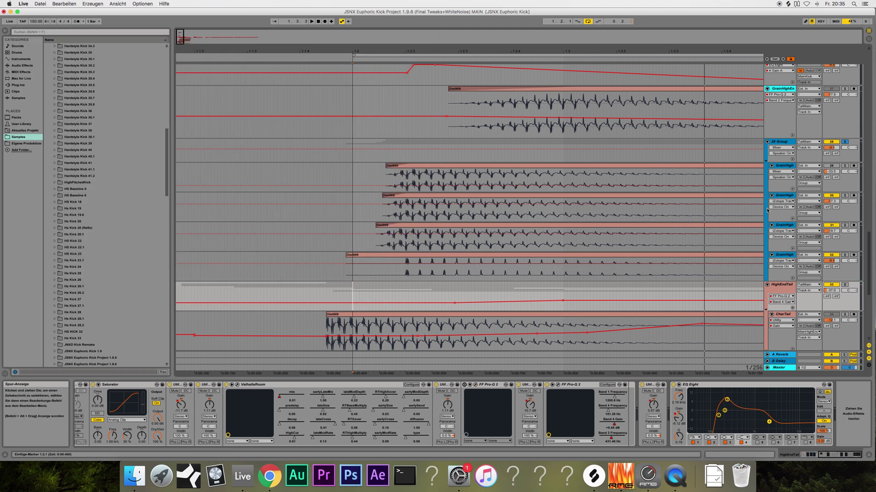
Compare the device chains of HighEndTail and the 28 Group, keeping the 28 Group soloed.
click(831, 291)
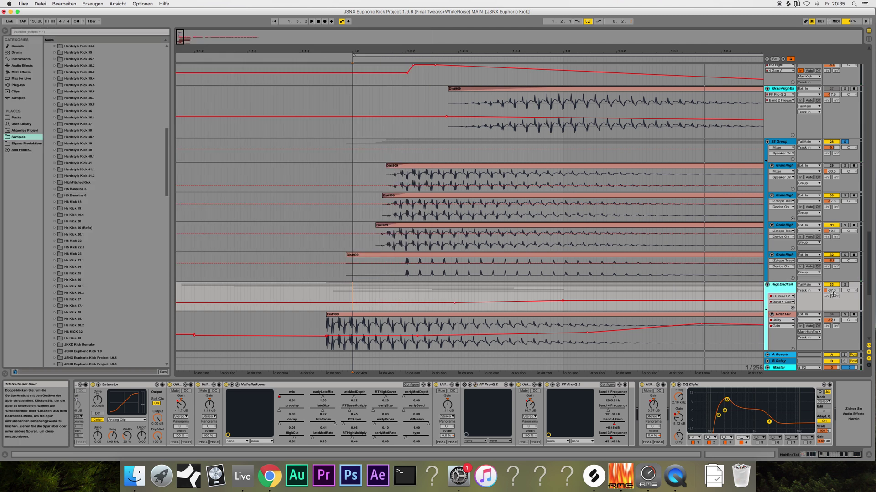
click(784, 142)
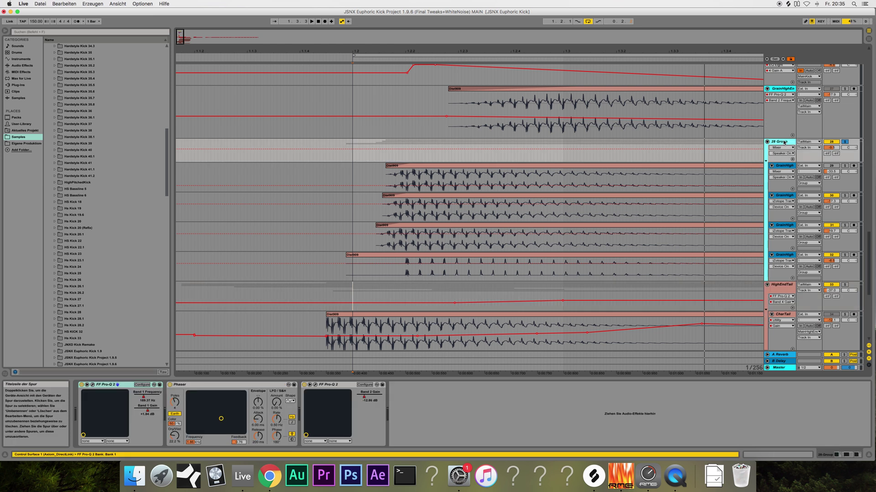
click(798, 296)
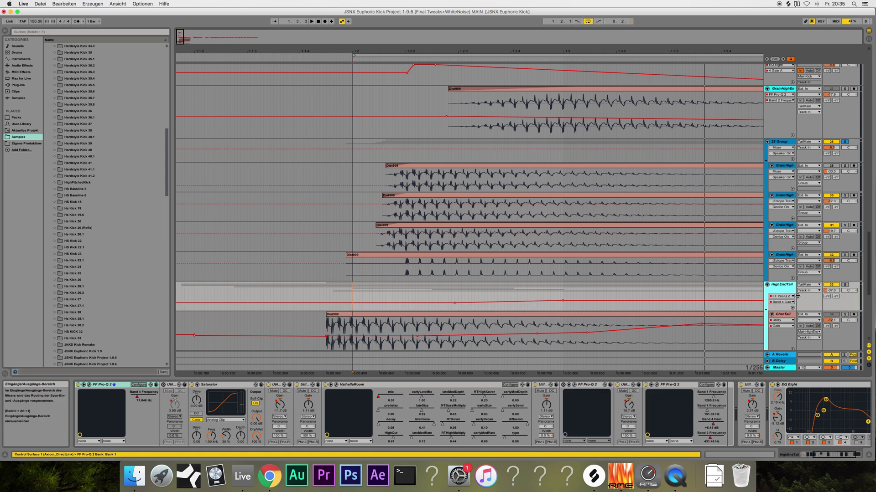
click(845, 284)
click(845, 142)
click(783, 143)
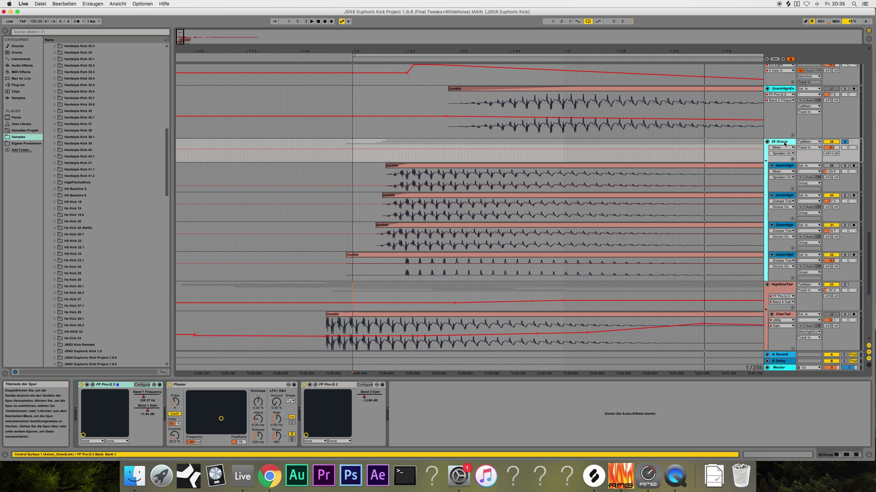
Review the device chains of the second, third and fourth GrainHigh layers in the 28 Group.
click(785, 196)
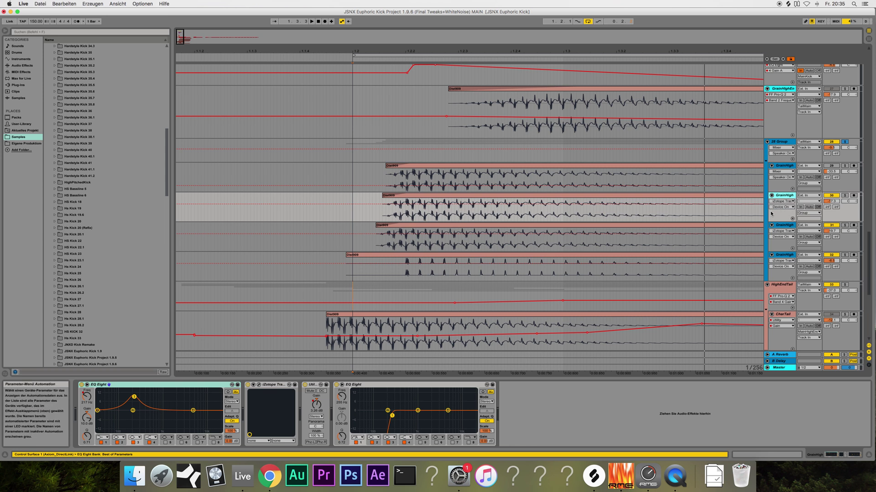
click(785, 226)
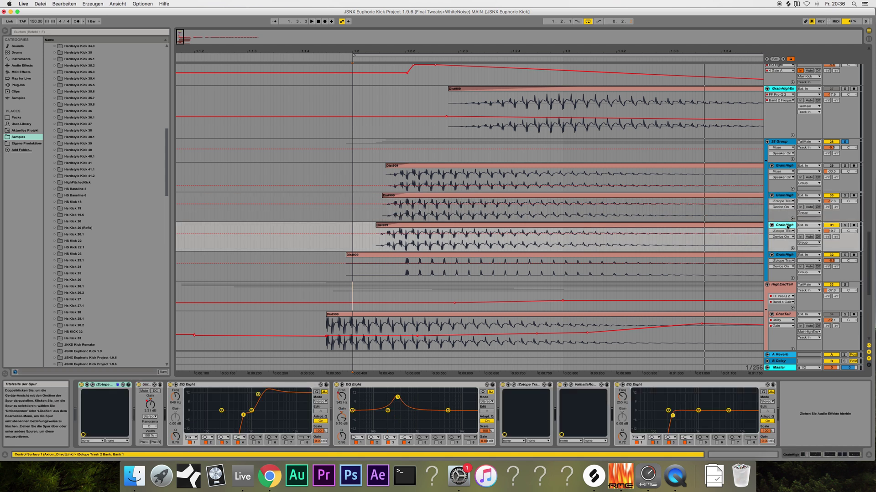
scroll(513, 371, left, 3)
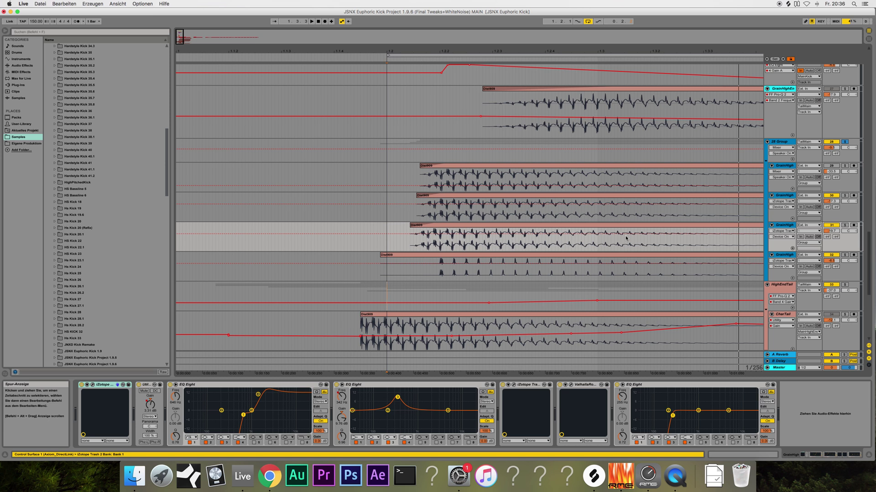
click(786, 256)
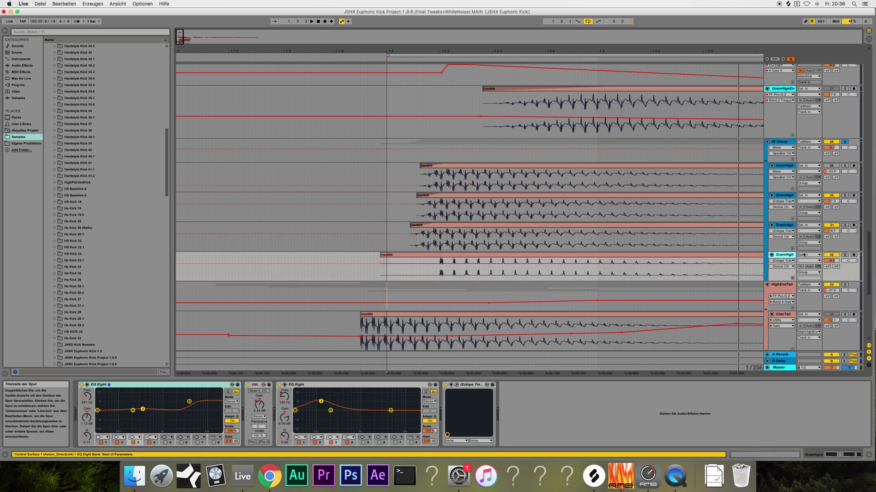
Audition the fourth and the second GrainHigh layers of the 28 Group in solo, leaving the second one soloed.
click(843, 256)
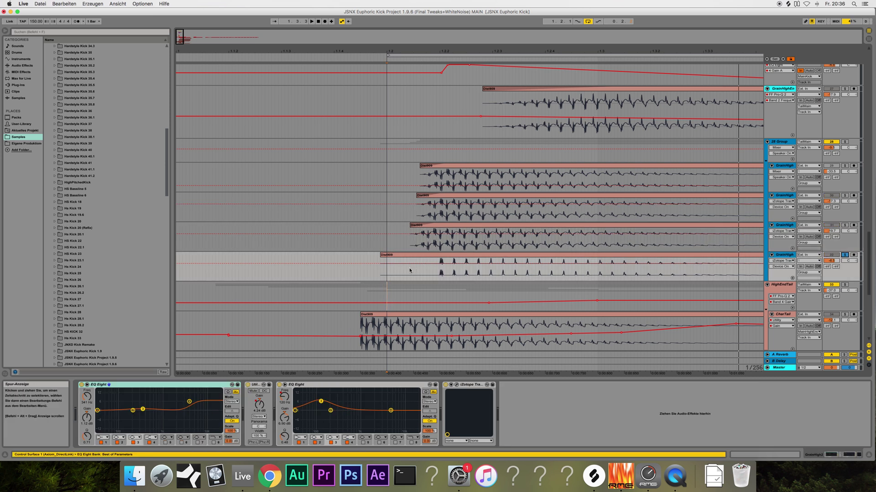
click(391, 177)
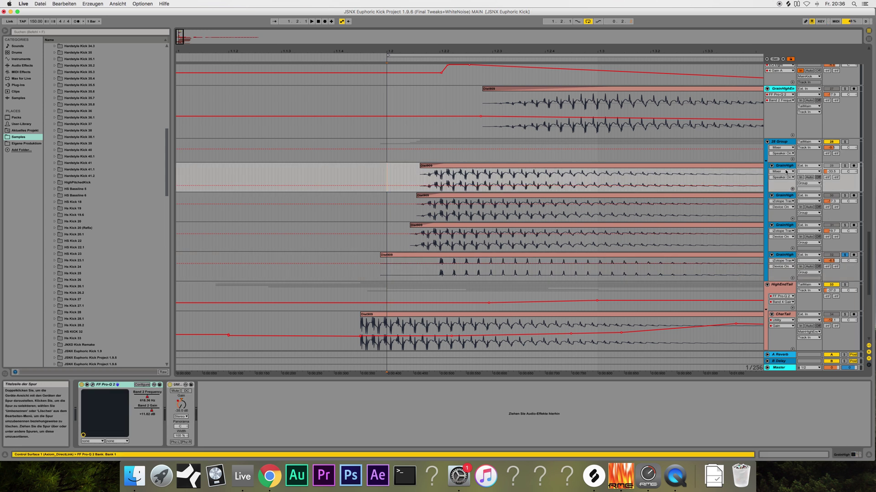
click(844, 196)
click(844, 196)
key(space)
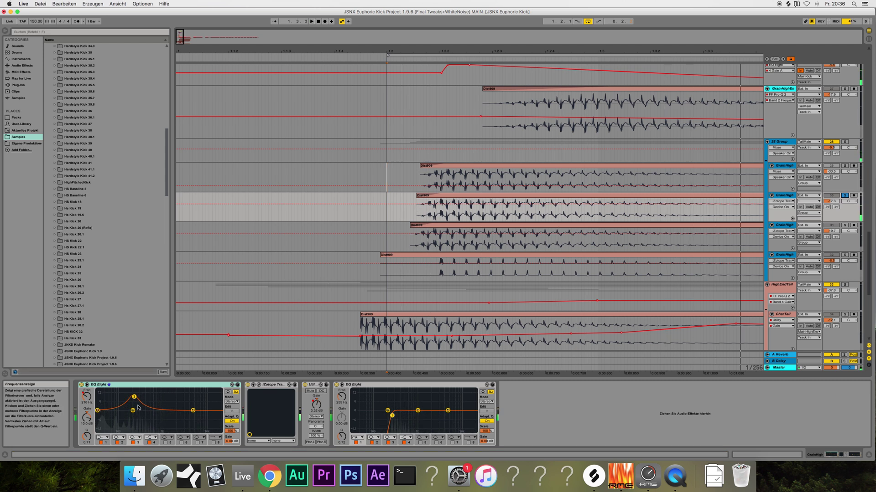
Open iZotope Trash 2 on the second GrainHigh layer and place its window clear of the EQ Eight and the soloed waveform.
click(258, 387)
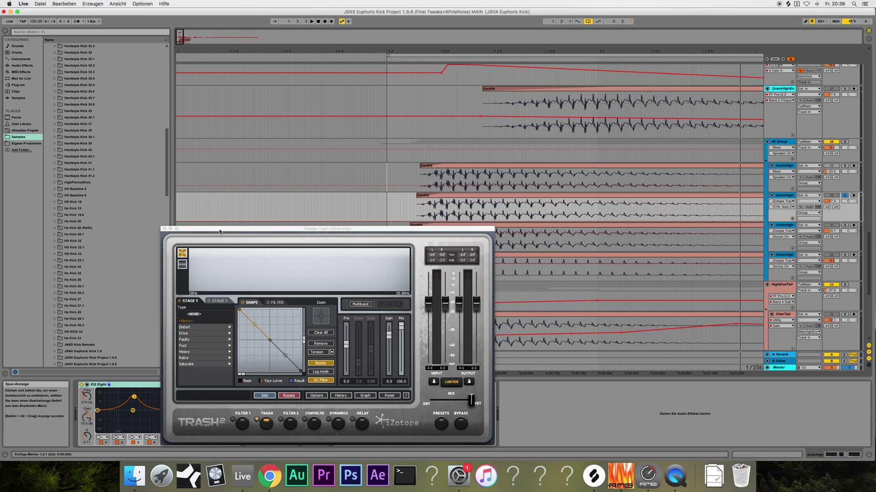
drag(219, 233, 456, 219)
click(106, 409)
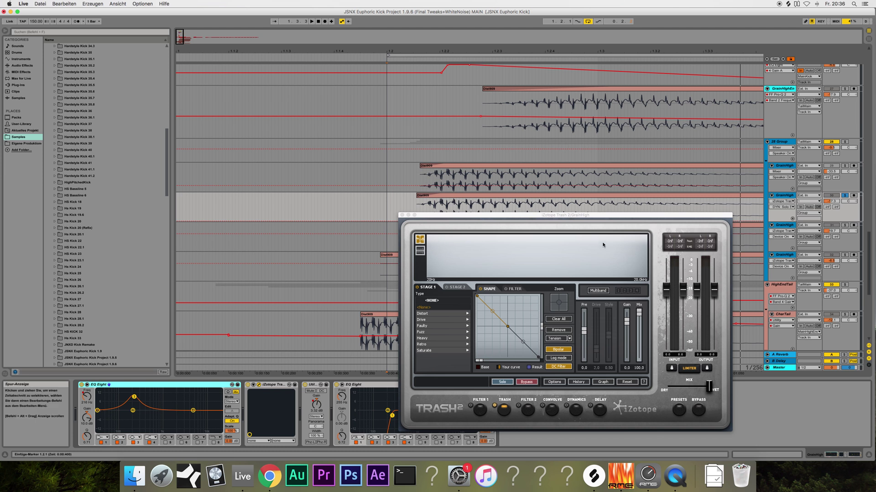
drag(596, 219, 529, 271)
click(418, 229)
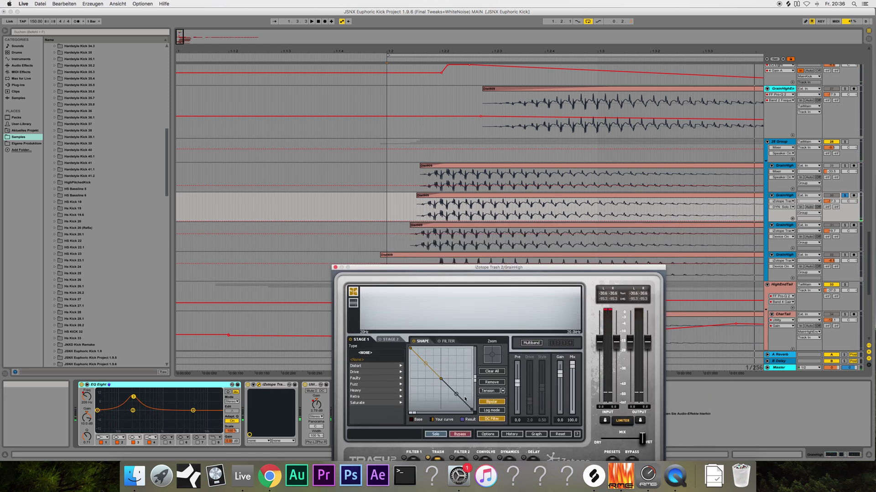
Toggle Trash 2 on the soloed GrainHigh layer and replay the layer to compare the sound.
click(248, 386)
key(space)
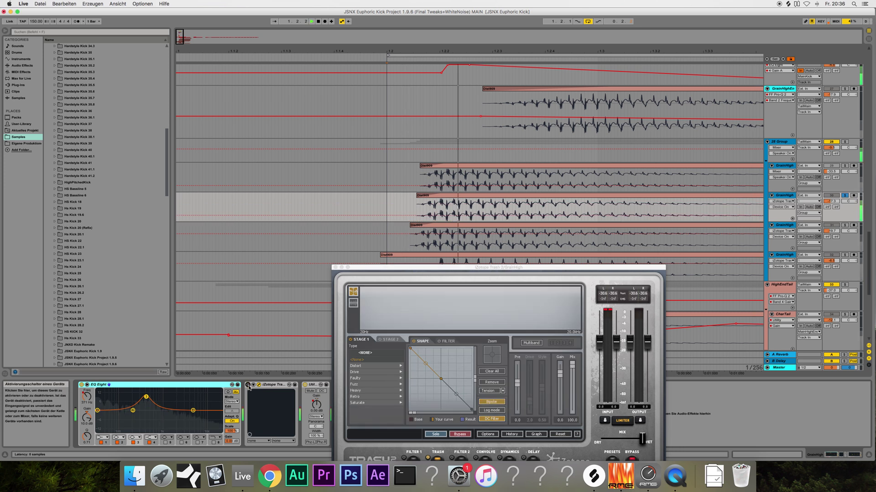
key(space)
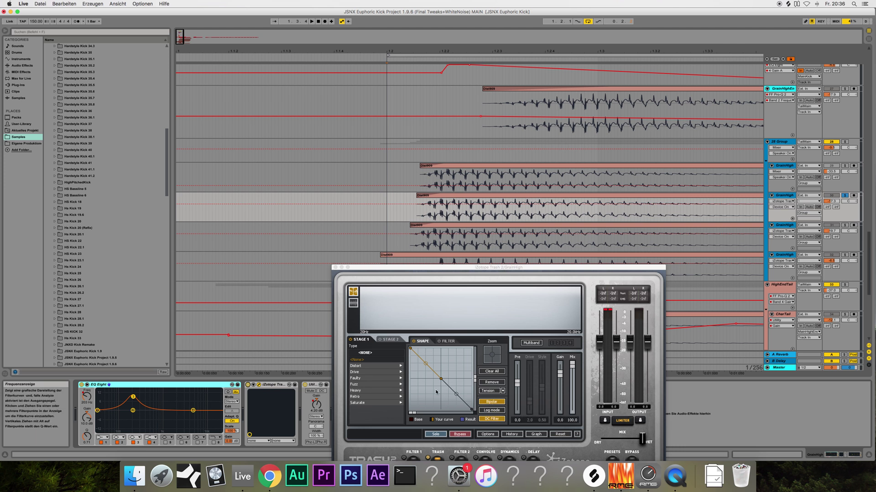
Examine the start of the GrainHigh waveforms close up alongside the Trash 2 shape curve, and close the plug-in window.
drag(192, 51, 194, 57)
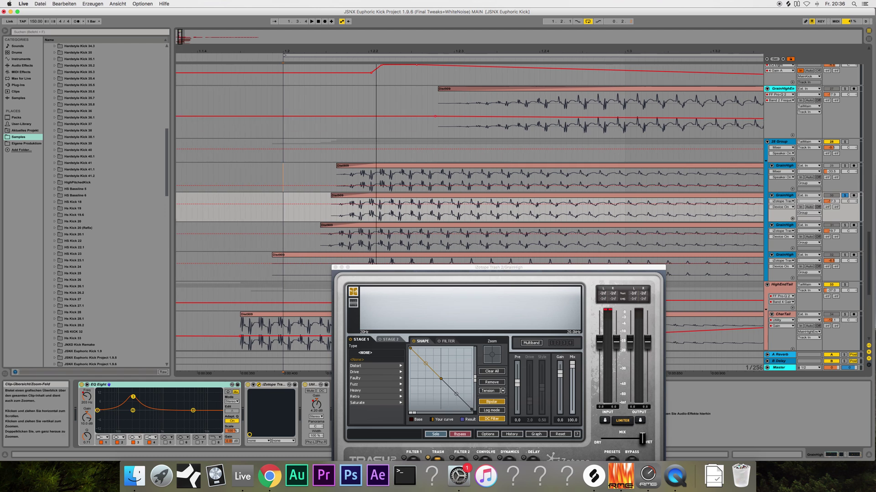
scroll(391, 209, up, 5)
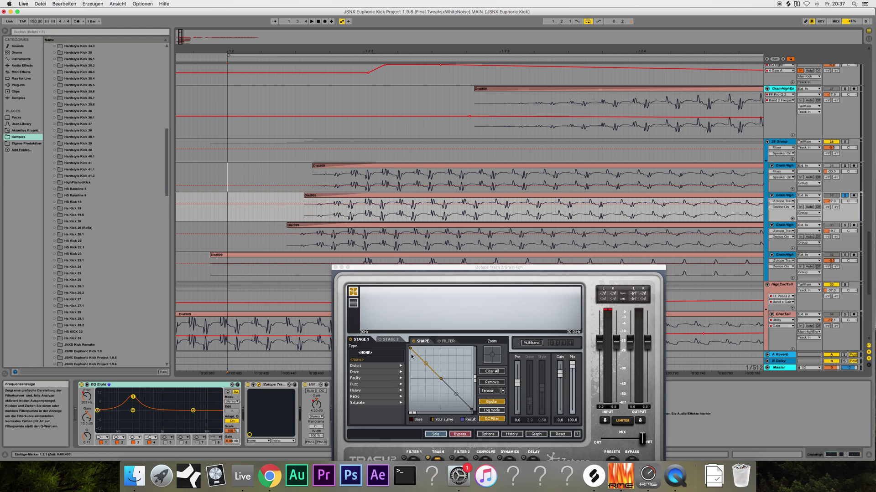
click(425, 363)
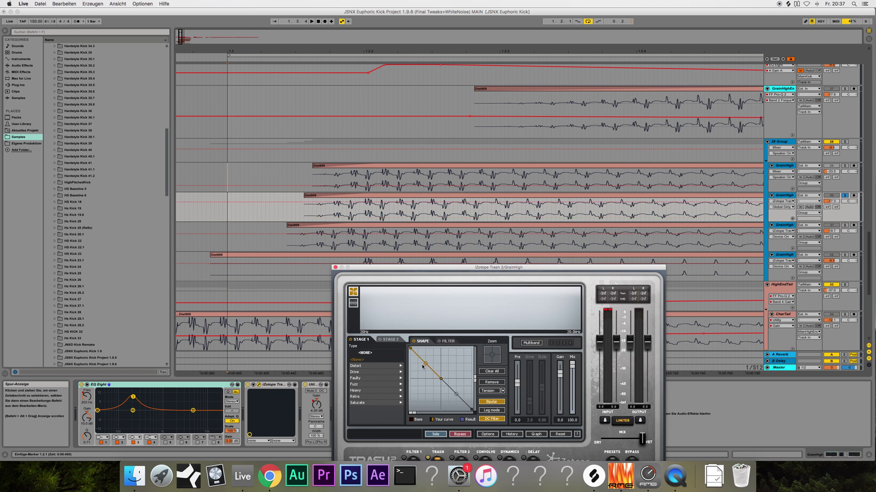
click(334, 268)
Arm the REC track and record the soloed second GrainHigh layer onto it from position 1.2.1.
drag(181, 36, 181, 21)
scroll(335, 224, up, 1)
click(318, 230)
scroll(309, 131, up, 4)
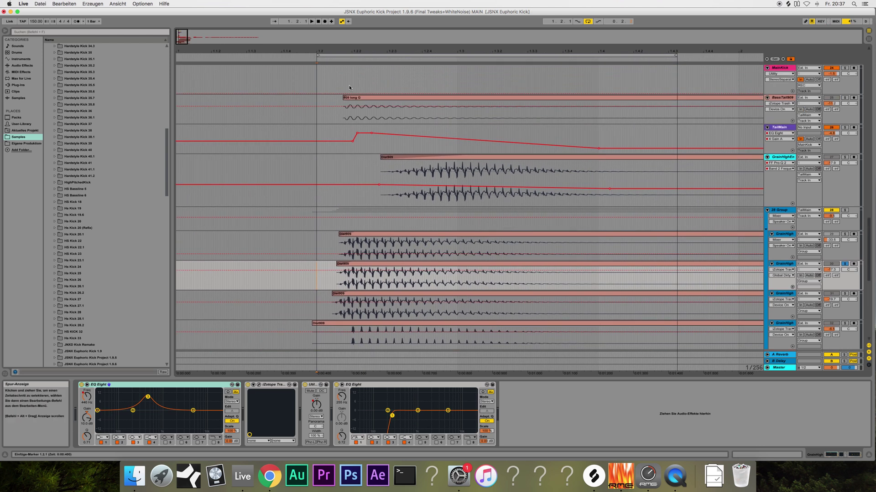
key(F9)
key(space)
scroll(346, 167, up, 12)
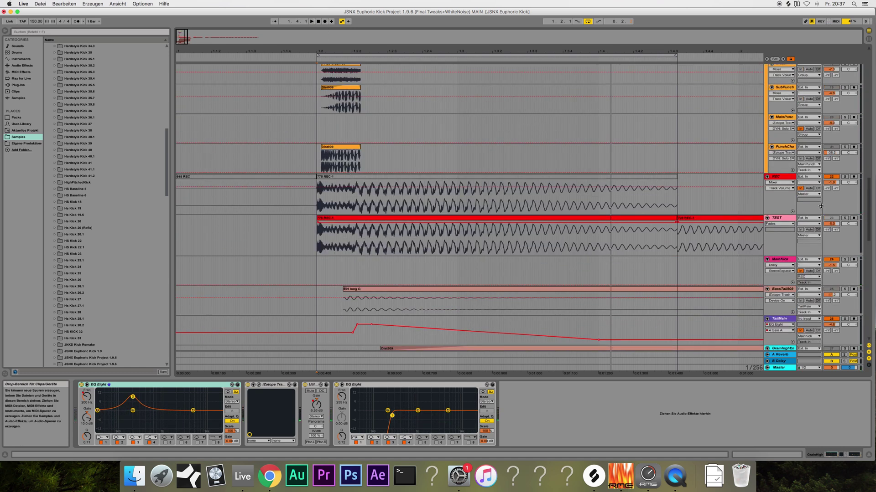
click(287, 201)
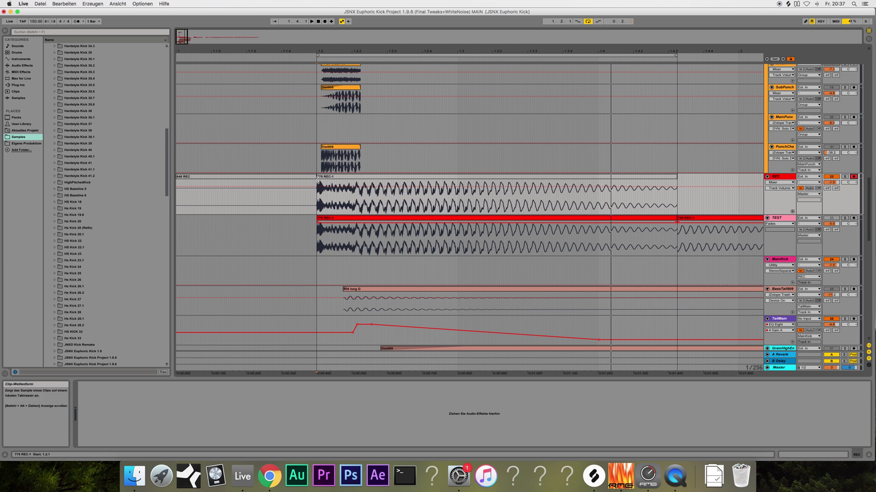
click(328, 194)
click(324, 21)
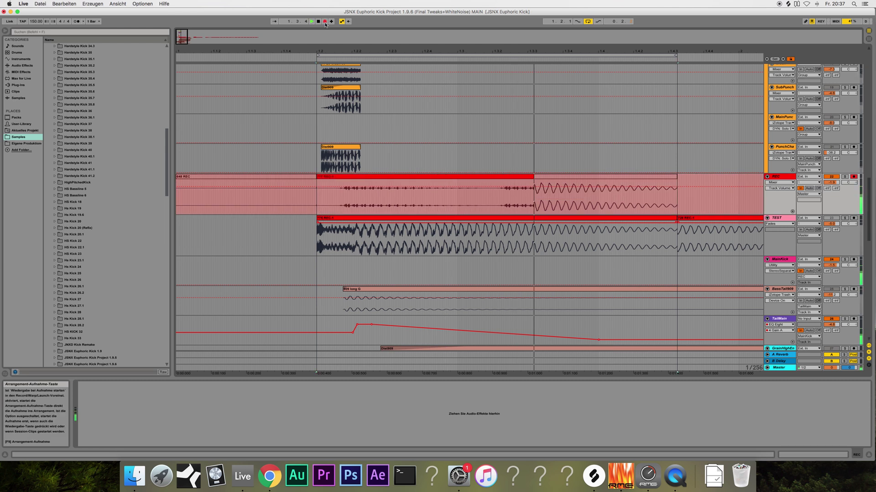
key(space)
Examine the newly recorded waveform on the REC track against the TEST track and select the new clip.
mouse_move(184, 34)
mouse_down()
mouse_move(184, 43)
mouse_move(185, 34)
mouse_up()
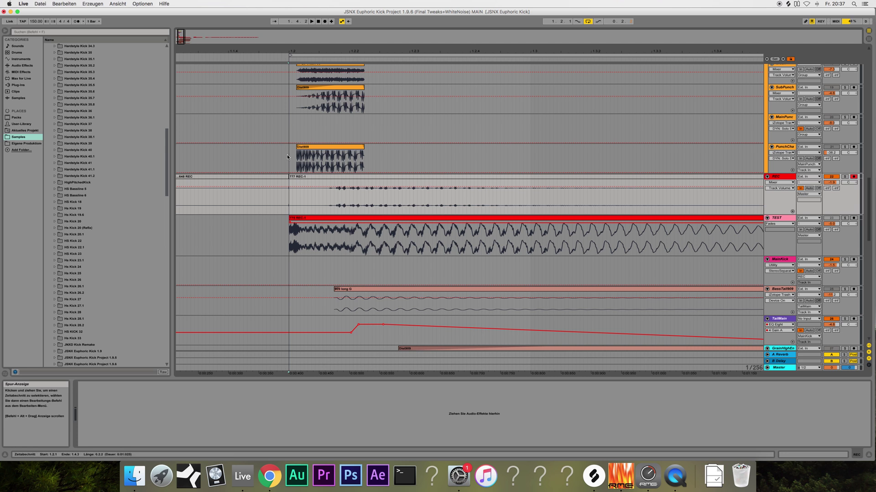
drag(178, 39, 179, 42)
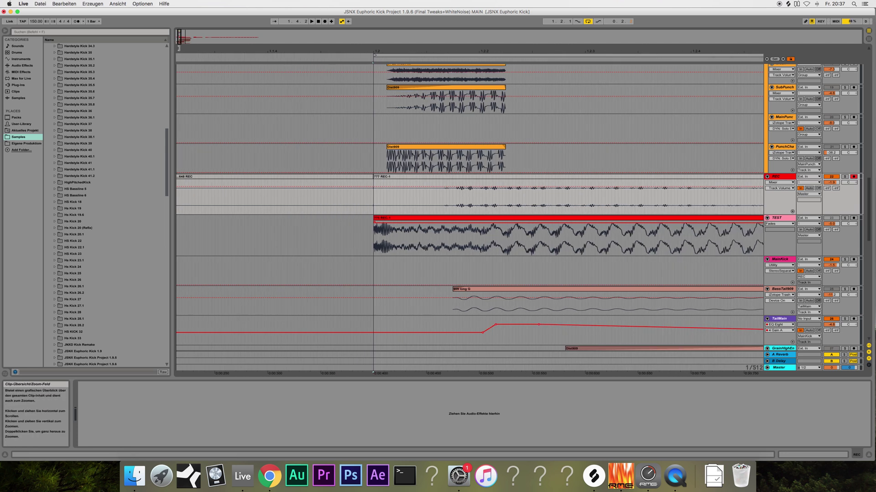
mouse_move(179, 38)
mouse_down()
mouse_move(183, 30)
mouse_move(184, 39)
mouse_up()
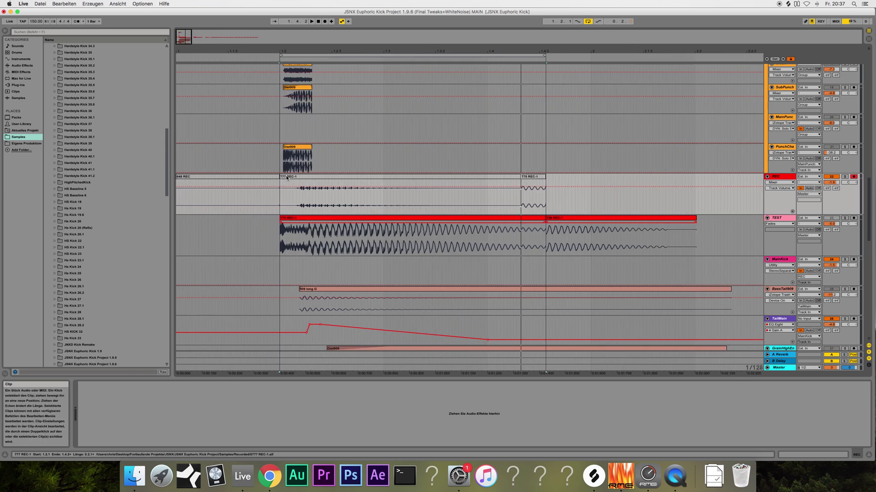
click(287, 178)
Solo the third GrainHigh layer of the 28 Group instead of the second and open the first Trash 2 in its chain.
scroll(290, 188, down, 10)
scroll(290, 190, down, 4)
click(444, 163)
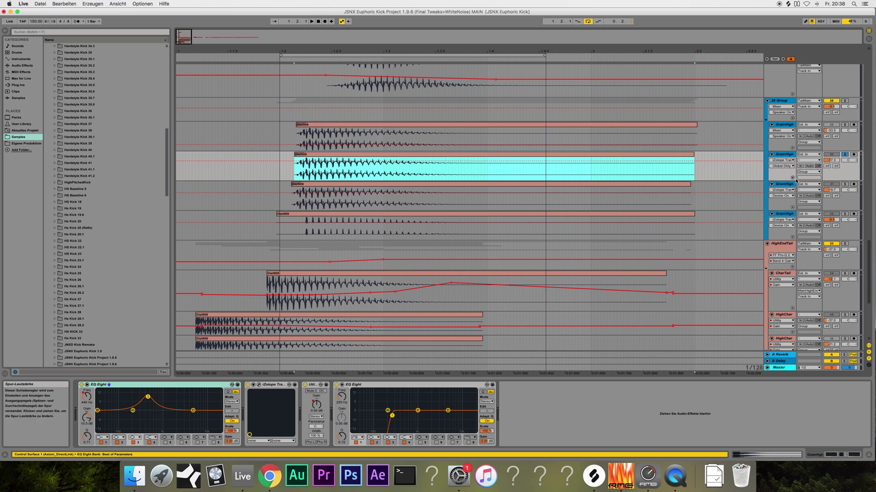
click(844, 154)
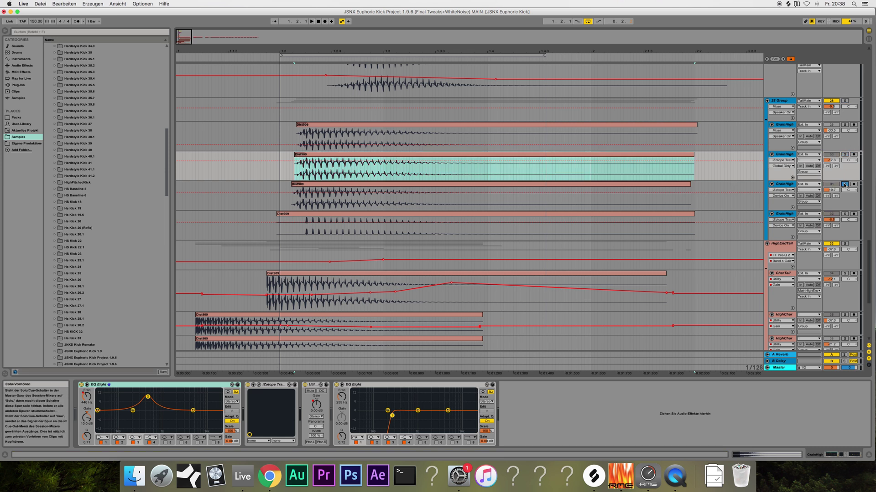
click(844, 184)
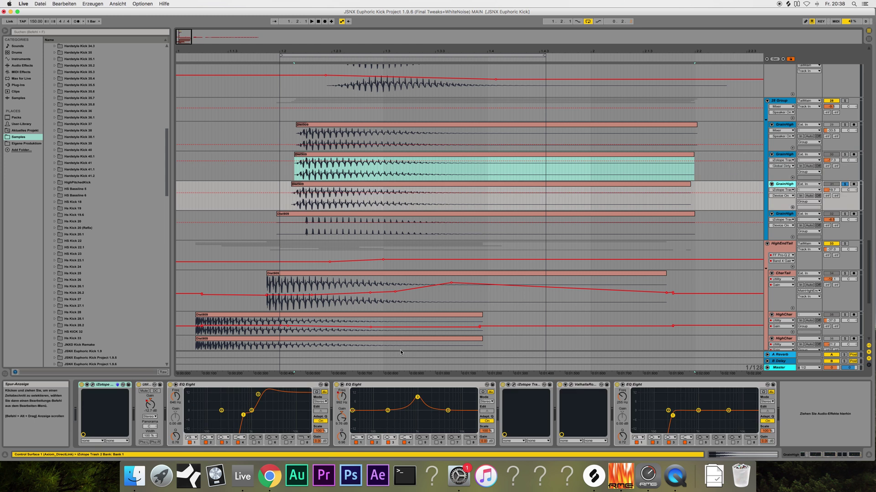
click(92, 385)
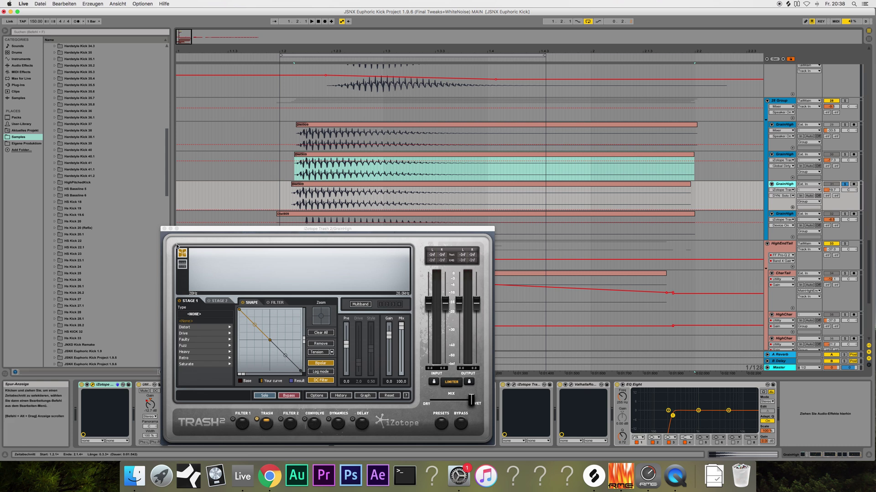
Close the Trash 2 window and record the soloed third GrainHigh layer onto the REC track from position 1.2.1.
click(164, 230)
scroll(282, 220, up, 10)
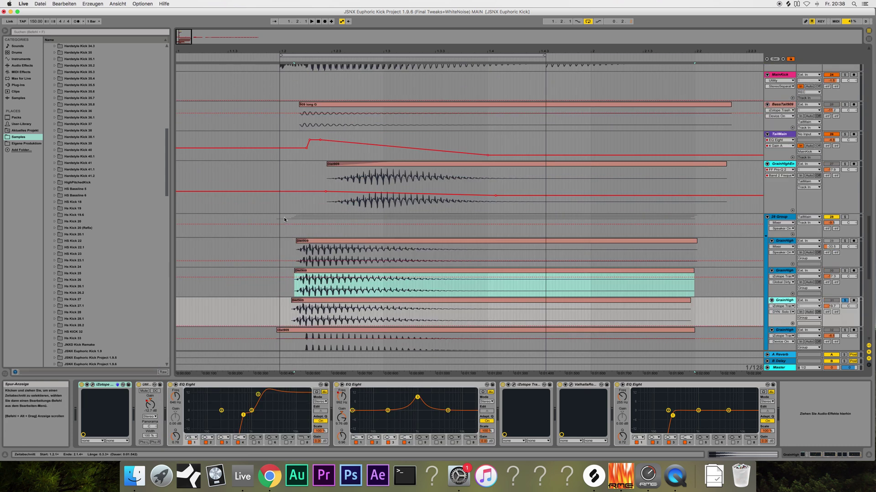
scroll(283, 220, up, 5)
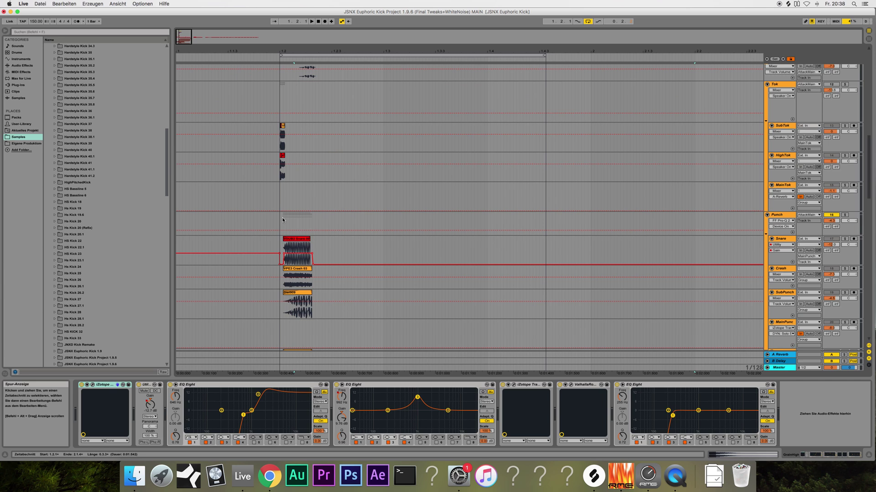
scroll(282, 220, down, 8)
scroll(277, 215, up, 5)
scroll(276, 216, down, 7)
scroll(277, 216, up, 8)
scroll(276, 219, up, 4)
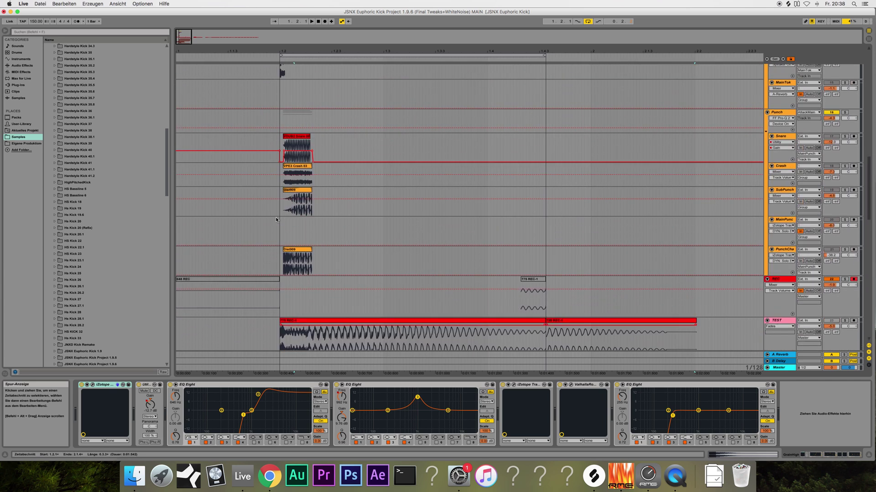
click(280, 280)
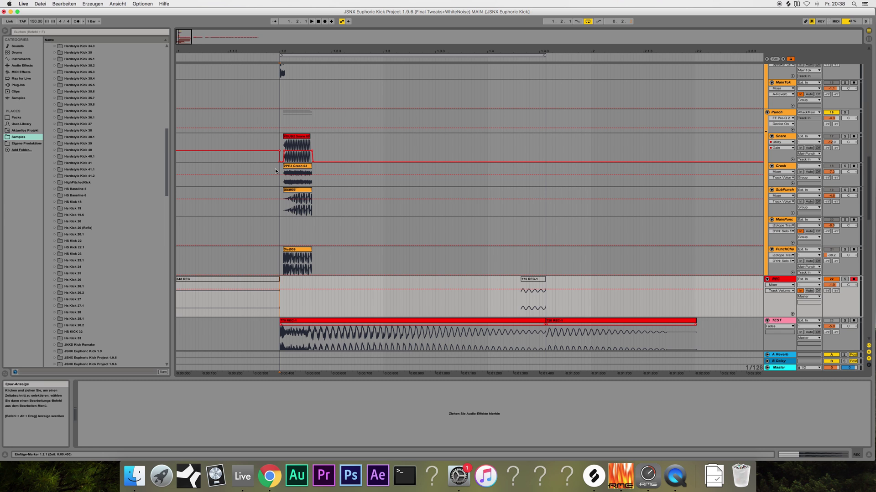
click(324, 22)
key(space)
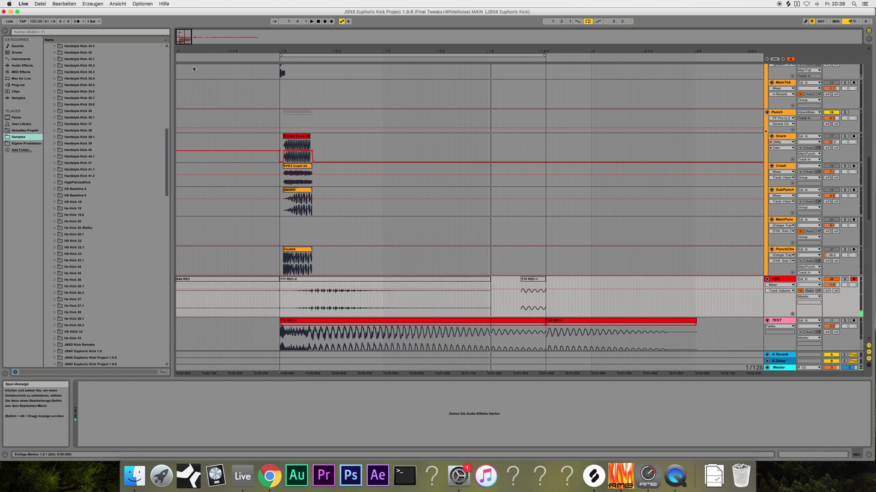
Examine the start of the new REC recording close up and delete its clip.
drag(185, 36, 179, 36)
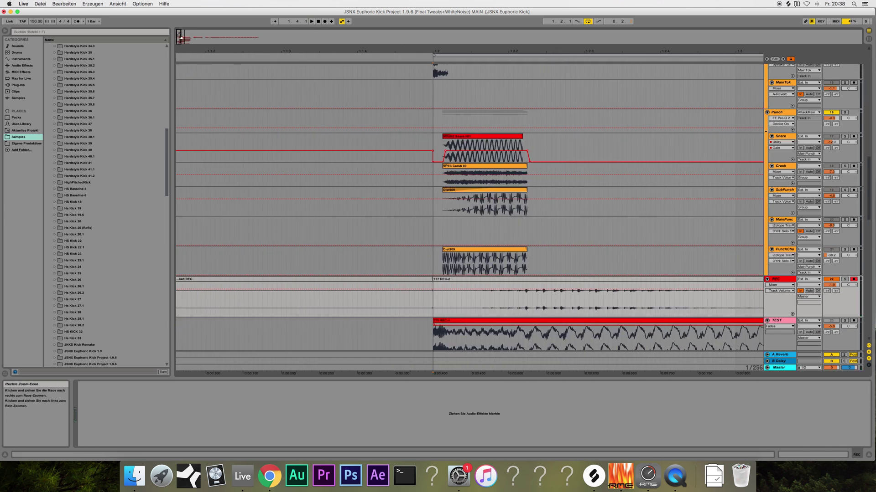
drag(182, 37, 182, 37)
click(376, 283)
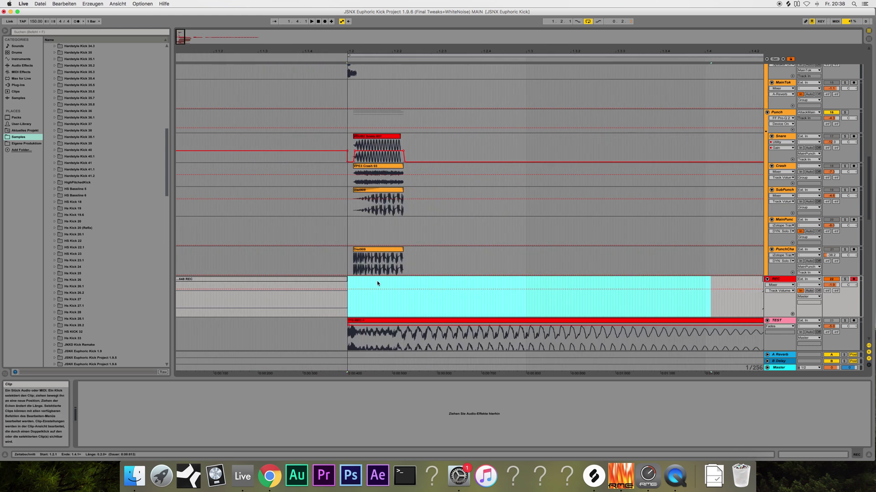
Play the soloed third GrainHigh layer and inspect its effect chain, including the second EQ Eight and the second Trash 2.
scroll(377, 283, down, 10)
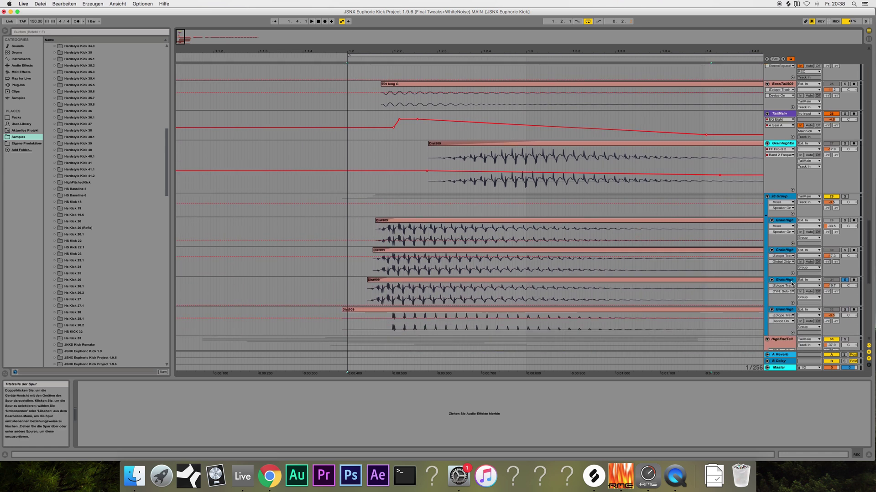
click(791, 283)
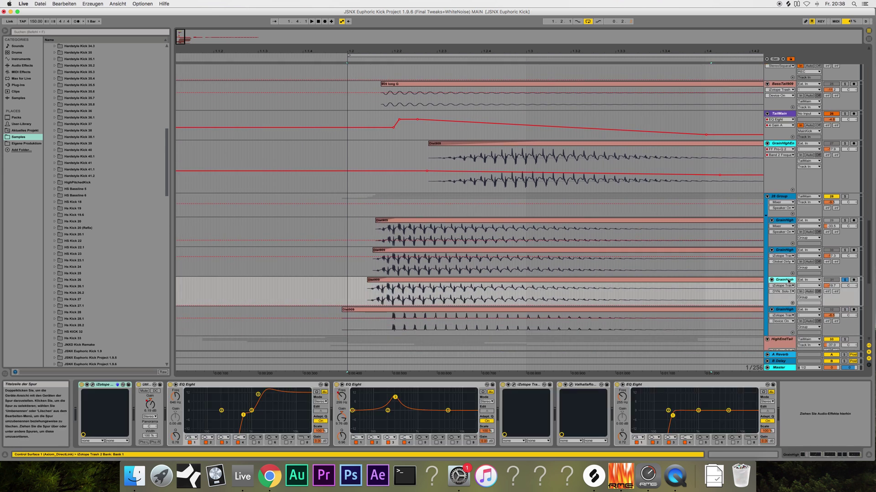
click(518, 385)
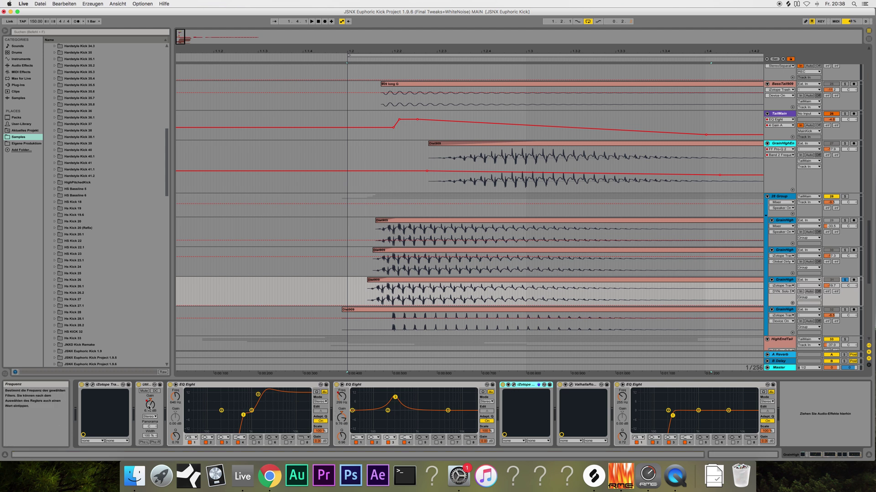
click(339, 399)
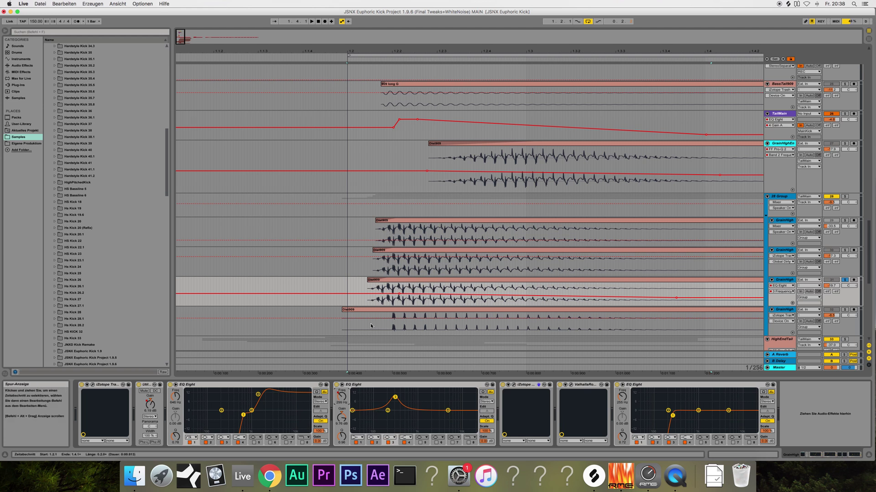
key(space)
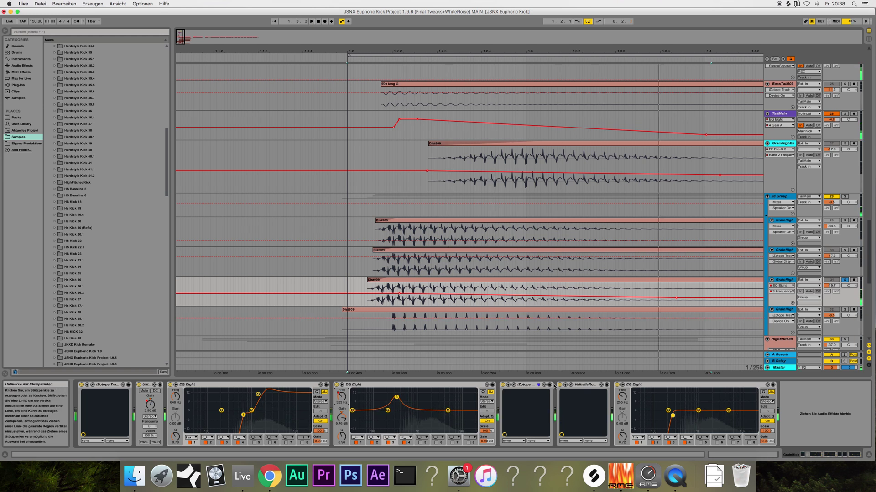
click(514, 386)
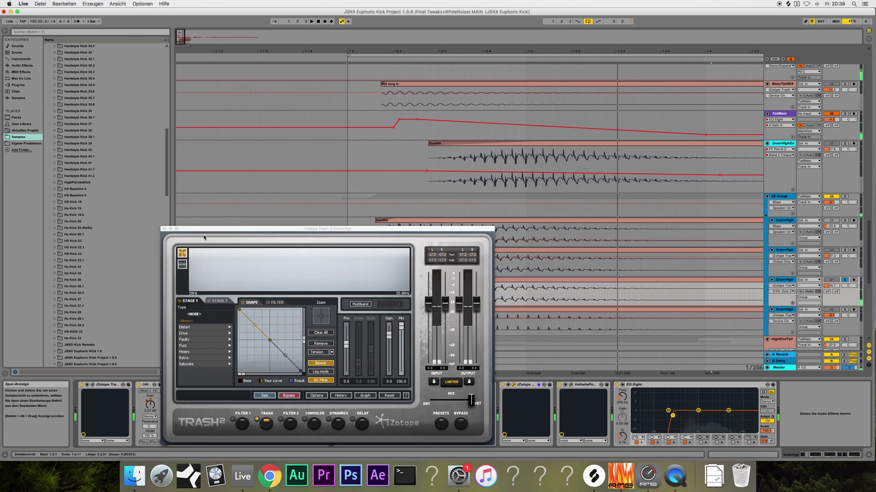
click(164, 230)
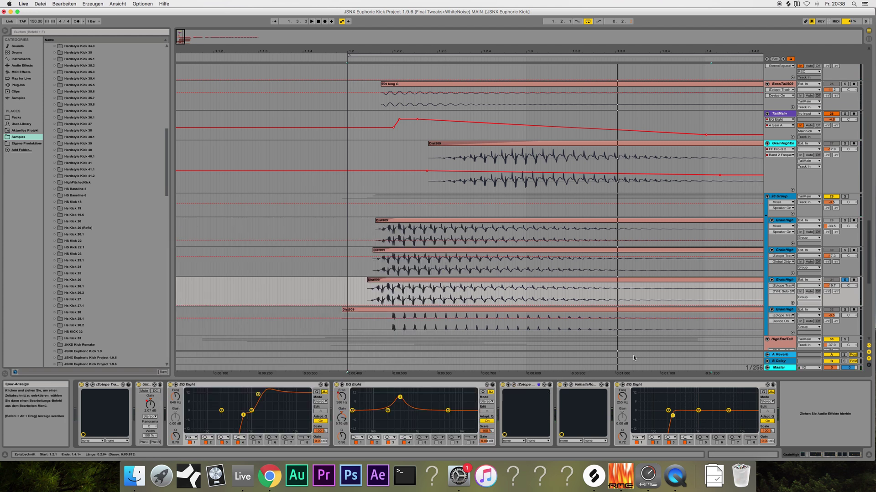
click(570, 385)
click(447, 167)
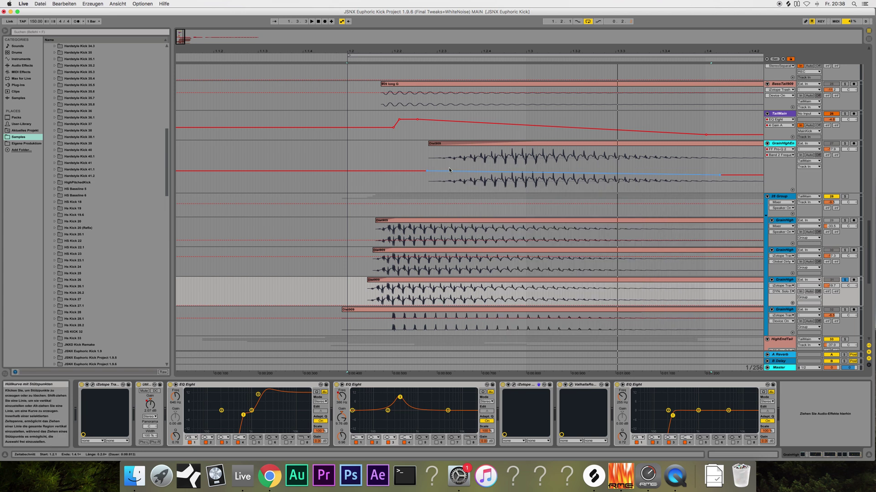
Solo the fourth GrainHigh layer of the 28 Group instead of the third and open the Trash 2 in its chain.
scroll(699, 292, down, 3)
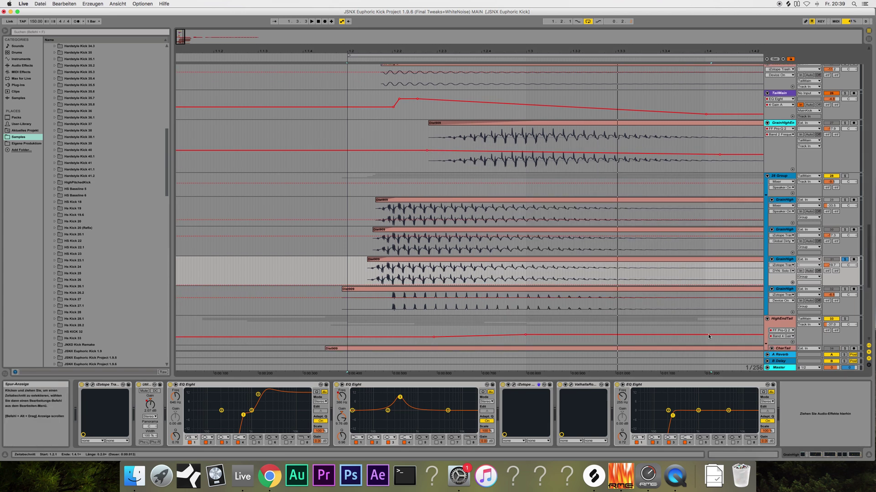
click(828, 292)
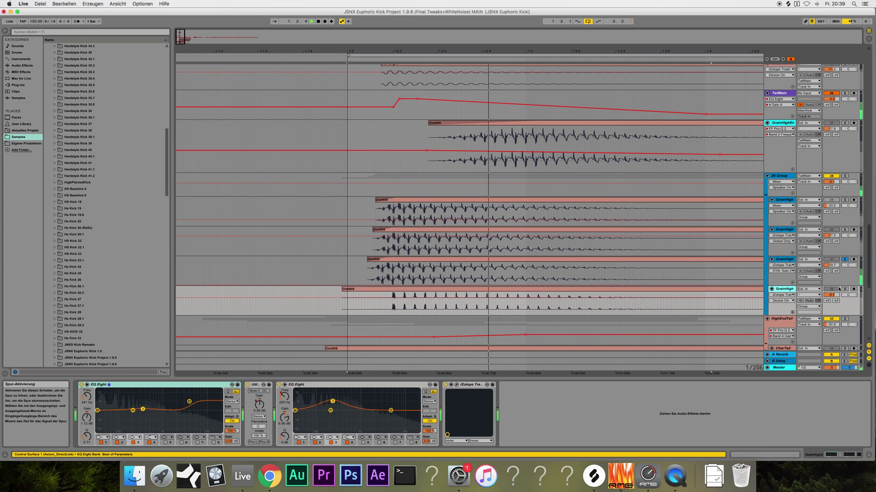
click(844, 175)
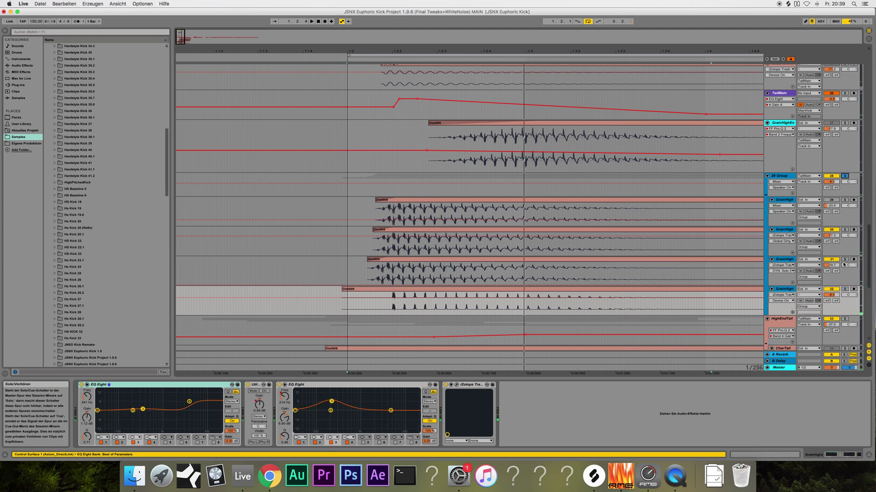
click(845, 289)
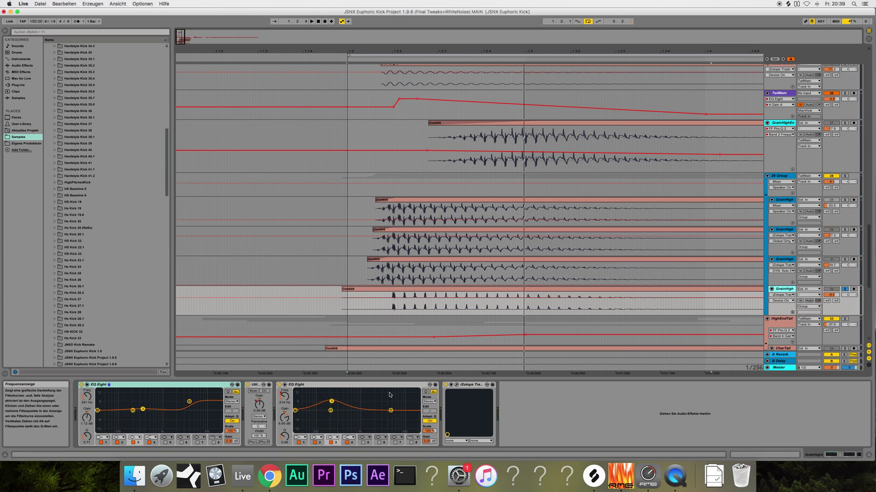
click(457, 387)
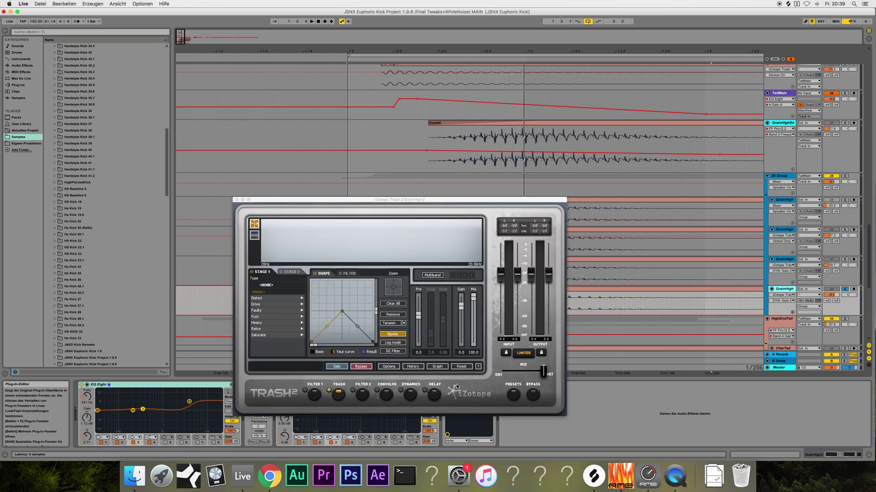
Record the soloed fourth GrainHigh layer onto the REC track from position 1.2.1.
click(348, 135)
key(space)
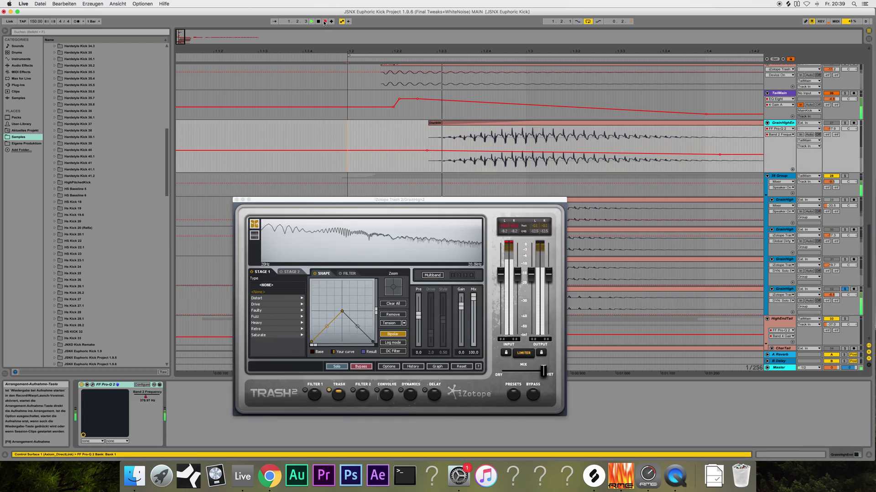
scroll(377, 162, up, 8)
click(360, 157)
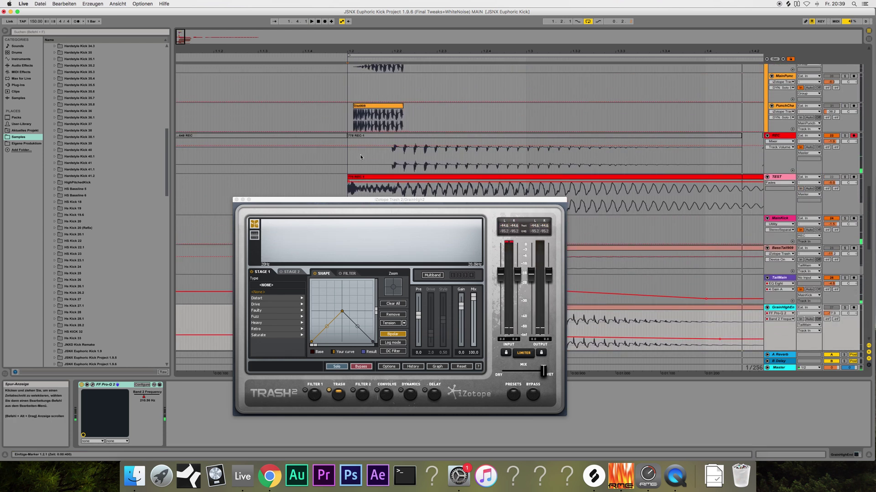
Examine the new REC clip enlarged in the sample editor beside the Trash 2 shape curve, and close both views.
drag(315, 204, 421, 255)
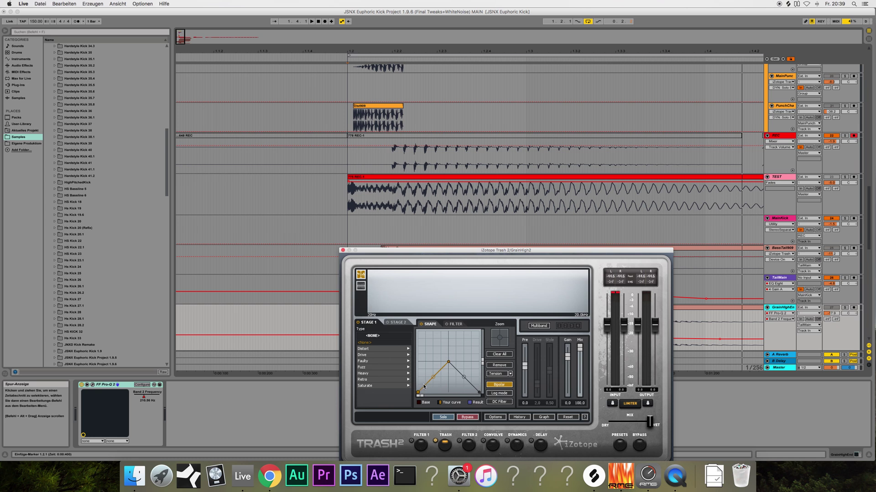
double_click(449, 160)
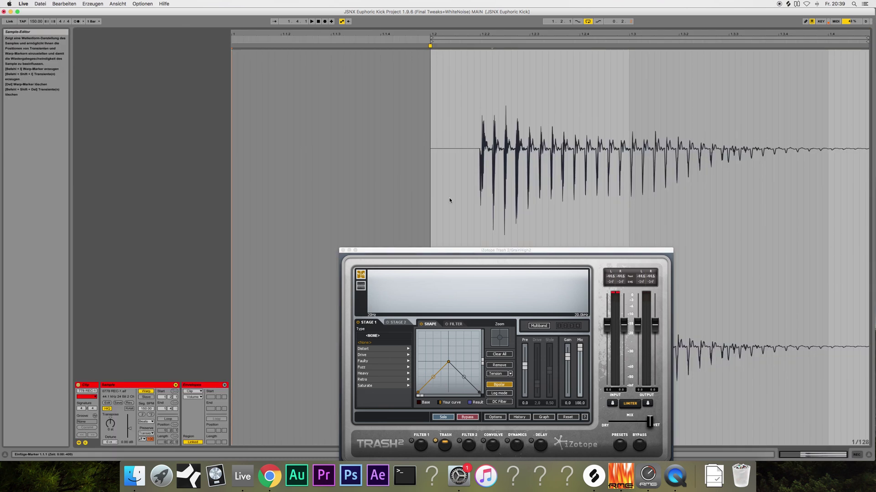
click(343, 251)
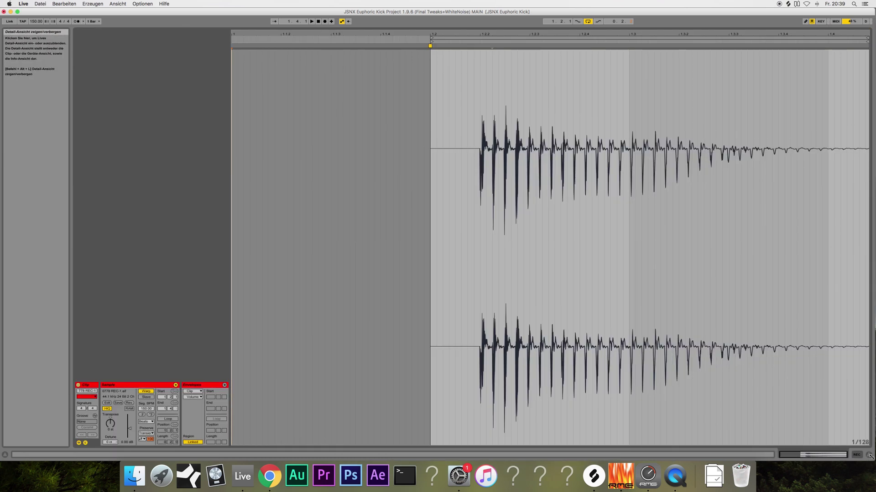
key(Tab)
Compare the recorded waveform on the REC track close up with the TEST track and the REF group clips.
scroll(565, 249, up, 5)
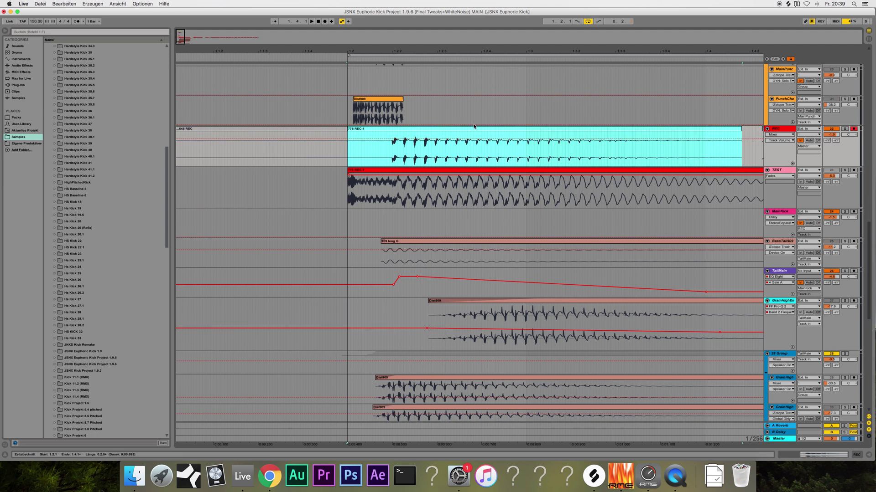
drag(188, 35, 365, 88)
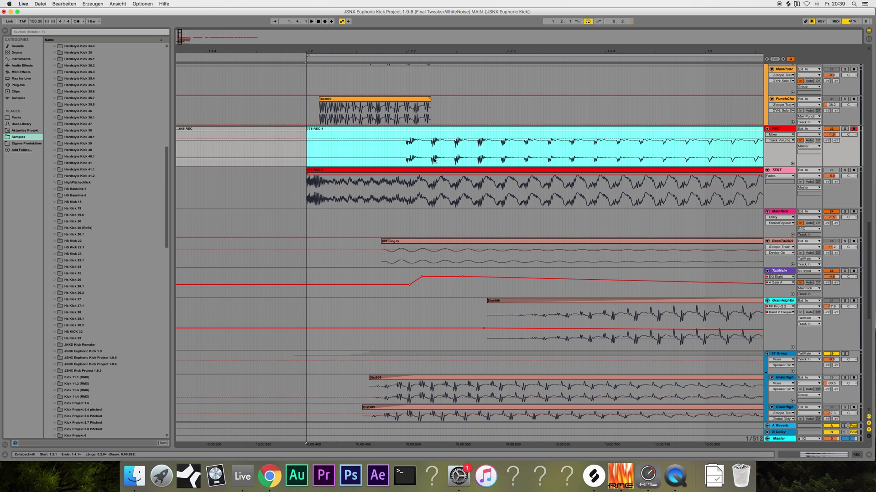
scroll(332, 116, up, 15)
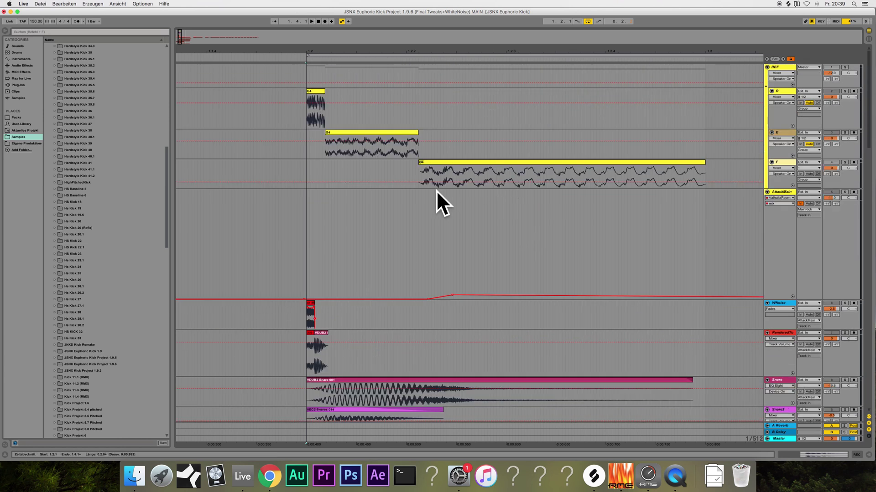
drag(181, 40, 181, 33)
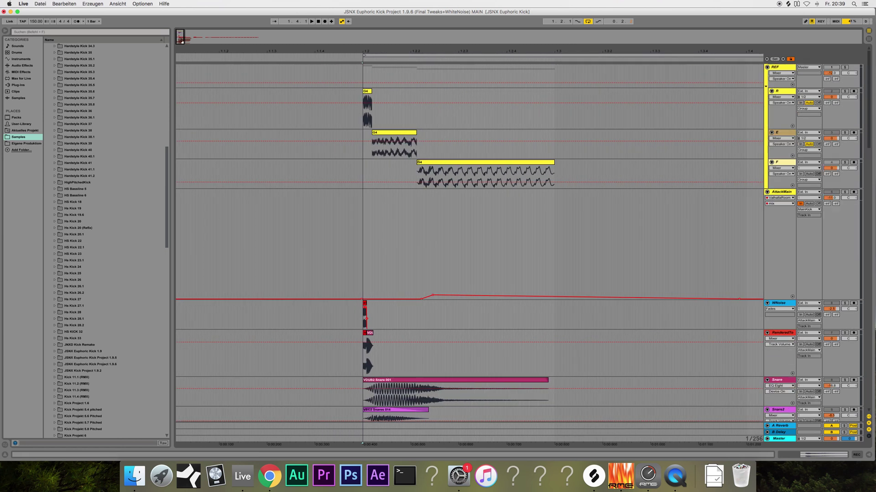
scroll(294, 169, down, 8)
scroll(297, 171, down, 8)
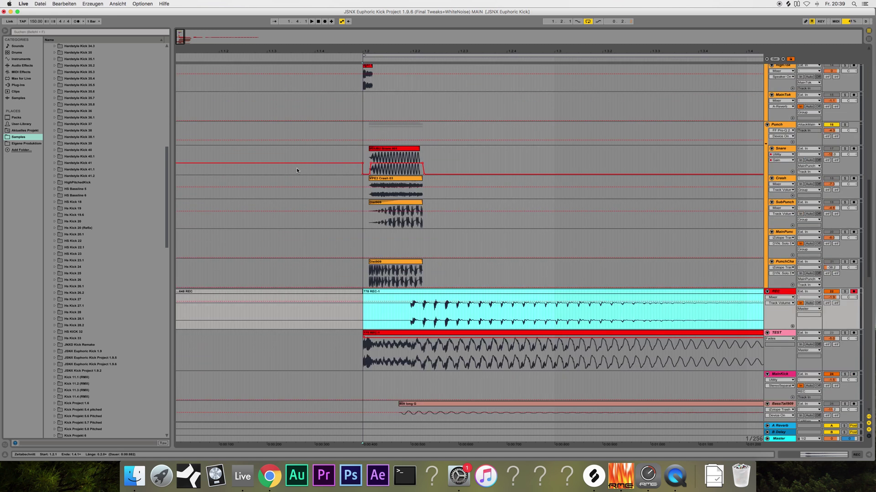
scroll(674, 319, down, 10)
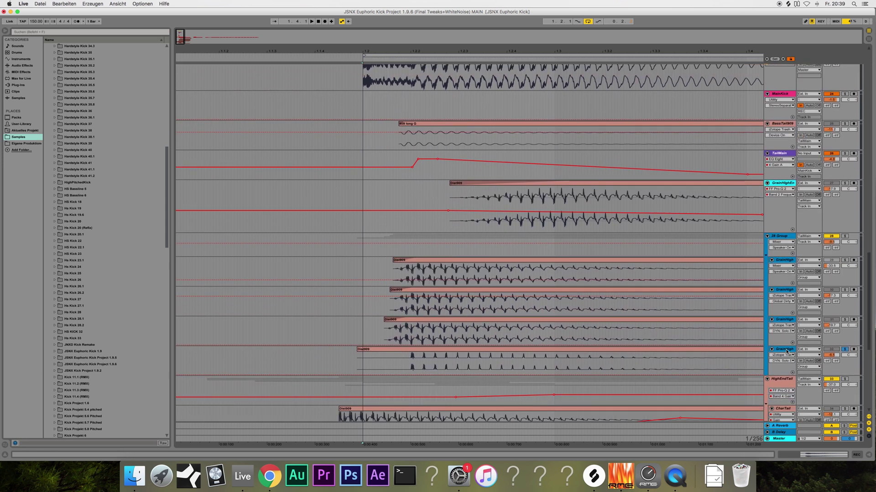
Review the Trash 2 shape curve on the fourth GrainHigh layer again and close the plug-in window.
double_click(786, 351)
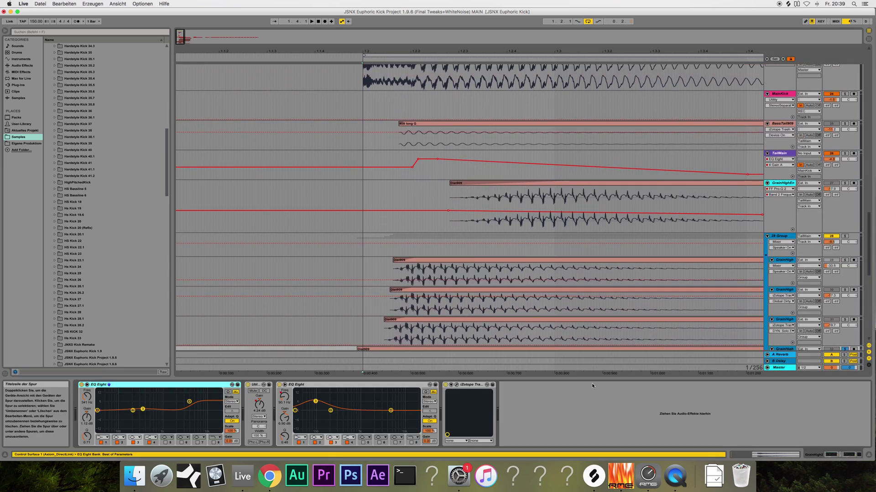
click(457, 386)
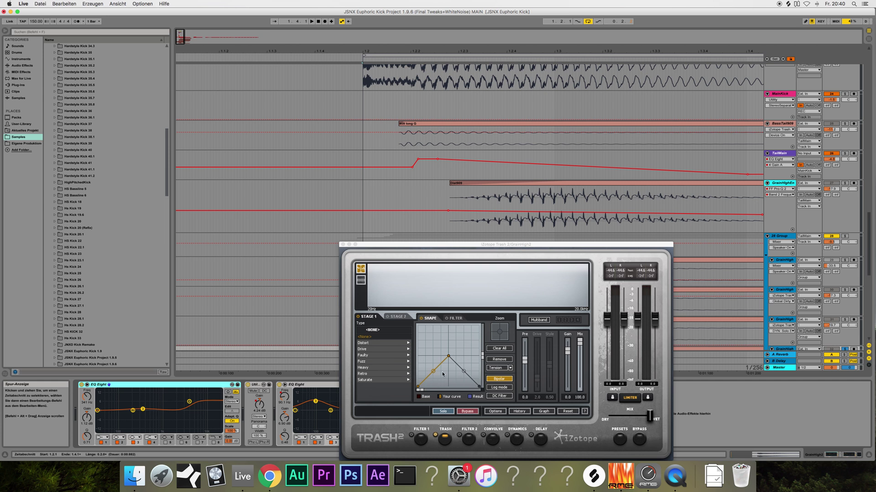
drag(419, 389, 417, 359)
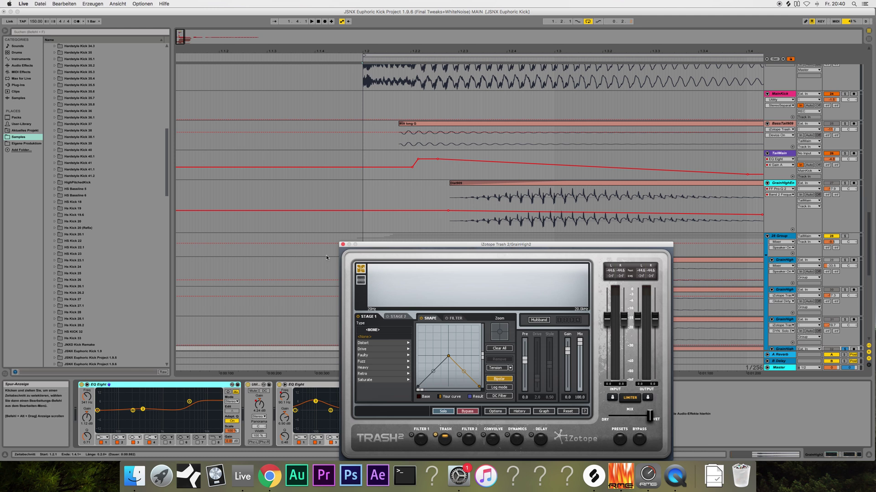
click(343, 245)
scroll(664, 275, down, 5)
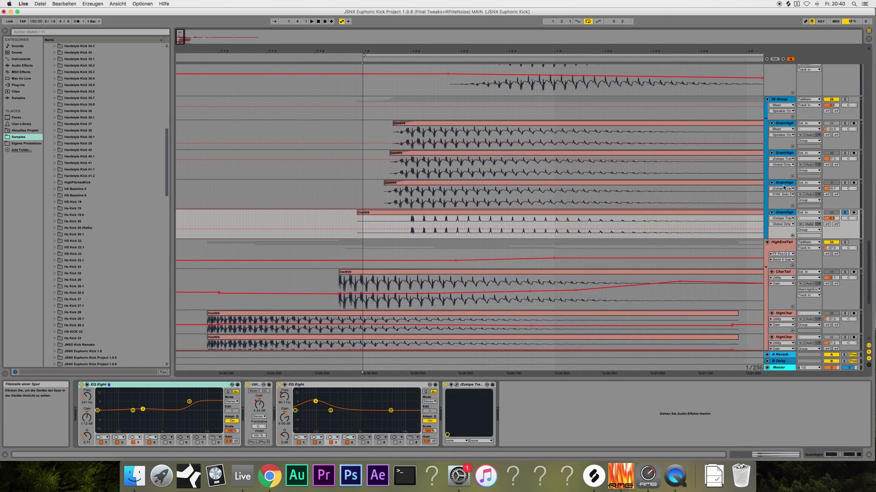
Play the soloed fourth GrainHigh layer and take it out of solo.
key(space)
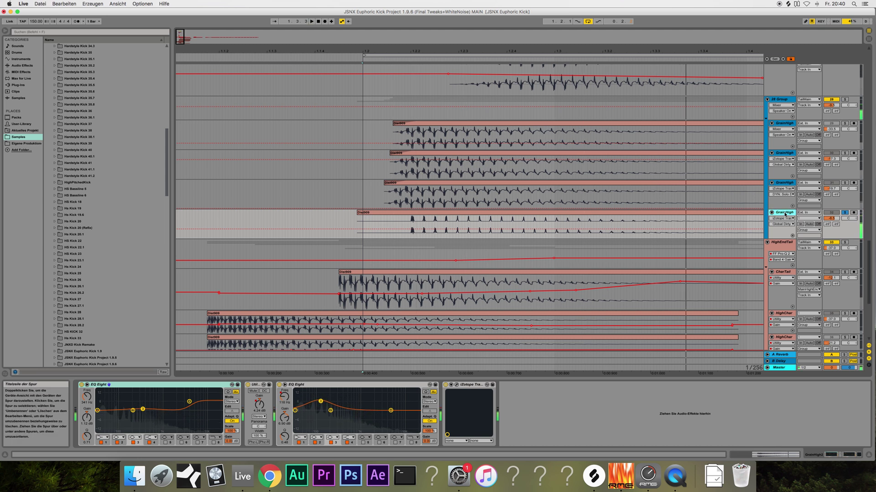
scroll(717, 175, up, 1)
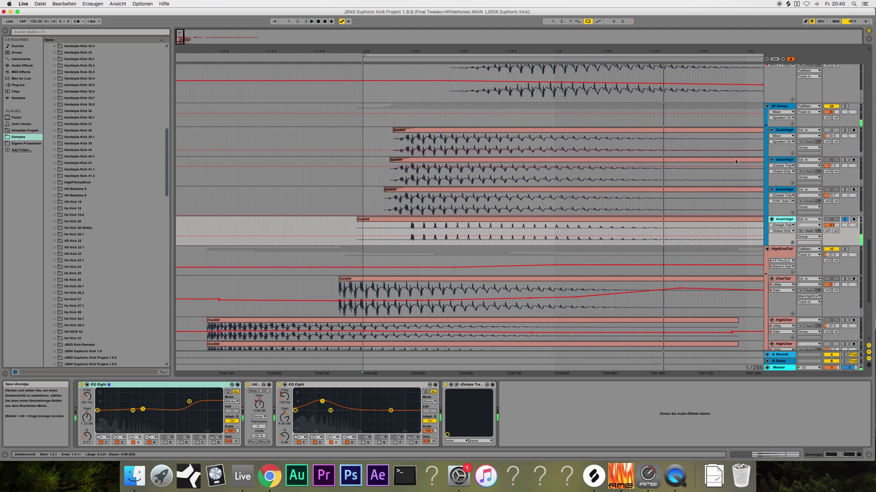
click(845, 220)
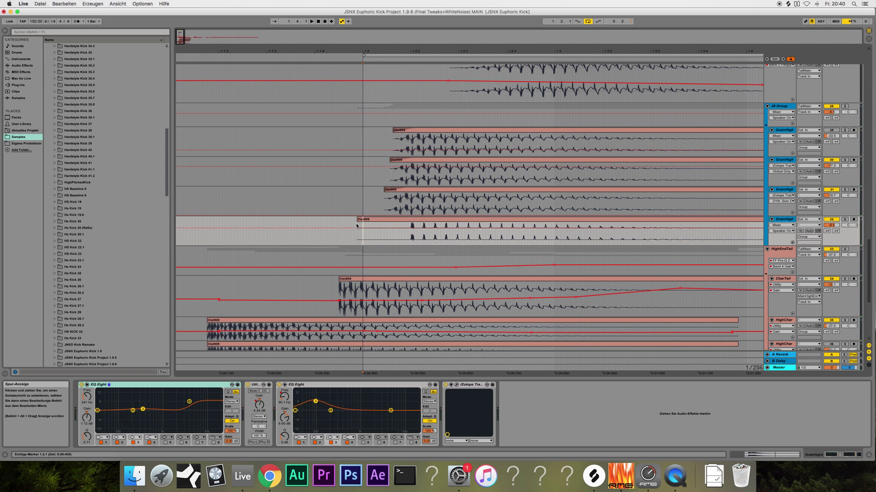
Compare the waveforms of the third and fourth GrainHigh clips close up.
drag(180, 37, 180, 49)
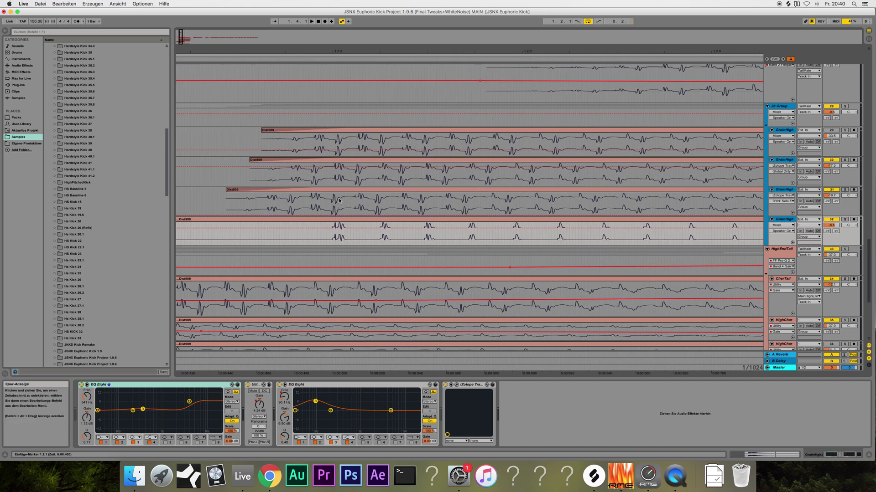
click(351, 208)
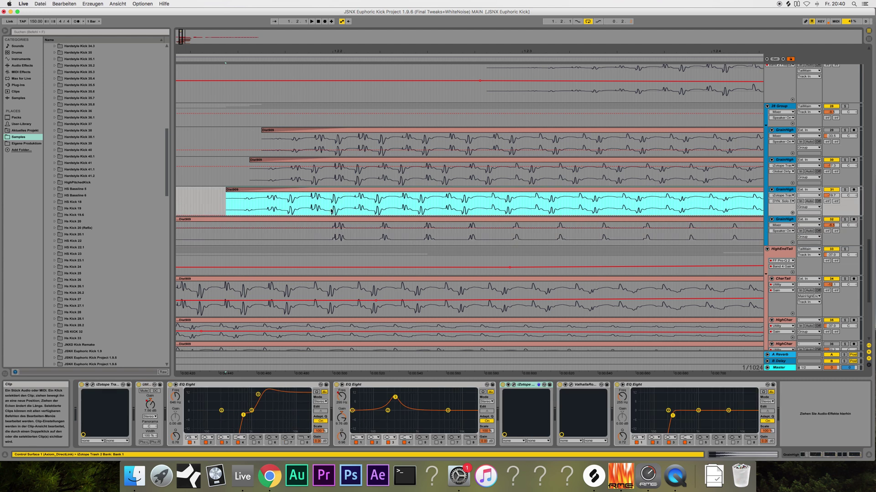
click(343, 224)
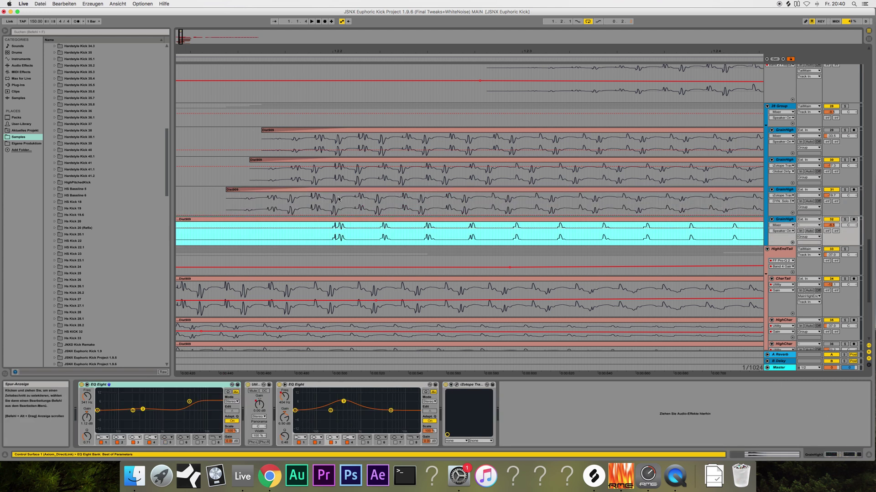
Cut four stretches between the peaks out of the third GrainHigh clip from about 1.2.2 and consolidate the peaks left between them.
drag(339, 199, 360, 204)
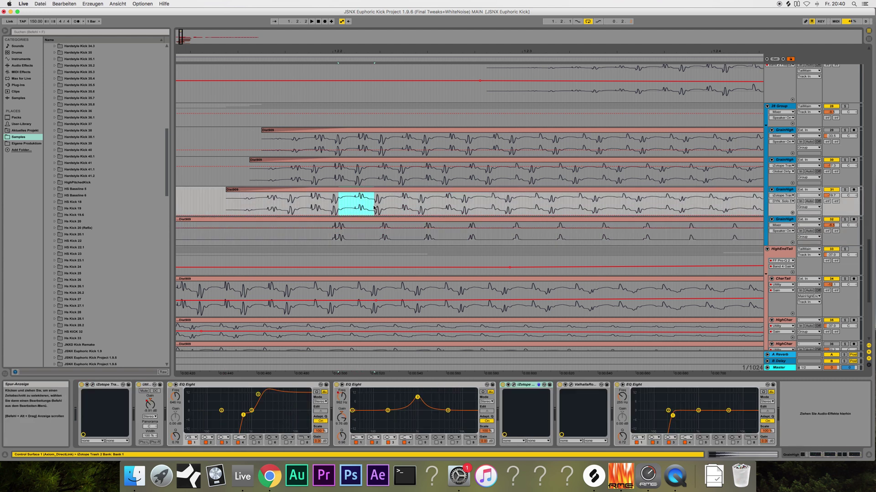
key(Delete)
drag(382, 199, 402, 206)
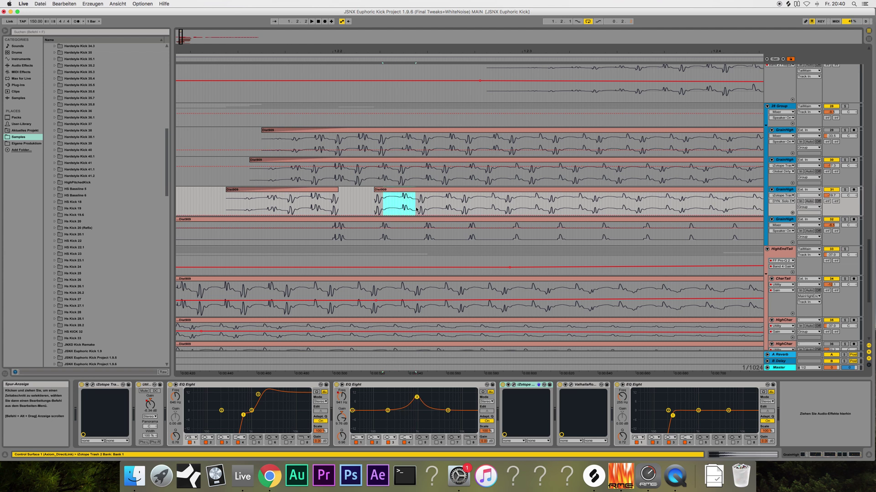
key(Delete)
drag(425, 201, 463, 208)
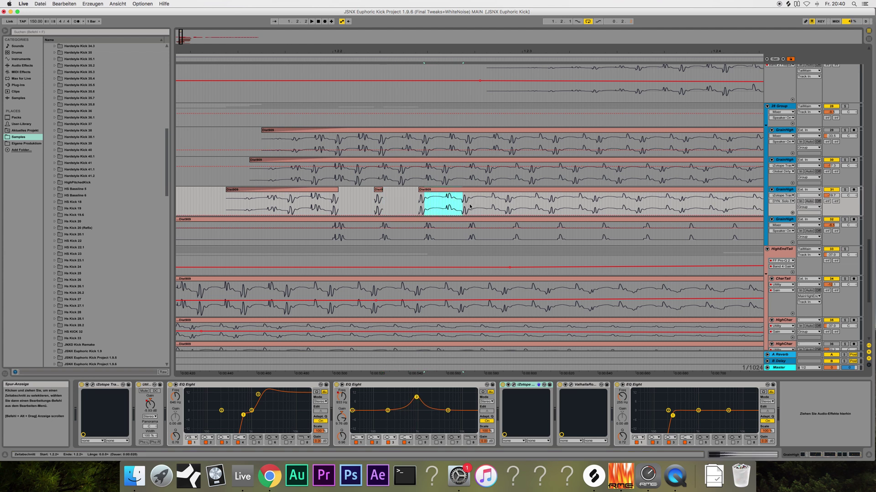
key(Delete)
drag(470, 201, 484, 203)
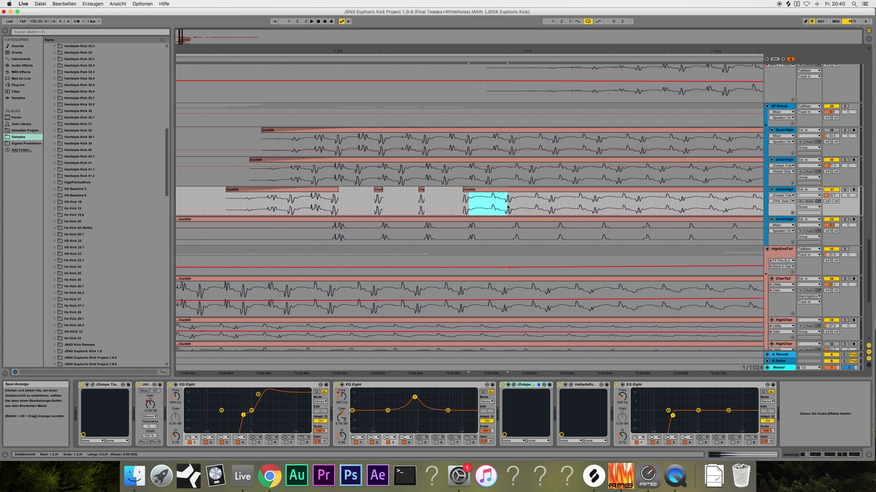
key(Delete)
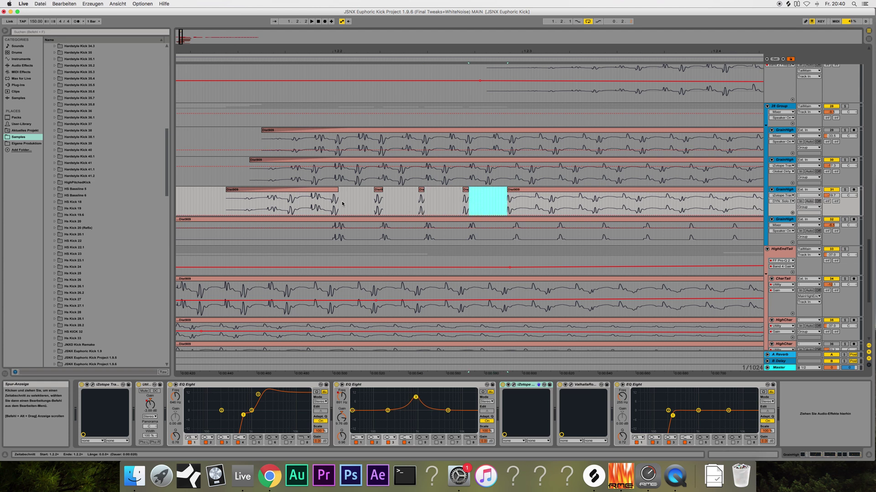
drag(339, 204, 495, 209)
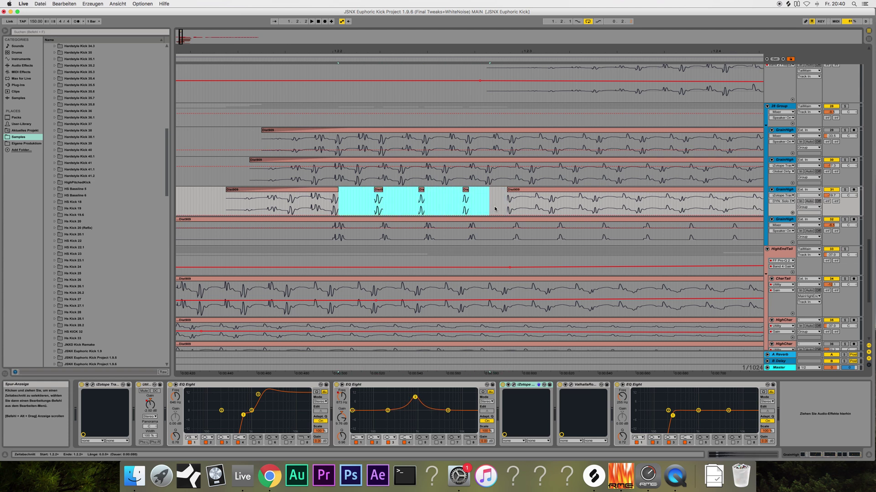
key(super+j)
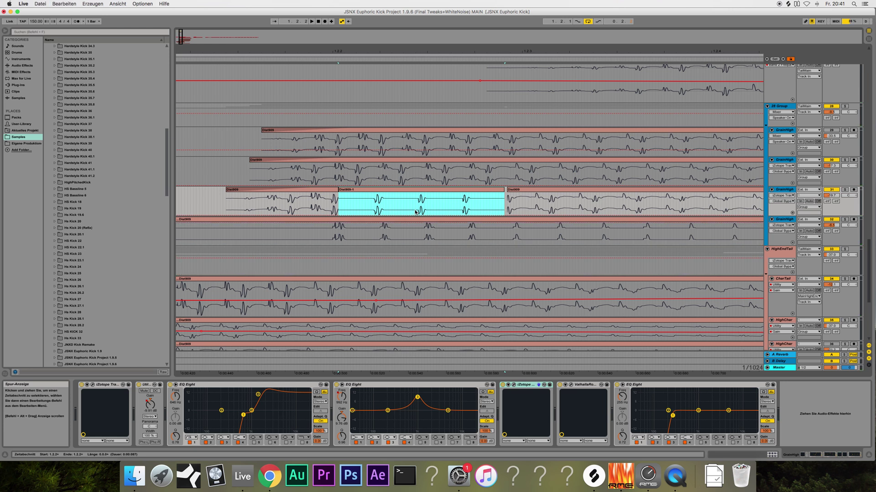
Undo the last Global Bypass change and extend the remaining third GrainHigh clip's start back over the consolidated section and the clip before it.
click(58, 3)
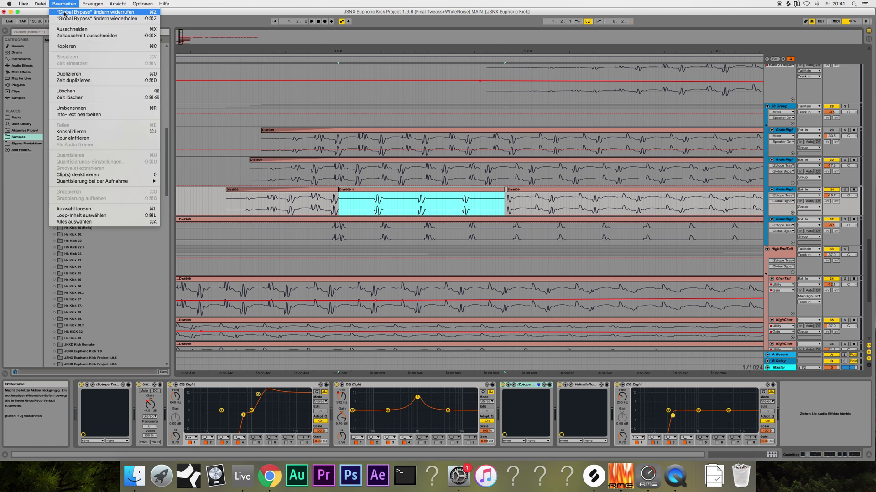
click(65, 13)
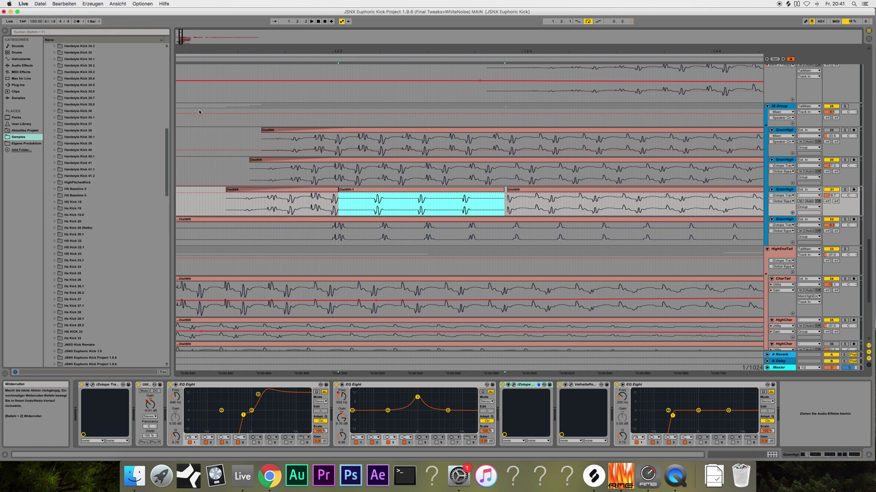
drag(508, 192, 221, 191)
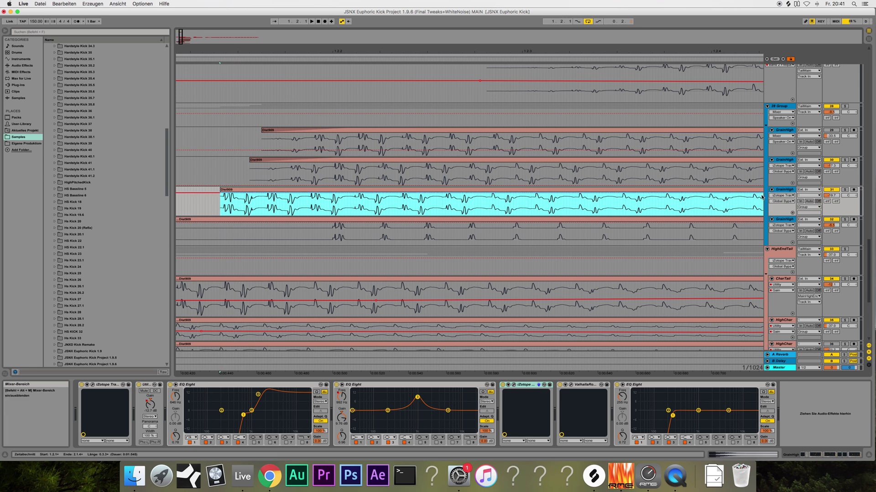
Show the fades on the third GrainHigh layer and give its clip a long fade-in ending about midway between 1.2.2 and 1.2.3.
click(781, 195)
click(774, 205)
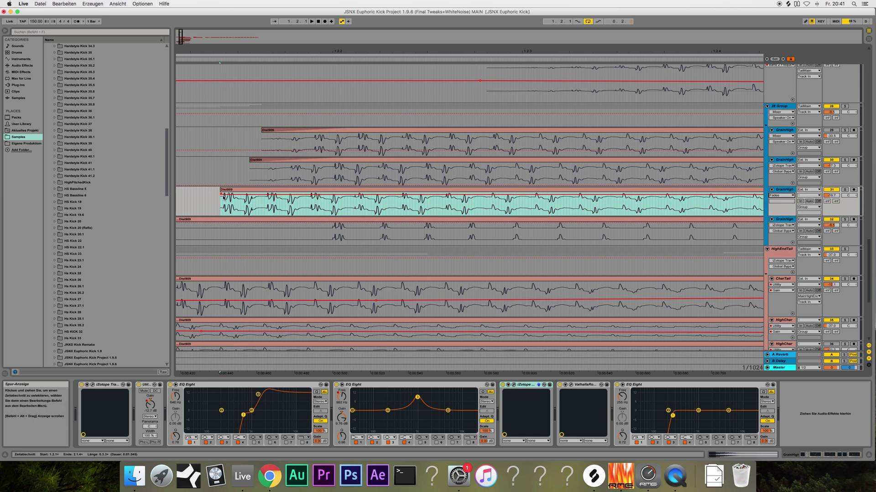
drag(222, 197, 421, 195)
Audition the soloed fourth GrainHigh layer with Trash 2 bypassed and active, and close the plug-in window.
click(784, 223)
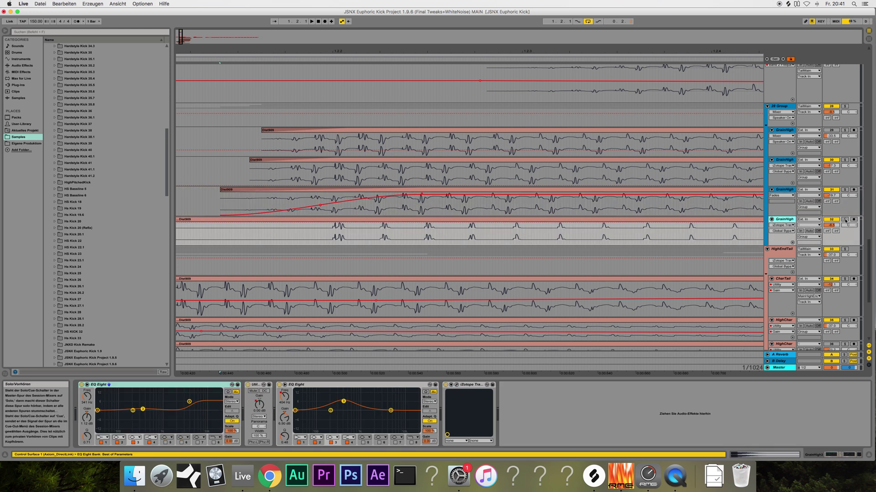
click(844, 220)
key(space)
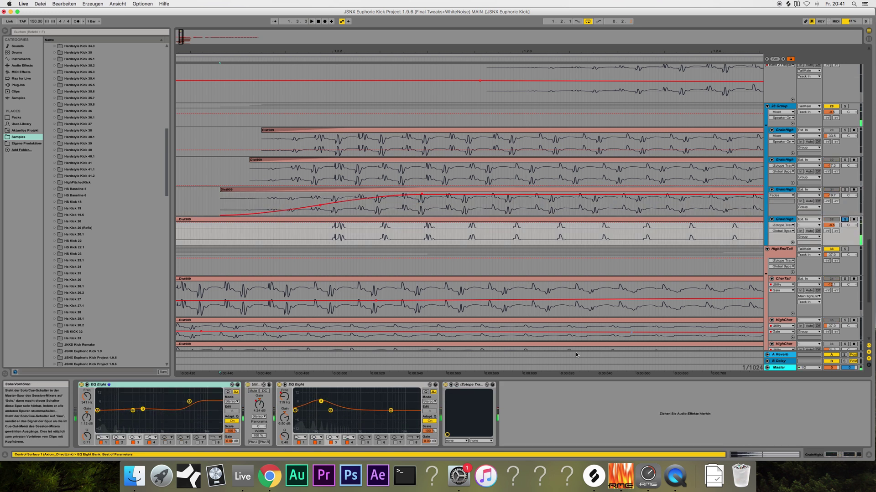
click(457, 384)
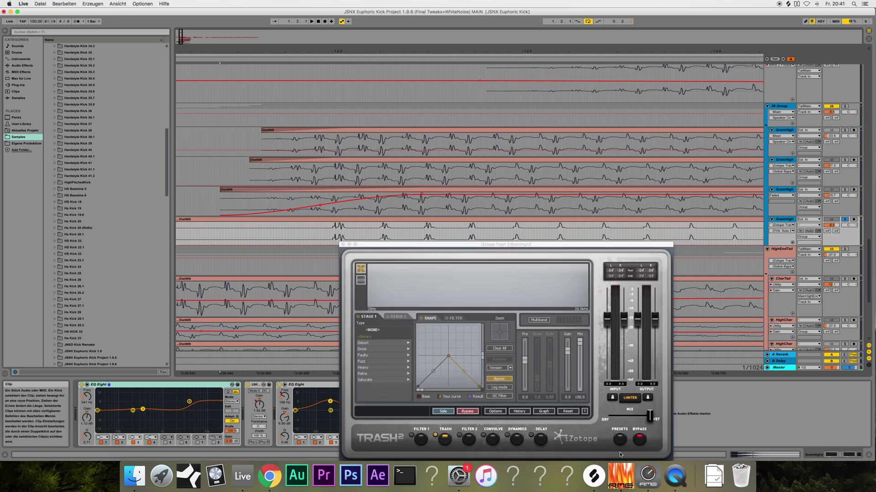
click(361, 254)
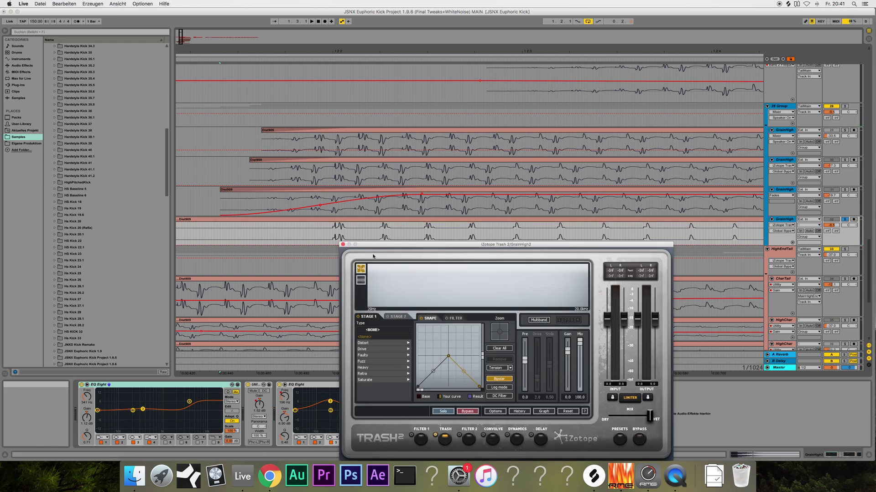
key(space)
click(342, 245)
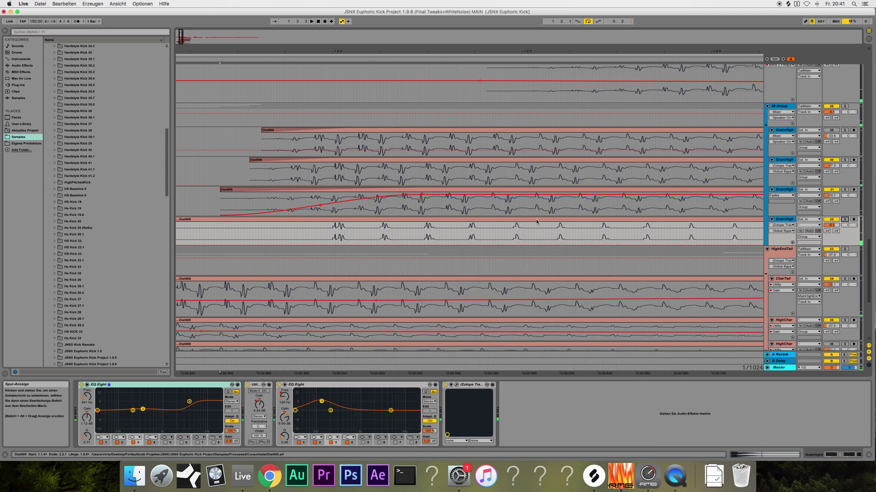
Return to the overview of the tail layers and play the full kick from the start of the TEST clip.
scroll(536, 222, up, 3)
scroll(393, 219, down, 5)
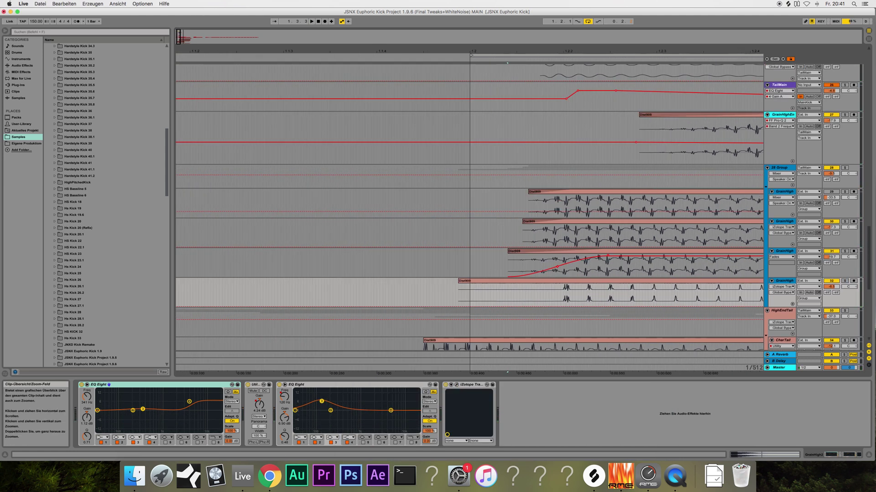
scroll(319, 299, down, 3)
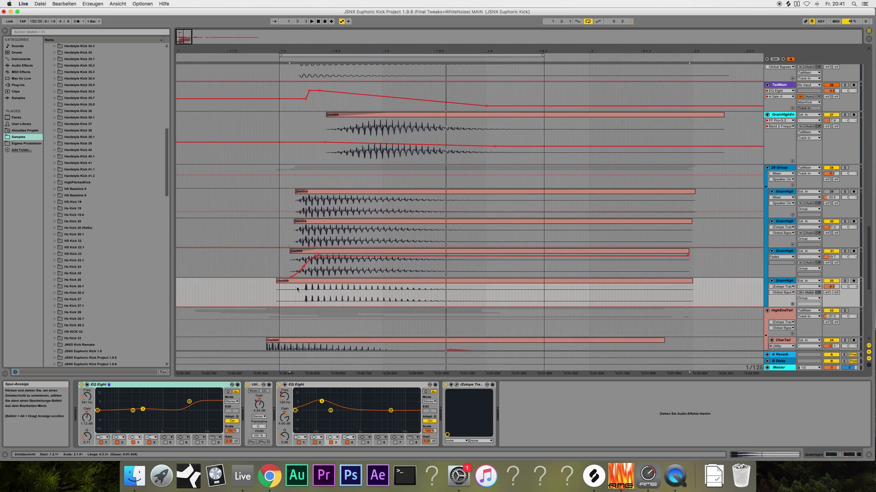
scroll(297, 289, down, 5)
scroll(292, 286, up, 5)
scroll(311, 288, right, 2)
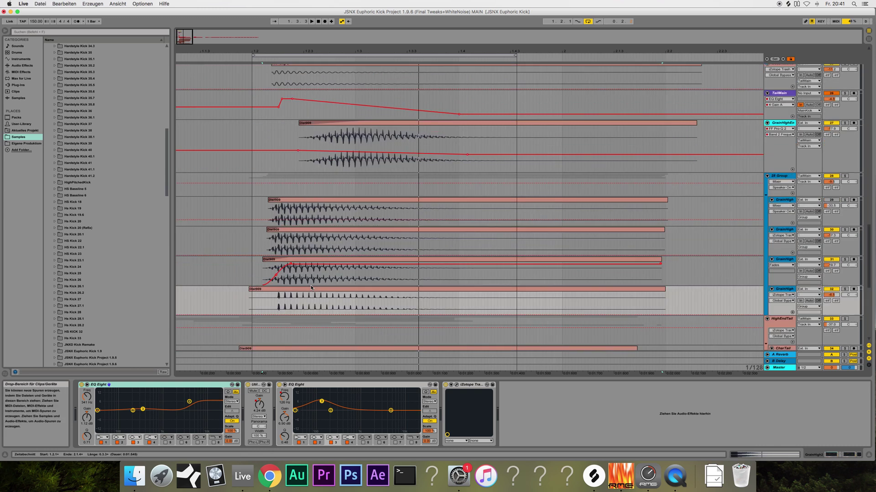
scroll(292, 245, up, 1)
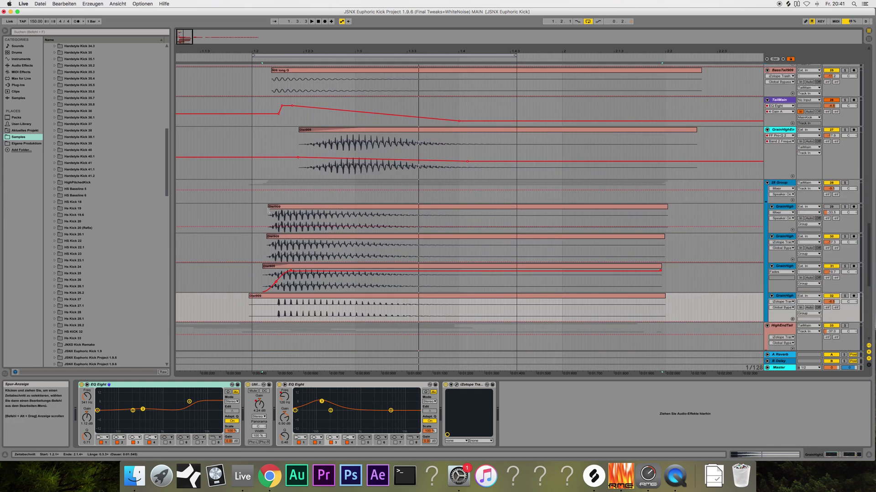
scroll(268, 219, up, 10)
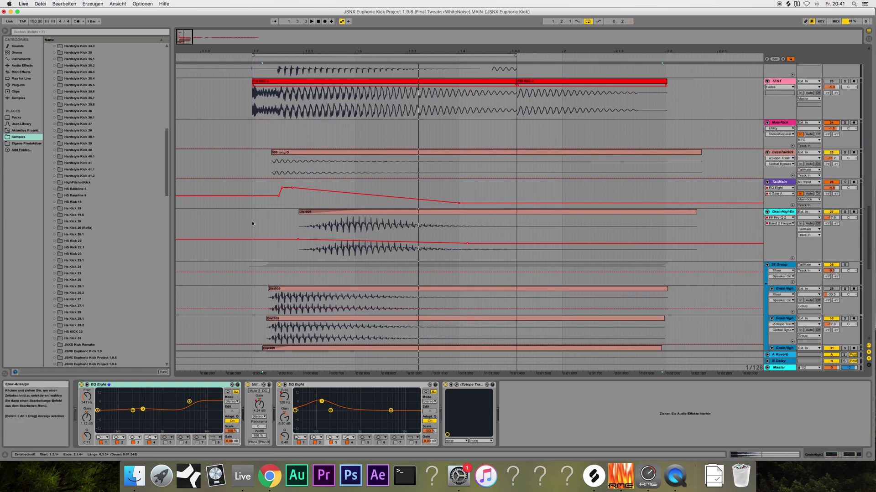
click(251, 223)
key(space)
key(space)
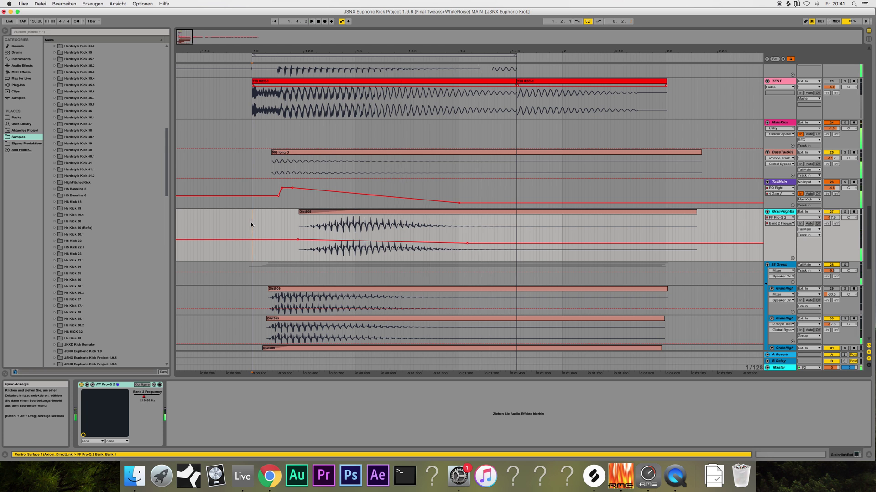
Review the effect chains of the GrainHighEn layer, the 28 Group, HighEndTail and TailMain one after another.
click(781, 211)
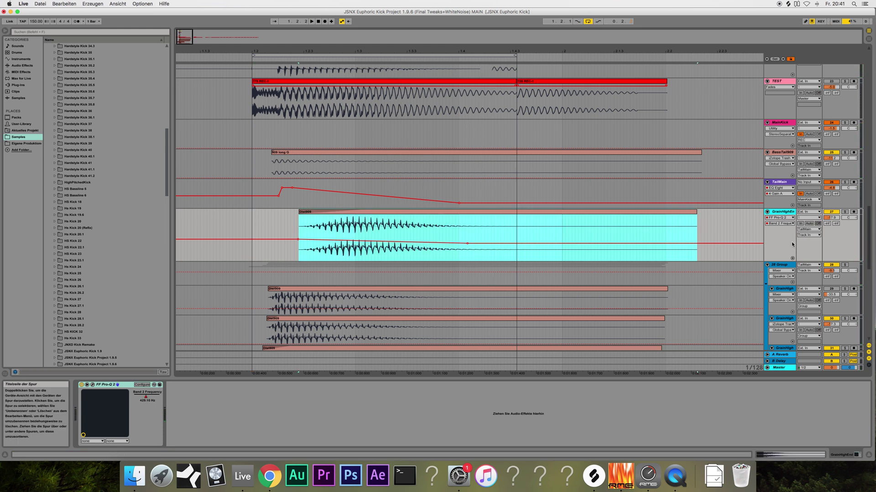
click(788, 265)
scroll(713, 292, down, 10)
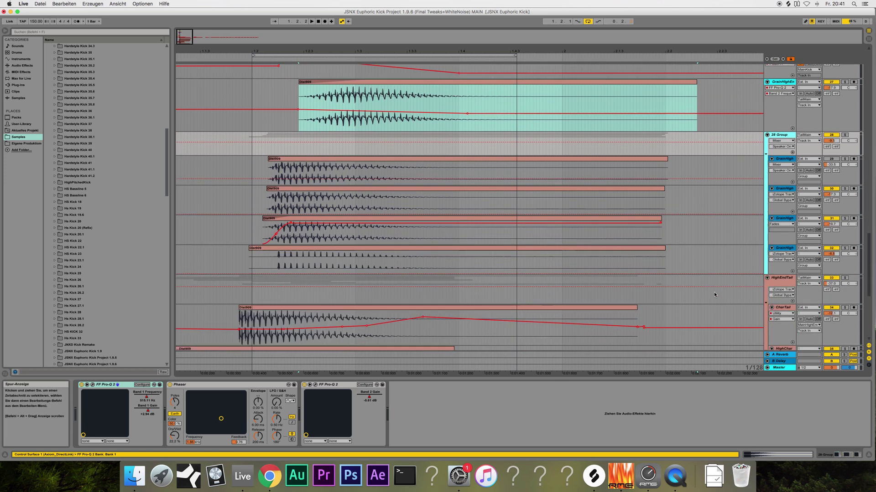
click(791, 257)
scroll(787, 137, up, 7)
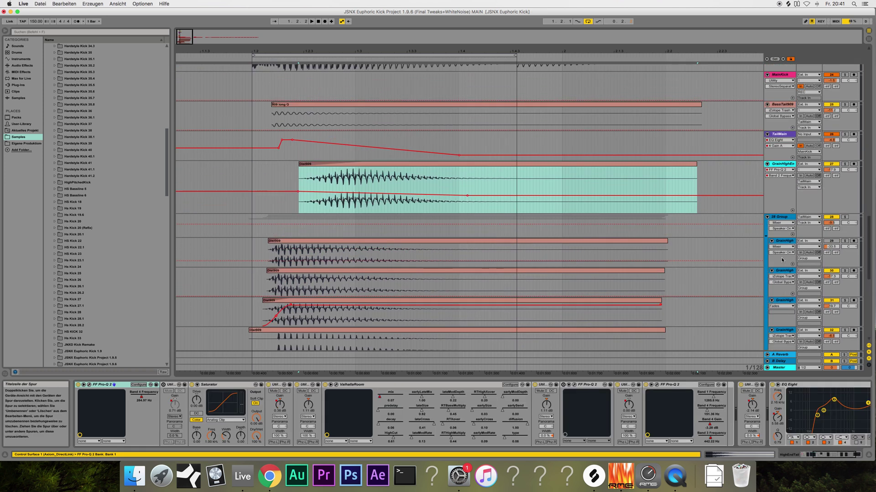
click(786, 135)
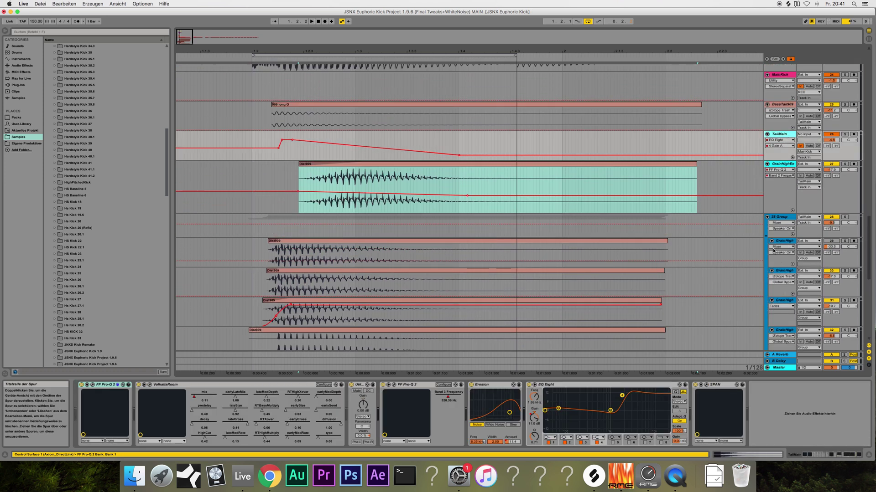
click(781, 224)
scroll(775, 274, down, 4)
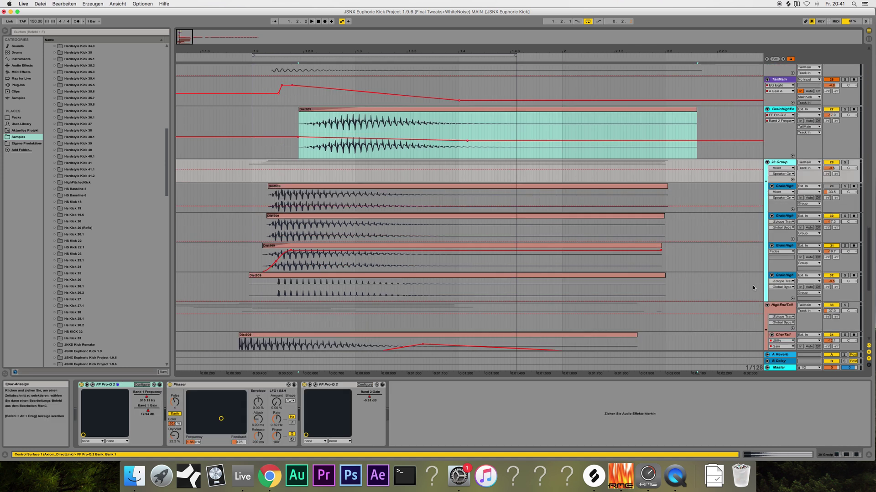
click(781, 308)
scroll(733, 214, up, 4)
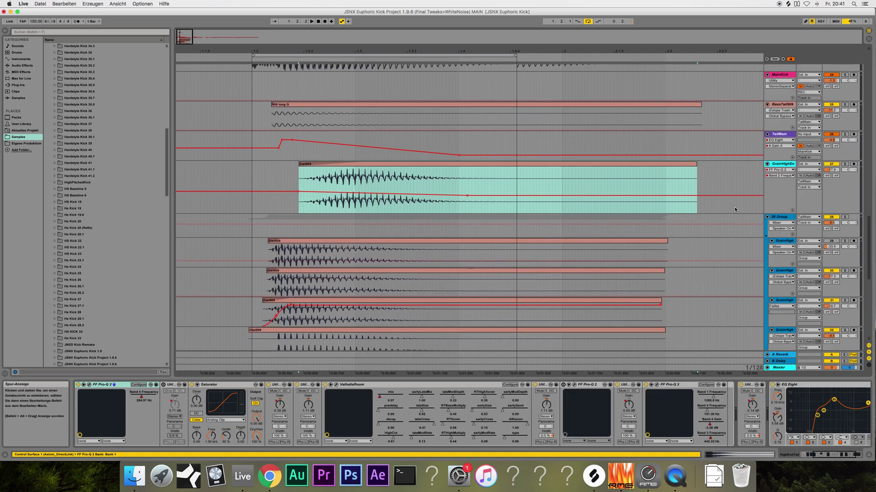
Solo the GrainHighEn layer and play it on its own.
click(783, 165)
click(844, 164)
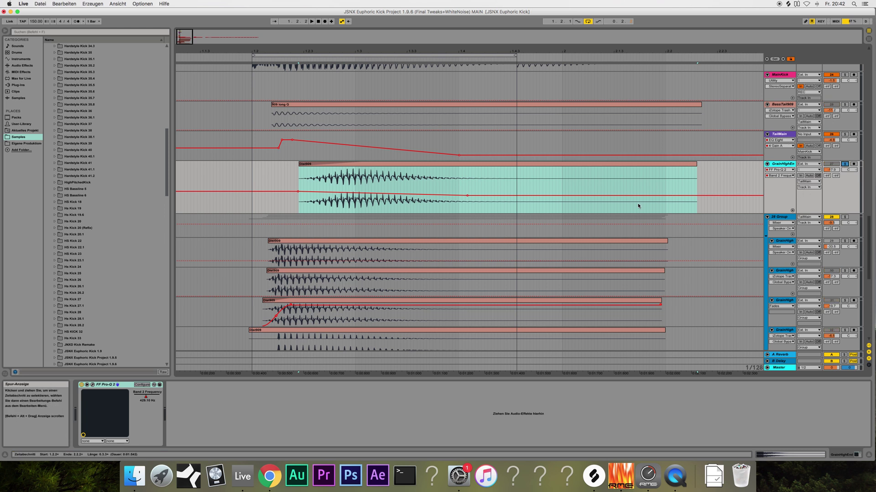
scroll(539, 248, up, 3)
key(space)
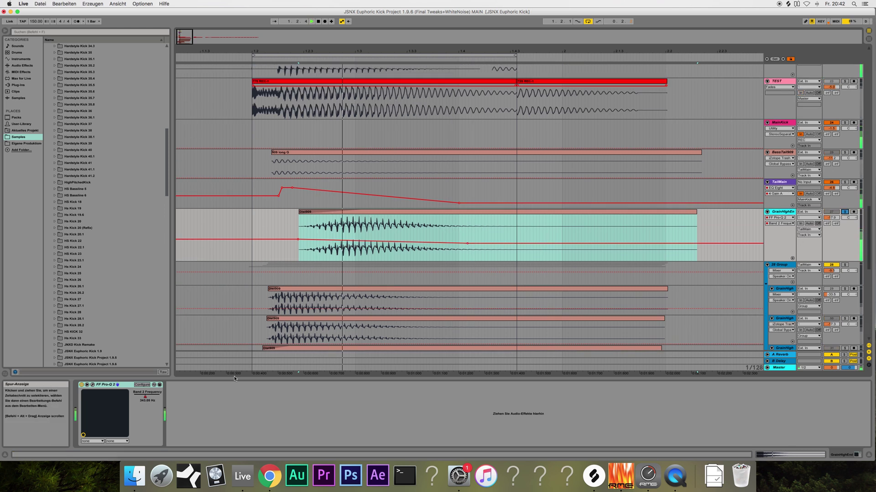
key(space)
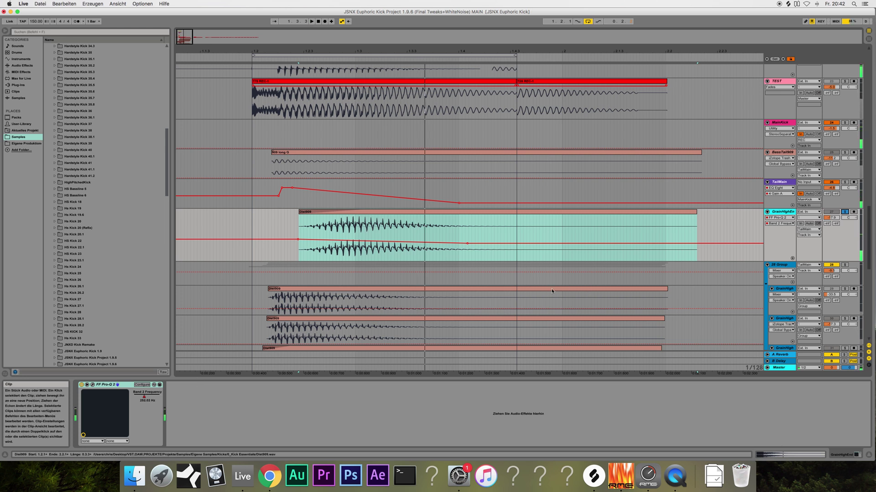
Examine the automated Pro-Q 2 curve of the GrainHighEn layer during playback and close the plug-in window.
click(93, 385)
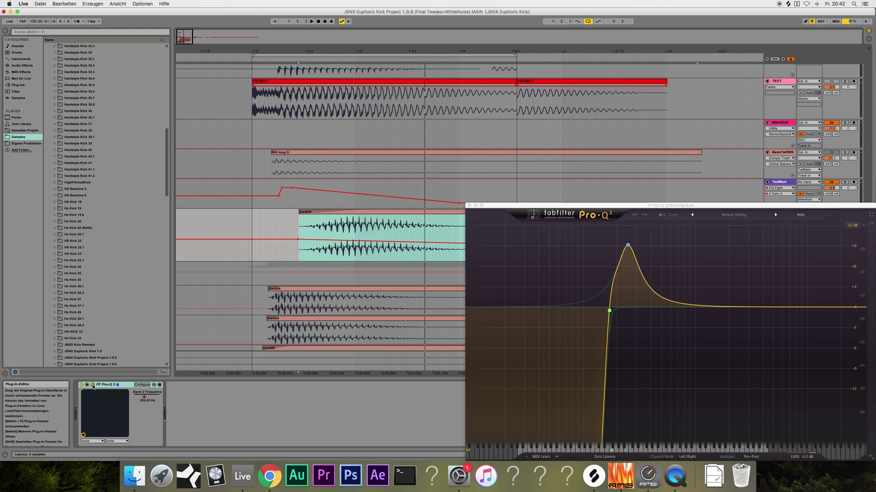
key(space)
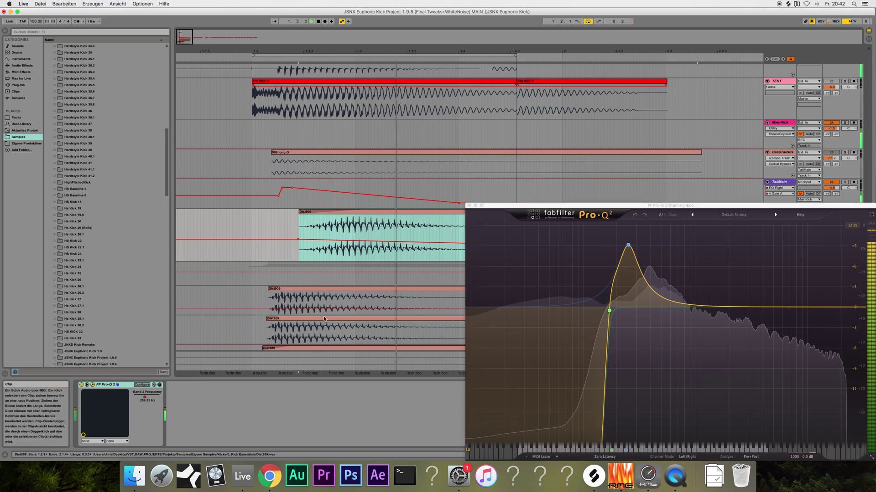
key(space)
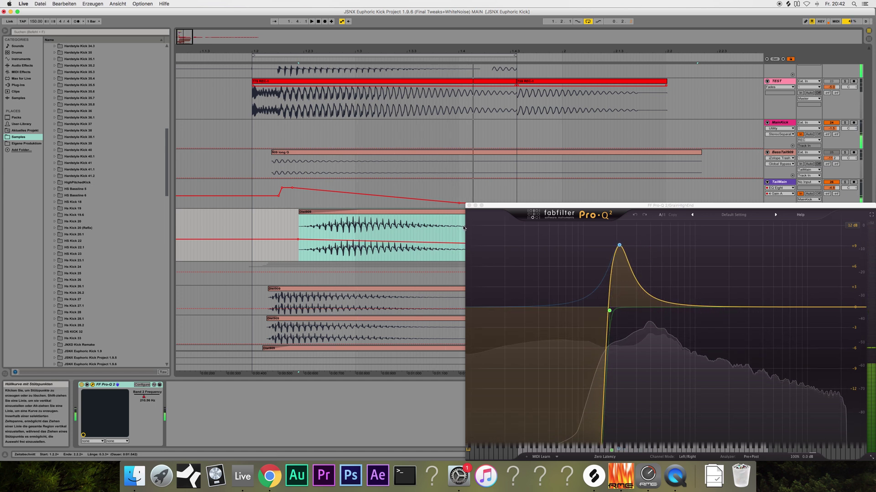
click(468, 206)
Solo HighEndTail, look through its effect chain and inspect the first Pro-Q 2 after ValhallaRoom.
scroll(639, 249, down, 5)
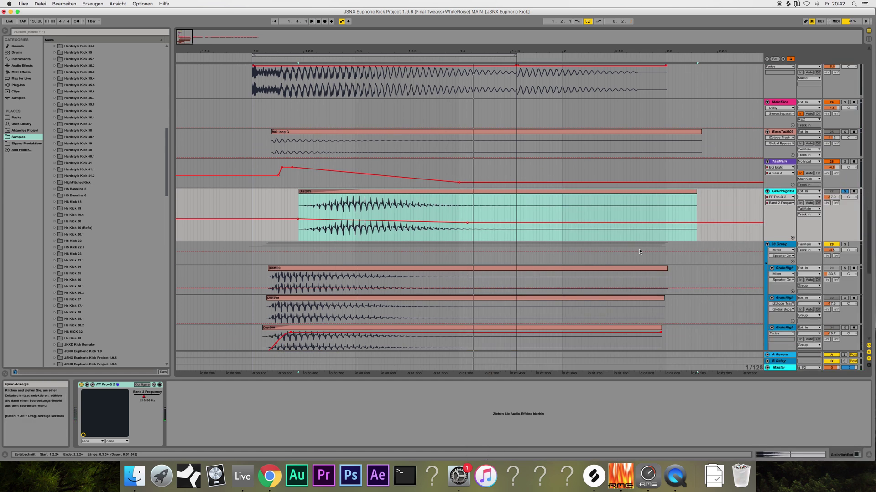
scroll(639, 249, down, 1)
click(791, 294)
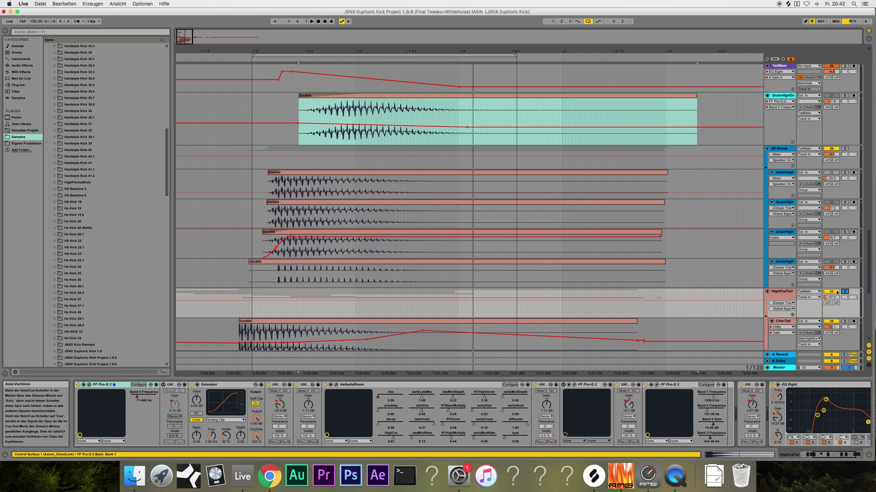
scroll(702, 403, right, 3)
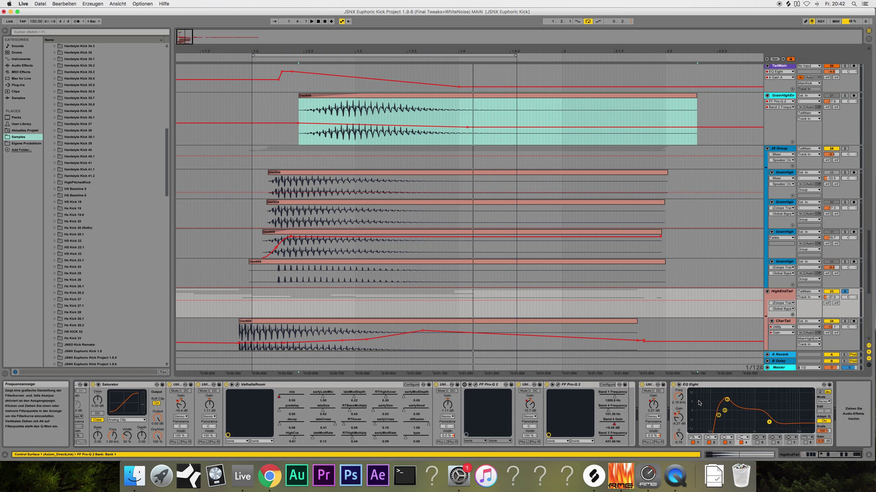
scroll(699, 403, left, 10)
scroll(763, 390, right, 1)
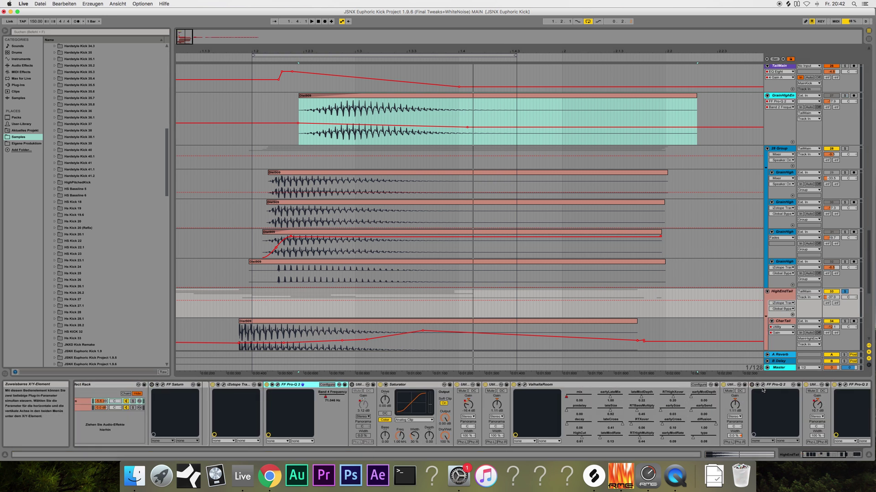
click(762, 386)
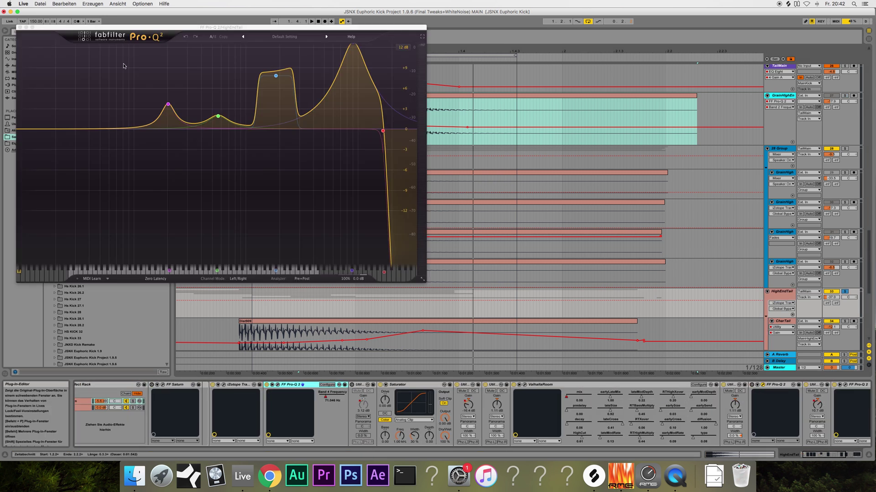
click(20, 28)
Inspect HighEndTail's Pro-Q 2 after the Trash 2 distortion and the one before EQ Eight, closing each window.
click(277, 385)
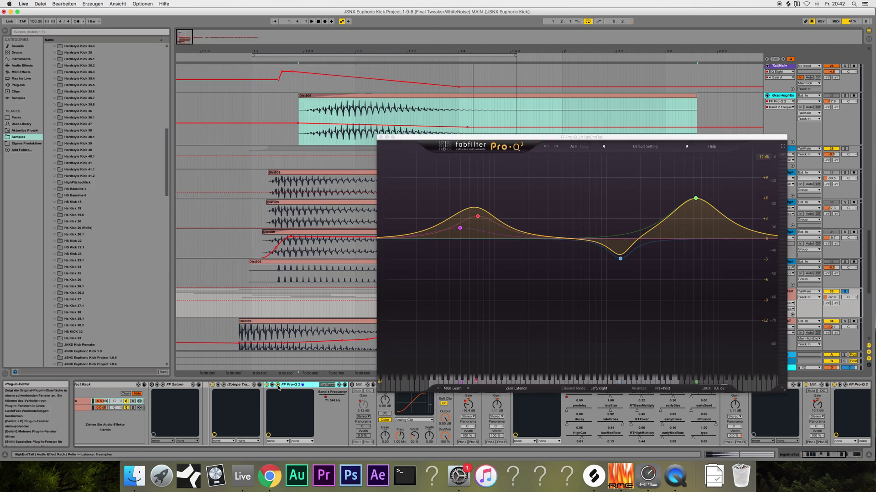
click(379, 137)
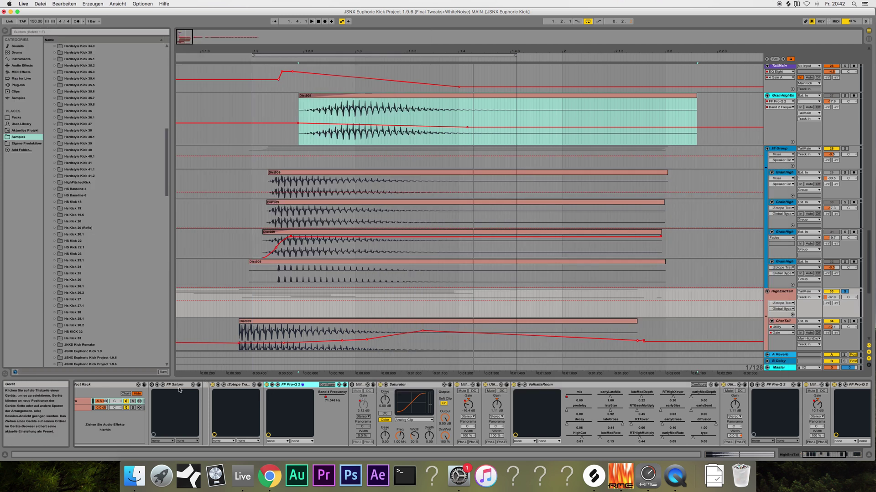
scroll(304, 415, right, 8)
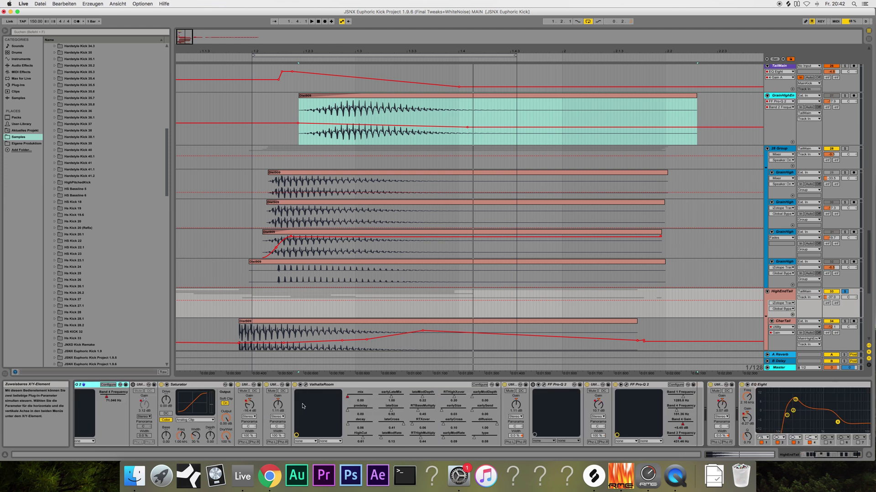
click(626, 385)
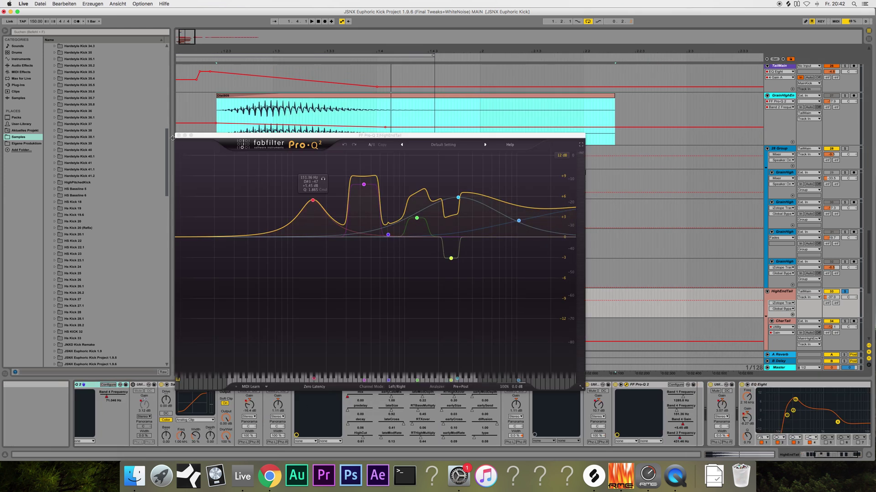
click(178, 135)
Show the effect chain of the TailMain track.
scroll(632, 176, left, 5)
scroll(632, 176, up, 3)
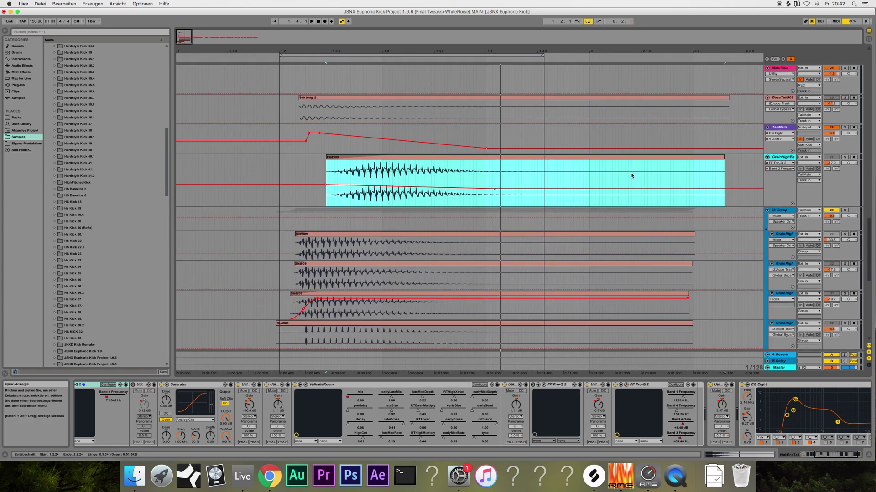
click(780, 129)
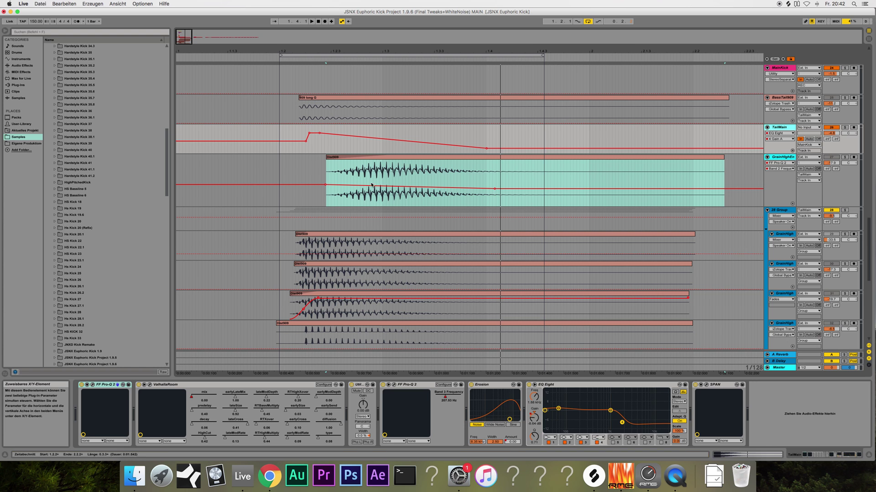
Audition the GrainHighEn clip in solo once more and take the layer out of solo.
click(369, 159)
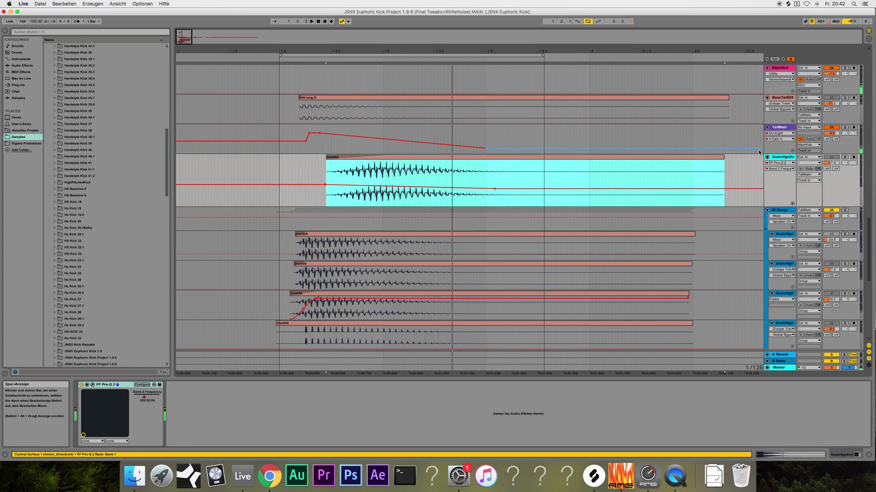
click(845, 157)
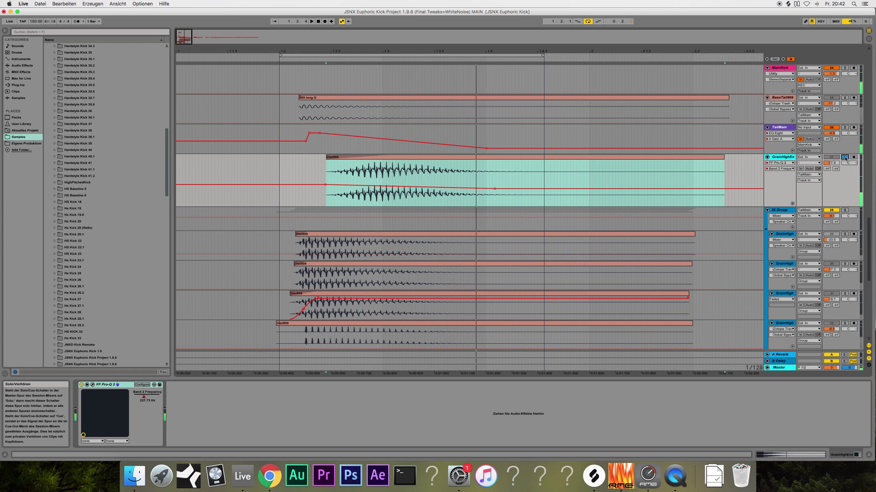
click(370, 169)
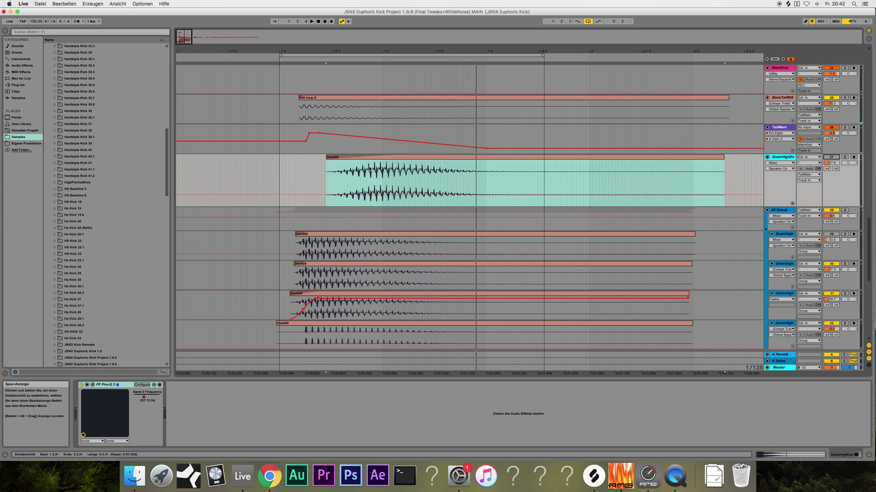
Play the kick from 1.2.1 and compare it with the GrainHighEn track muted and active.
click(280, 177)
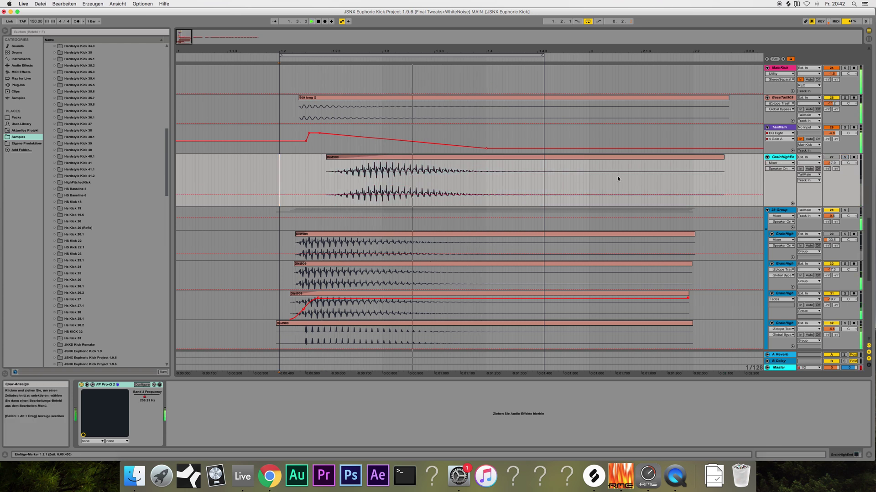
click(831, 158)
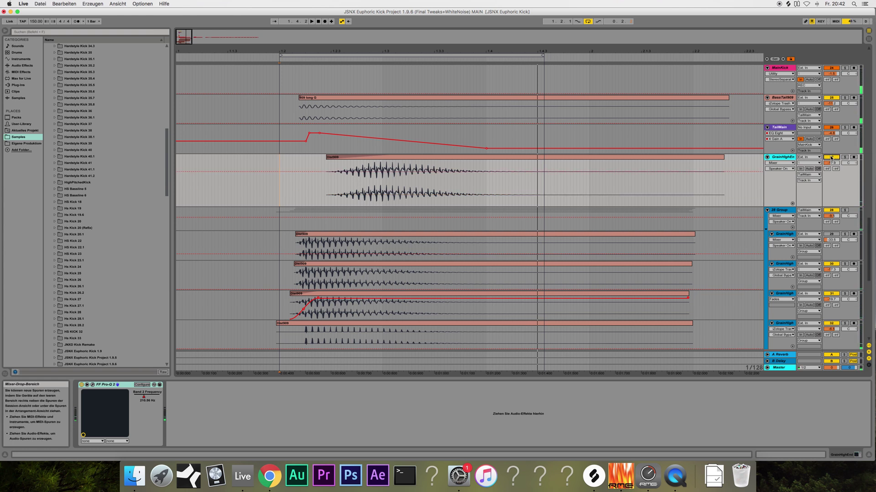
click(831, 157)
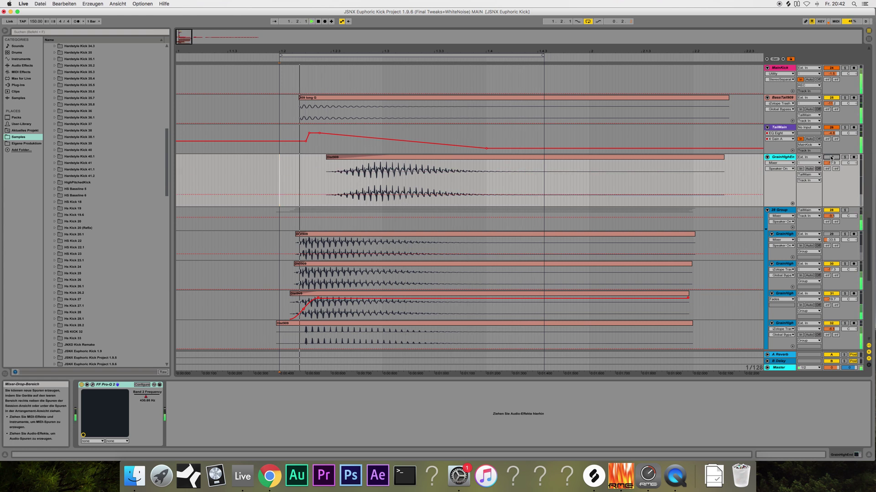
click(831, 158)
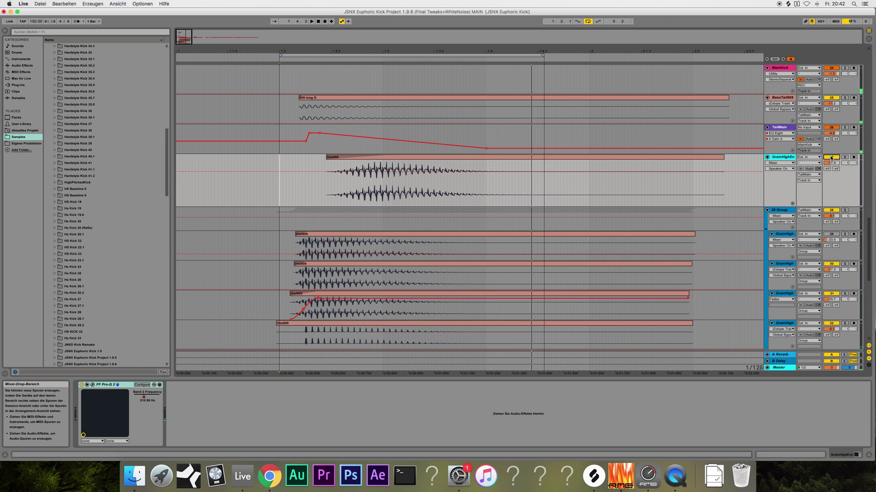
scroll(830, 158, down, 1)
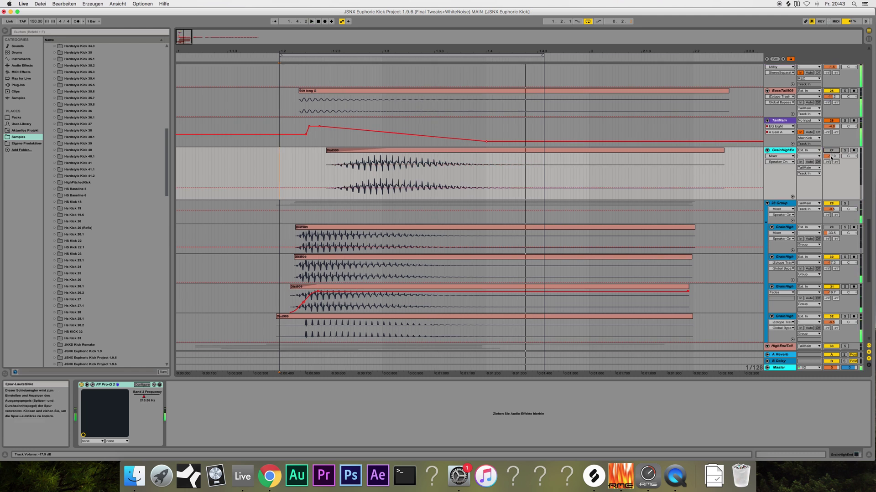
Solo the BassTail909 layer and play it on its own.
scroll(834, 151, up, 5)
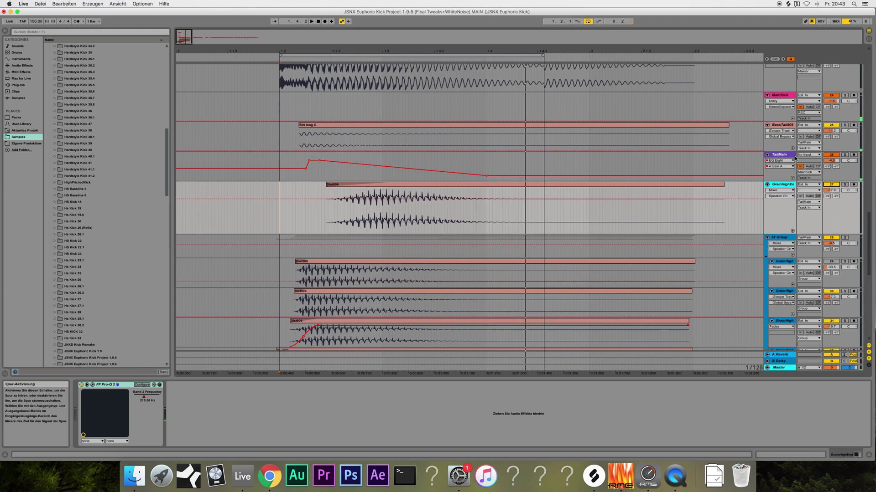
click(785, 127)
scroll(787, 130, up, 6)
click(844, 166)
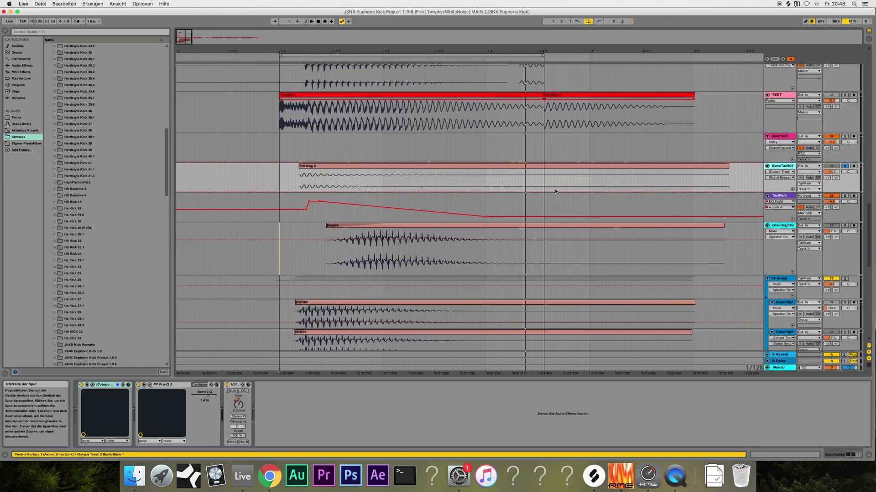
key(space)
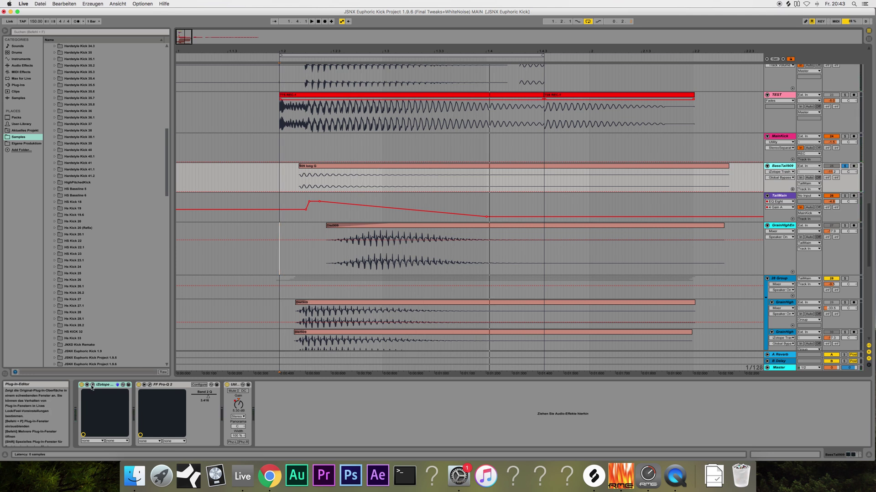
Inspect the BassTail909 layer's Trash 2 settings, including distortion Stage 2, and close the plug-in.
click(117, 385)
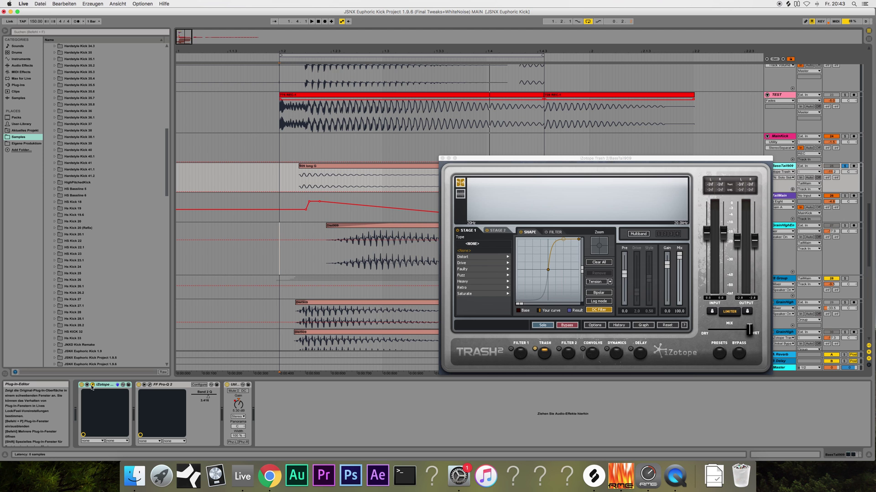
click(498, 231)
click(442, 159)
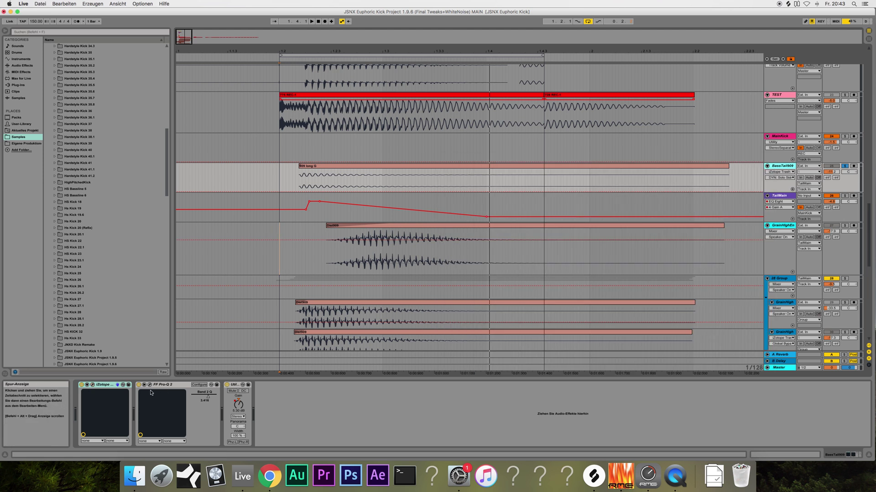
Inspect the BassTail909 layer's Pro-Q 2 curve and play the soloed layer again.
click(150, 386)
mouse_move(586, 292)
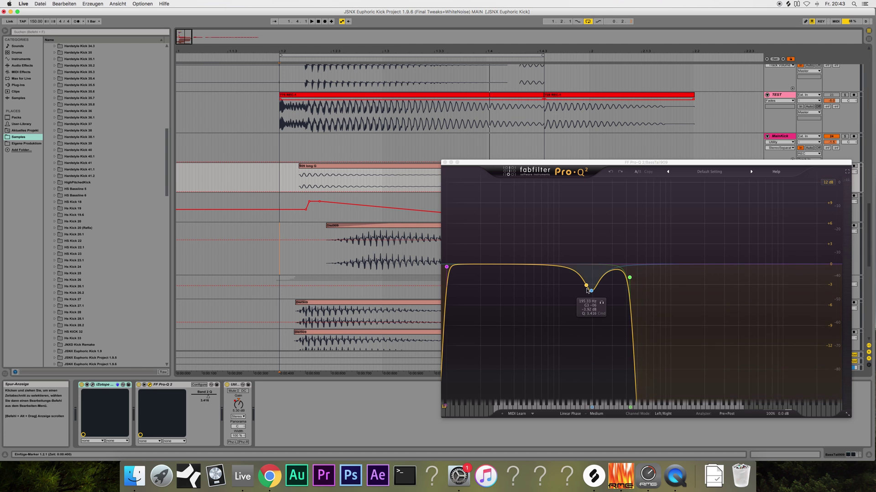
click(445, 162)
key(space)
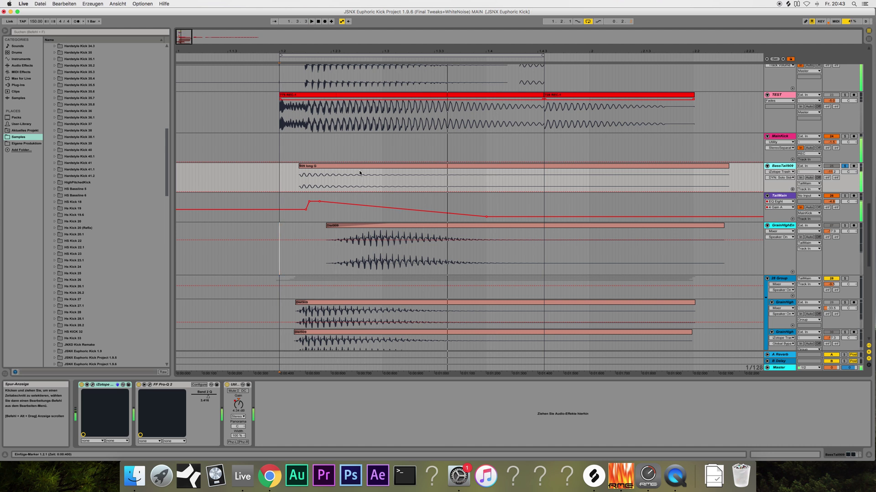
Solo the TailMain bus and play it with its first Pro-Q 2 curve open.
click(783, 201)
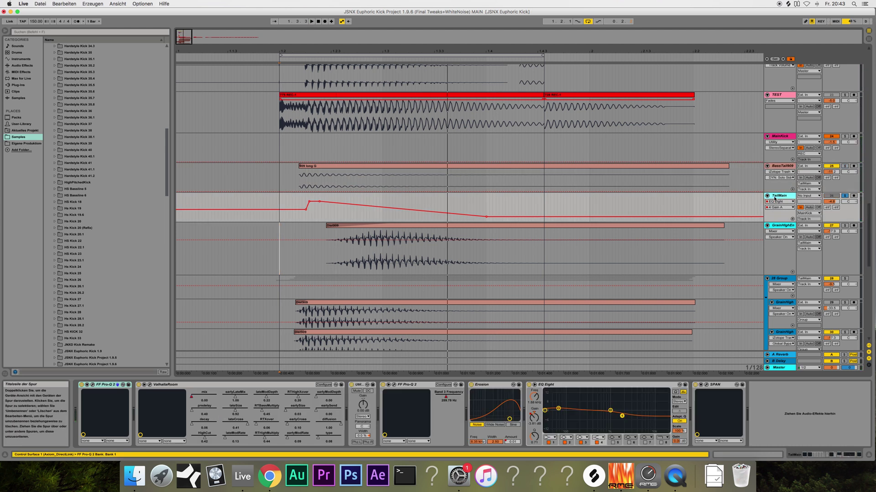
click(93, 386)
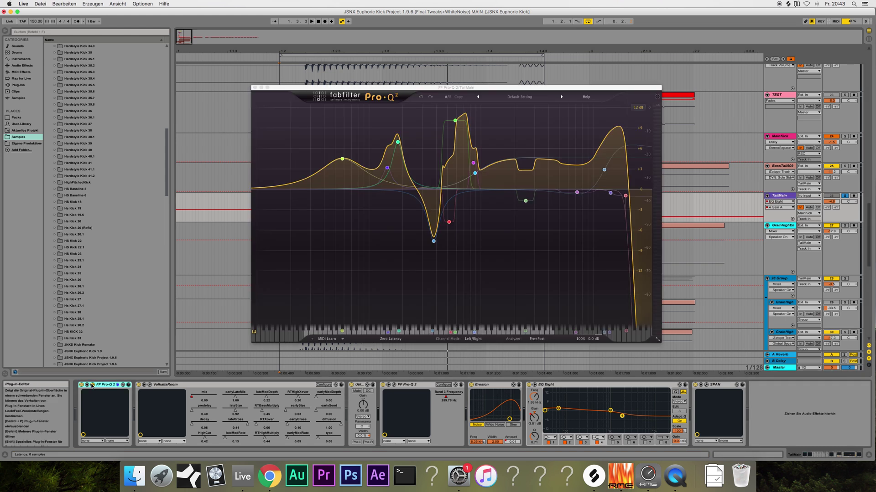
key(space)
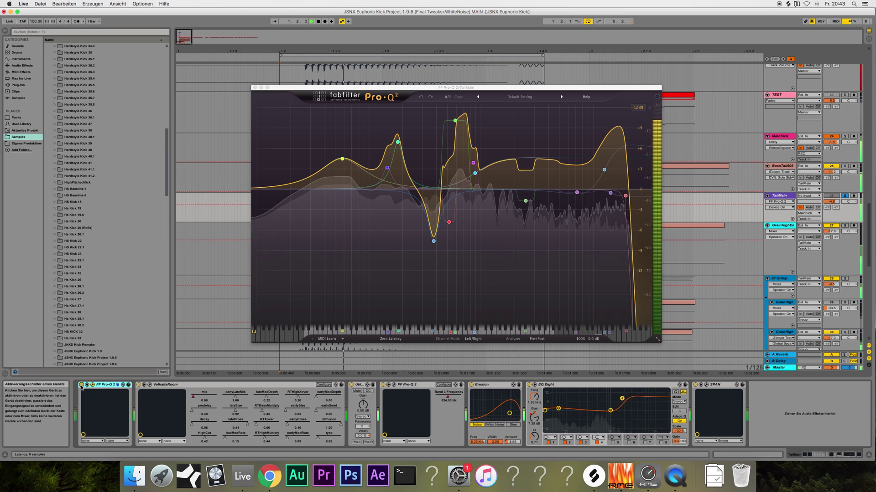
key(space)
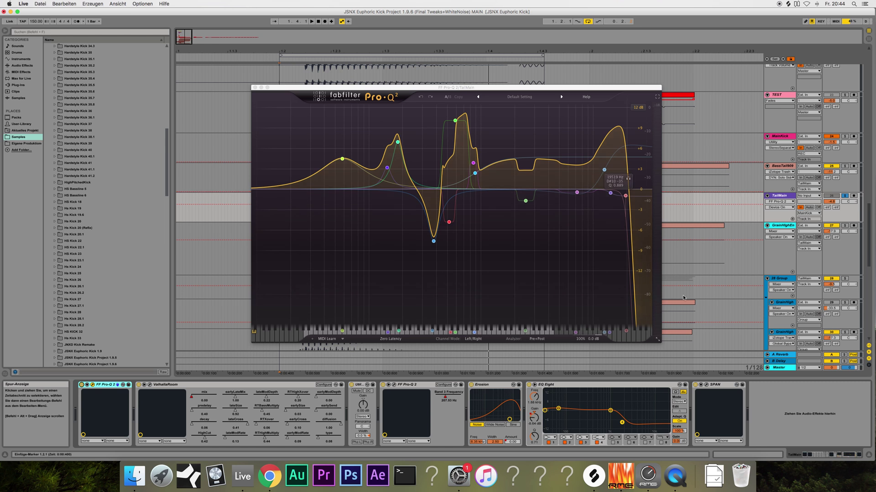
Examine the soloed TailMain signal in its SPAN analyzer over two playbacks and close the analyzer.
click(706, 385)
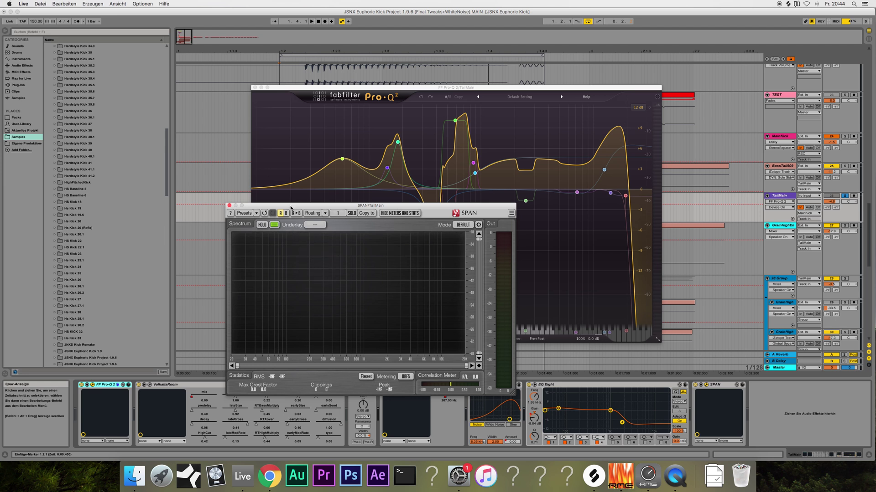
drag(290, 208, 248, 179)
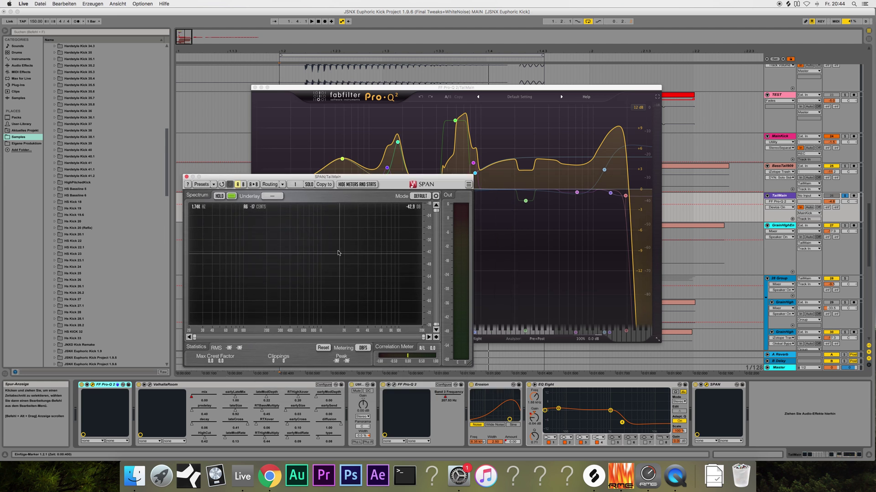
key(space)
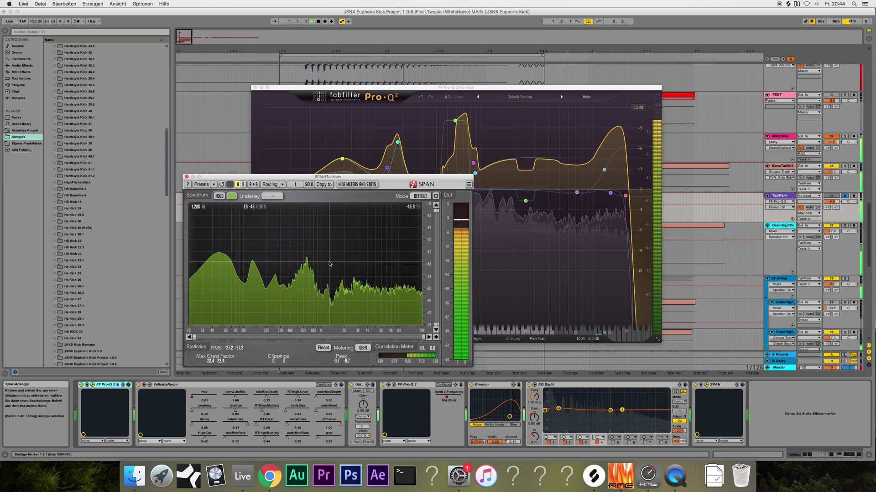
key(space)
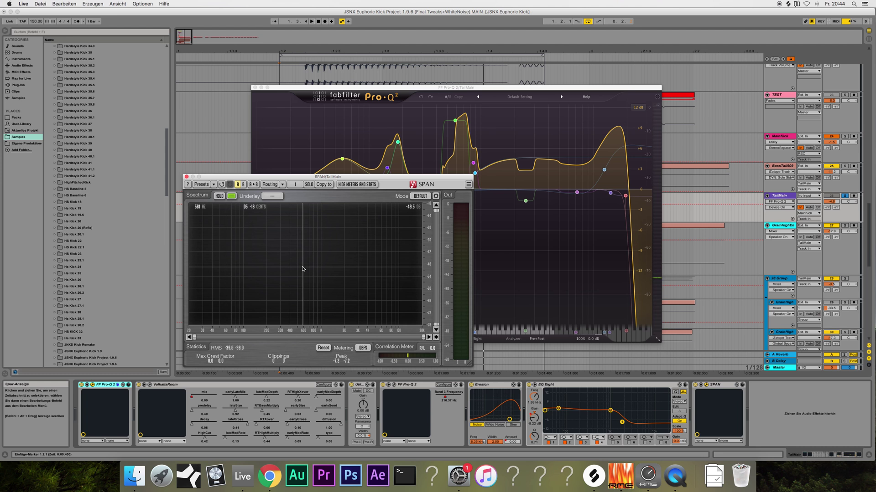
key(space)
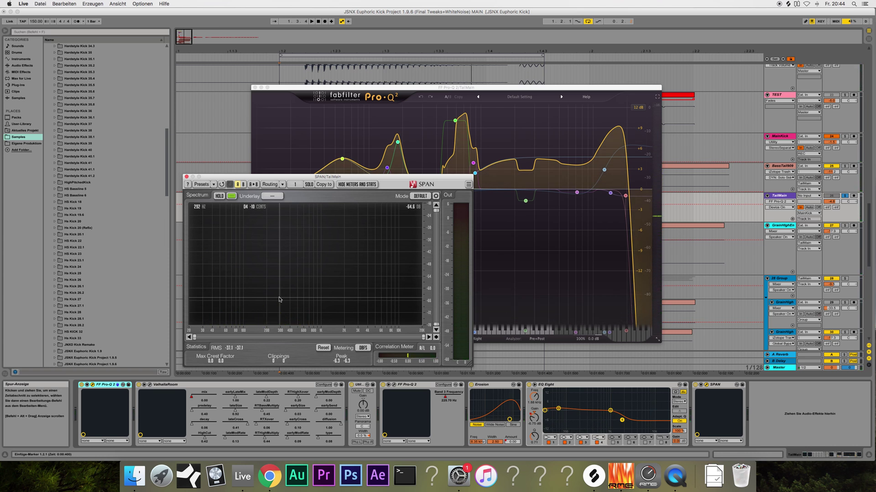
mouse_move(347, 168)
drag(349, 175, 420, 223)
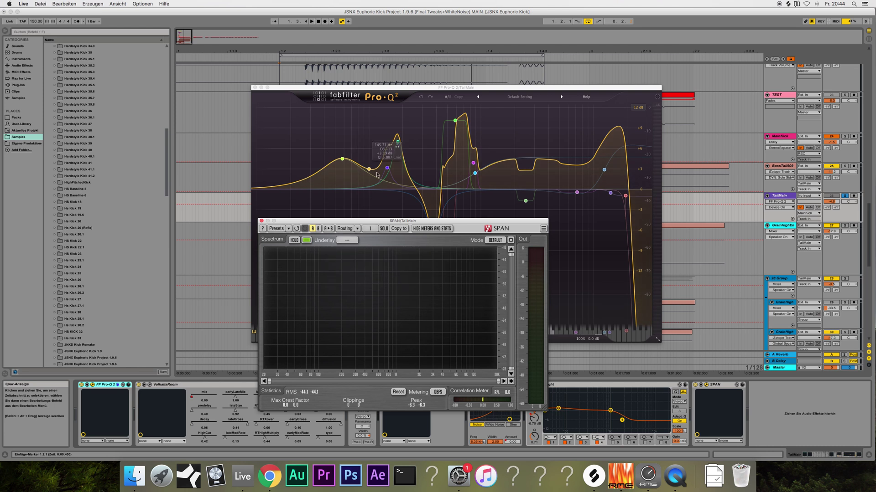
drag(314, 222, 303, 258)
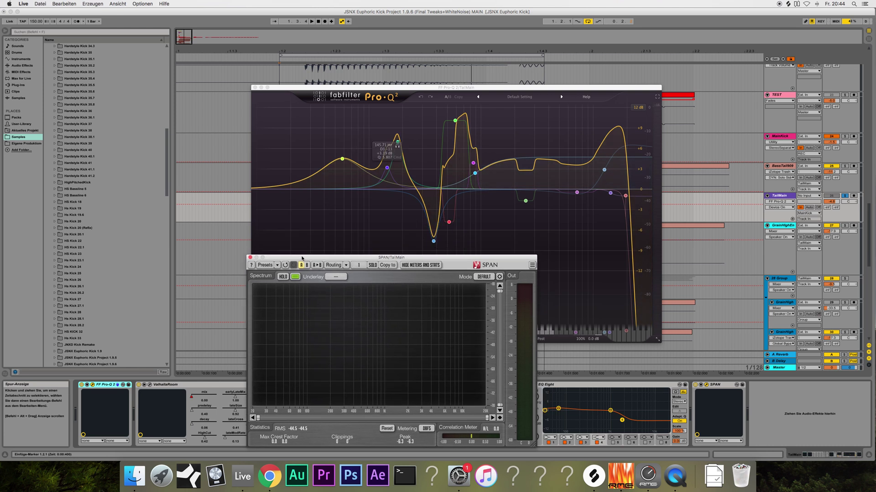
click(250, 257)
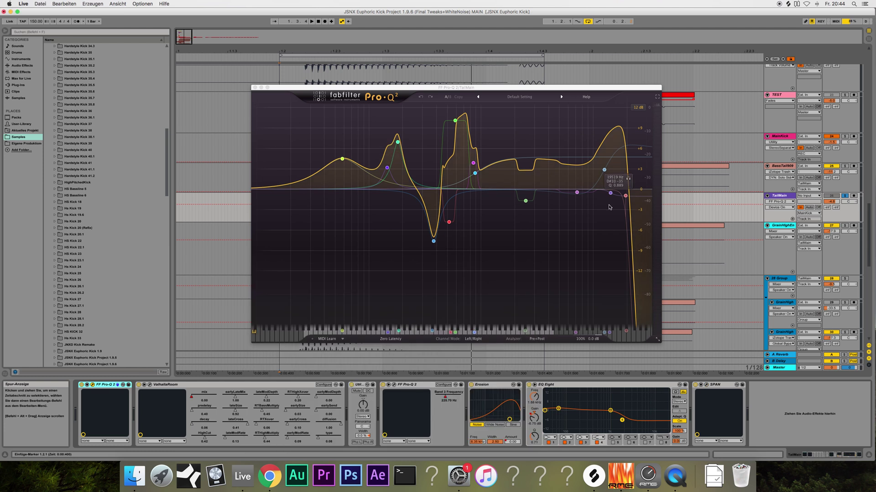
Replay TailMain with its Pro-Q 2 curve in view, close the equalizer and unsolo the track.
key(space)
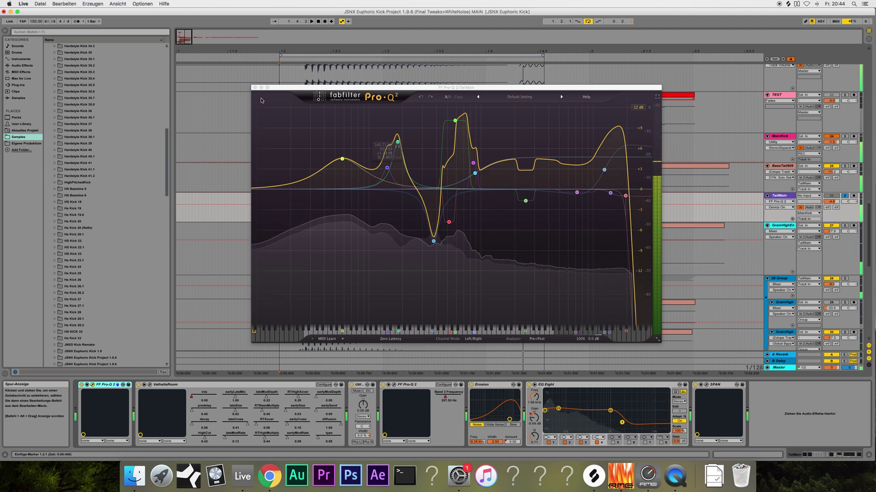
key(space)
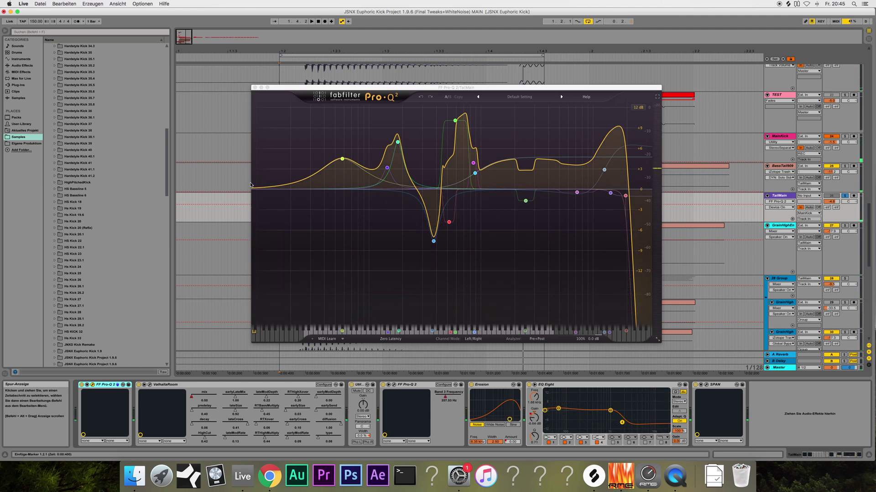
click(255, 88)
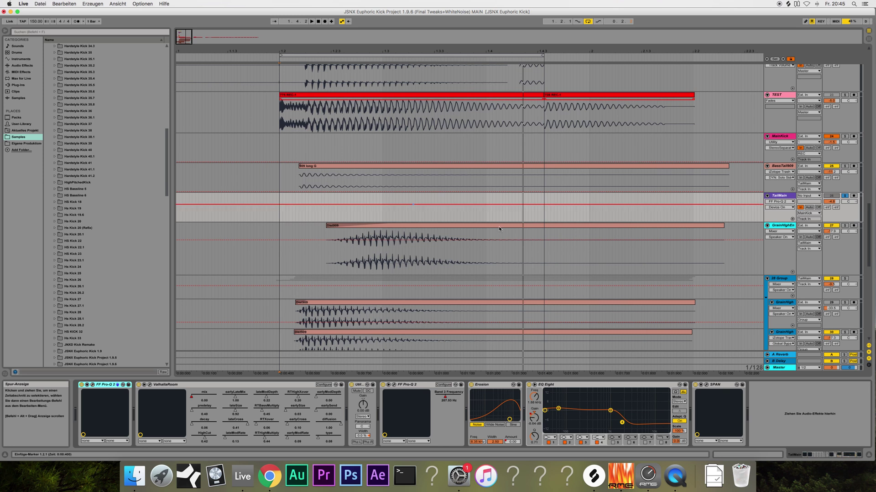
click(845, 195)
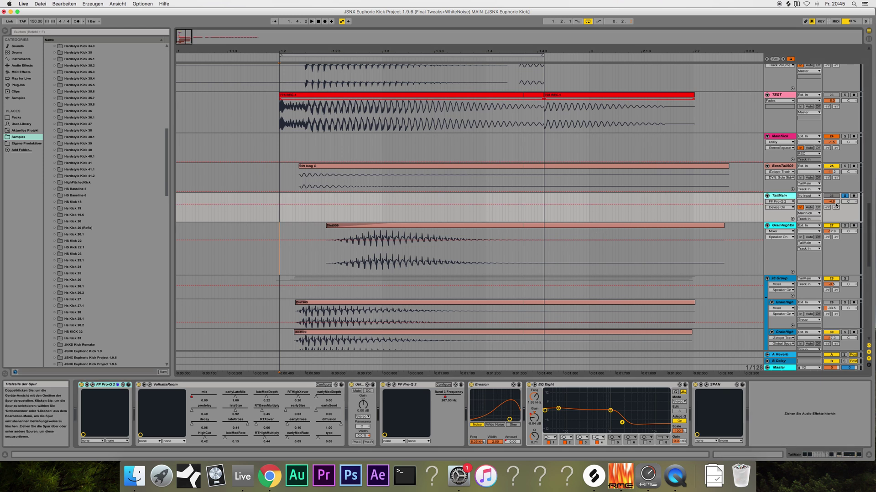
click(831, 196)
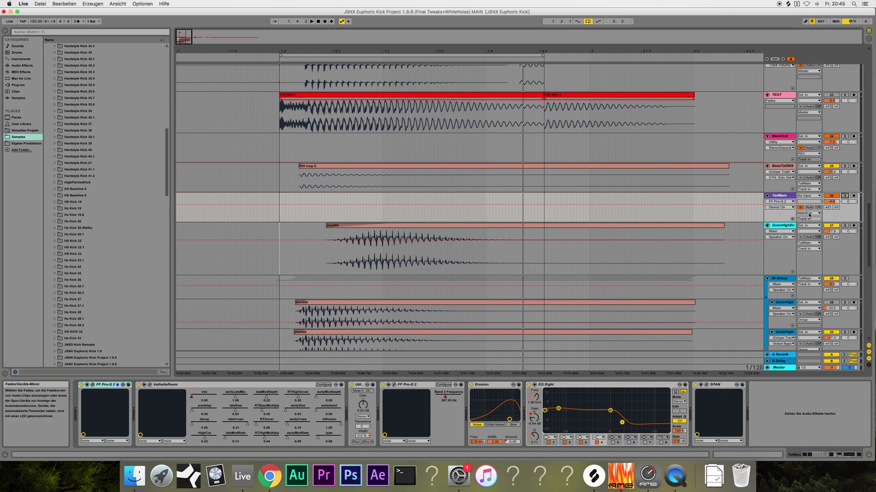
Inspect the MainKick bus's Utility and Saturator settings and play the full kick.
click(785, 136)
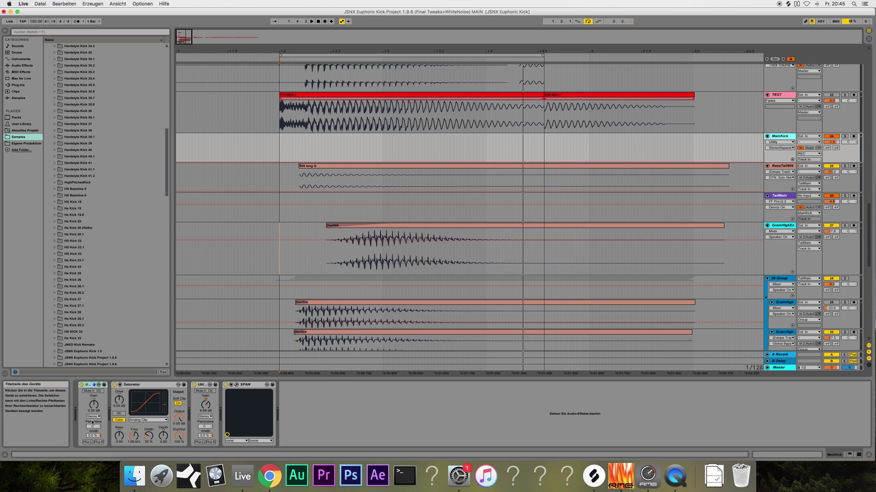
click(90, 386)
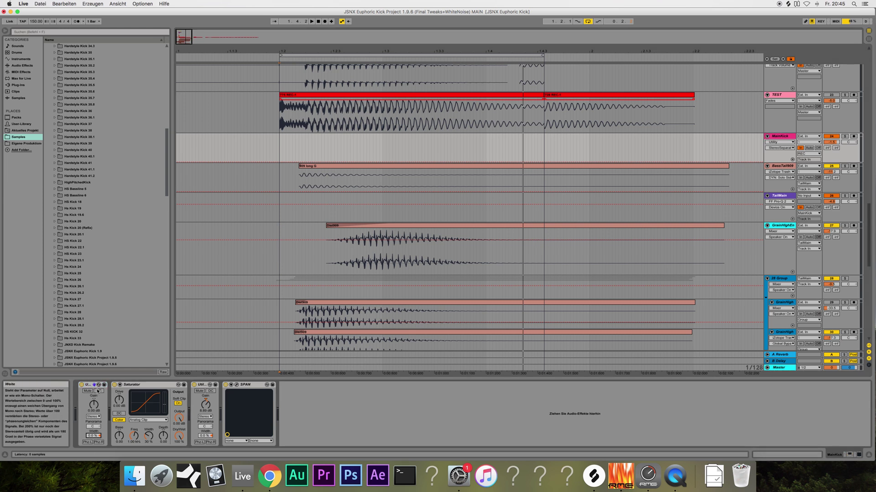
click(136, 387)
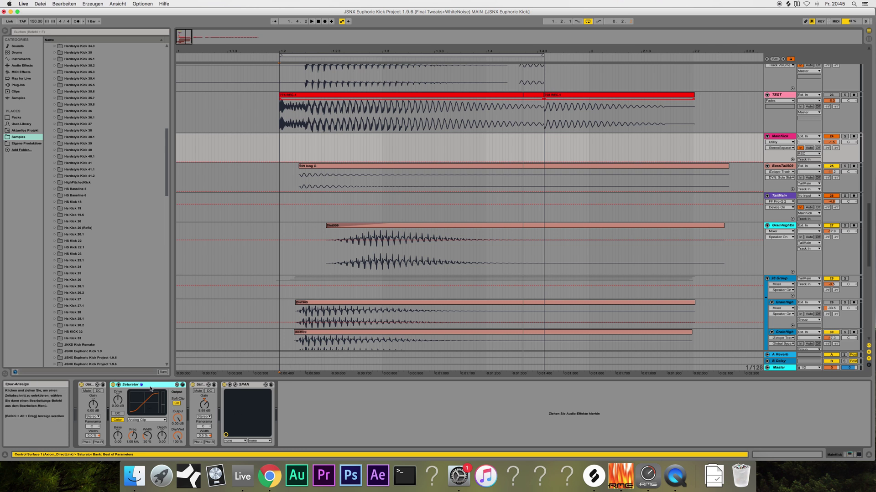
scroll(321, 177, up, 2)
key(space)
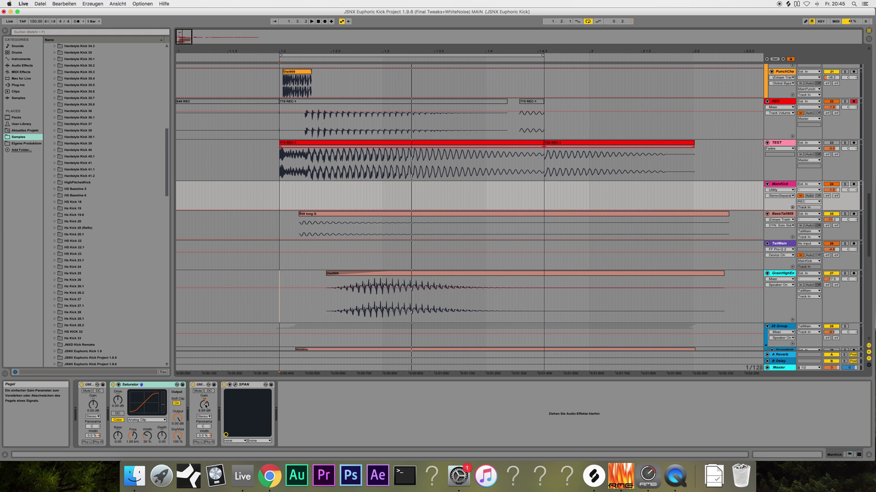
Examine the full kick's spectrum in MainKick's SPAN analyzer over repeated playback and close the analyzer.
click(254, 385)
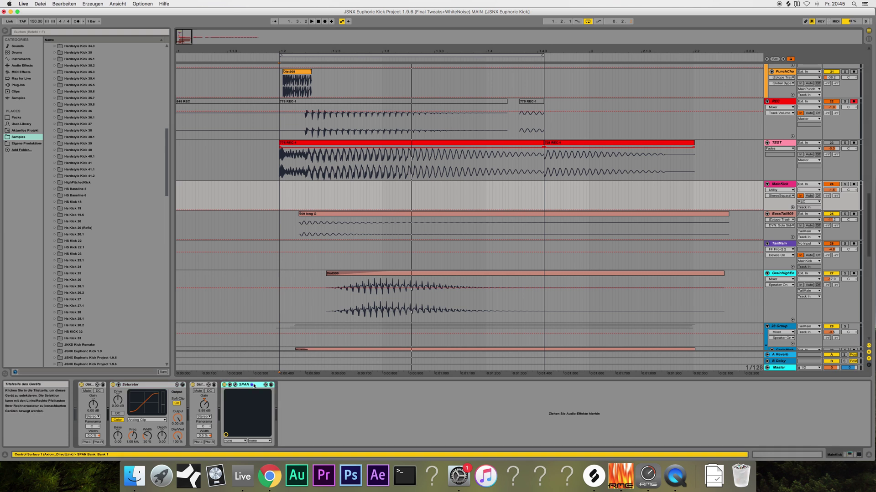
click(235, 385)
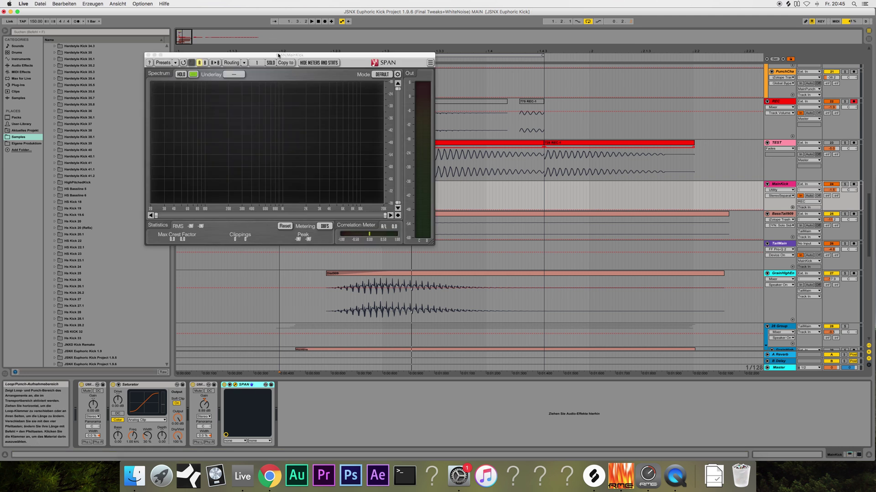
drag(279, 56, 352, 66)
key(space)
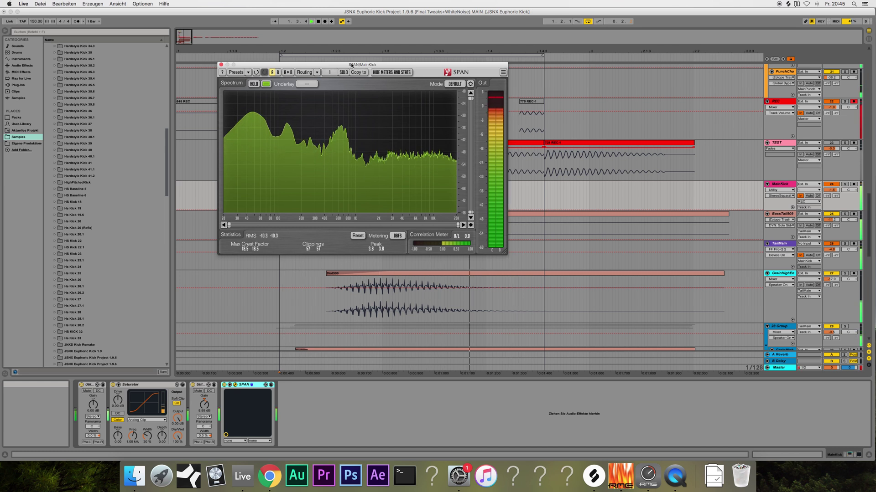
key(space)
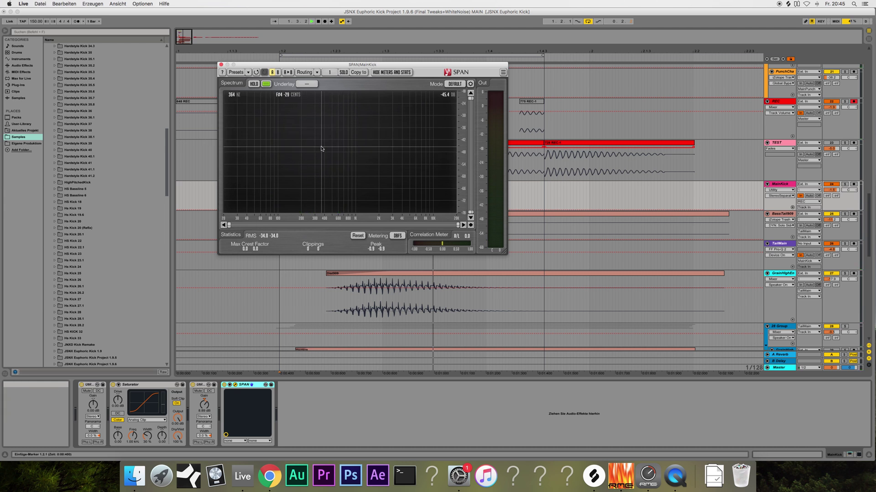
key(space)
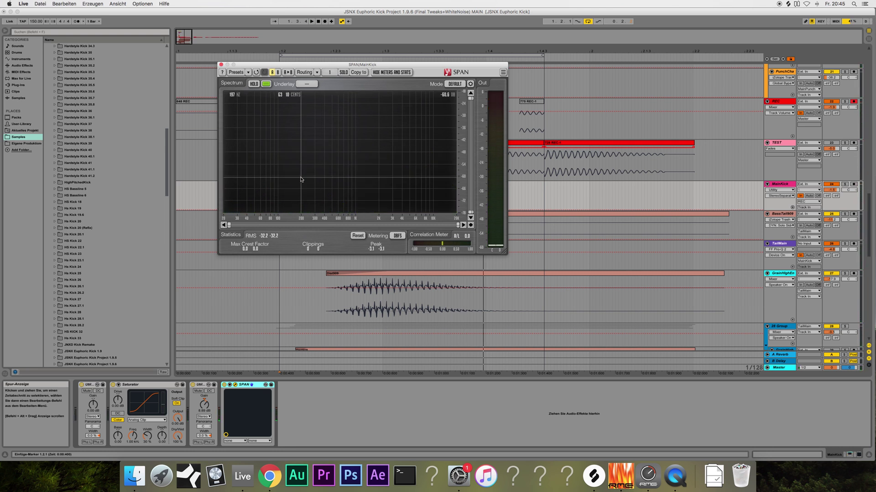
key(space)
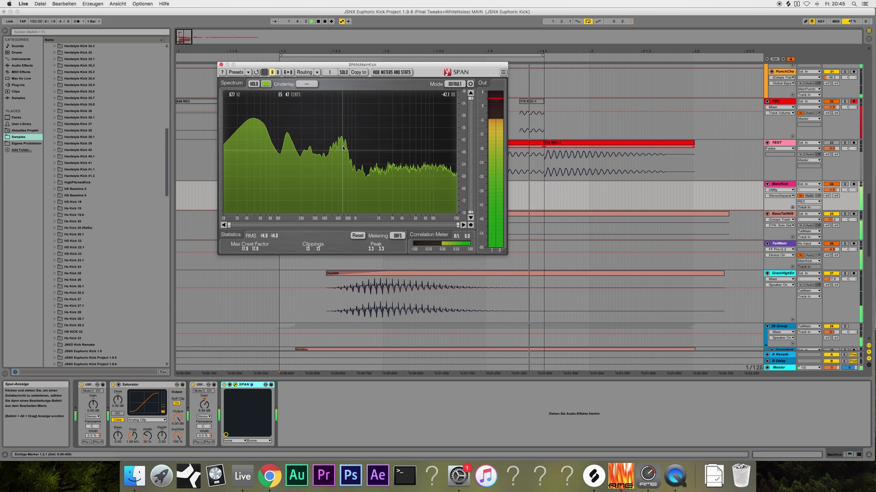
key(space)
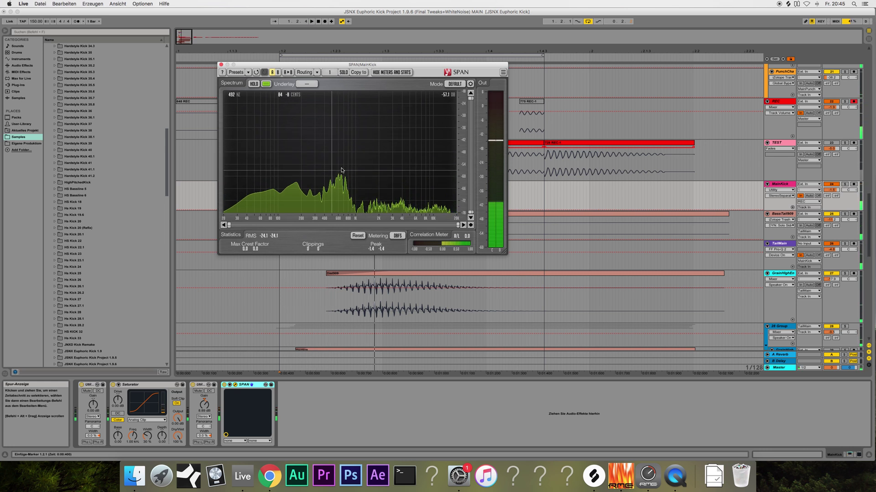
key(space)
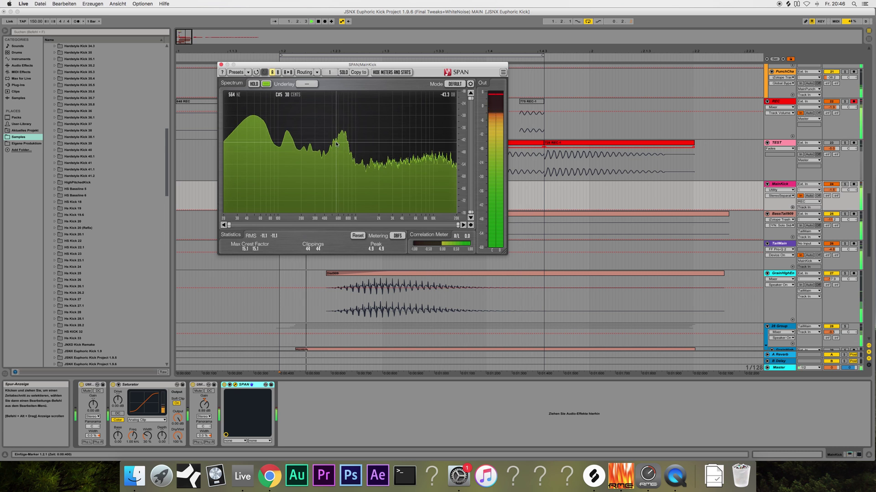
key(space)
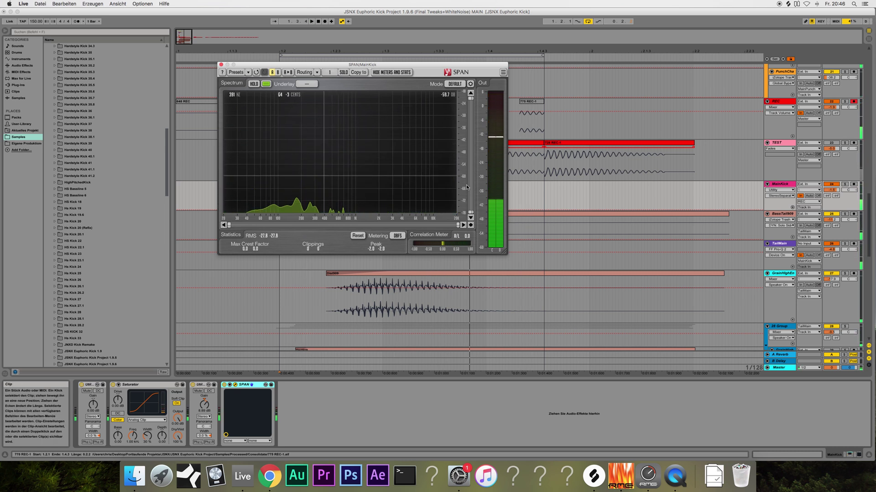
click(221, 65)
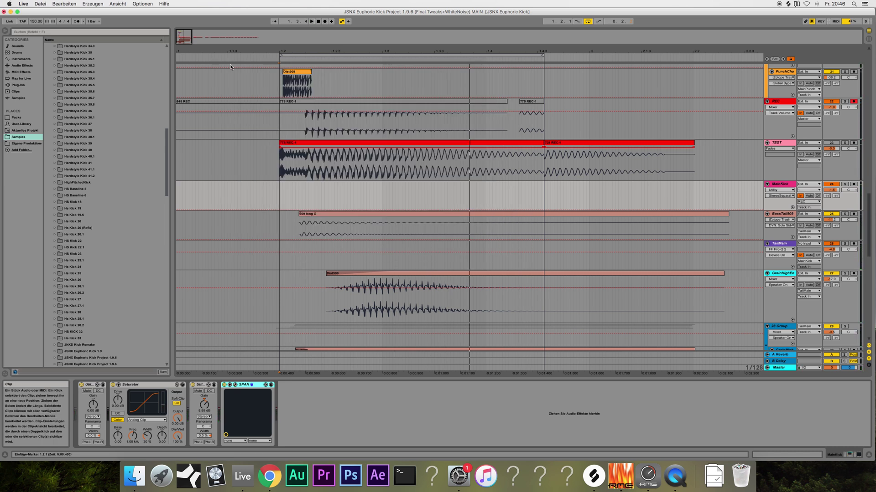
Select the REF group and collapse the Eigene Samples folder in the sample browser.
scroll(279, 187, up, 15)
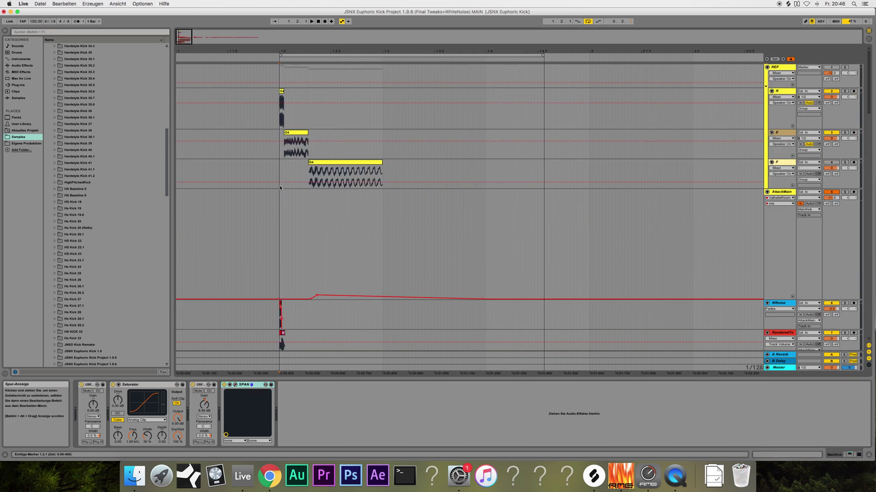
click(779, 68)
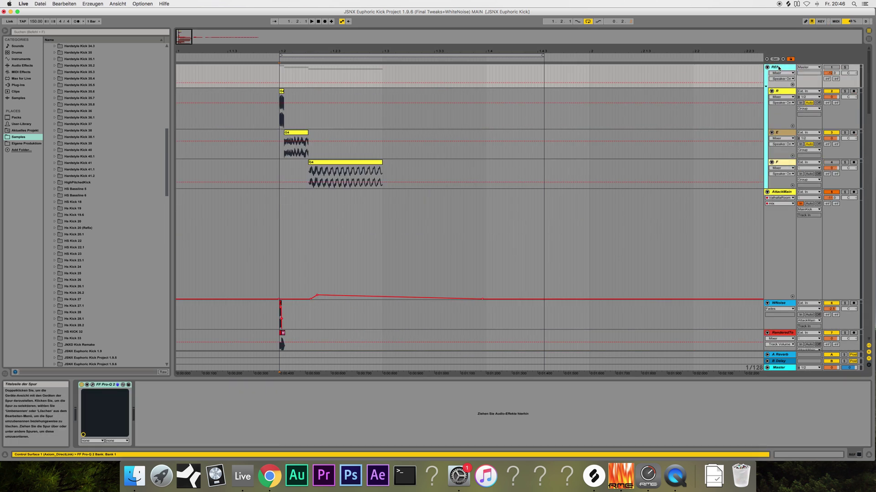
click(18, 85)
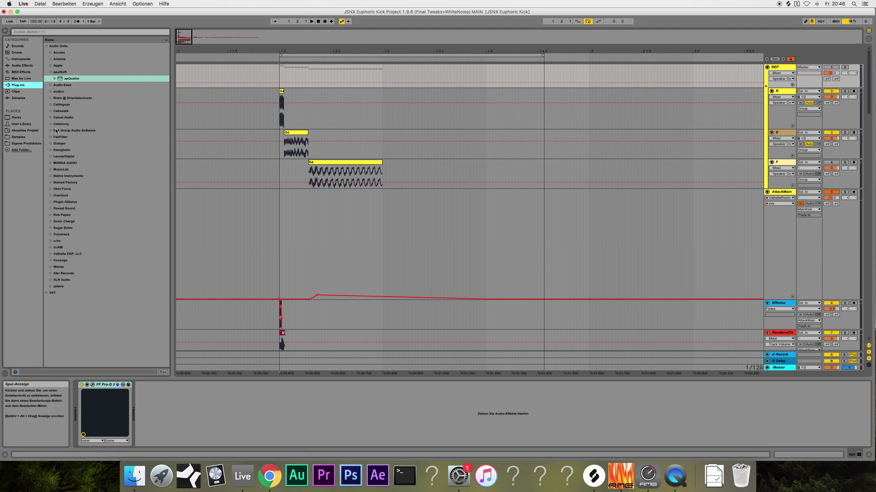
click(18, 137)
scroll(46, 97, up, 10)
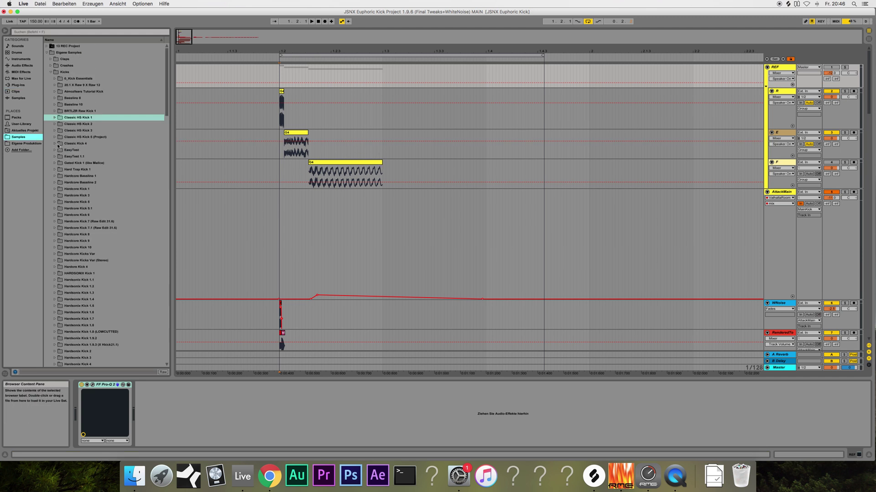
click(47, 53)
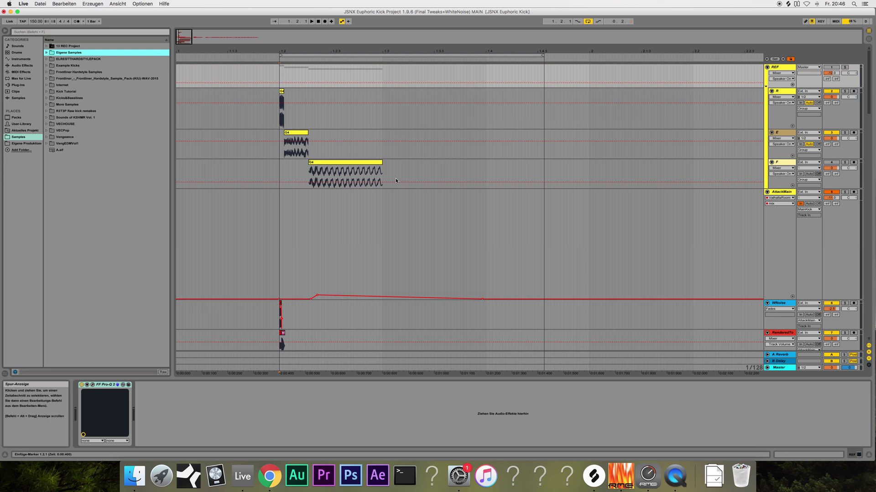
Shorten the loop to the end of the reference clips and play the soloed REF group with track F activated.
drag(542, 55, 382, 55)
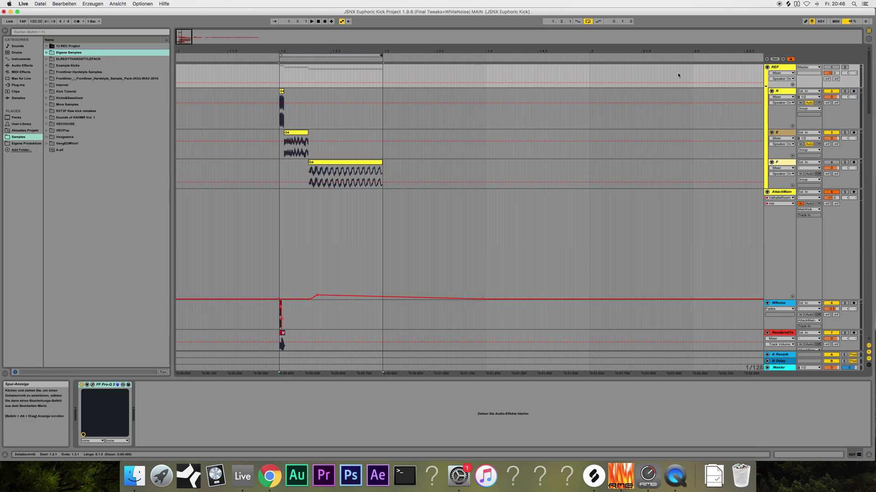
click(785, 68)
key(space)
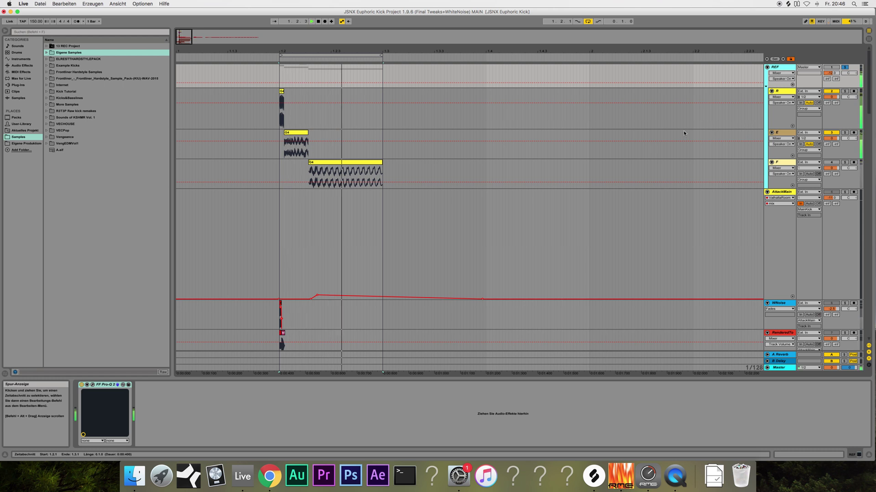
click(833, 164)
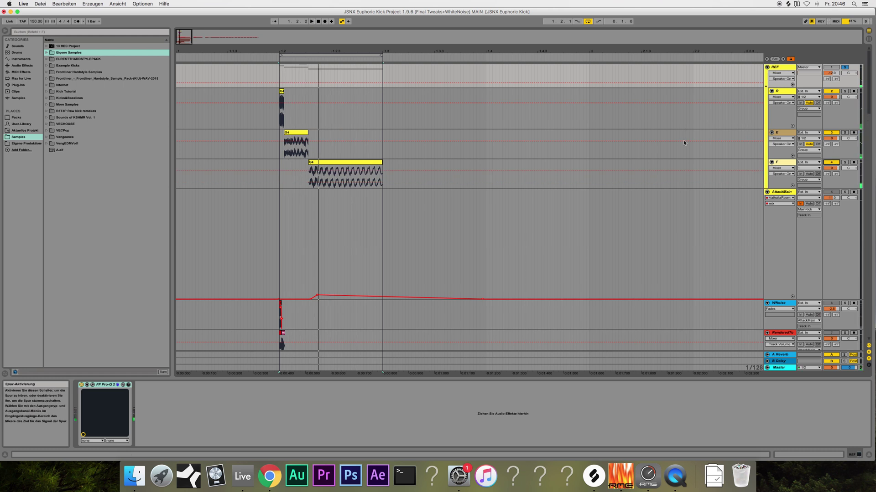
Extend the reference clip on track R to the end of the loop and audition the track soloed.
click(283, 92)
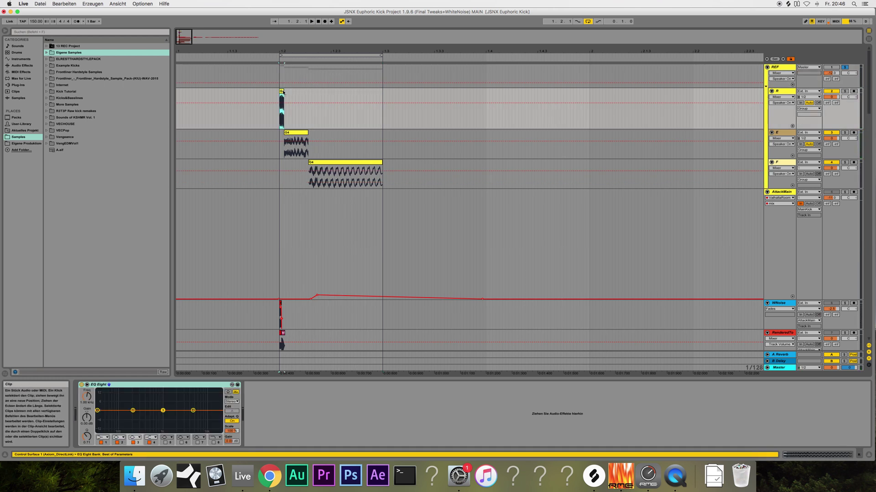
drag(284, 98, 376, 98)
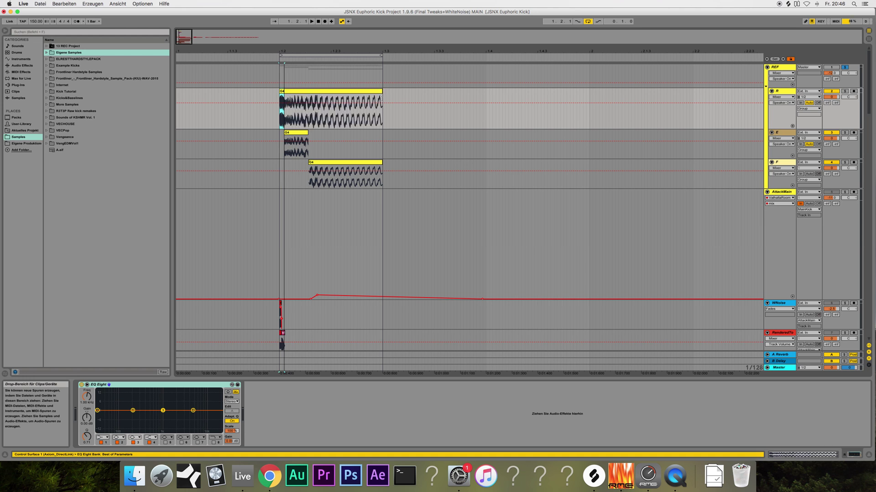
click(844, 91)
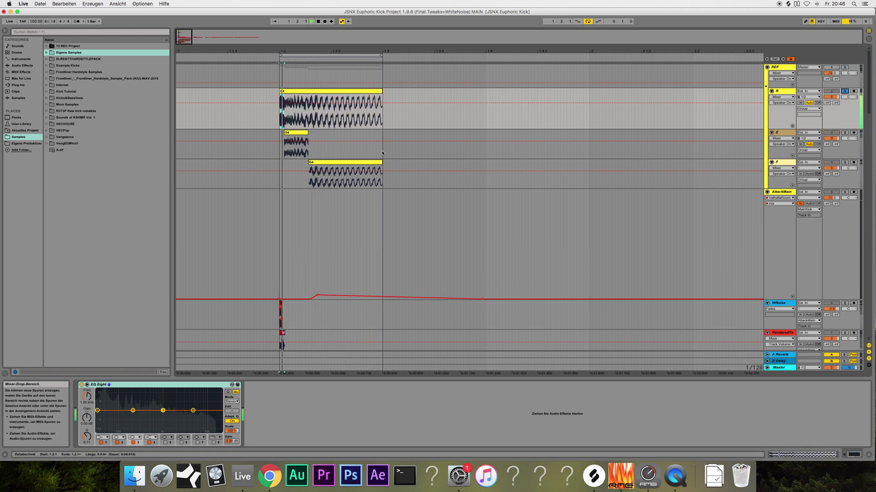
Solo the whole REF group with track F deactivated and replay the reference kick.
click(844, 67)
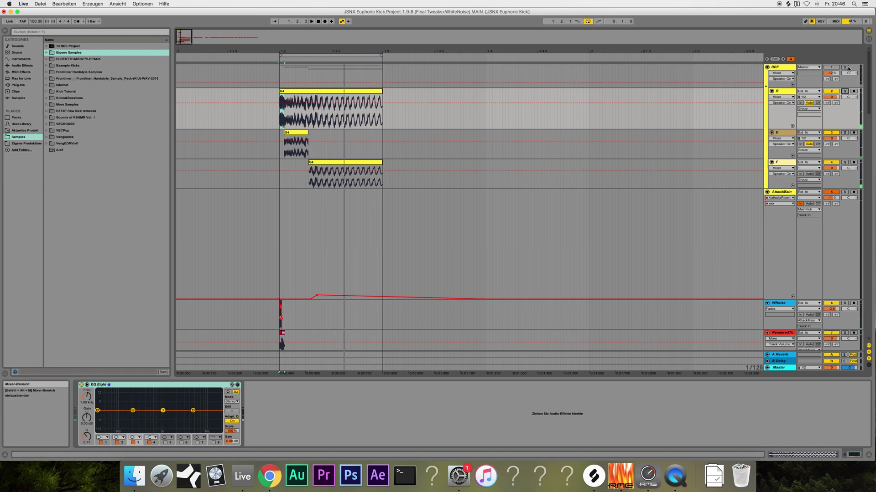
key(space)
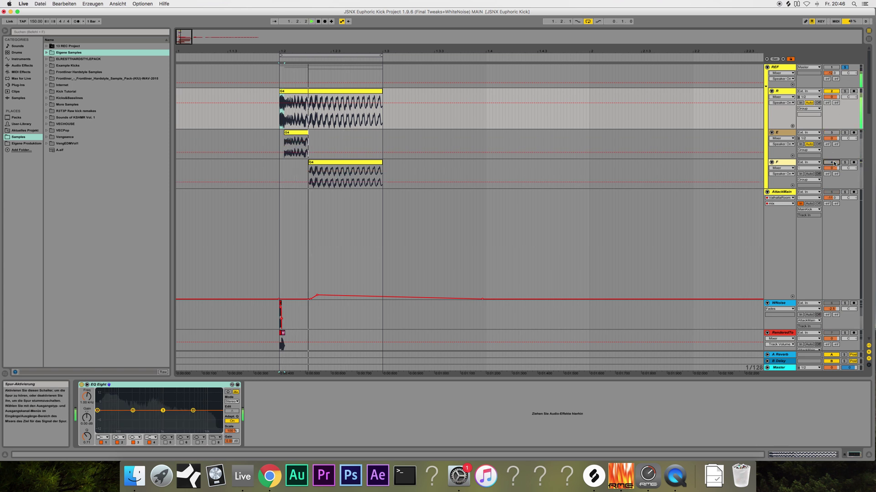
key(space)
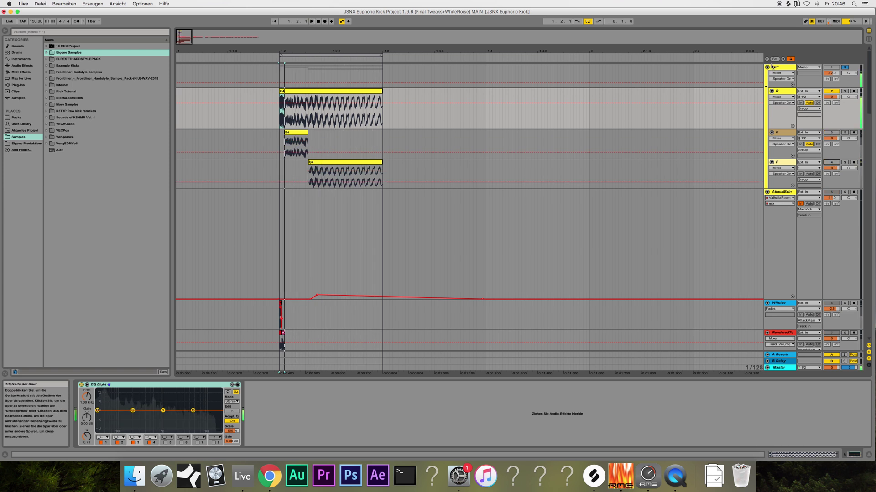
Add Voxengo's SPAN analyzer after Pro-Q 2 on the REF group.
click(780, 67)
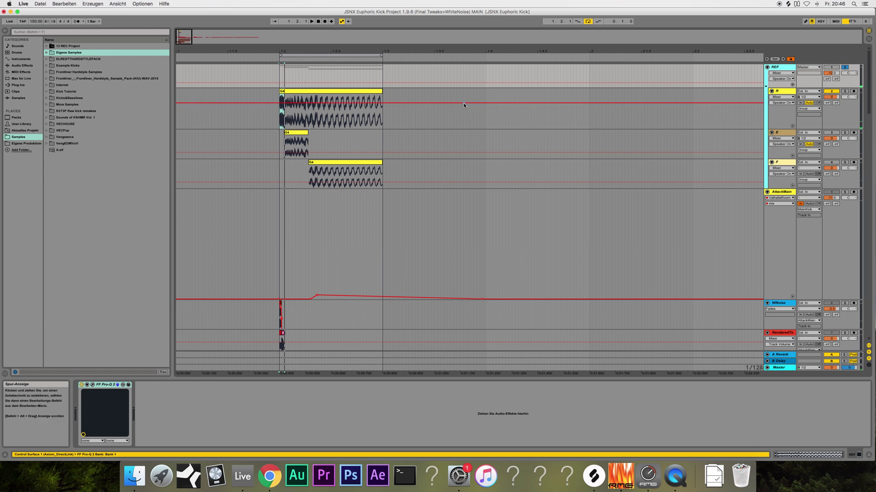
drag(183, 37, 182, 57)
key(space)
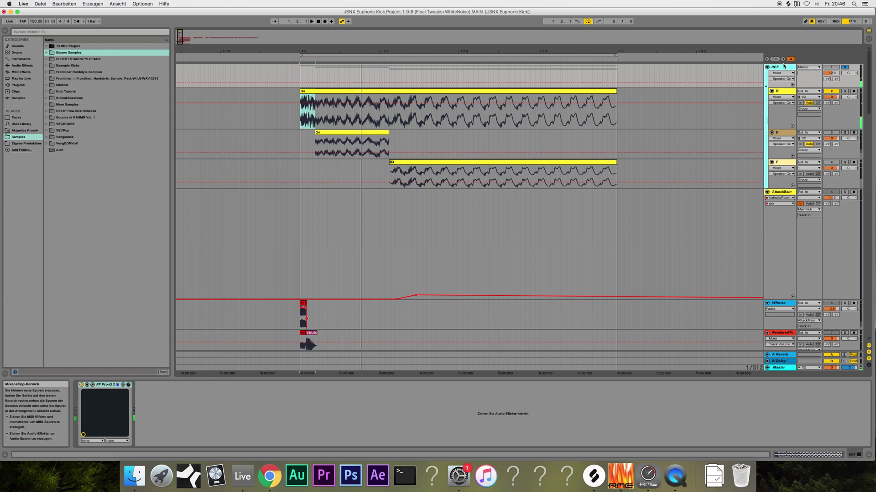
click(18, 85)
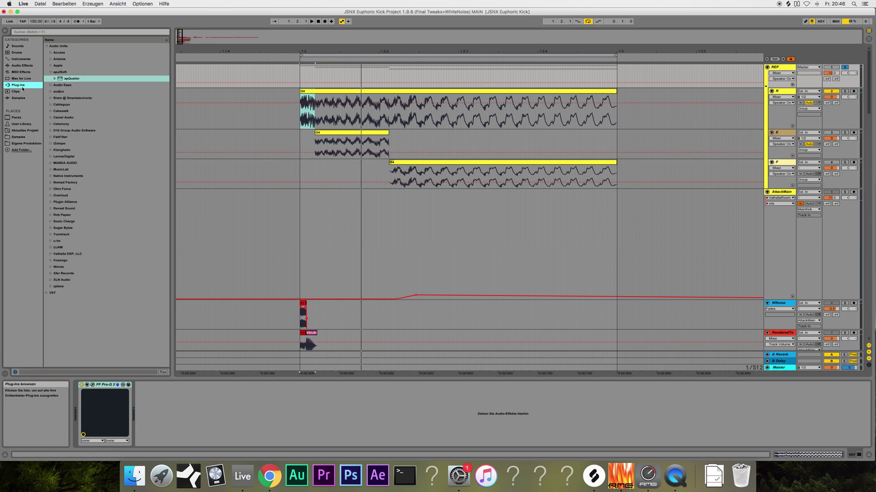
click(51, 260)
click(59, 261)
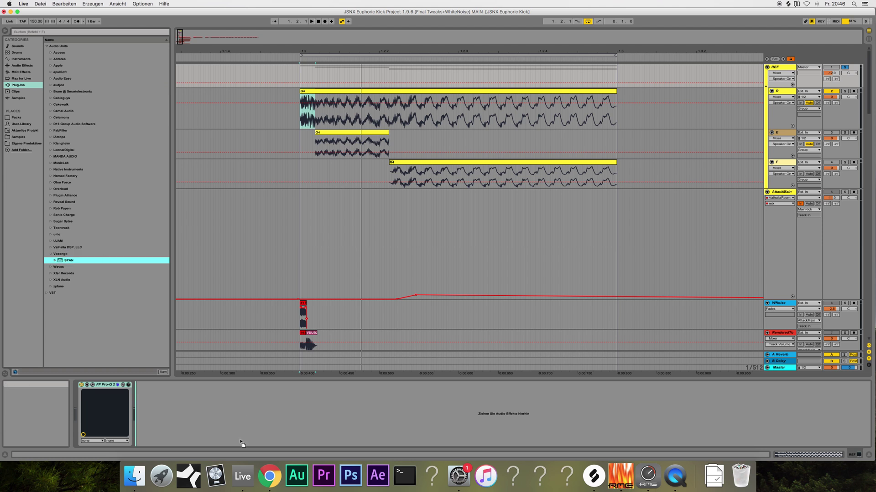
drag(267, 340, 268, 339)
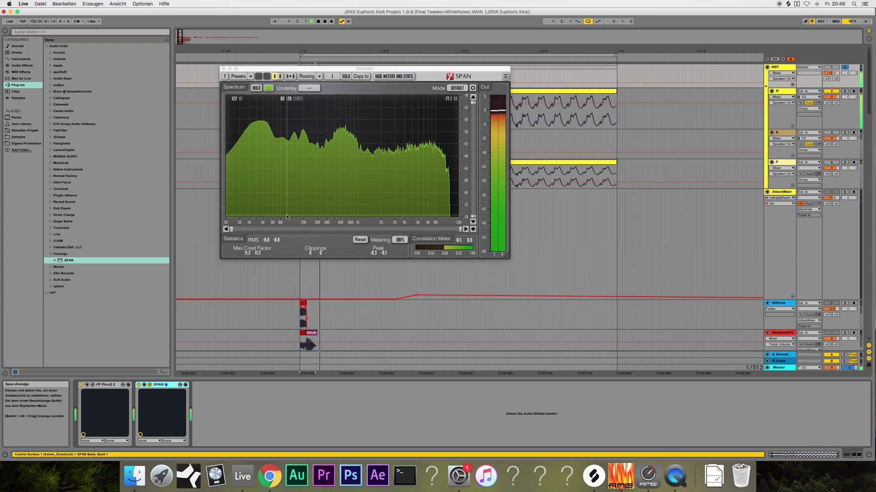
Examine the reference kick's spectrum in the REF group's SPAN analyzer over repeated playback.
key(space)
key(space)
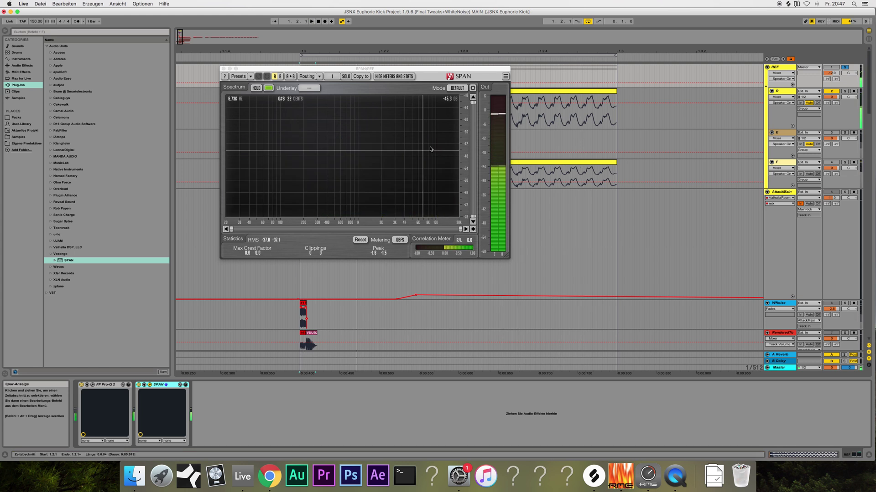
key(space)
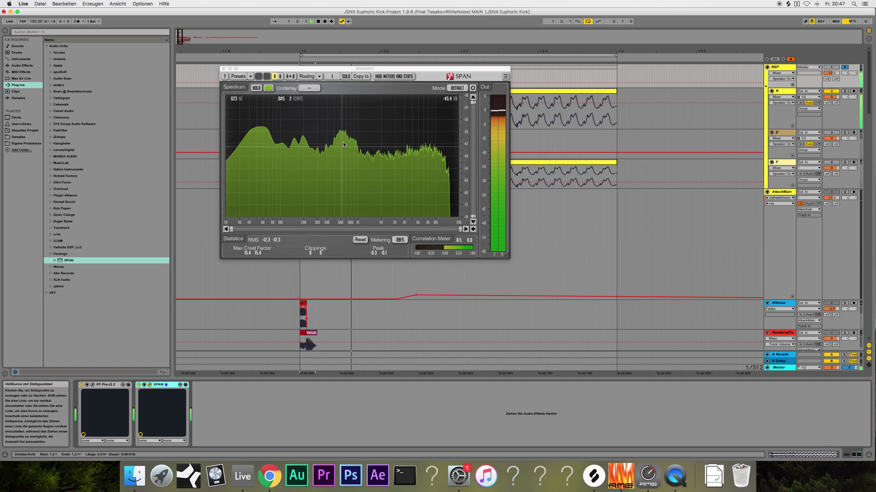
key(space)
key(space)
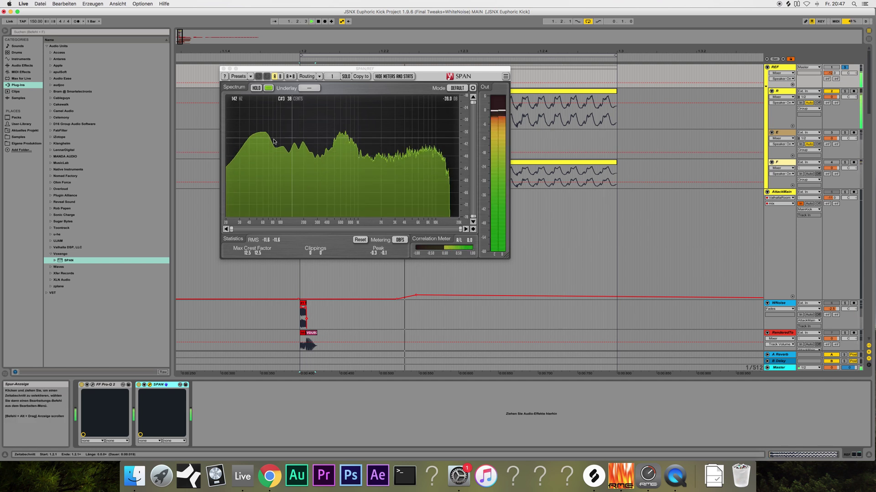
key(space)
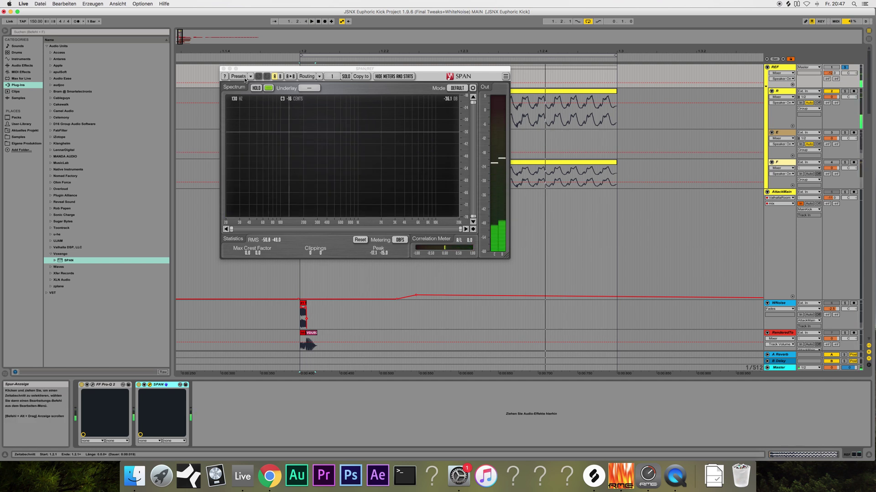
Open the MainKick bus's SPAN analyzer and place it beside the REF analyzer.
scroll(631, 256, down, 5)
scroll(723, 278, down, 10)
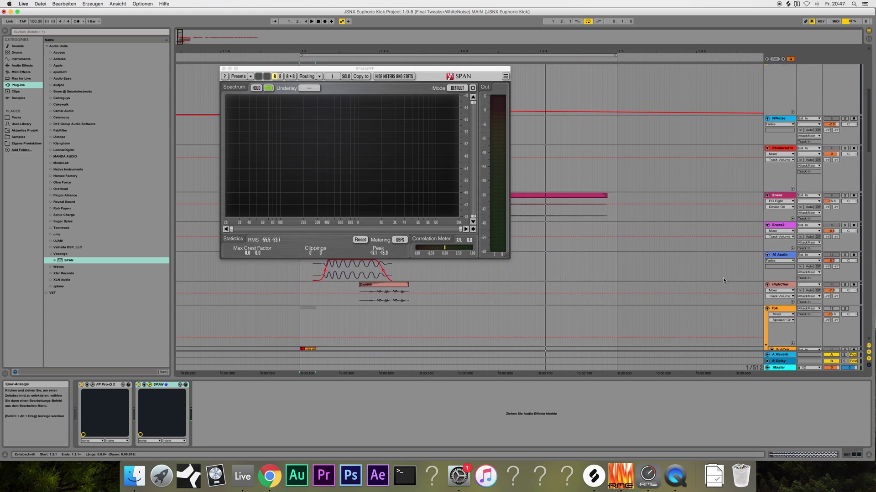
scroll(743, 247, down, 14)
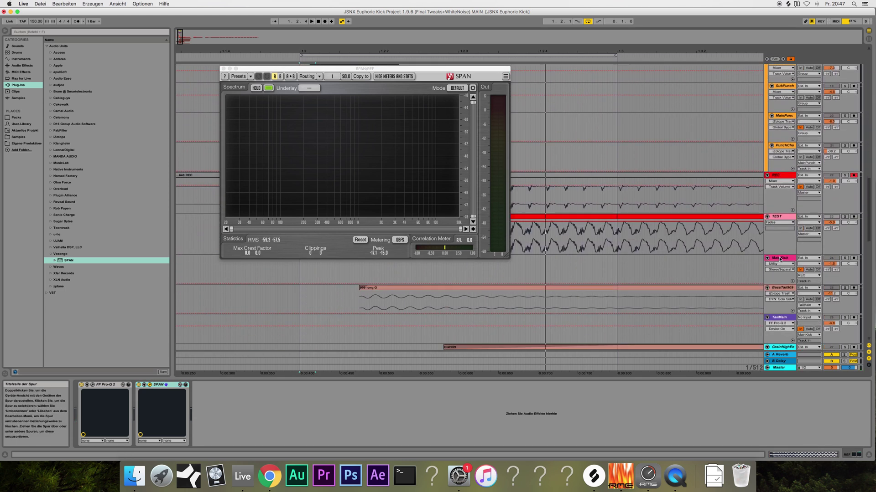
click(743, 265)
click(236, 385)
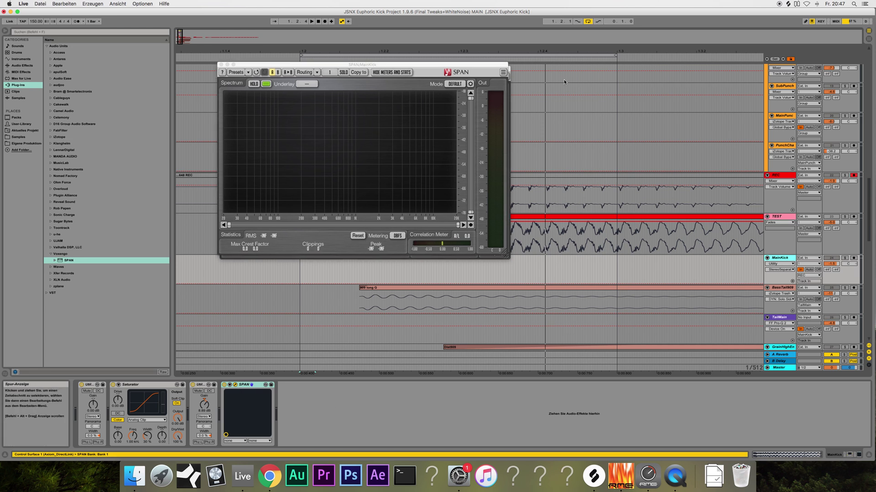
drag(461, 65, 770, 75)
Compare the REF and MainKick spectra during playback, soloing MainKick in turn, and close both analyzers.
key(space)
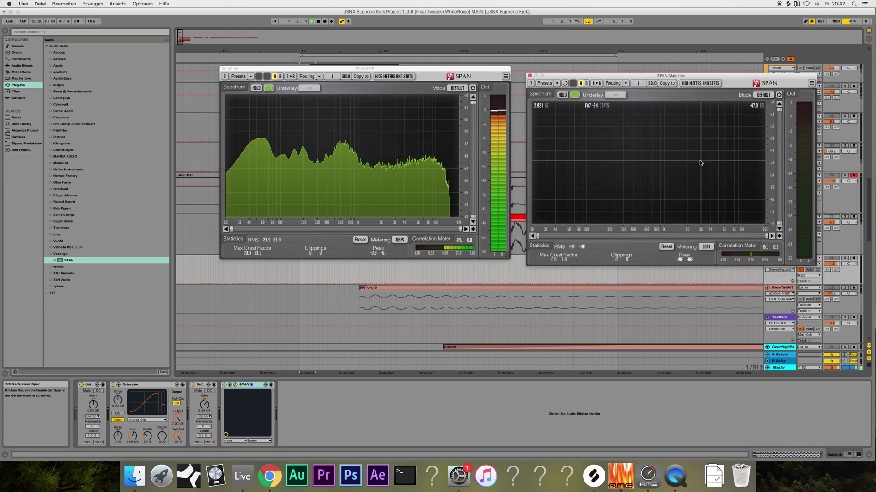
click(844, 259)
click(846, 259)
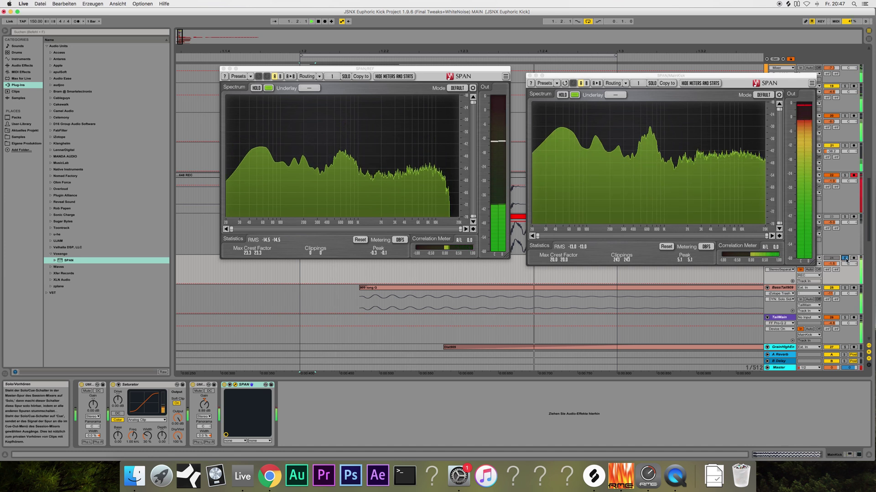
key(space)
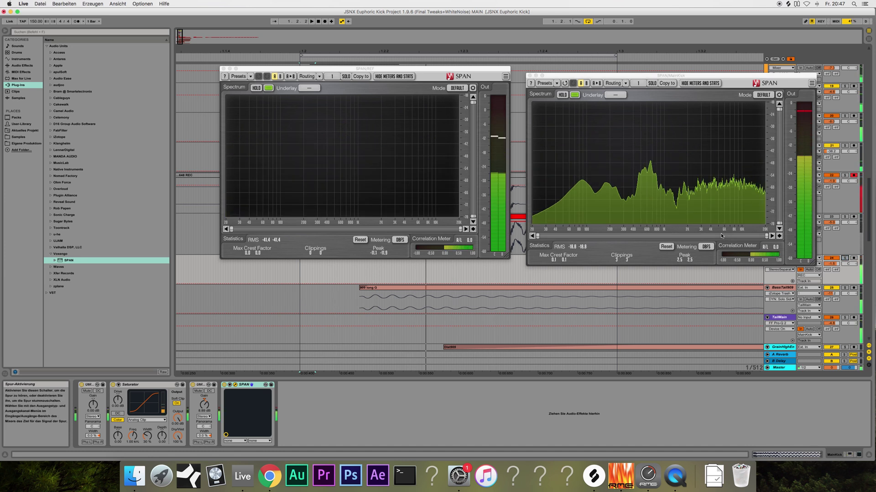
click(530, 75)
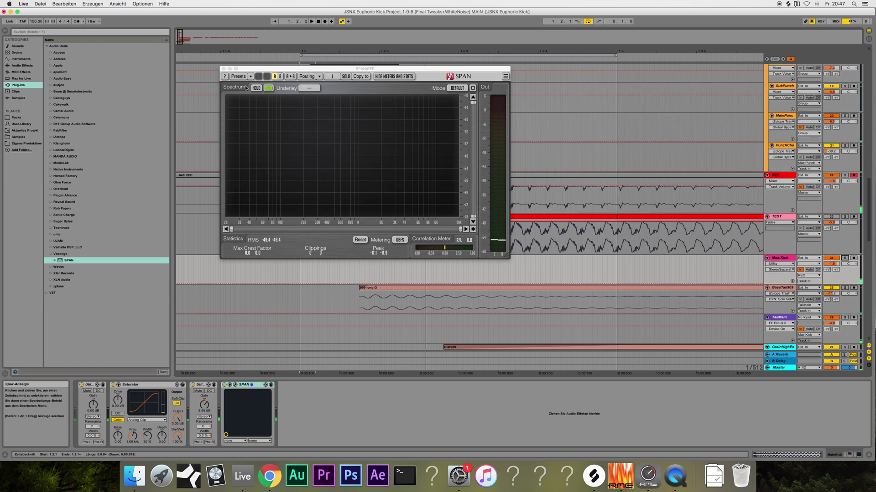
click(223, 68)
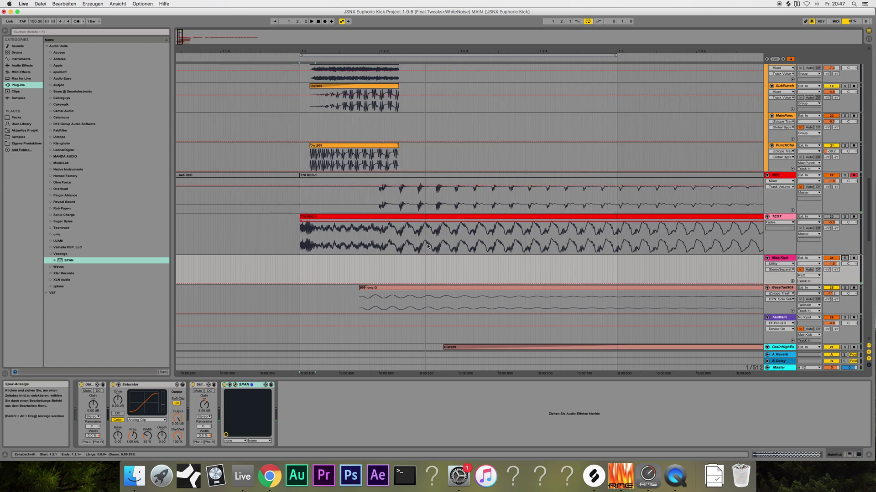
Play the kick with nothing soloed and extend the loop well past the end of the reference clips.
scroll(499, 197, up, 15)
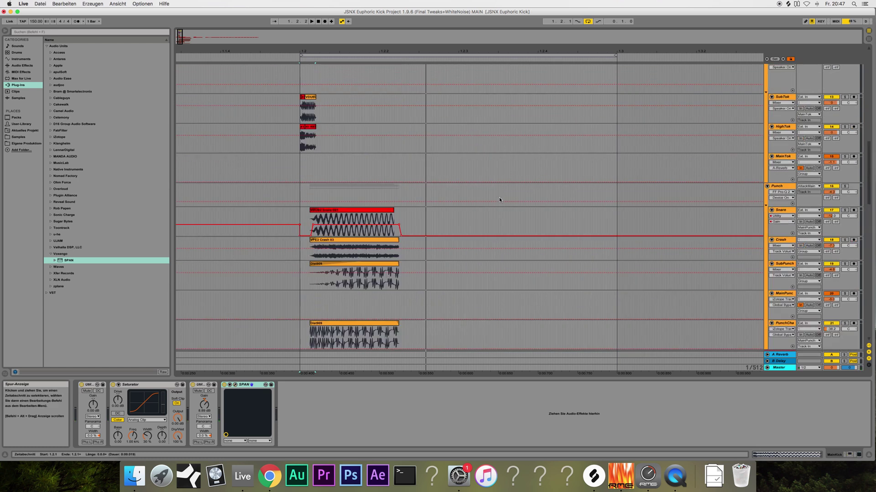
key(space)
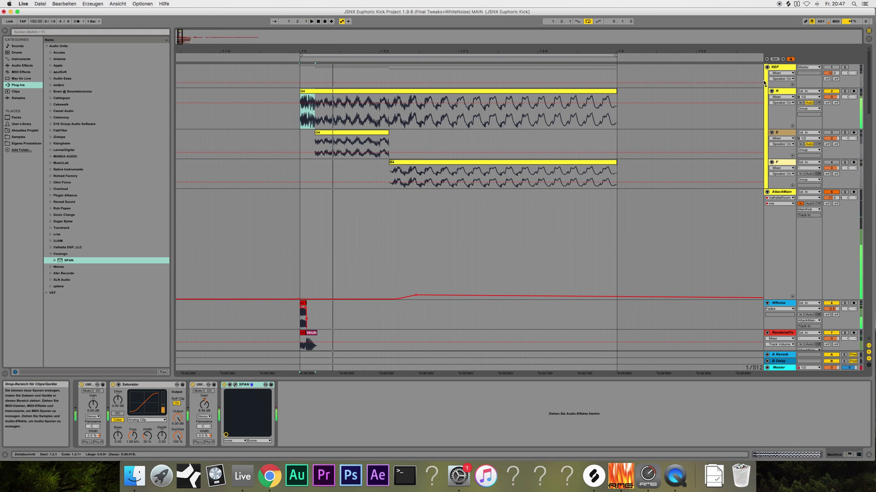
key(space)
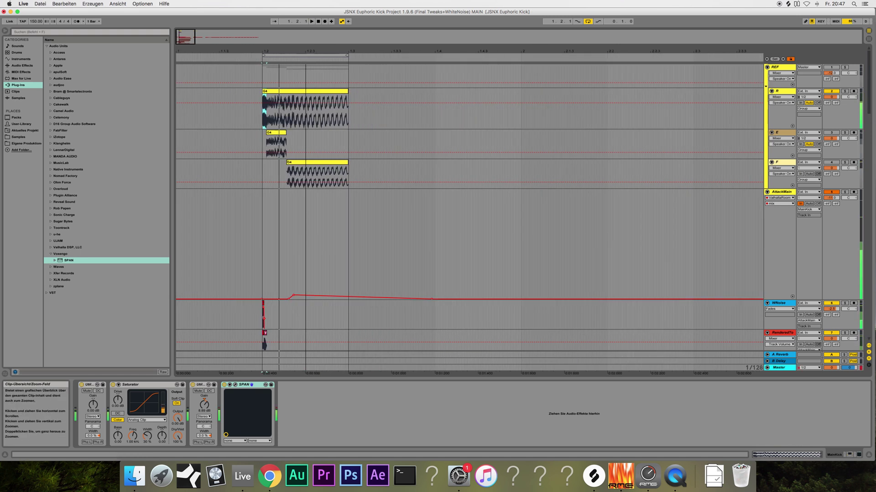
scroll(256, 58, down, 6)
drag(297, 54, 410, 54)
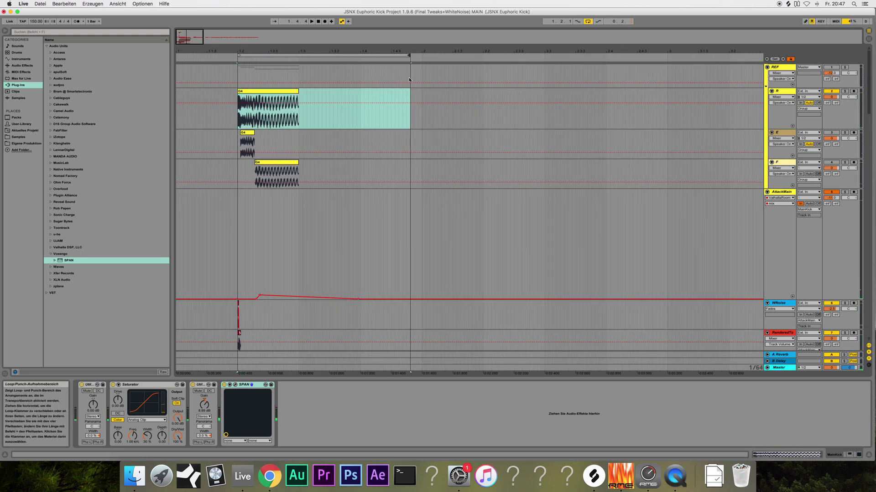
Examine the kick's rendered waveform on the TEST track up close, together with the punch layers above it.
scroll(404, 155, down, 15)
scroll(405, 158, down, 5)
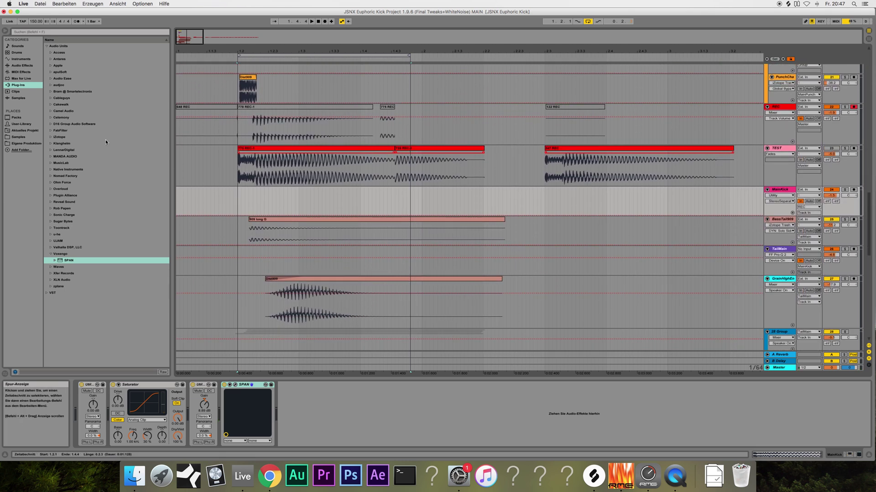
click(237, 196)
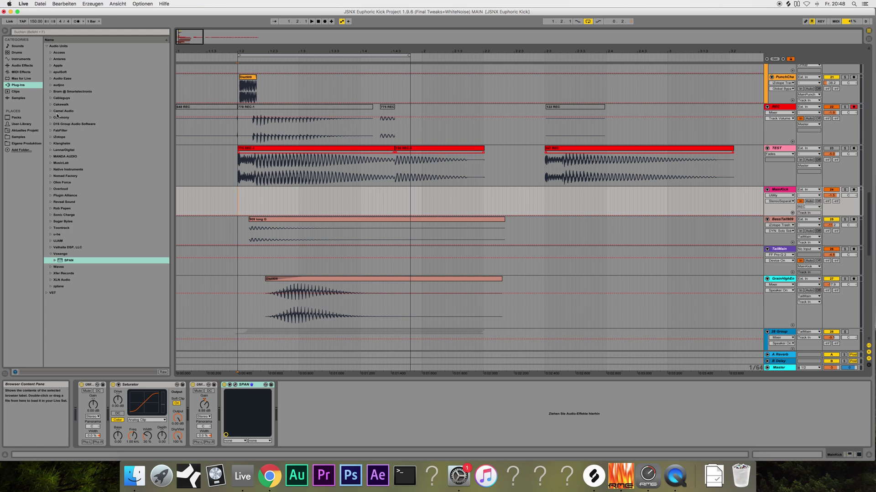
drag(184, 32, 415, 182)
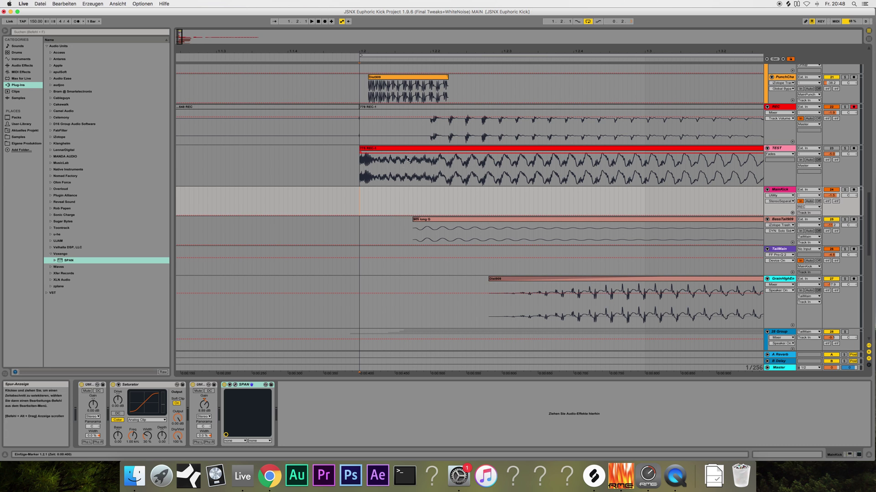
scroll(473, 173, up, 5)
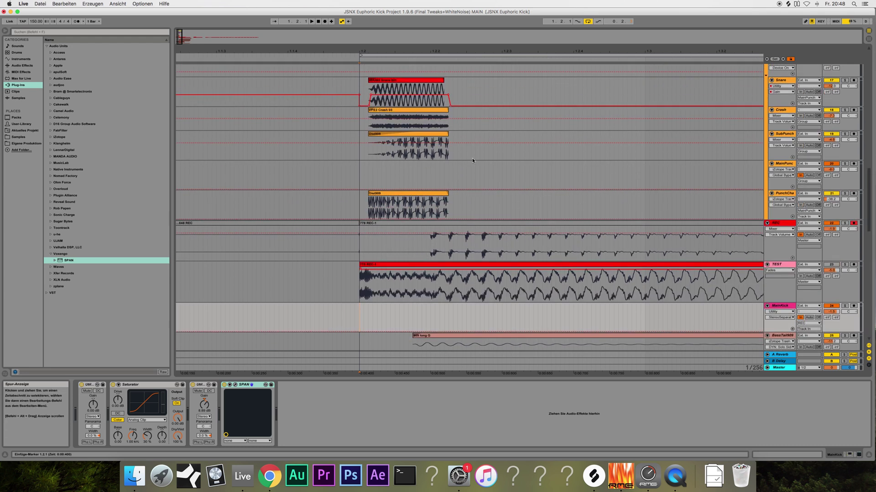
drag(440, 291, 649, 291)
click(578, 294)
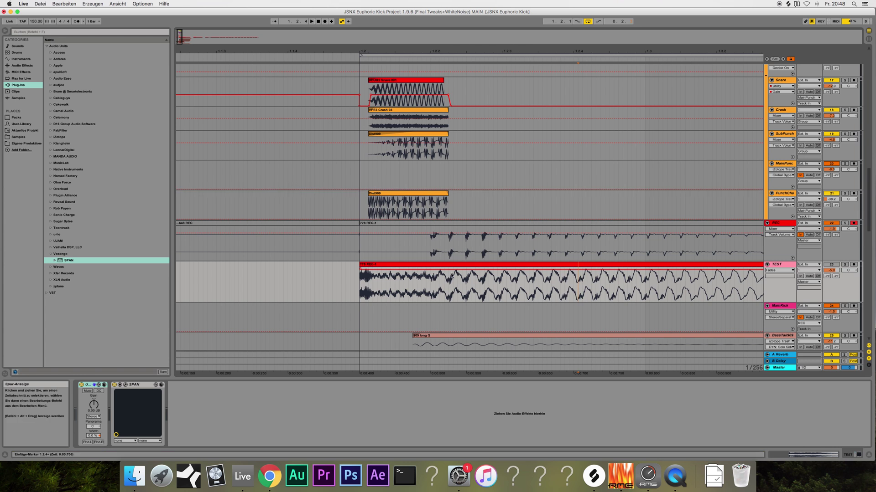
Solo the TEST track and play its rendered kick pattern from the start of the first pitched clips.
scroll(336, 184, right, 5)
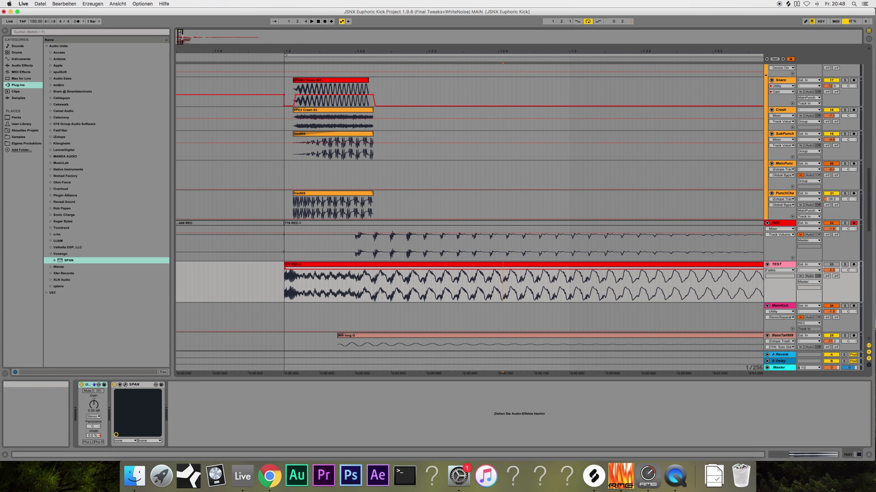
key(minus)
key(minus)
key(minus)
scroll(283, 203, right, 10)
scroll(281, 199, right, 3)
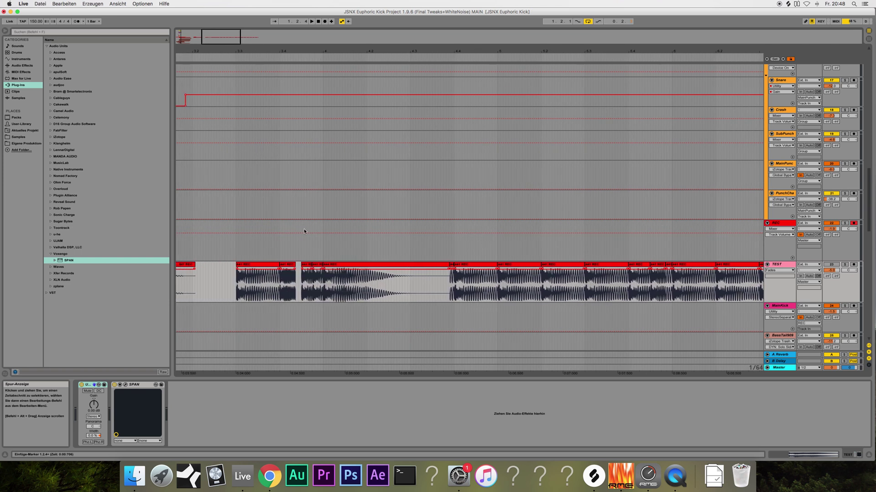
drag(300, 39, 246, 45)
scroll(225, 159, left, 1)
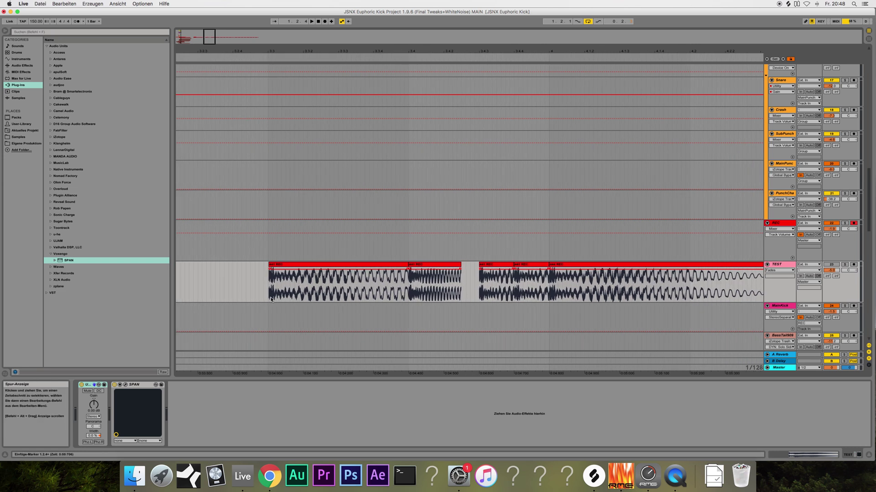
click(267, 292)
click(844, 264)
key(space)
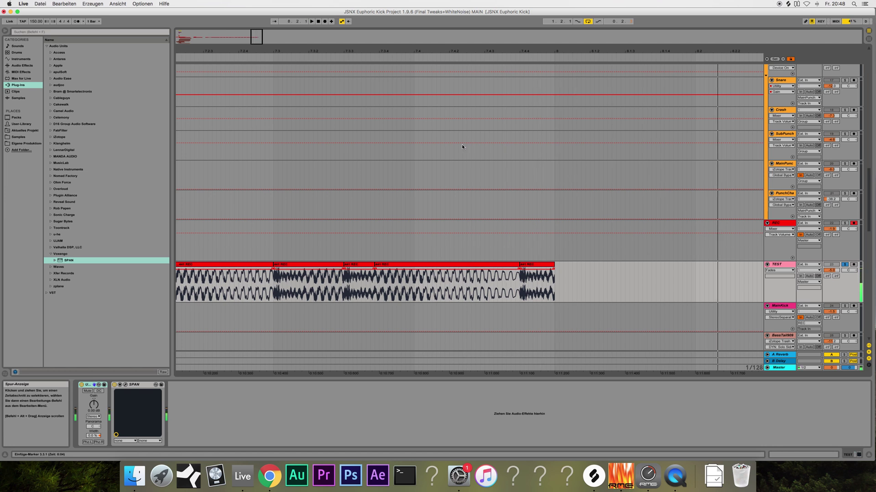
Play the continuous section of the TEST track's kick pattern again, and stop playback.
mouse_move(257, 46)
mouse_down()
mouse_move(247, 43)
mouse_move(251, 53)
mouse_up()
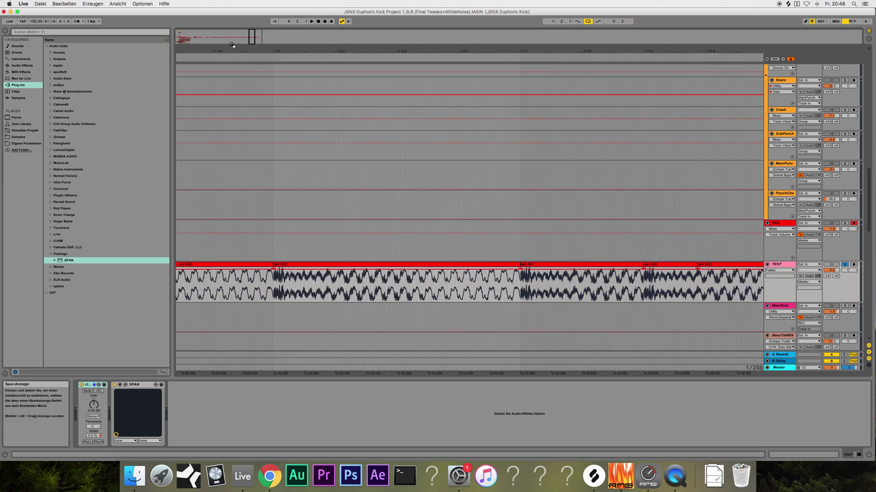
drag(254, 39, 254, 32)
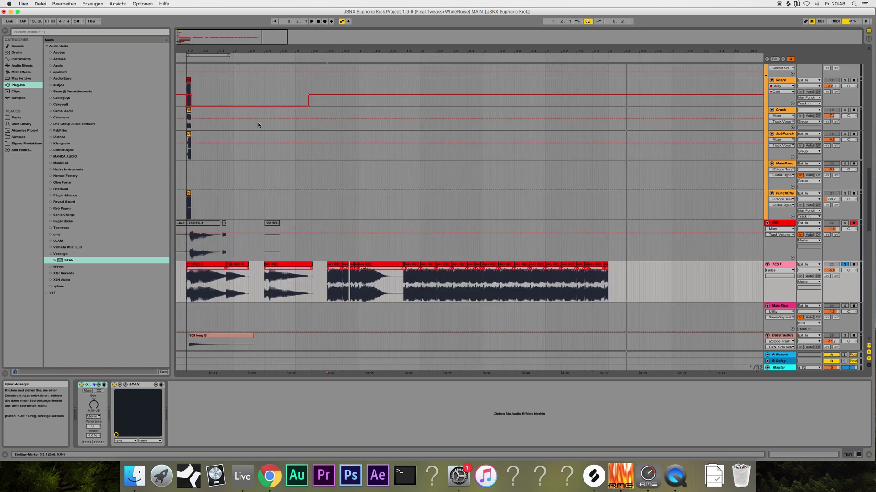
click(401, 57)
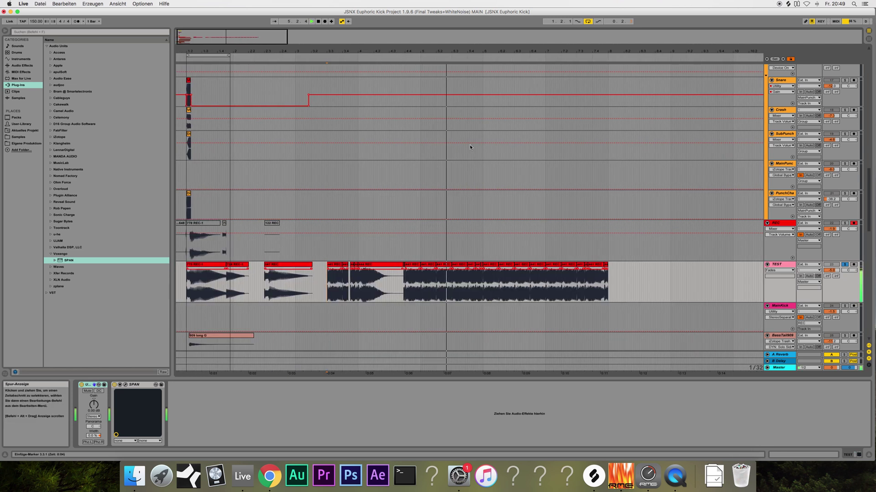
drag(263, 28, 261, 27)
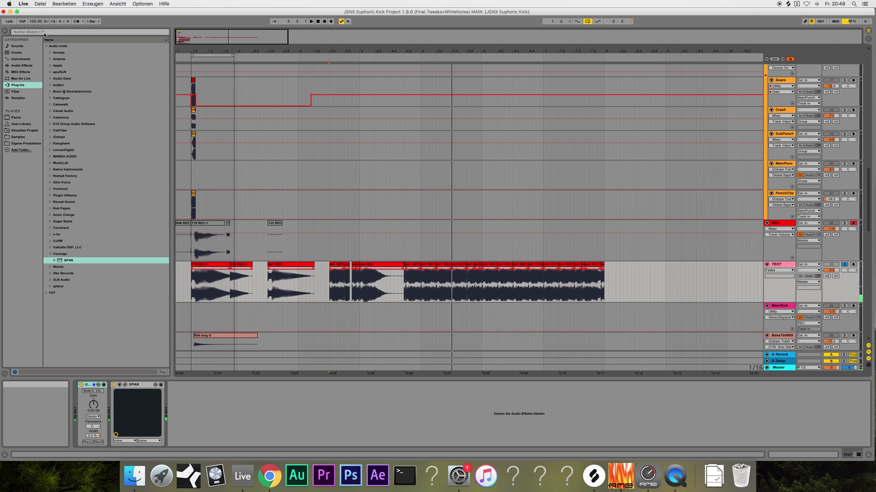
Find the Kick1 folder among the own kick samples and preview MIXEDHardstyleKick2F.wav.
click(40, 136)
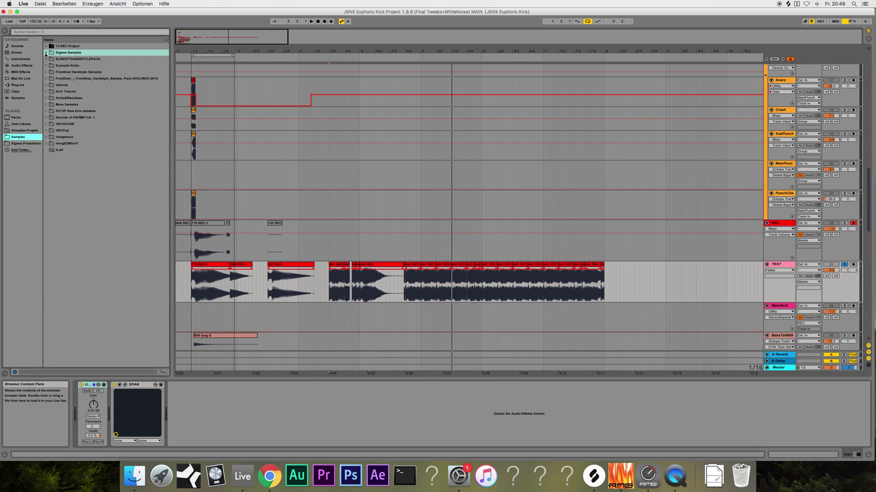
click(46, 53)
scroll(62, 215, down, 10)
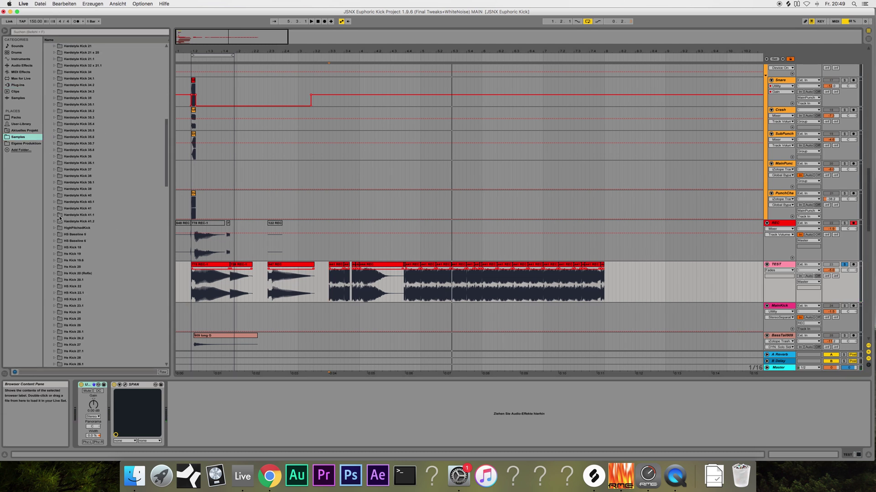
scroll(62, 218, down, 15)
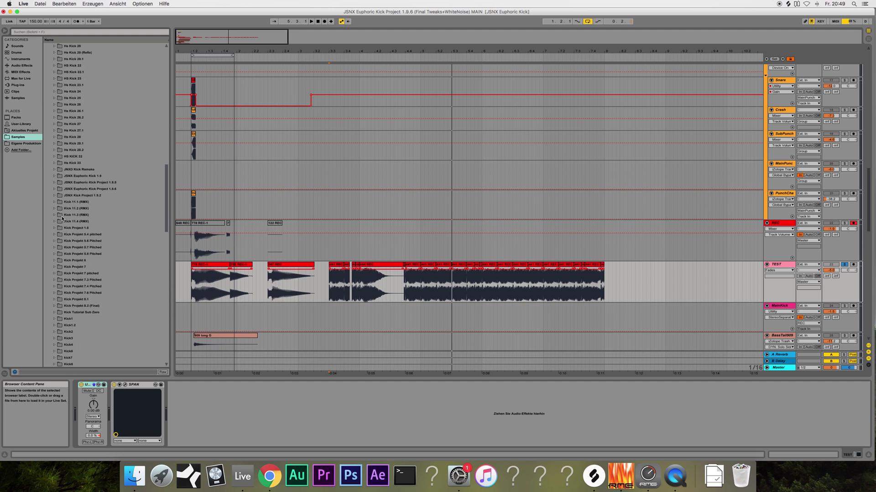
click(54, 183)
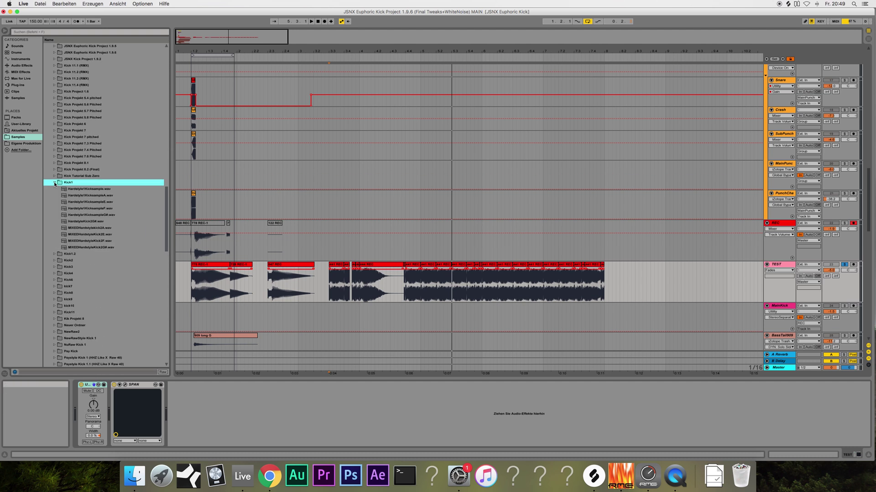
click(84, 242)
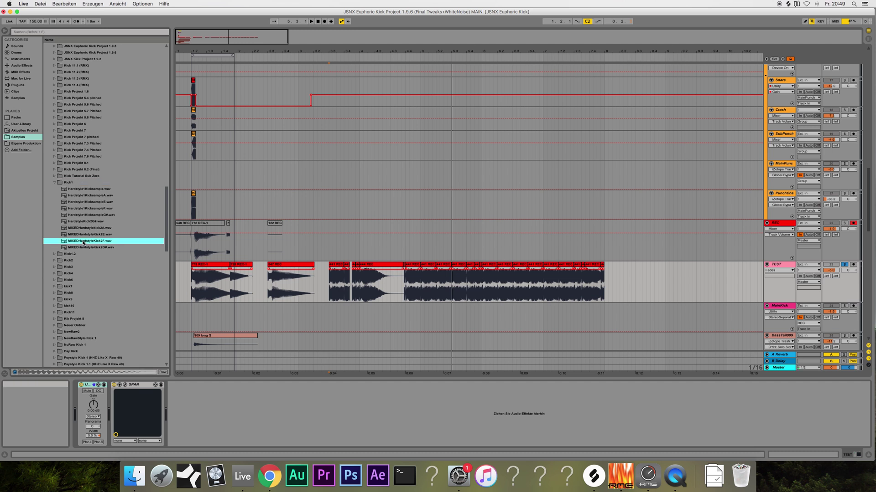
Place MIXEDHardstyleKick2F.wav on the TEST track after the kick pattern and inspect its waveform.
drag(83, 243, 638, 282)
drag(235, 37, 268, 83)
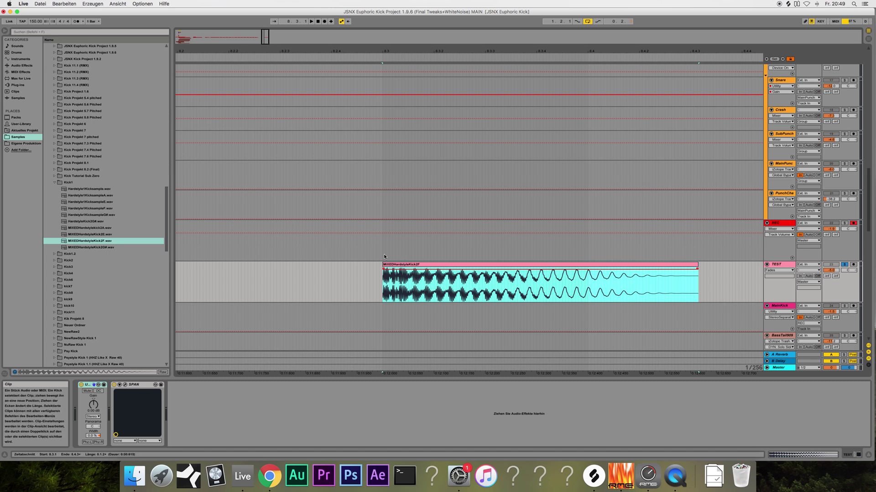
drag(255, 32, 255, 2)
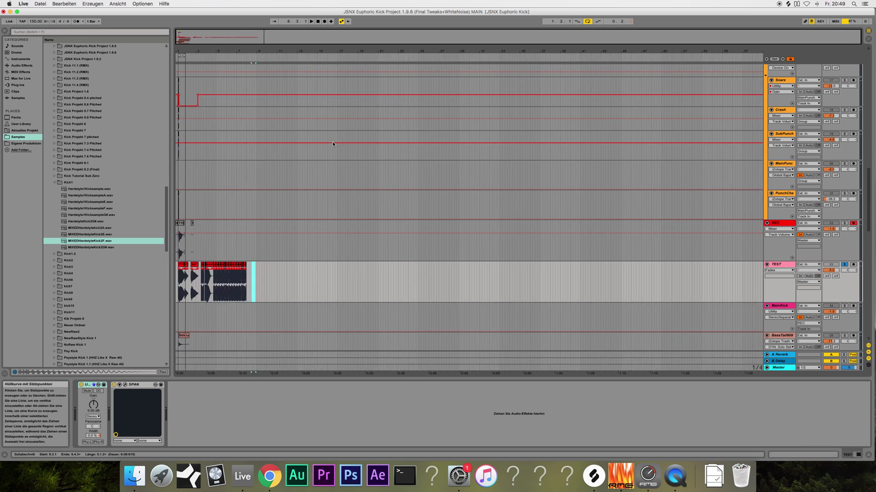
Open the recent set "Hardsonix - Music for Centuries (Signature Lead) MIXING" without saving the current project's changes.
scroll(114, 92, up, 15)
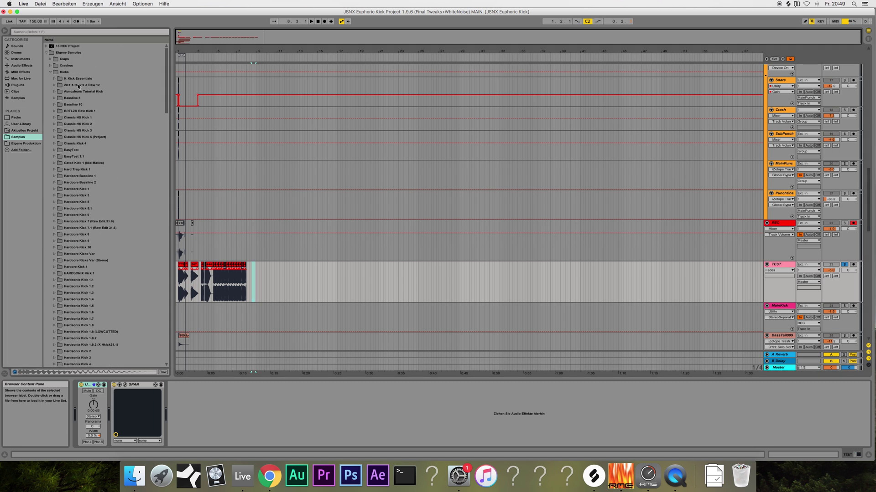
click(39, 3)
mouse_move(77, 24)
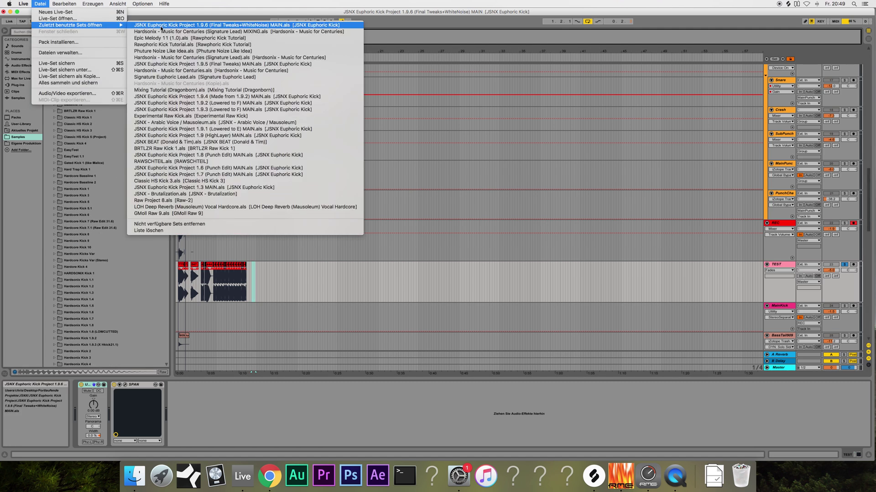
click(162, 32)
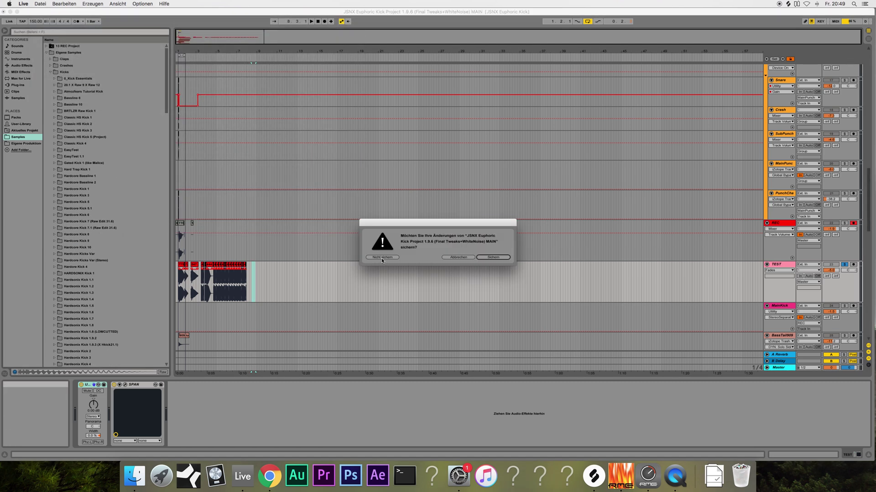
click(381, 258)
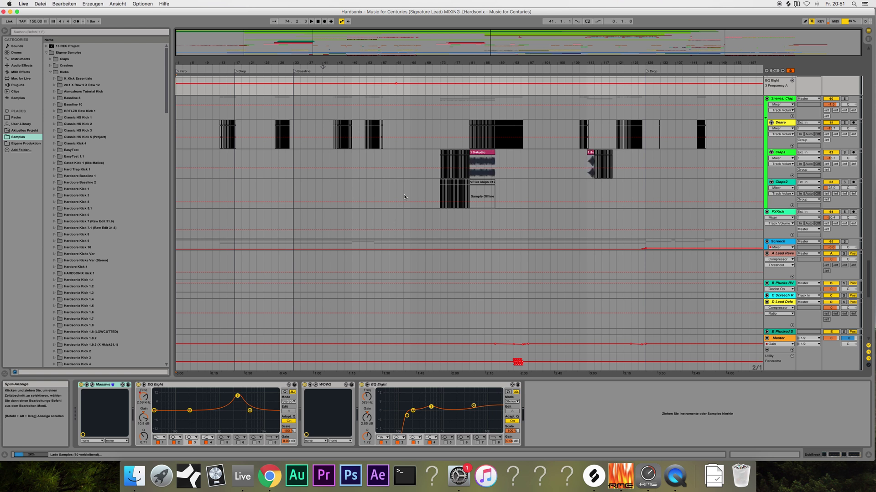
Play the arrangement briefly from bar 125, shortly before the second Drop marker, and stop it.
scroll(404, 197, up, 3)
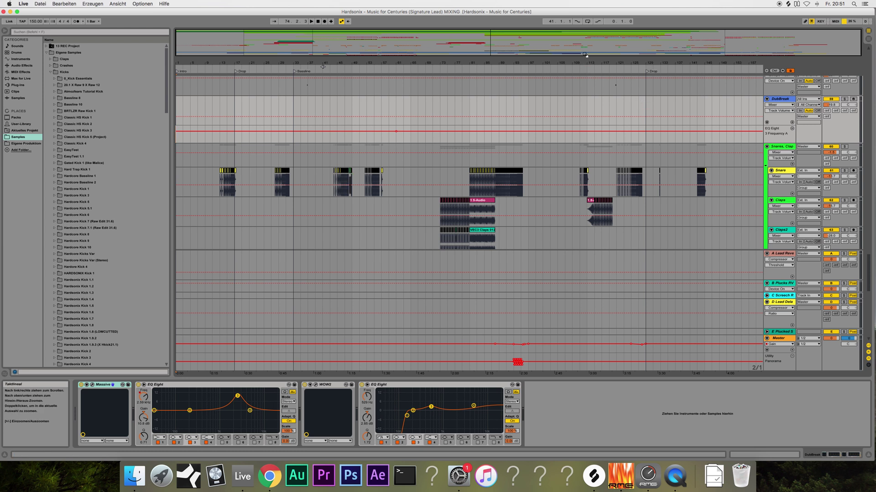
drag(643, 45, 643, 48)
drag(309, 66, 722, 105)
scroll(675, 137, up, 15)
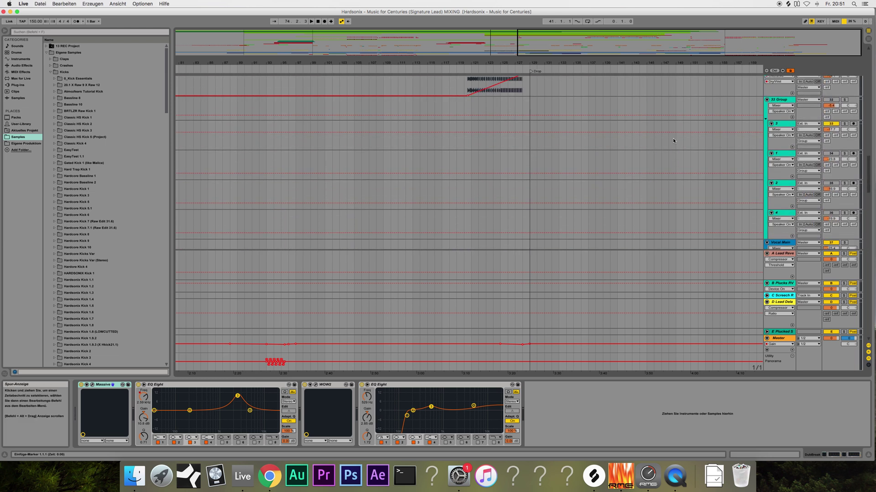
scroll(669, 139, up, 15)
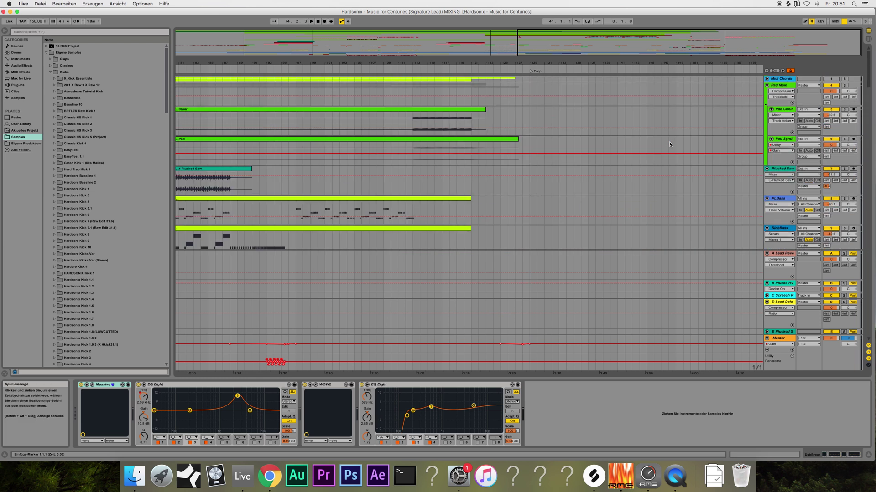
scroll(519, 138, down, 3)
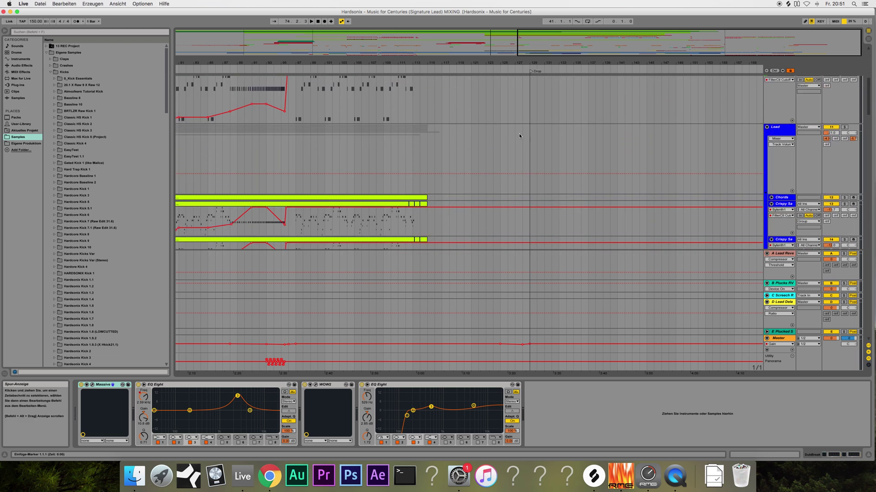
click(513, 132)
click(500, 140)
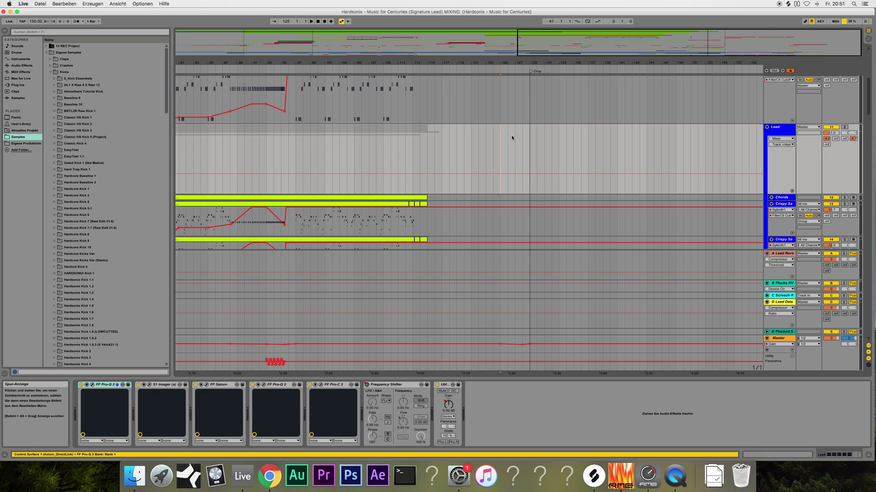
key(space)
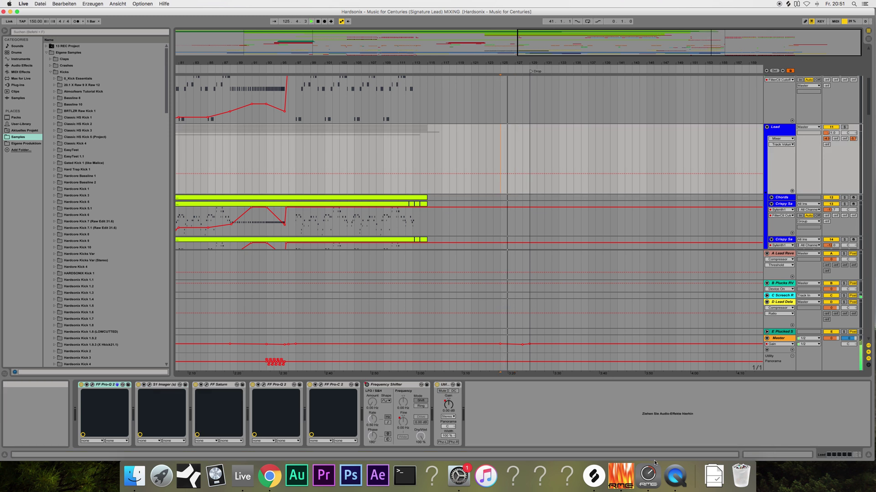
key(space)
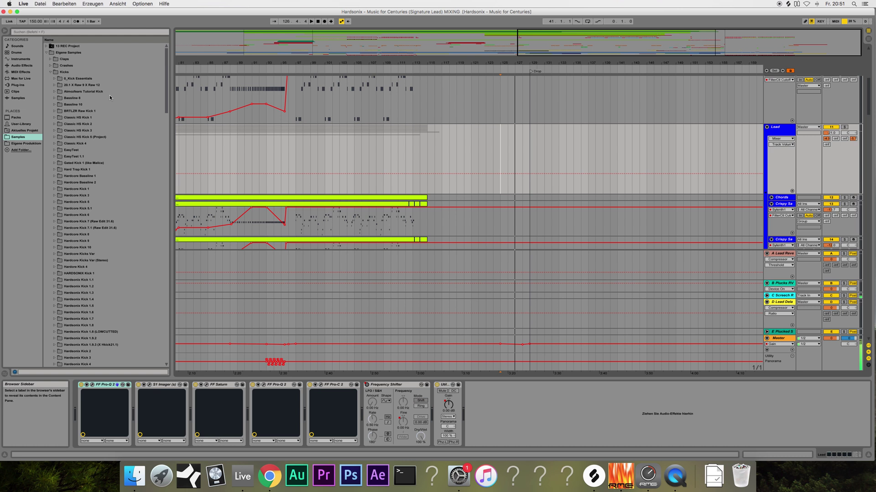
Play the arrangement from bar 93, shortly before the kick section at bar 97, and stop it after several bars.
drag(382, 30, 382, 156)
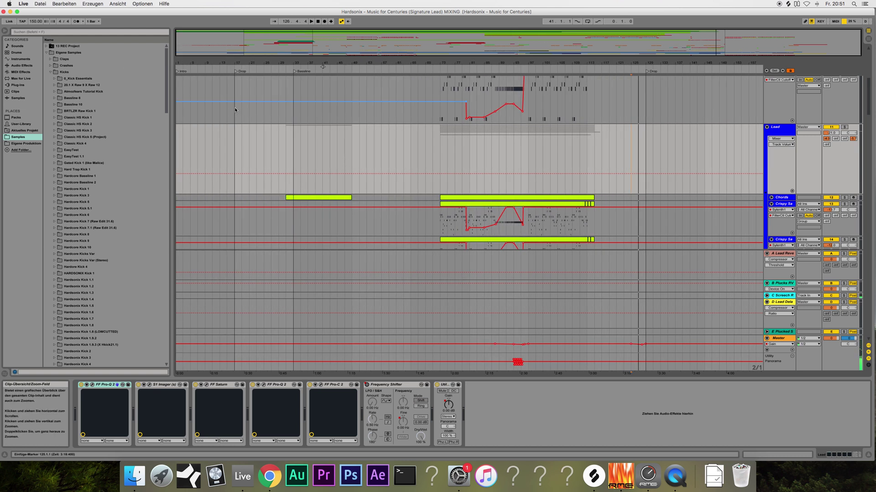
scroll(382, 155, up, 10)
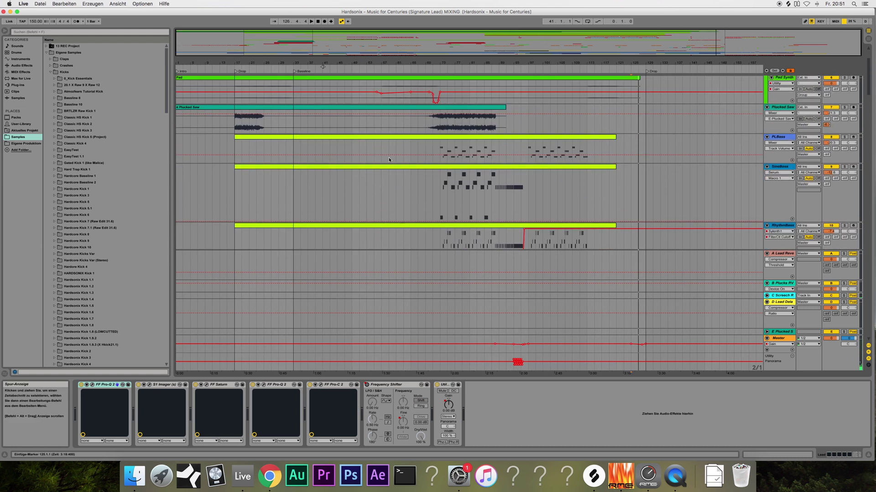
scroll(389, 160, down, 10)
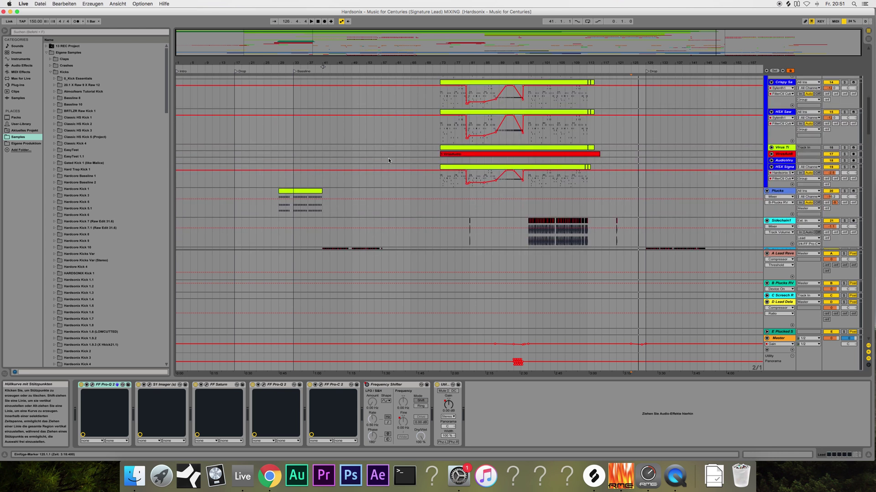
drag(548, 51, 566, 47)
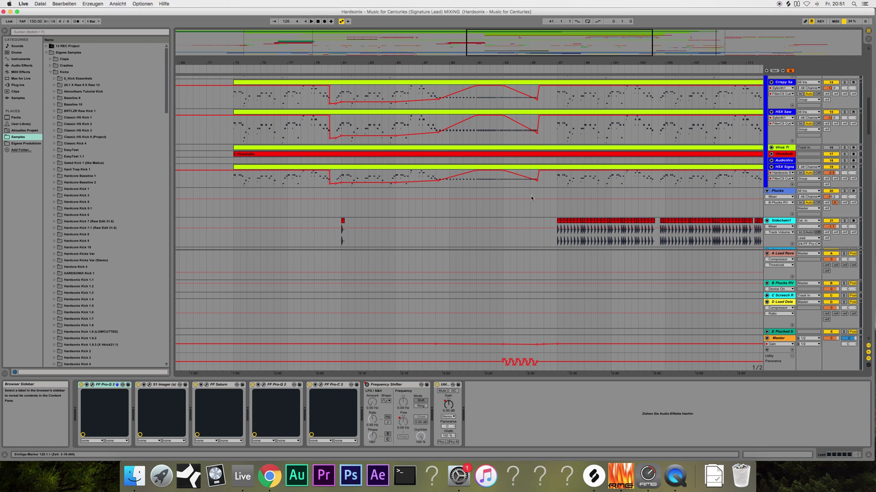
click(505, 198)
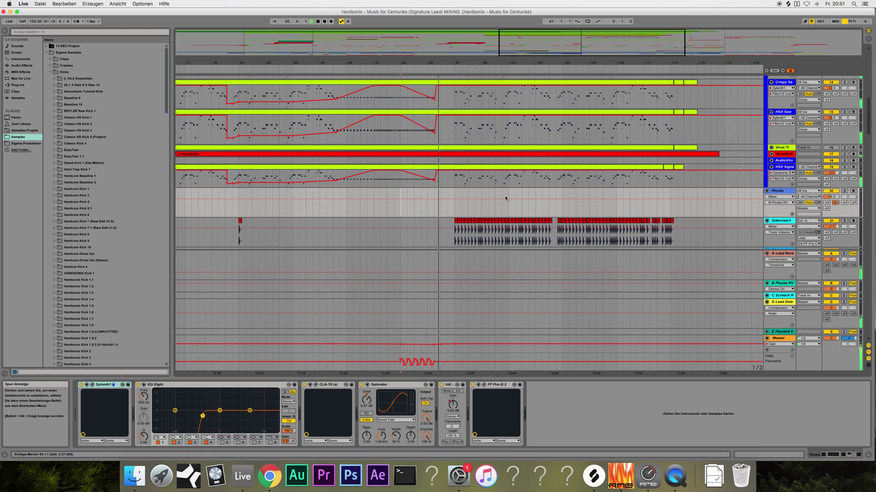
Locate the kicks on the Kick1 track and select the kick clip starting at bar 97.
scroll(505, 198, down, 5)
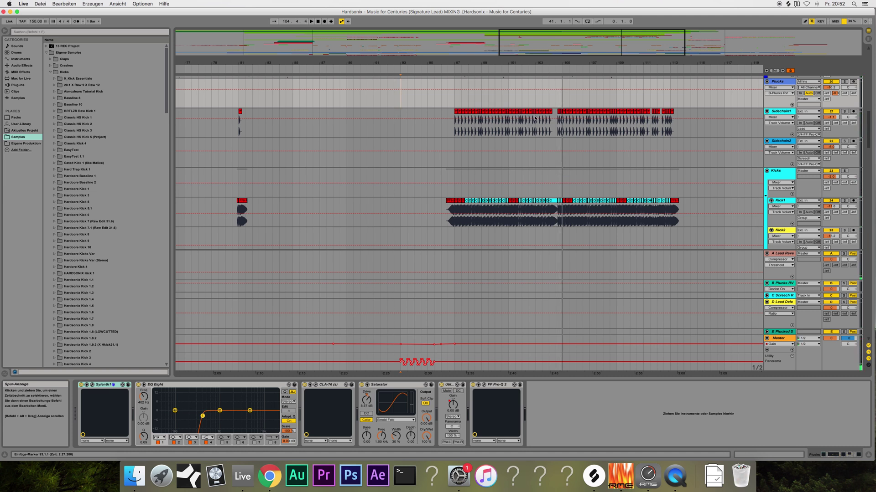
mouse_move(588, 42)
mouse_down()
mouse_move(588, 85)
mouse_move(586, 47)
mouse_up()
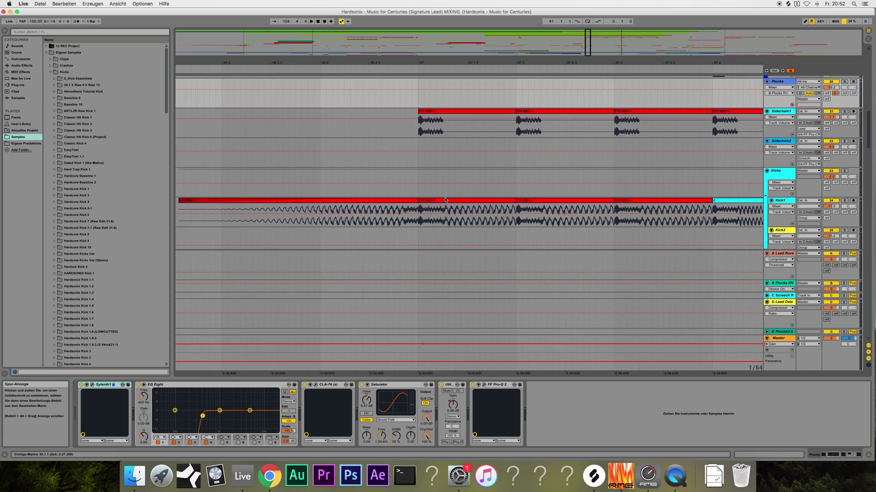
click(450, 210)
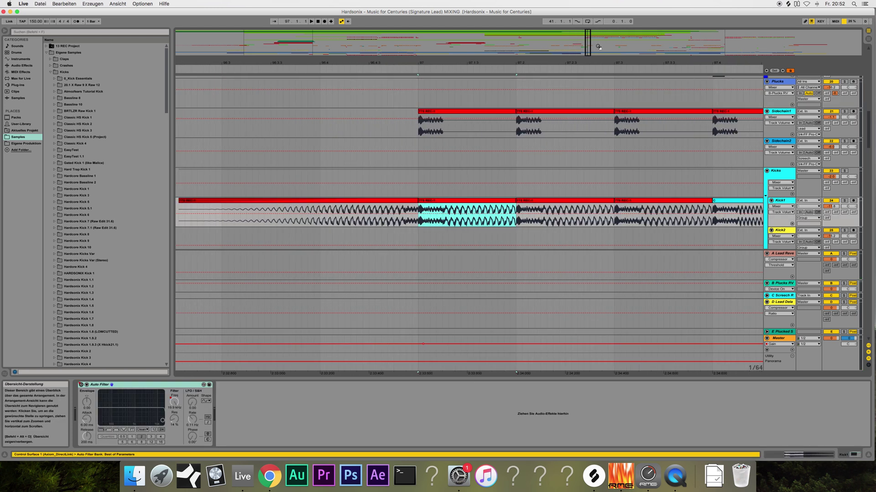
Examine the Kick1 waveforms from bar 97 onward, comparing the red kick clips with the following pitched C and C# clips.
mouse_move(576, 34)
mouse_down()
mouse_move(576, 23)
mouse_move(576, 37)
mouse_up()
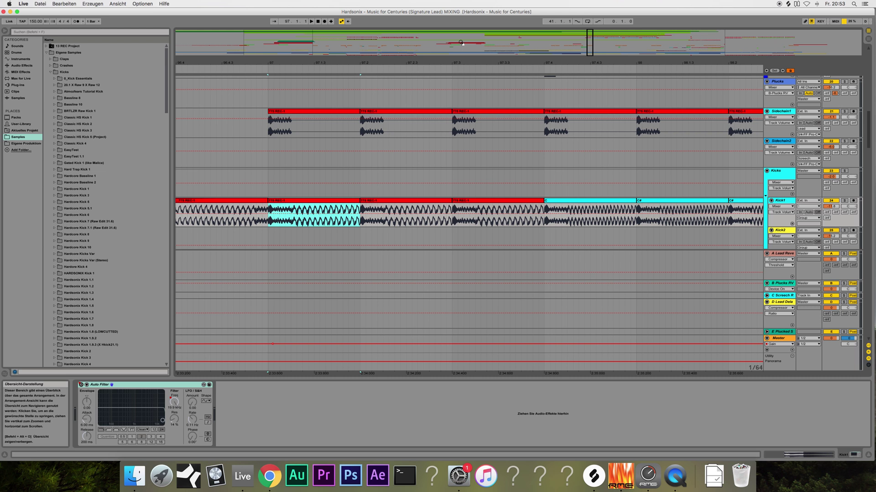
mouse_move(454, 64)
mouse_down()
mouse_move(454, 89)
mouse_move(252, 85)
mouse_up()
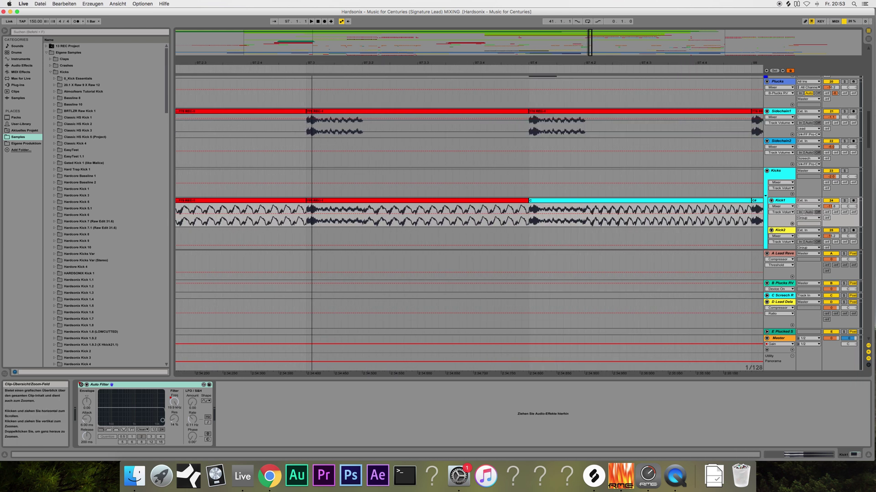
drag(252, 84, 261, 66)
mouse_move(616, 42)
mouse_down()
mouse_move(625, 44)
mouse_move(629, 108)
mouse_move(618, 43)
mouse_up()
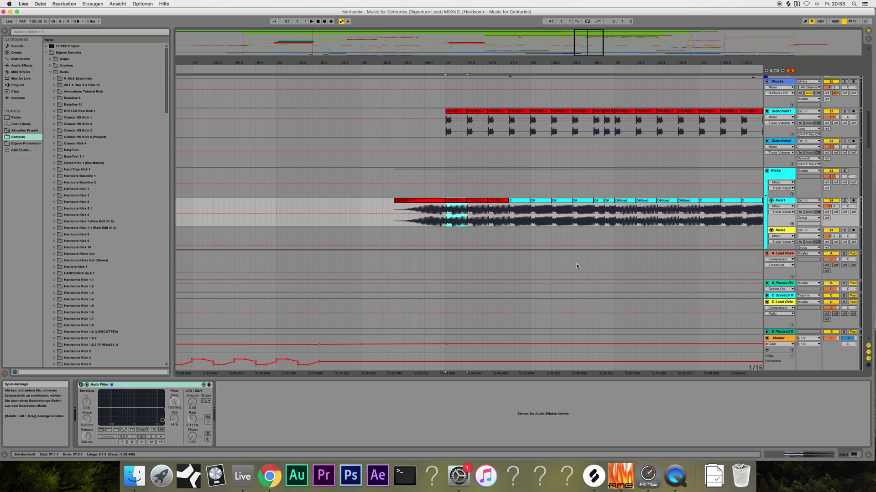
right_click(675, 477)
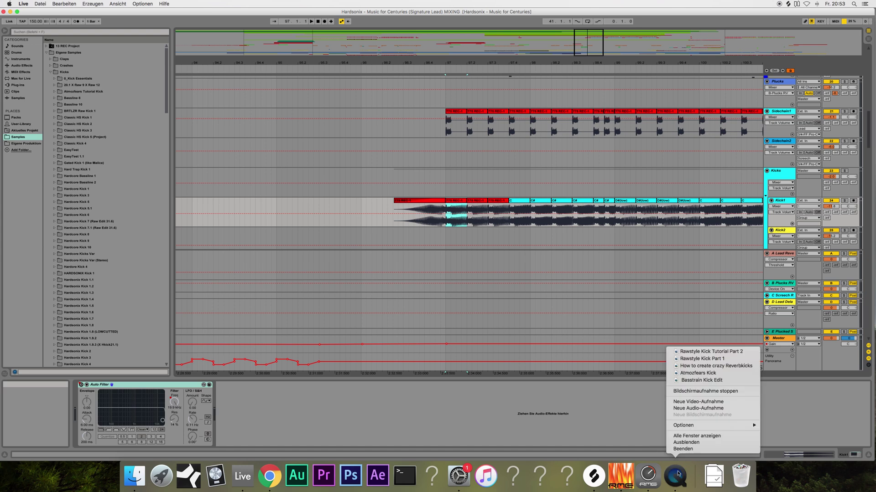